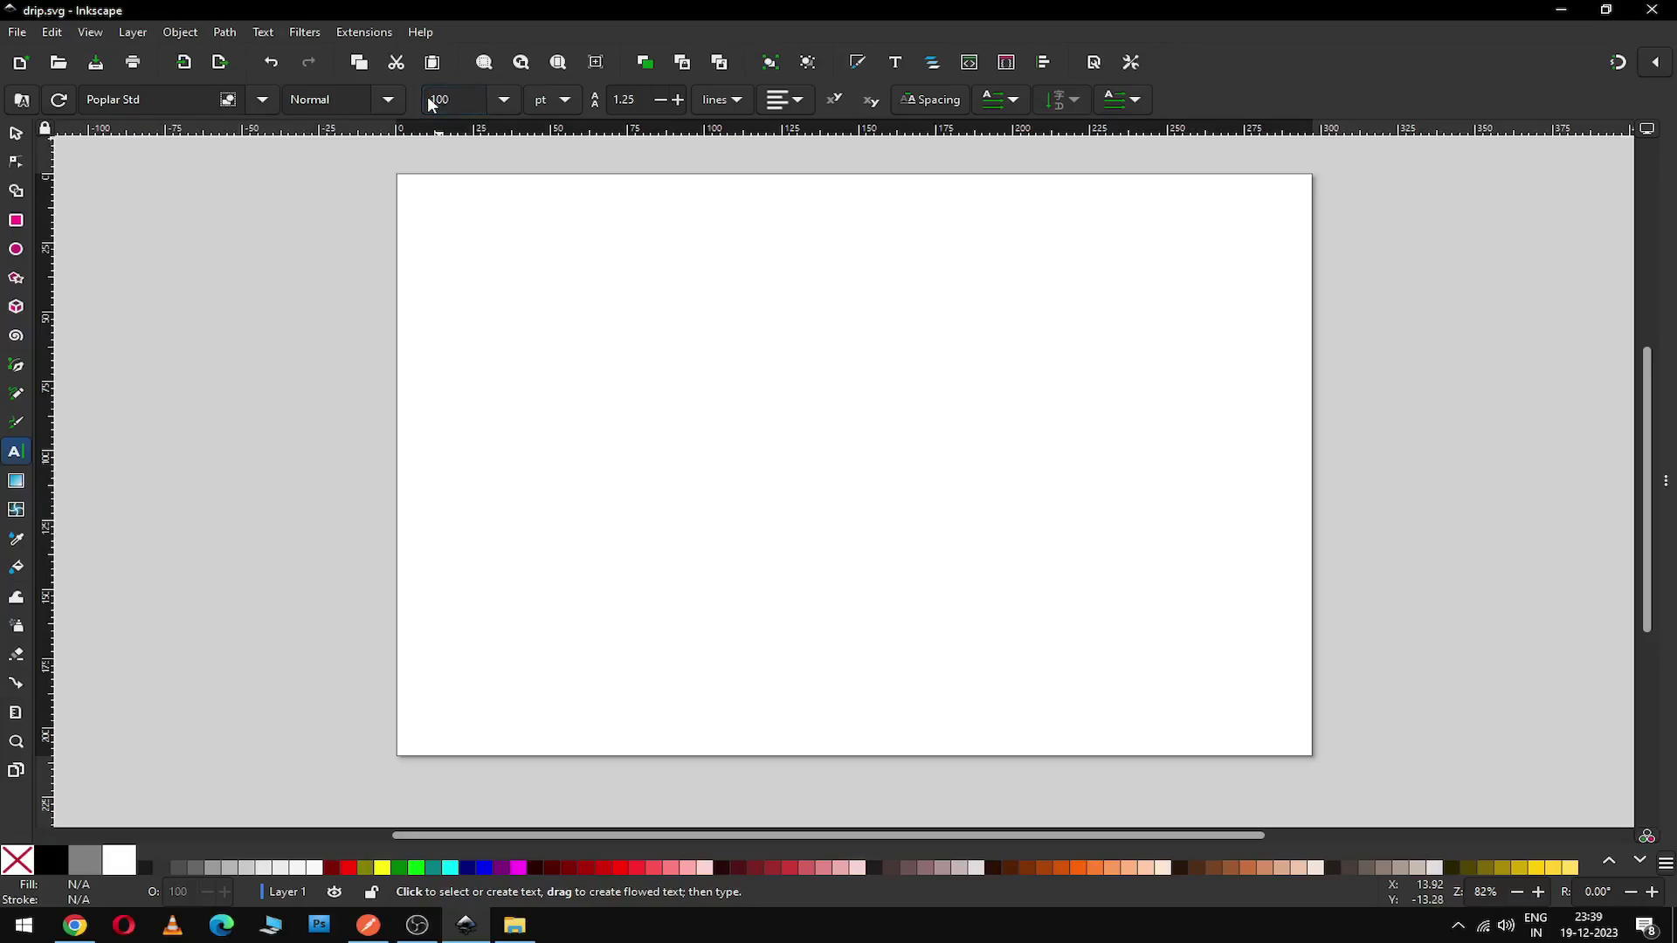
# Step: Add the text "drip" to the page, enlarge it to about 132 × 104 mm and move it near the page centre
pyautogui.click(630, 461)
pyautogui.write('drip')
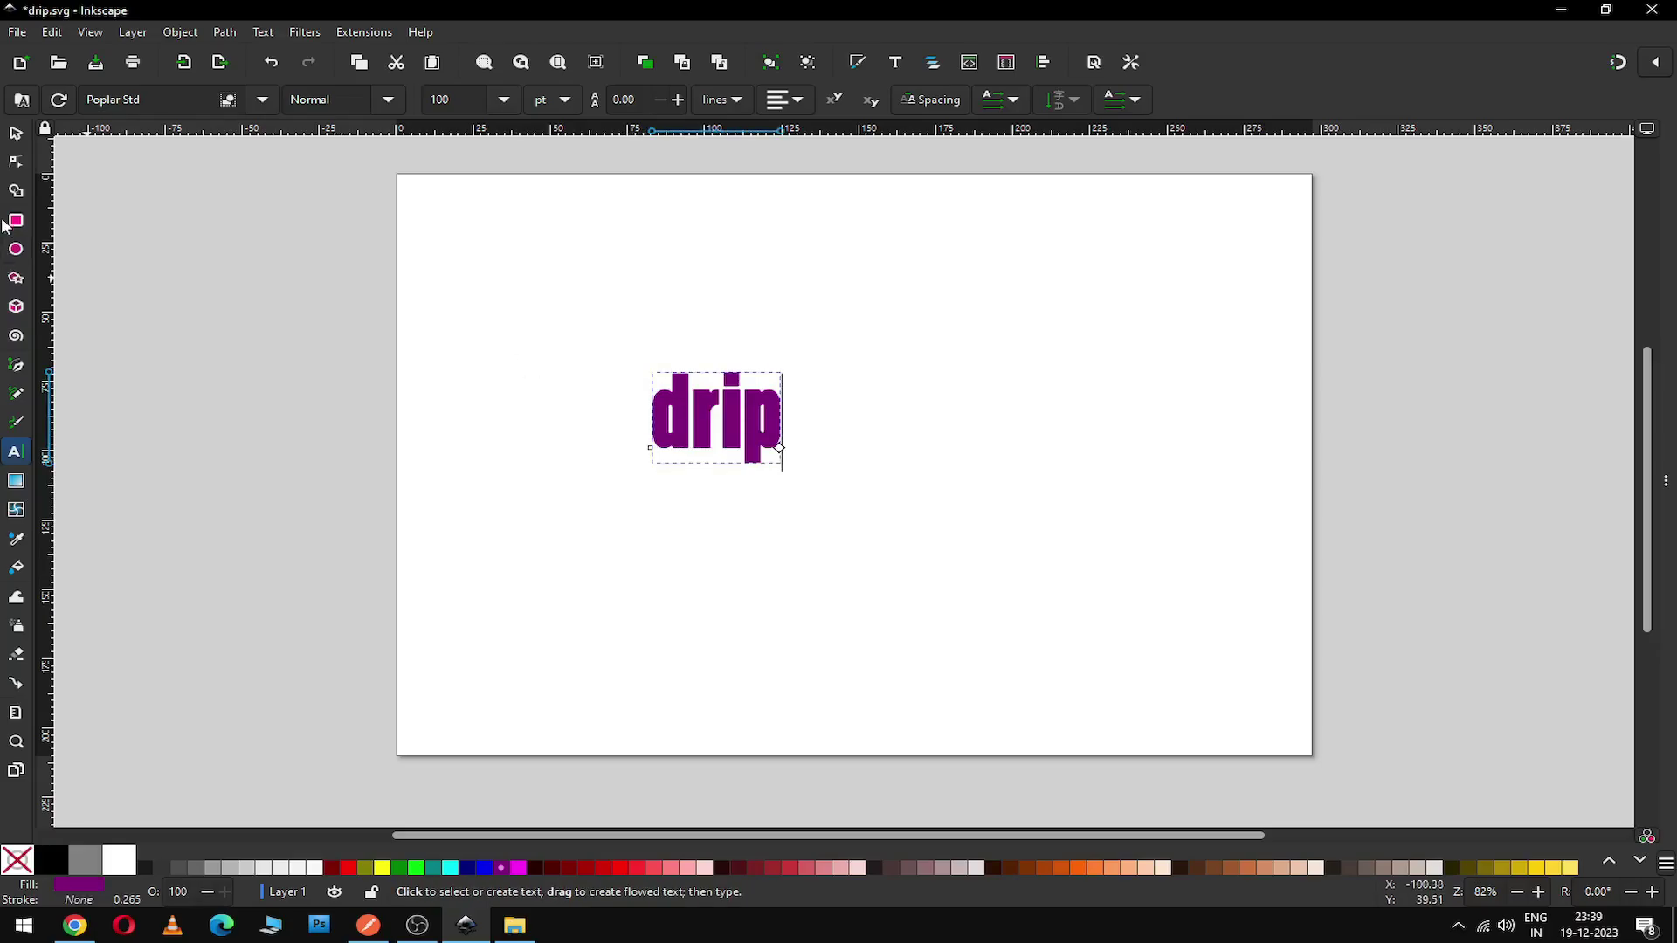
pyautogui.click(15, 135)
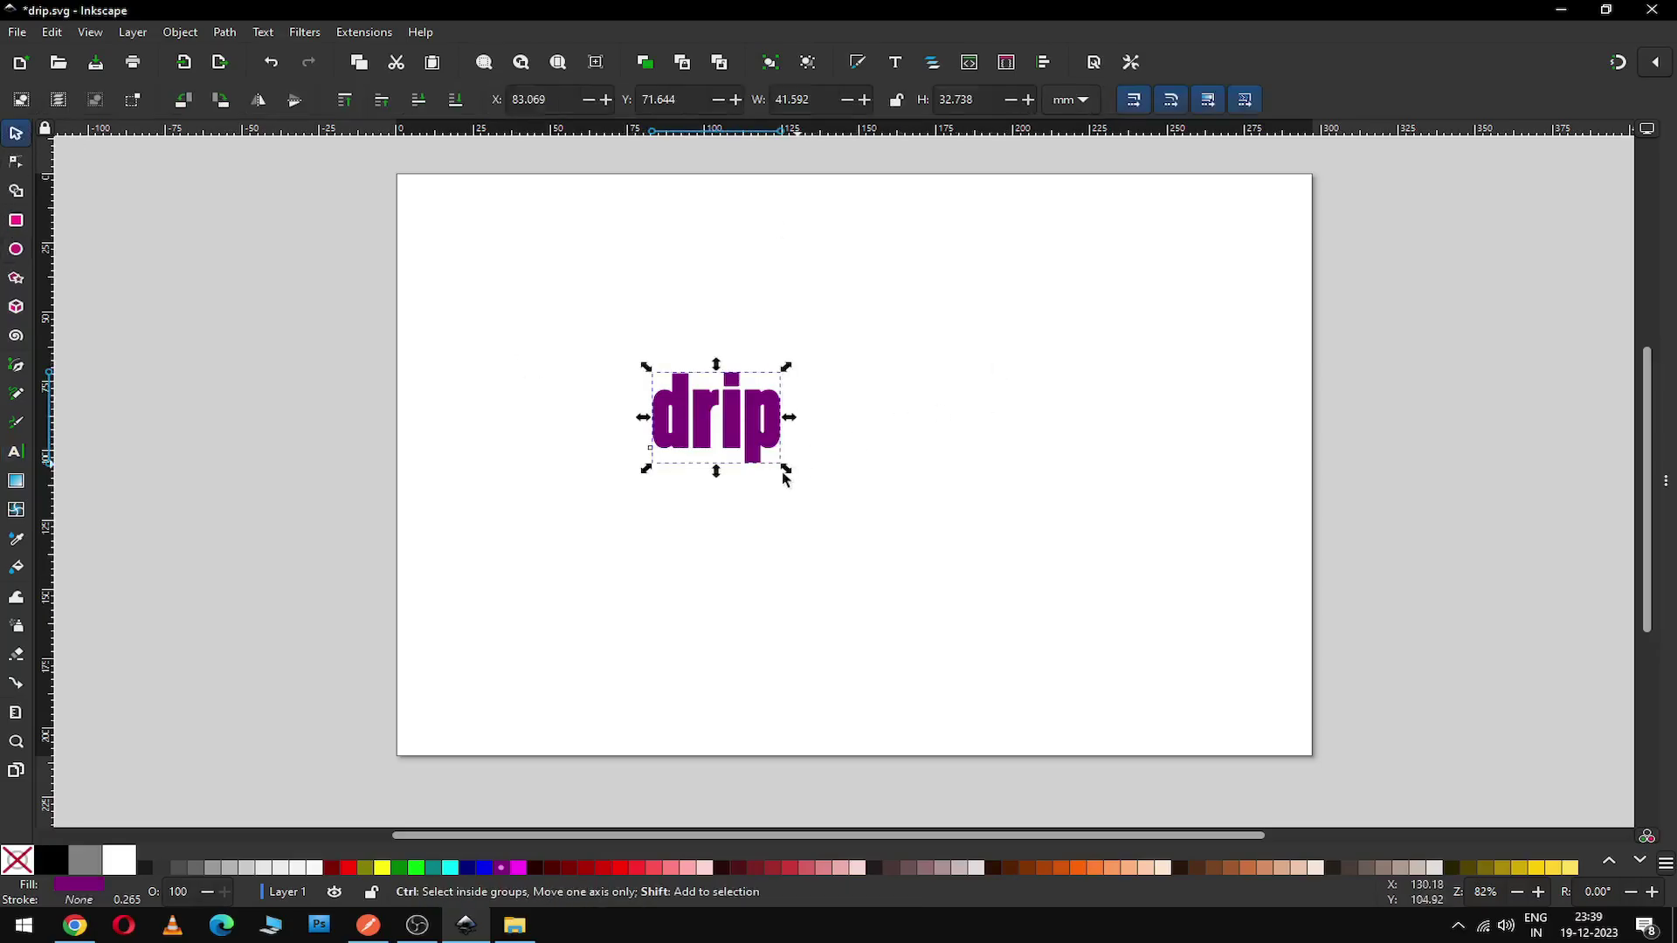
pyautogui.moveTo(793, 474); pyautogui.dragTo(932, 569)
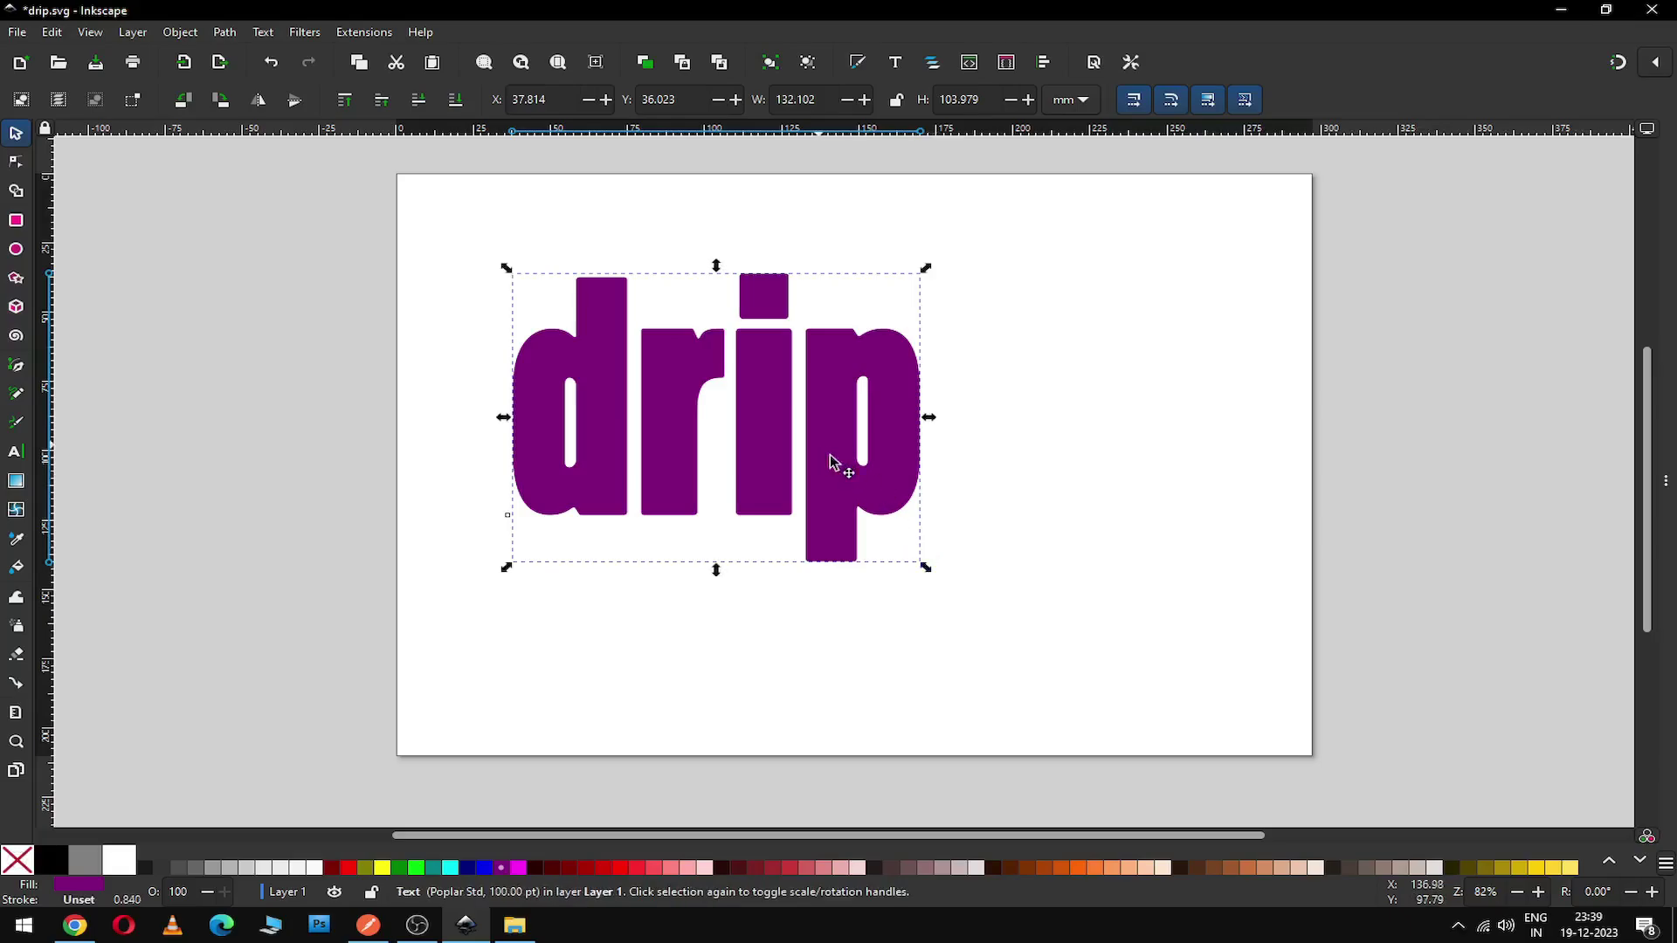
pyautogui.moveTo(835, 460); pyautogui.dragTo(921, 498)
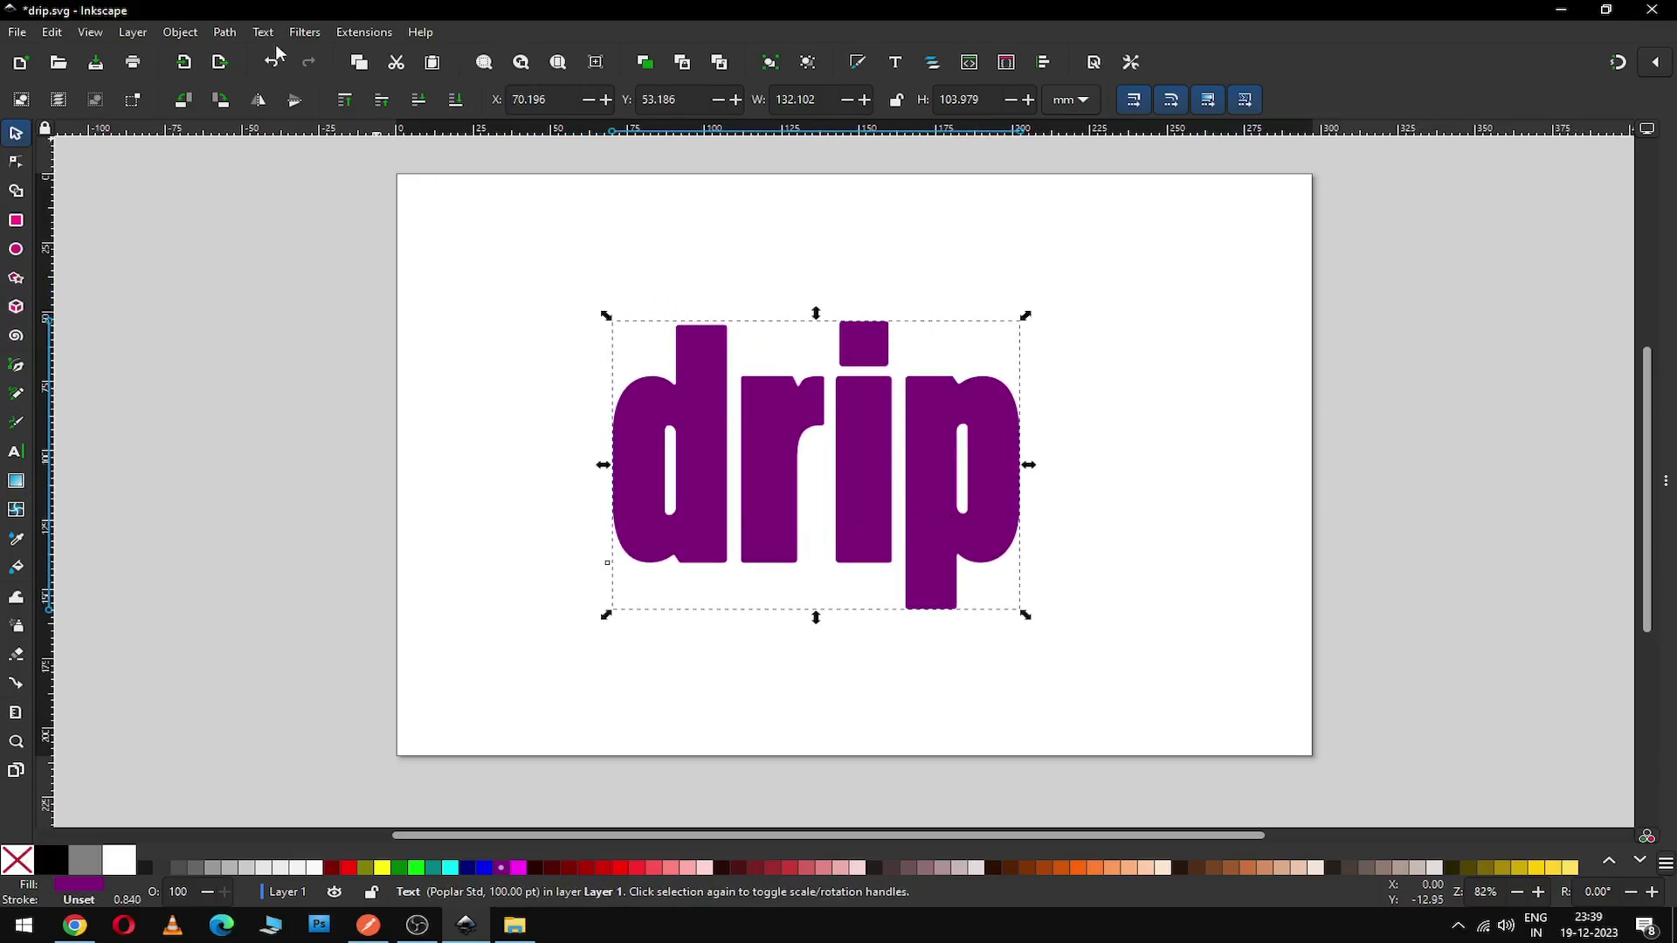
# Step: Convert the "drip" text to a path and skew its upper edge to the left, making it about 154 mm wide
pyautogui.click(229, 32)
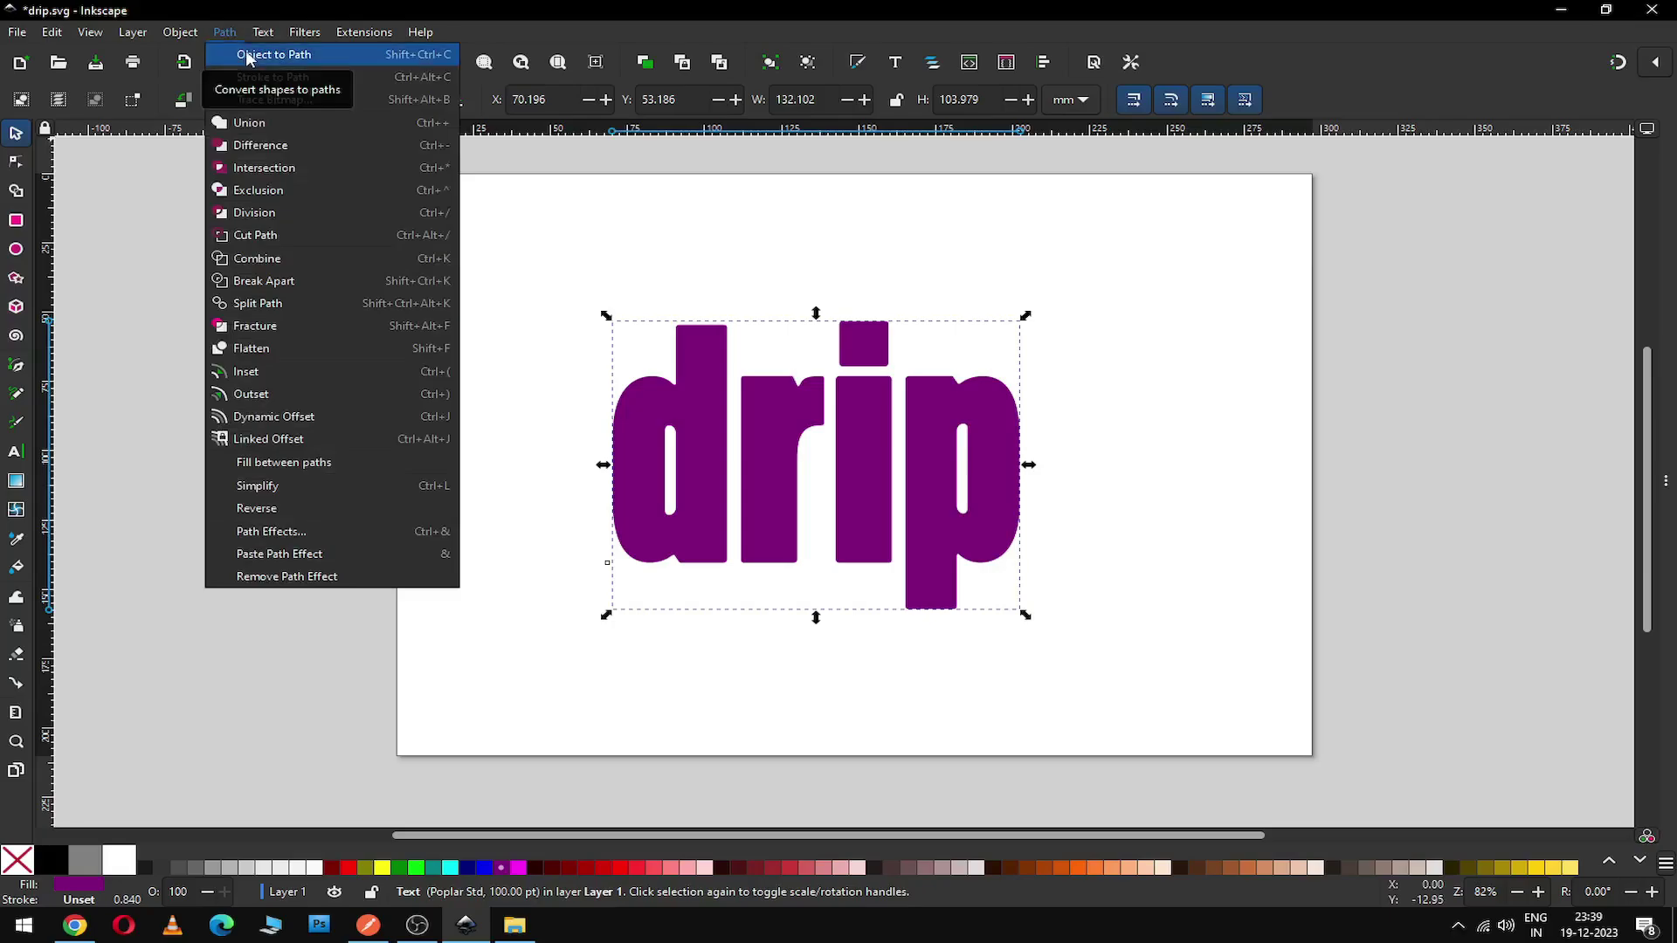
pyautogui.click(246, 54)
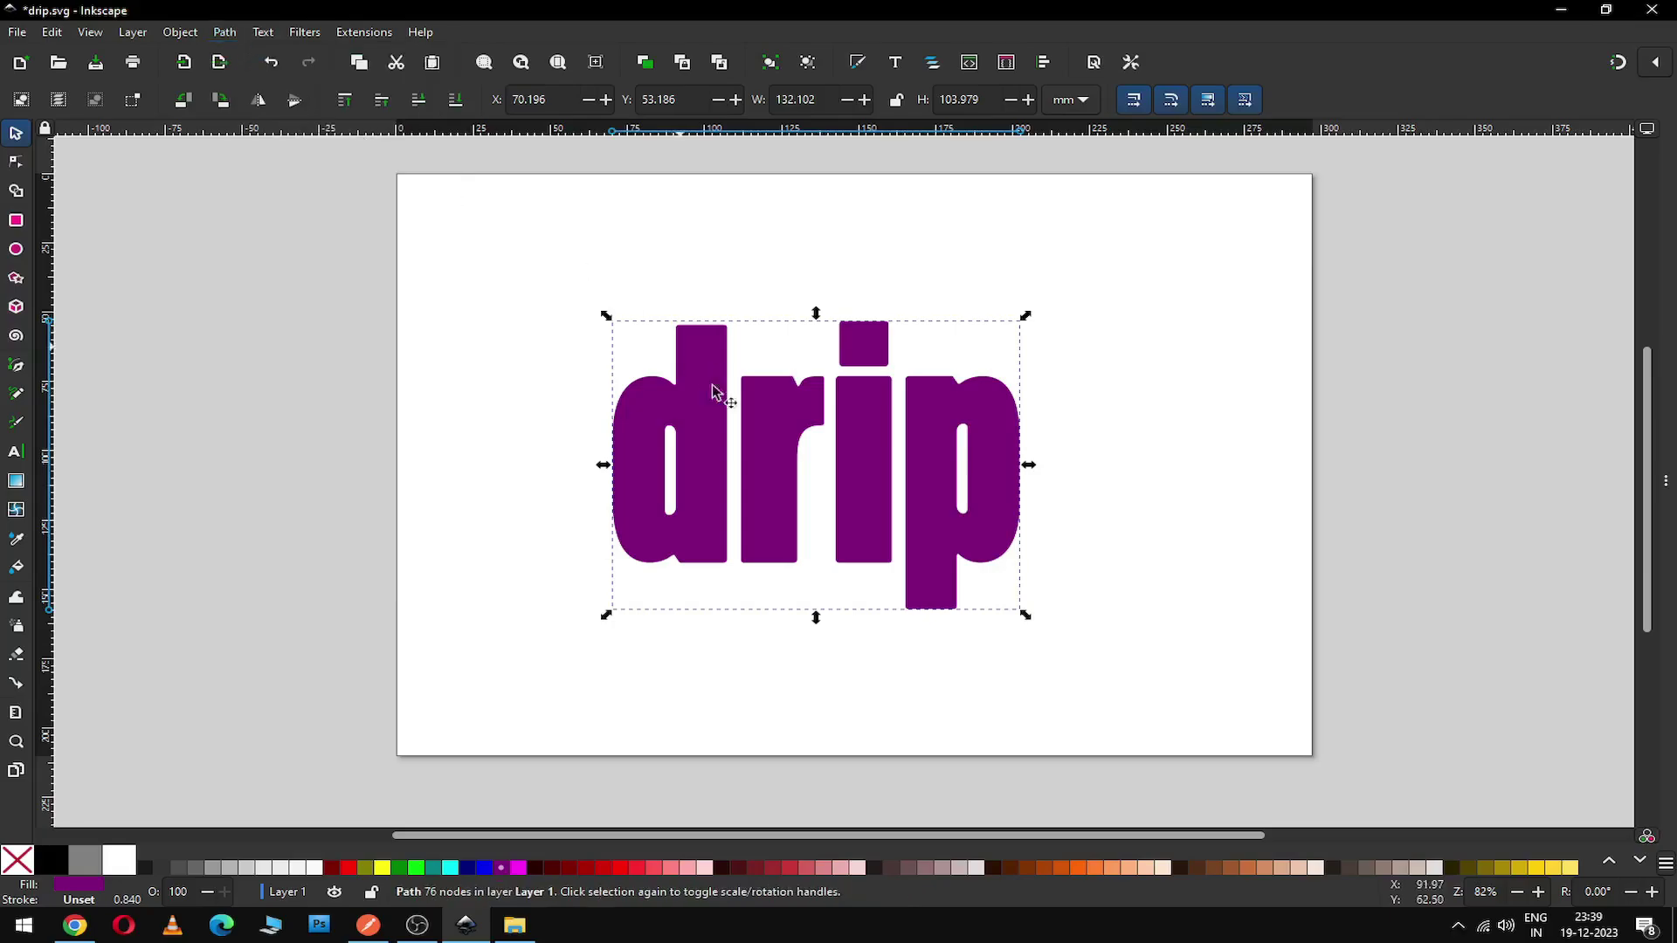
pyautogui.click(852, 477)
pyautogui.moveTo(816, 313); pyautogui.dragTo(734, 330)
pyautogui.click(798, 535)
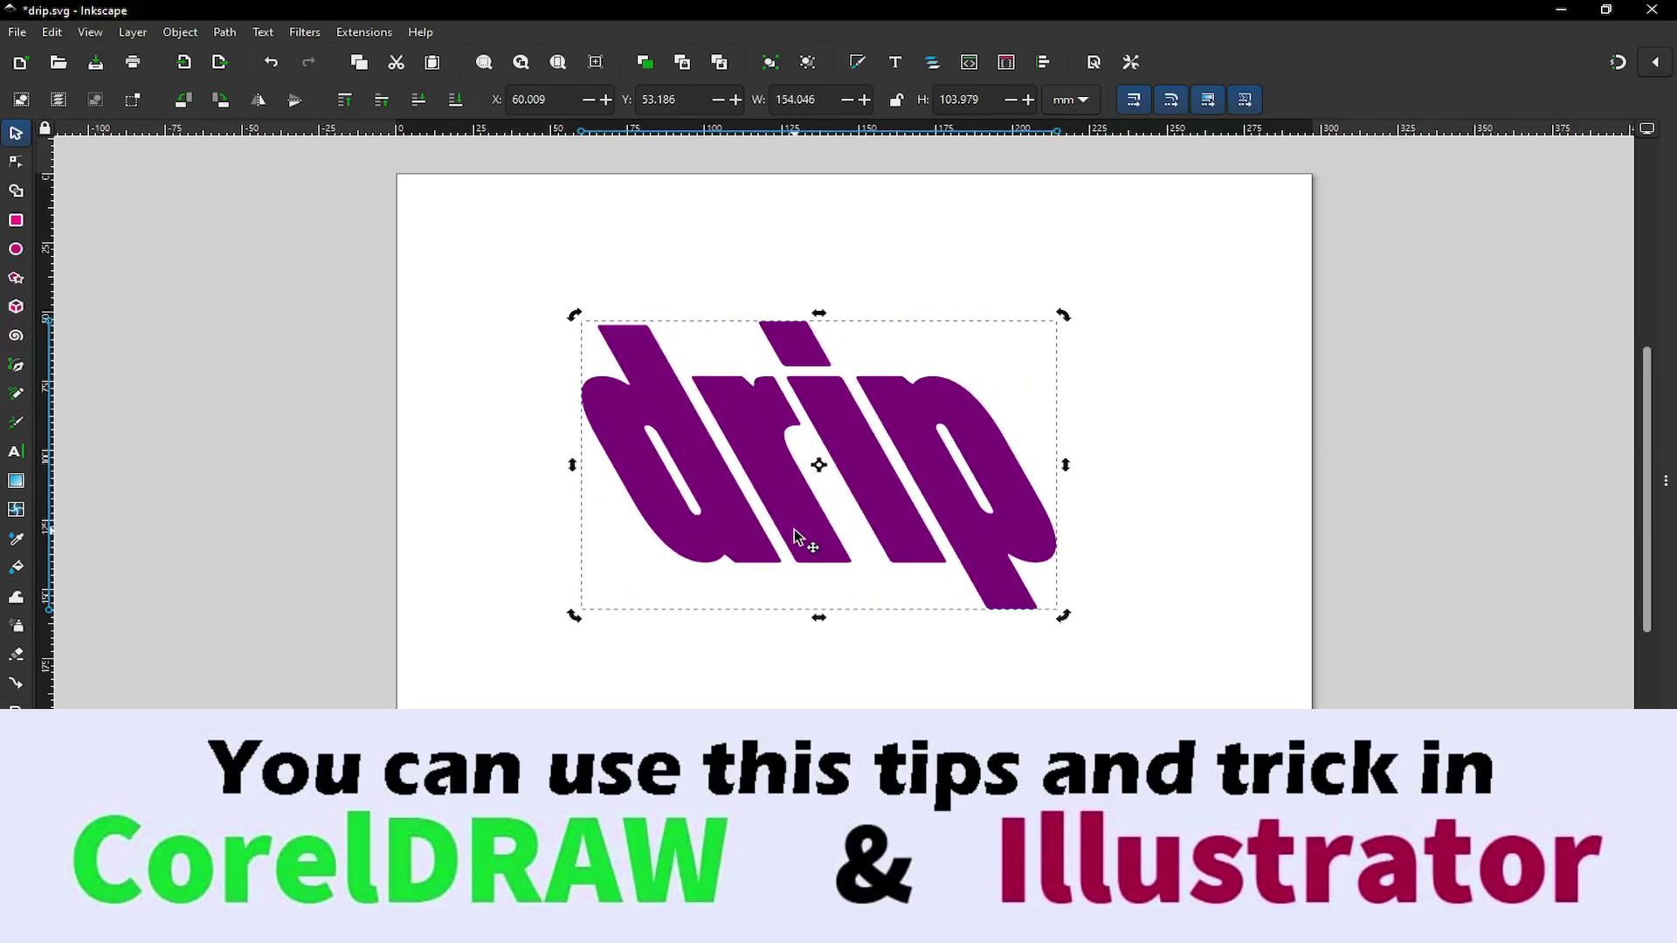
# Step: Squash the skewed lettering to about 71 mm high and rotate it counter-clockwise into an isometric slant near the page centre
pyautogui.moveTo(820, 618); pyautogui.dragTo(827, 525)
pyautogui.click(831, 474)
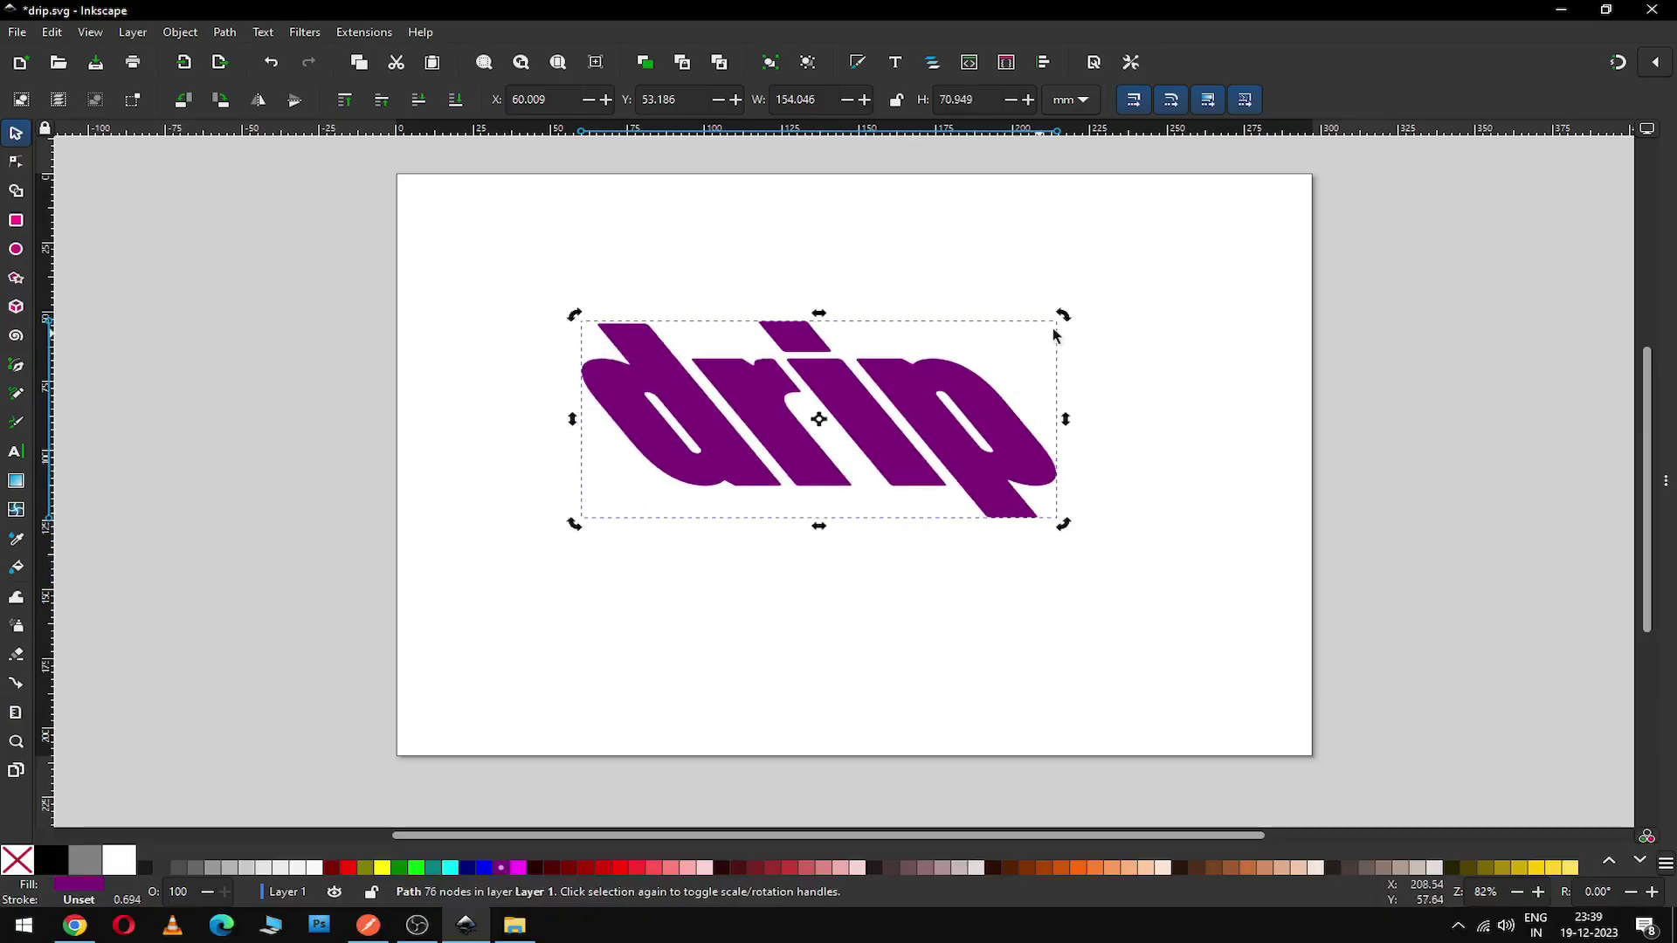
pyautogui.moveTo(1062, 315); pyautogui.dragTo(926, 292)
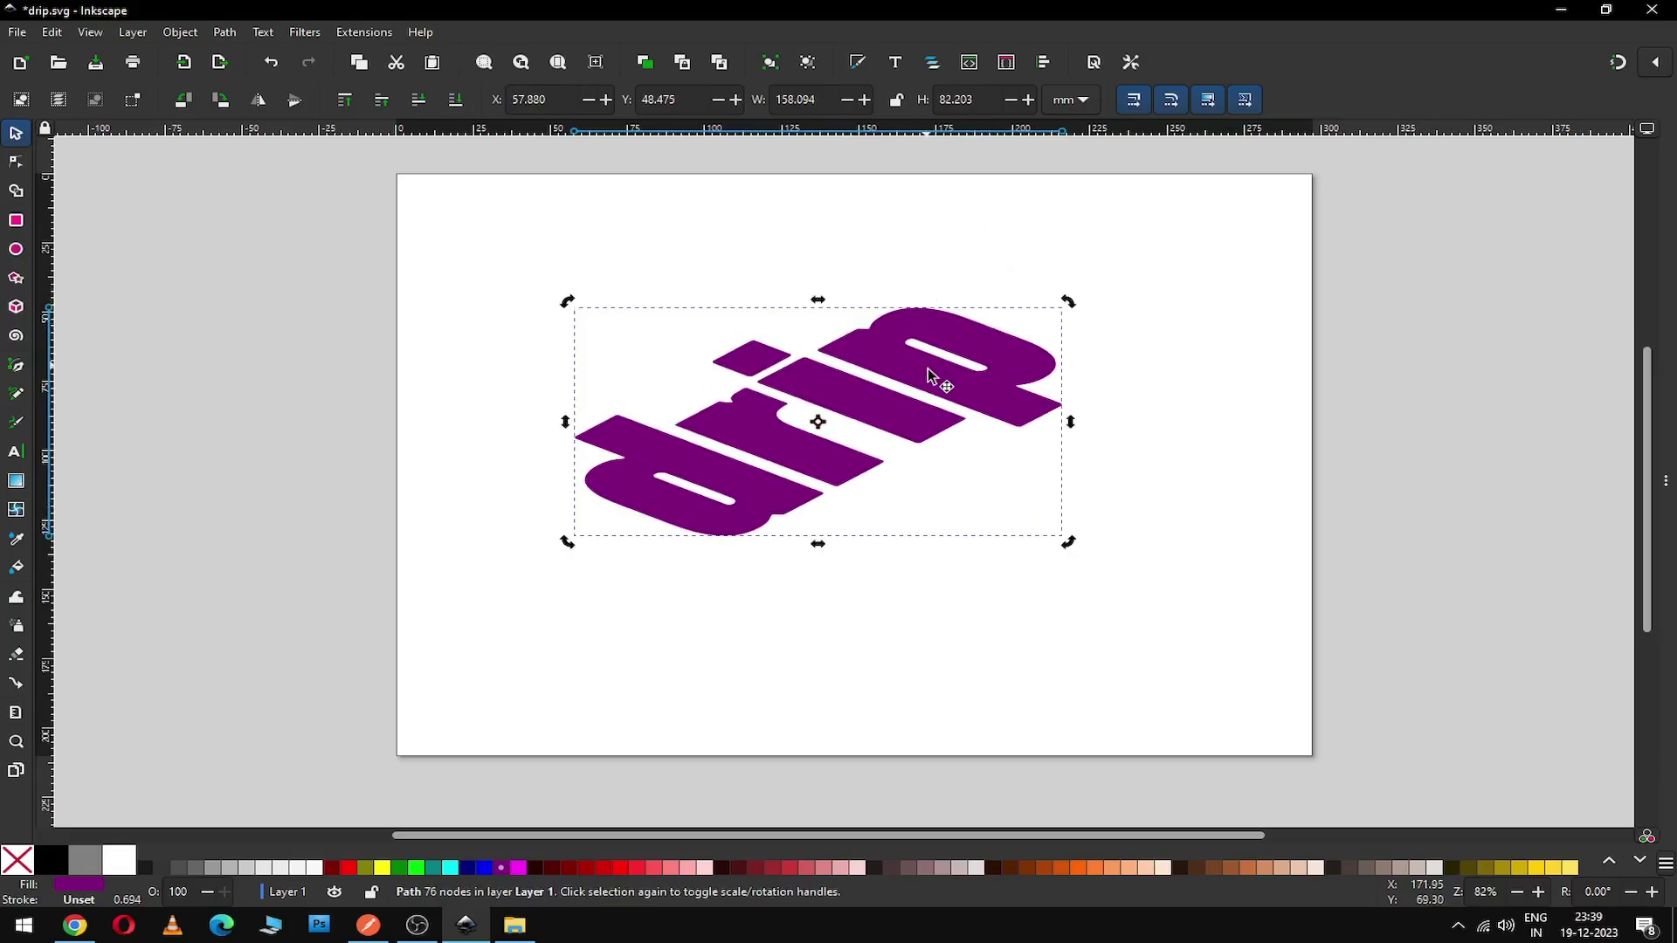
pyautogui.moveTo(938, 382); pyautogui.dragTo(948, 411)
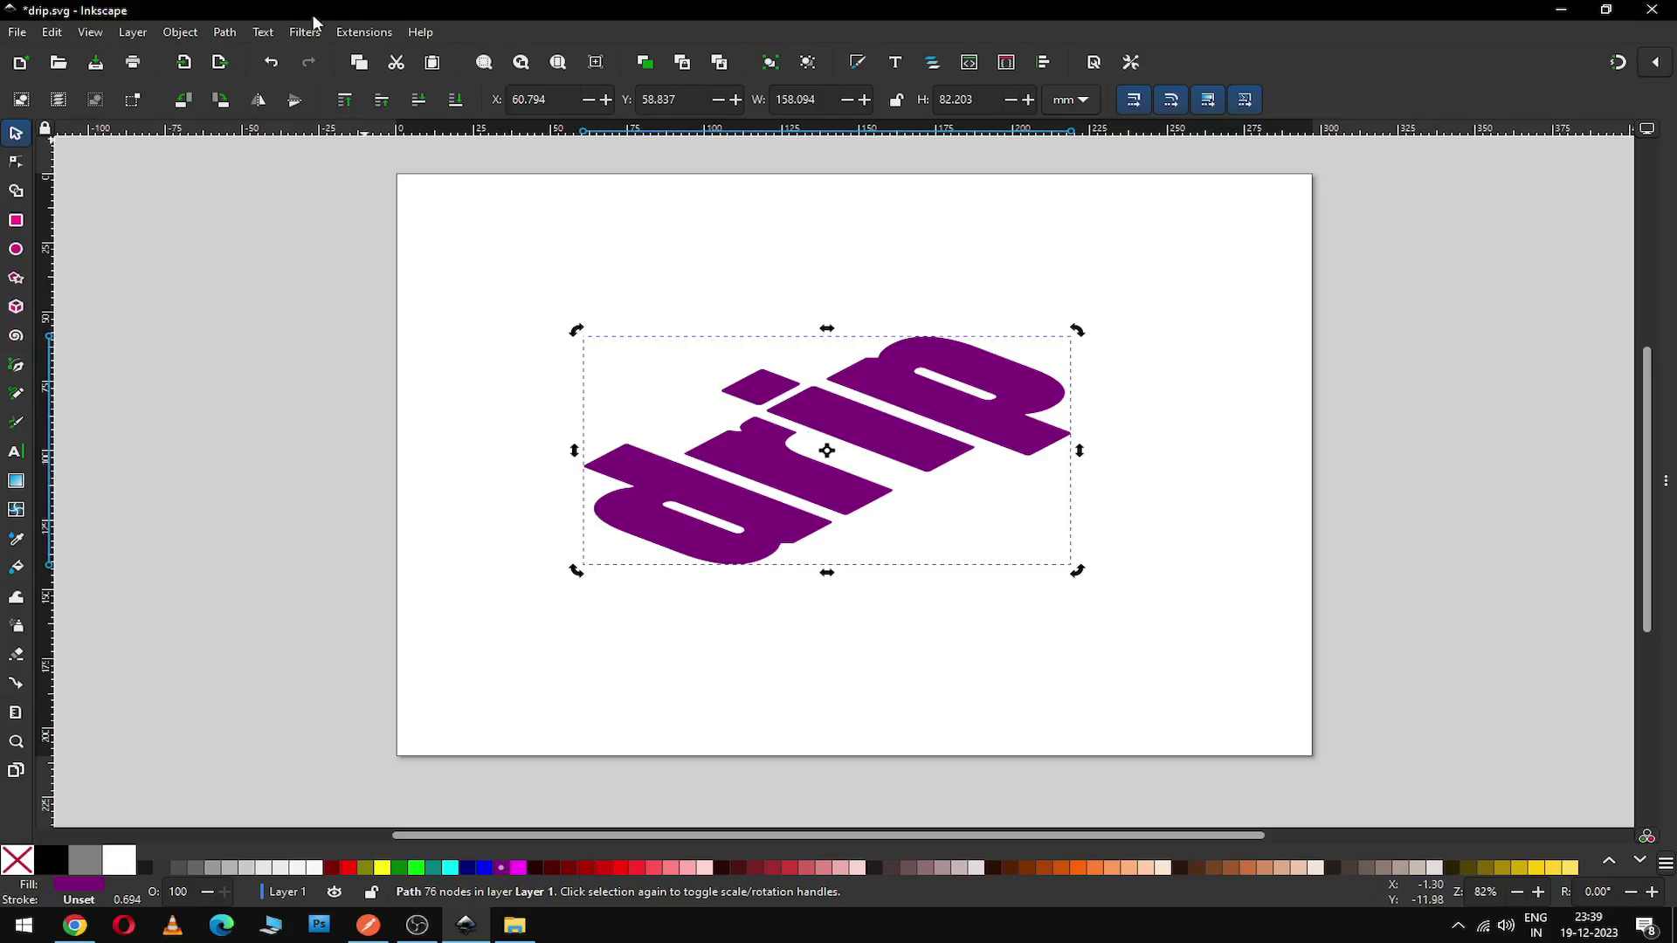
# Step: Apply a Long Shadow to the slanted lettering with length 8 and angle 90
pyautogui.click(364, 33)
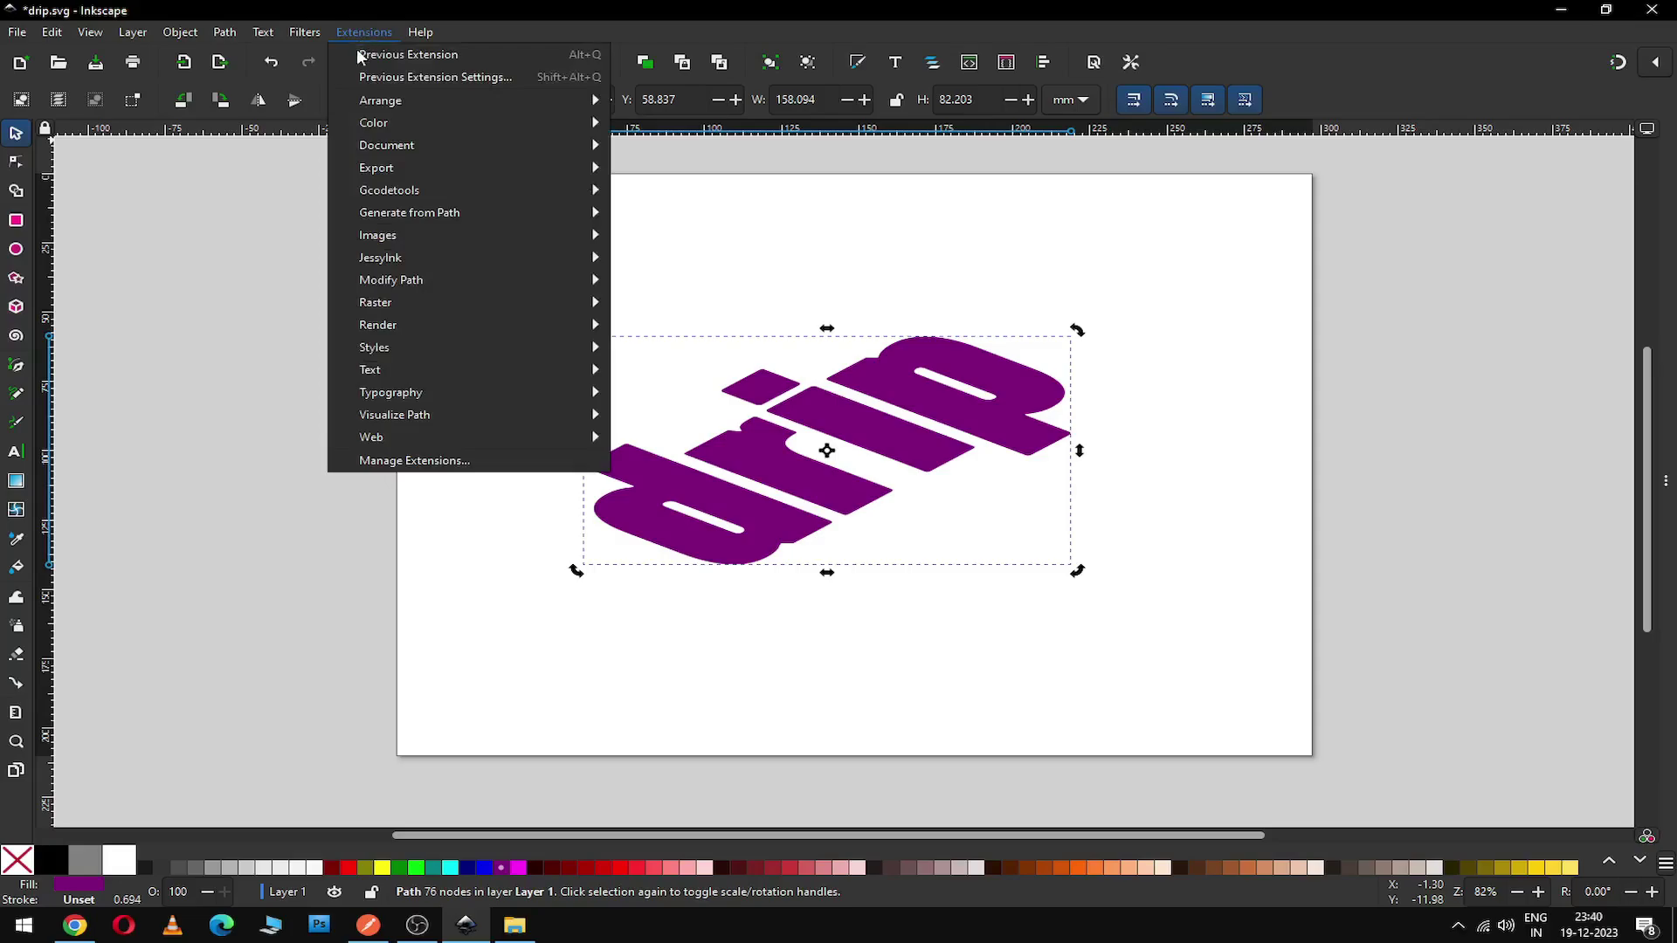
pyautogui.moveTo(384, 216)
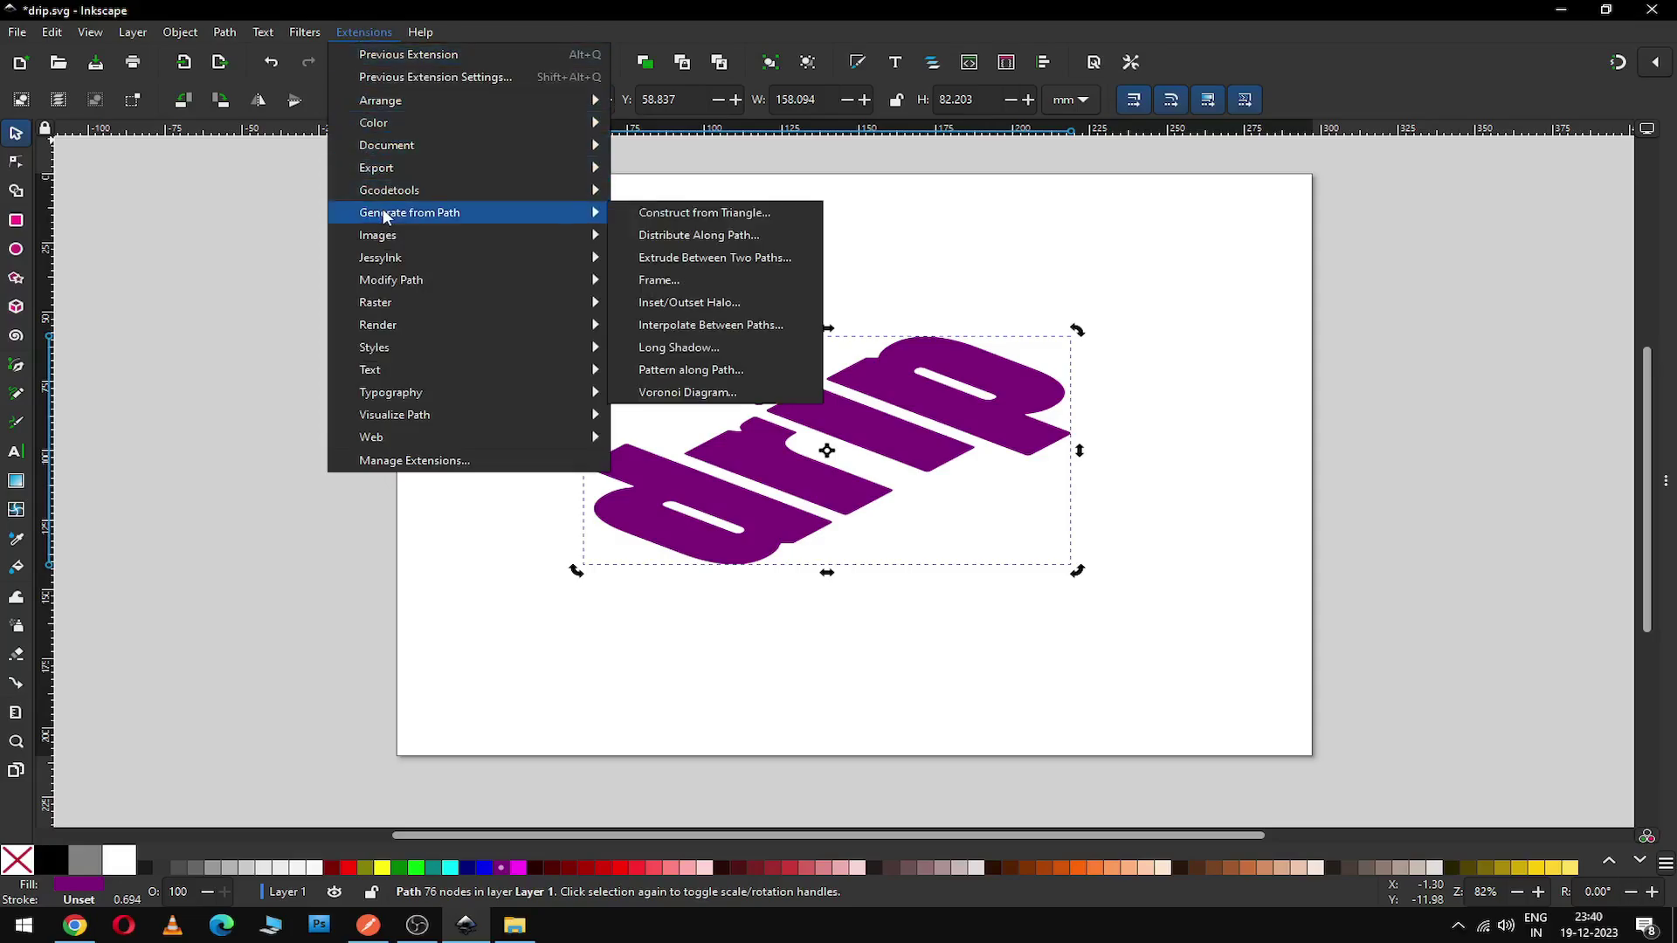
pyautogui.click(682, 349)
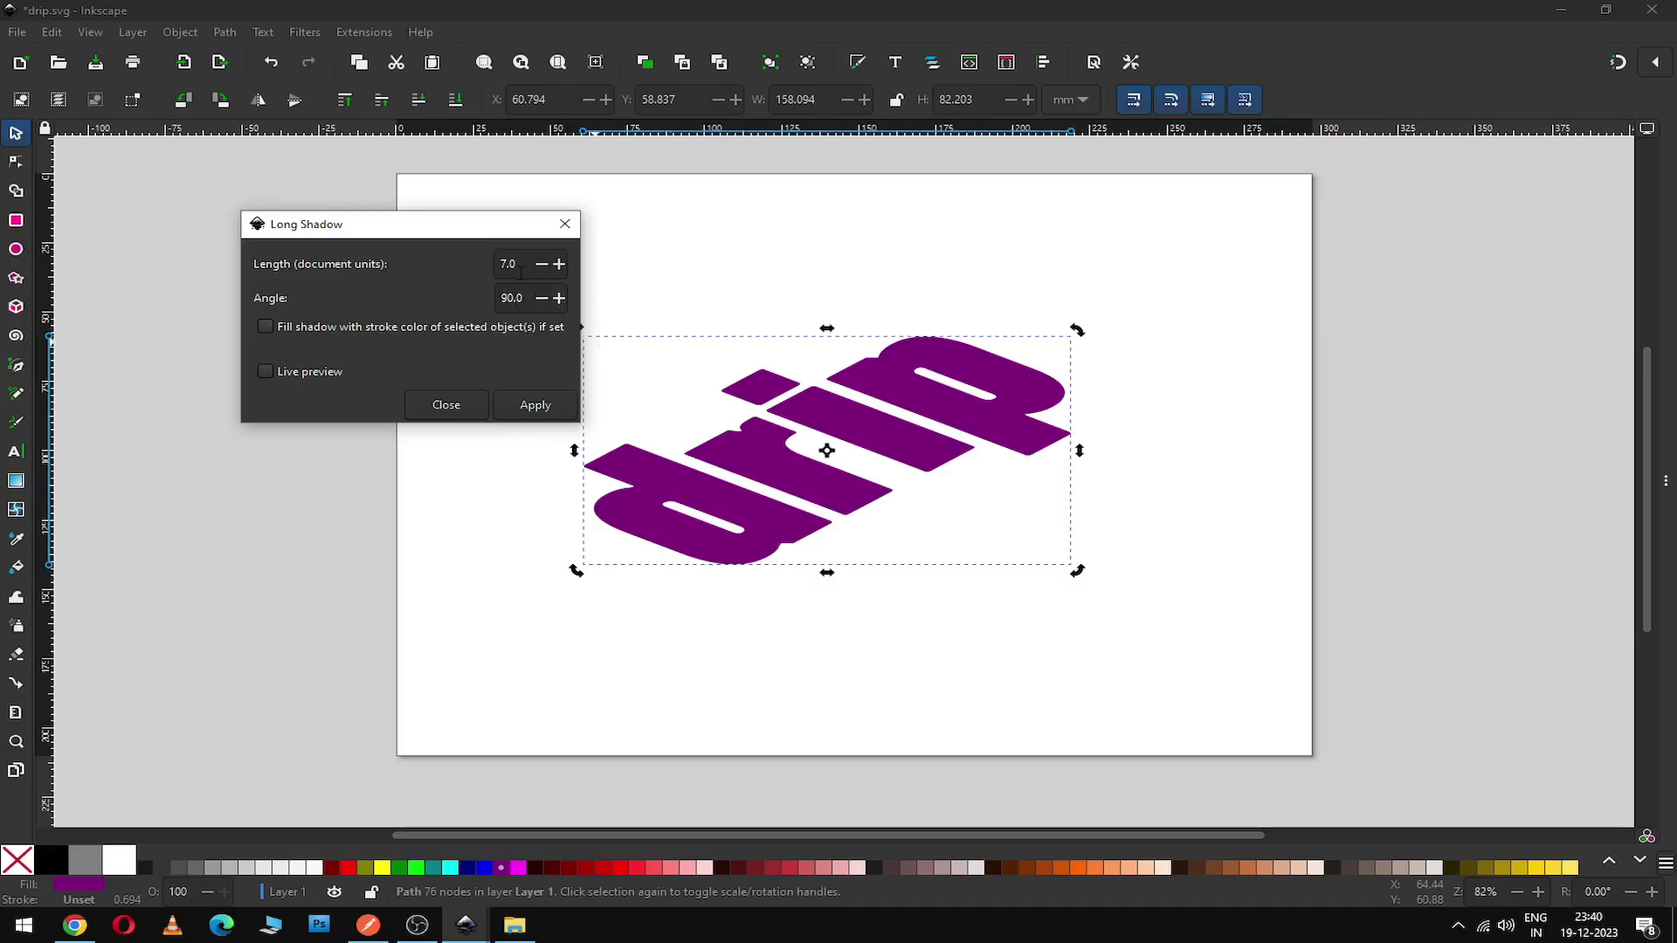
pyautogui.click(274, 374)
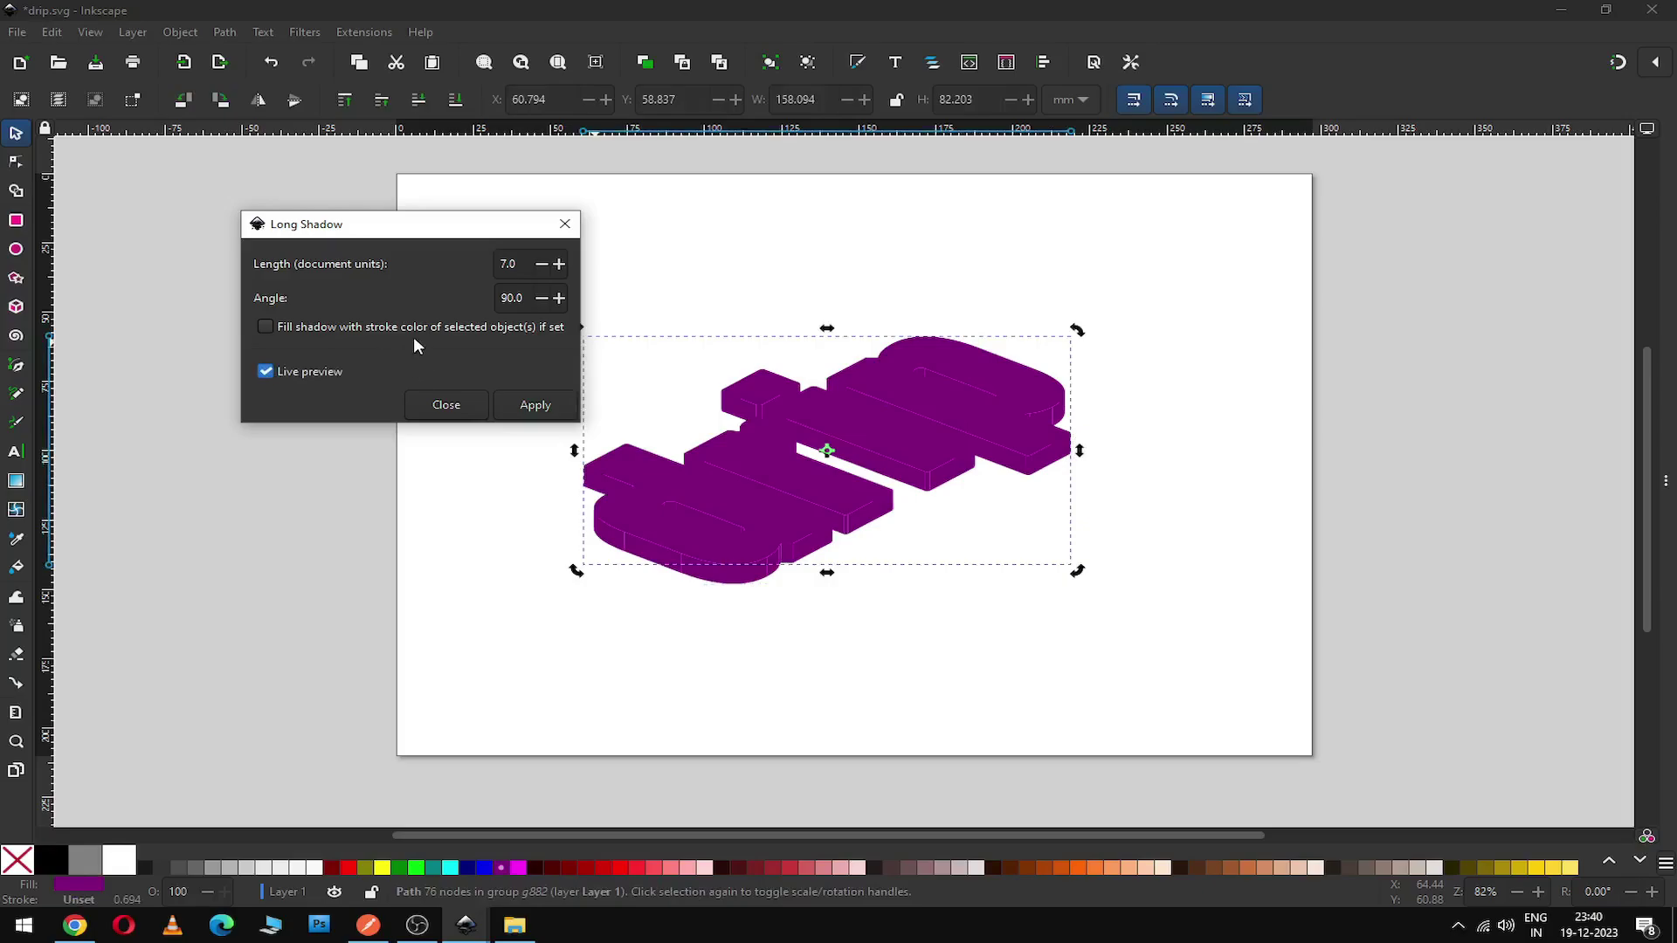
pyautogui.click(266, 328)
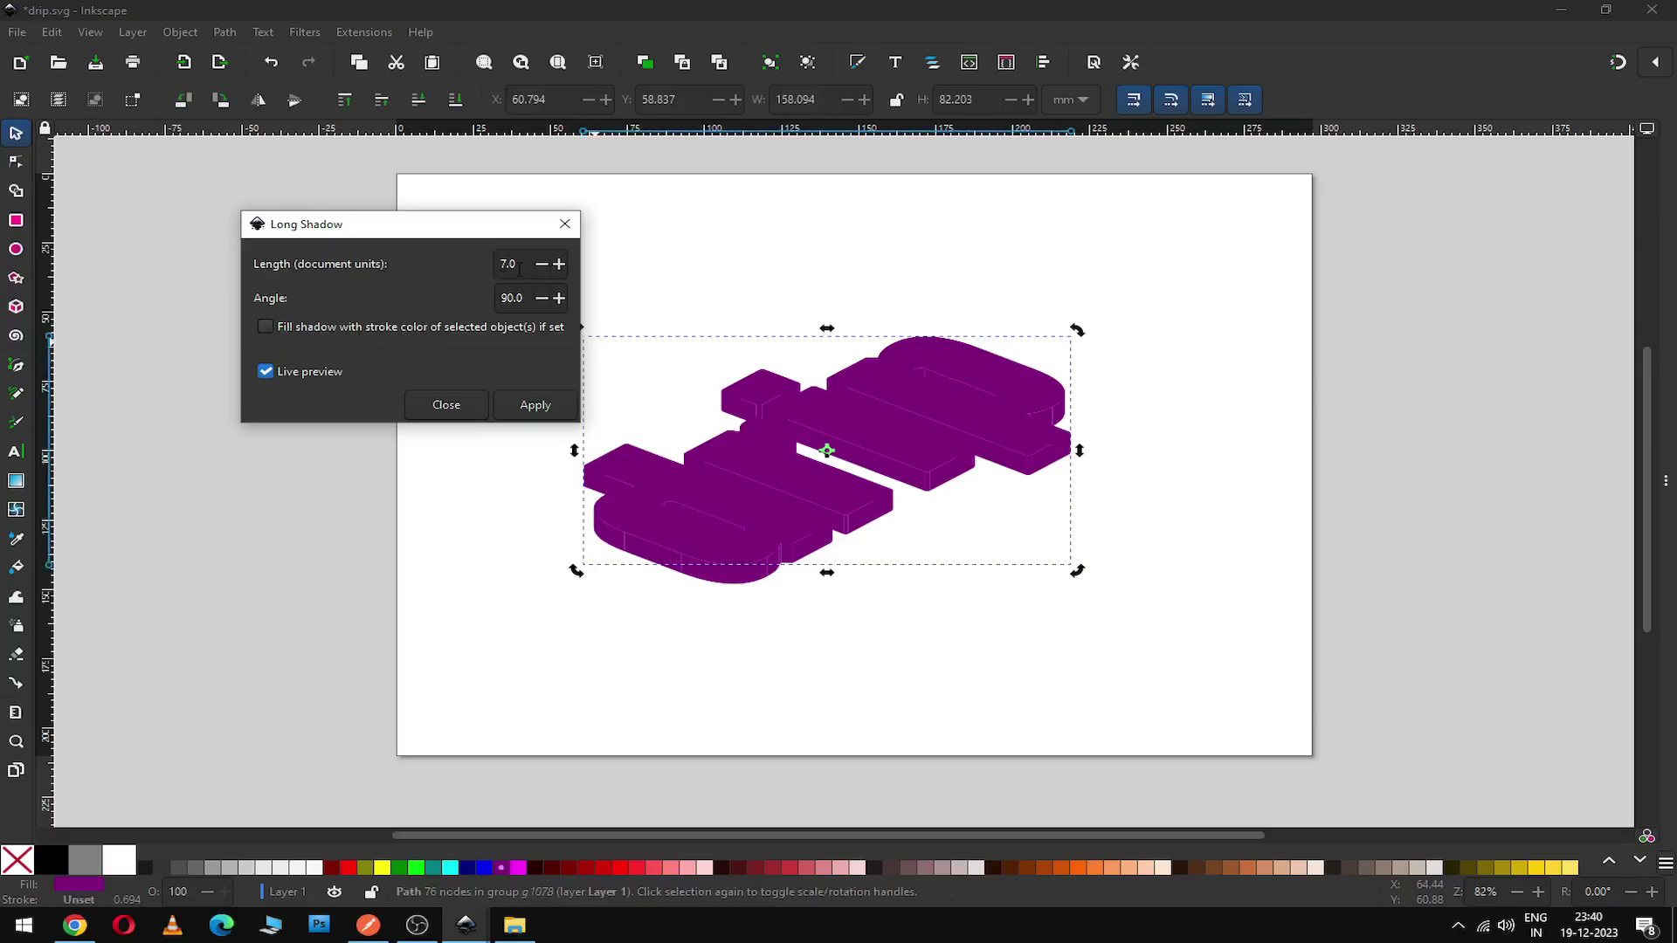
pyautogui.moveTo(519, 271); pyautogui.dragTo(437, 275)
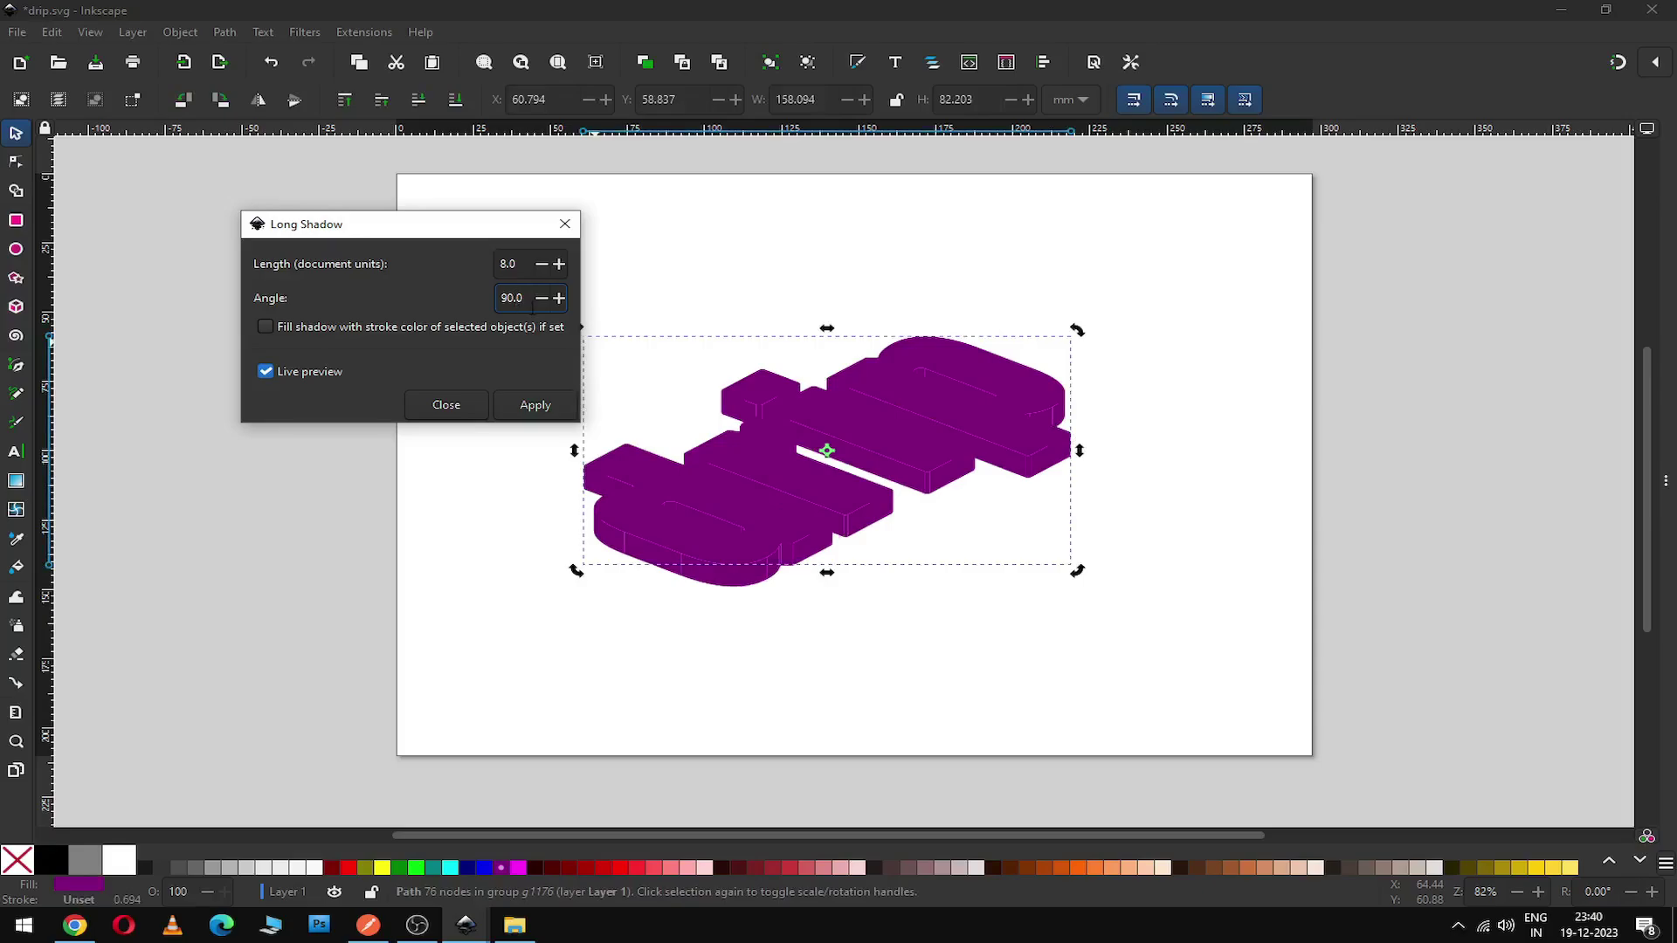
pyautogui.click(537, 405)
pyautogui.click(444, 404)
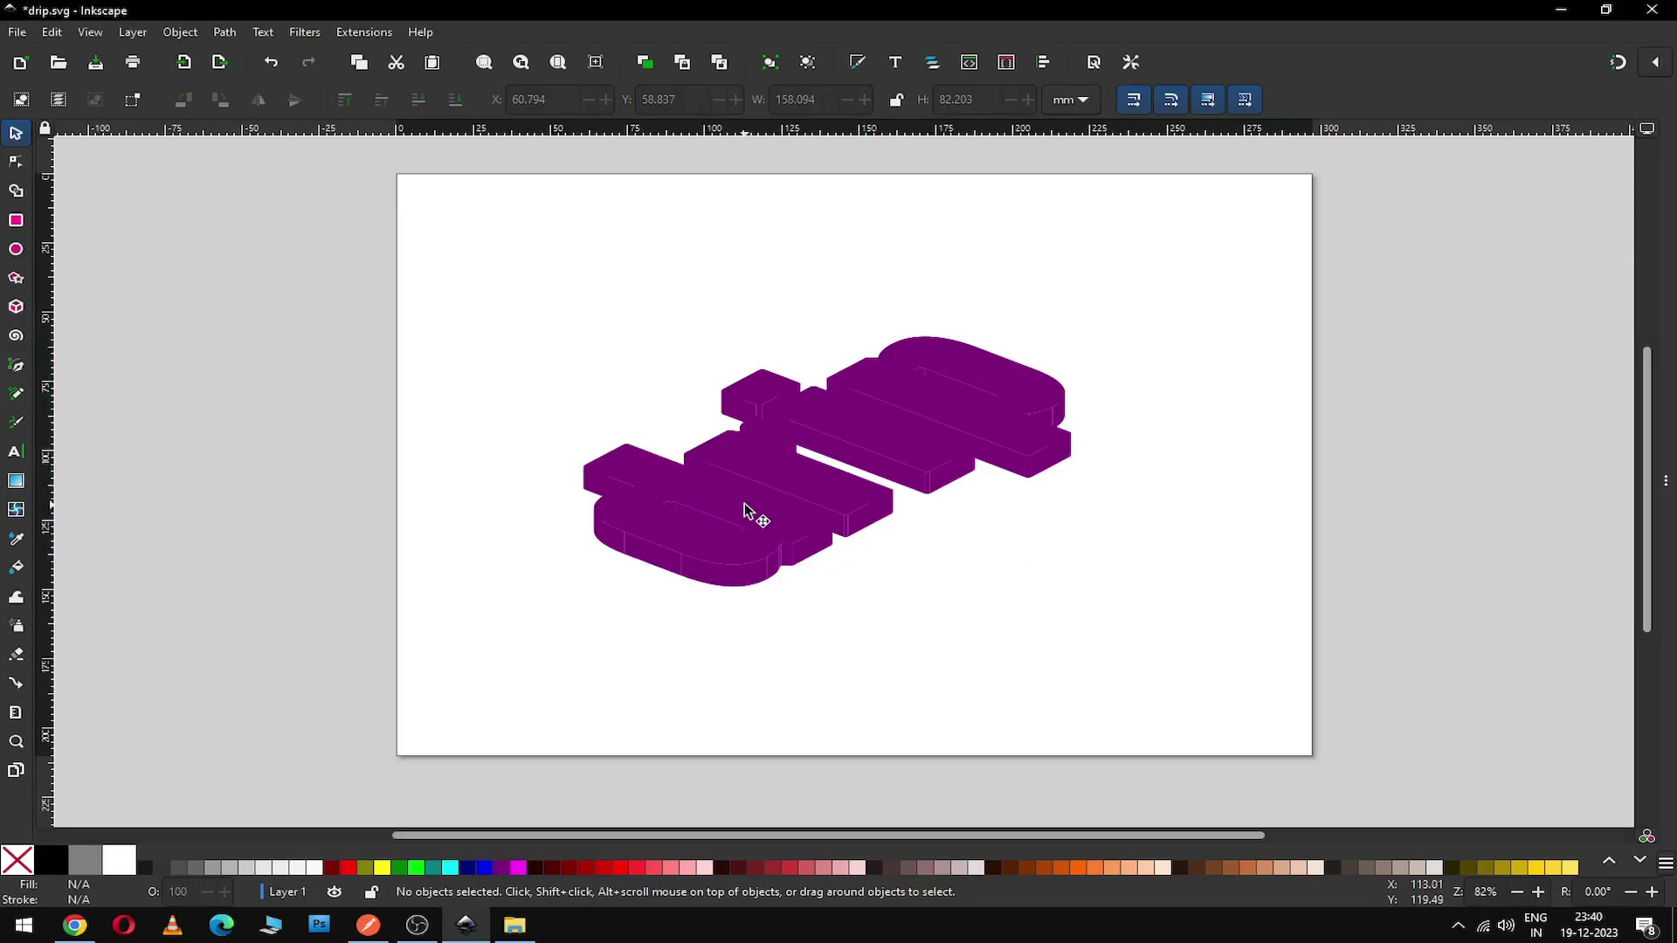
# Step: Ungroup the lettering from its long shadow and fill the shadow group with green
pyautogui.moveTo(536, 244); pyautogui.dragTo(1138, 652)
pyautogui.click(180, 32)
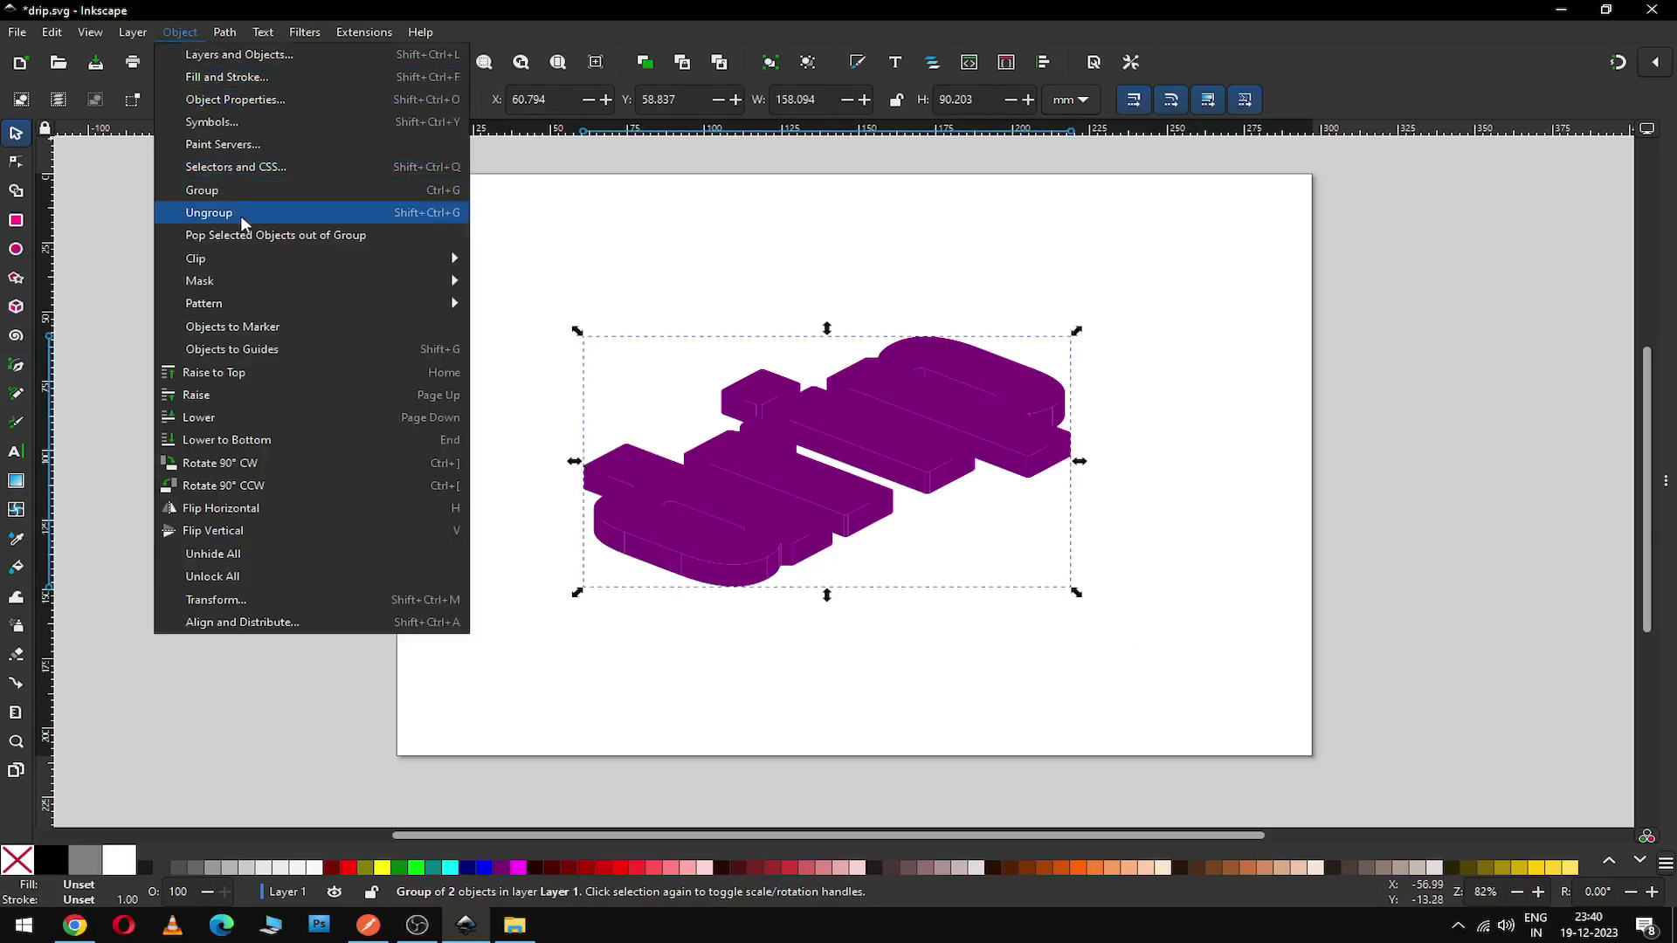
pyautogui.click(242, 219)
pyautogui.click(460, 311)
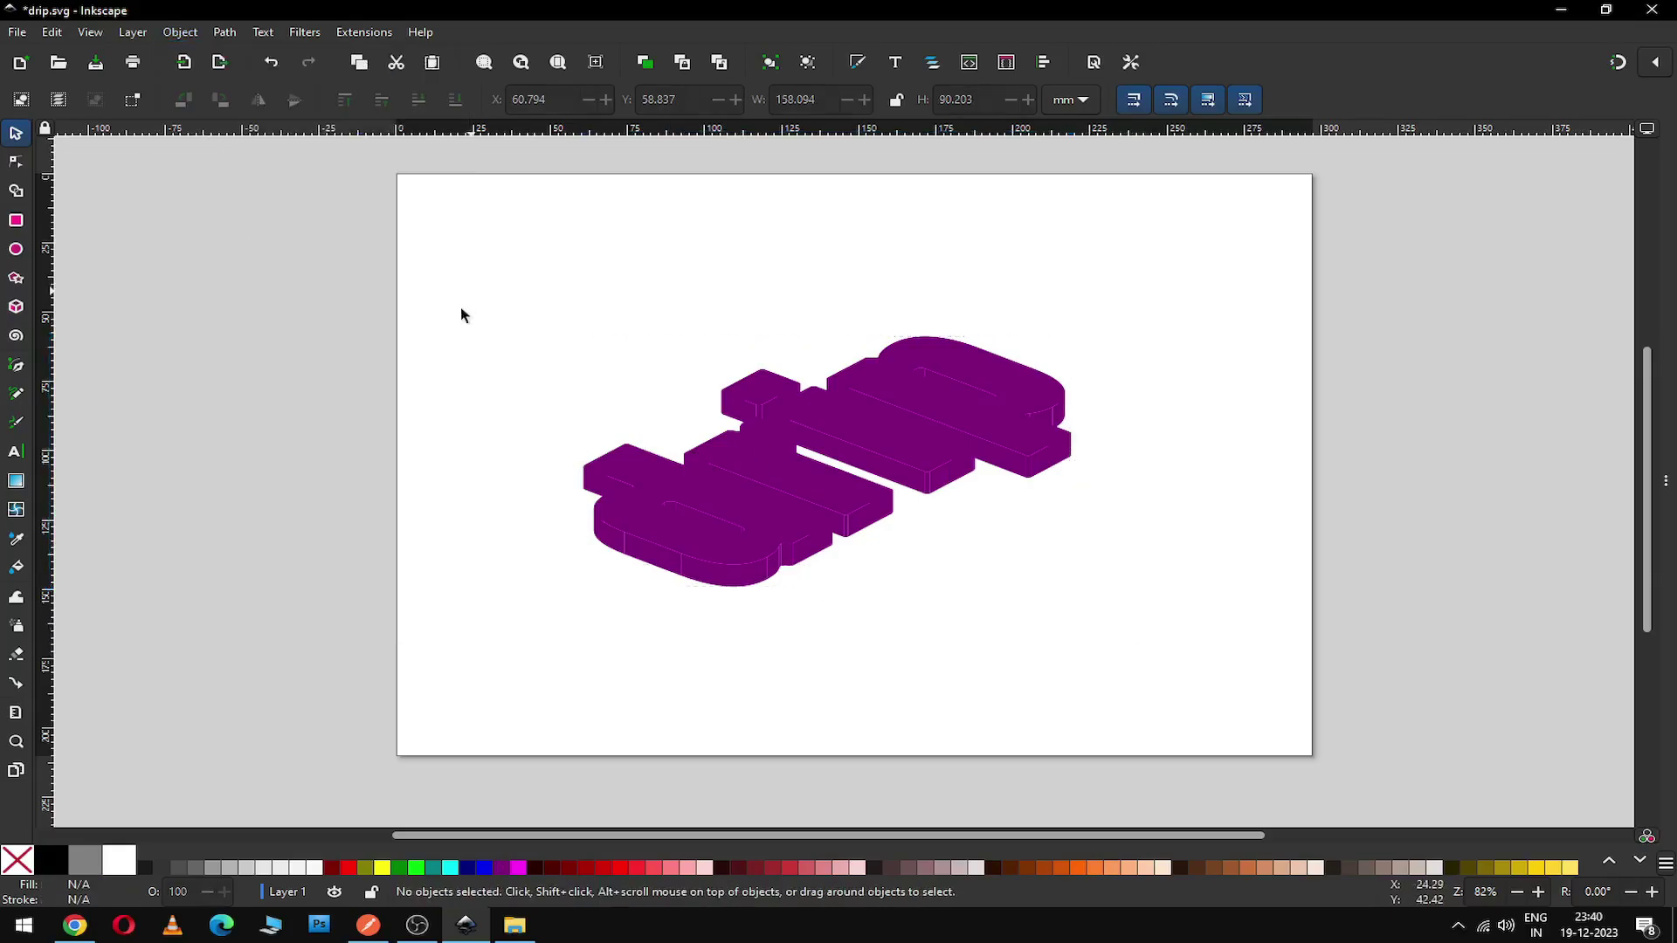
pyautogui.click(715, 586)
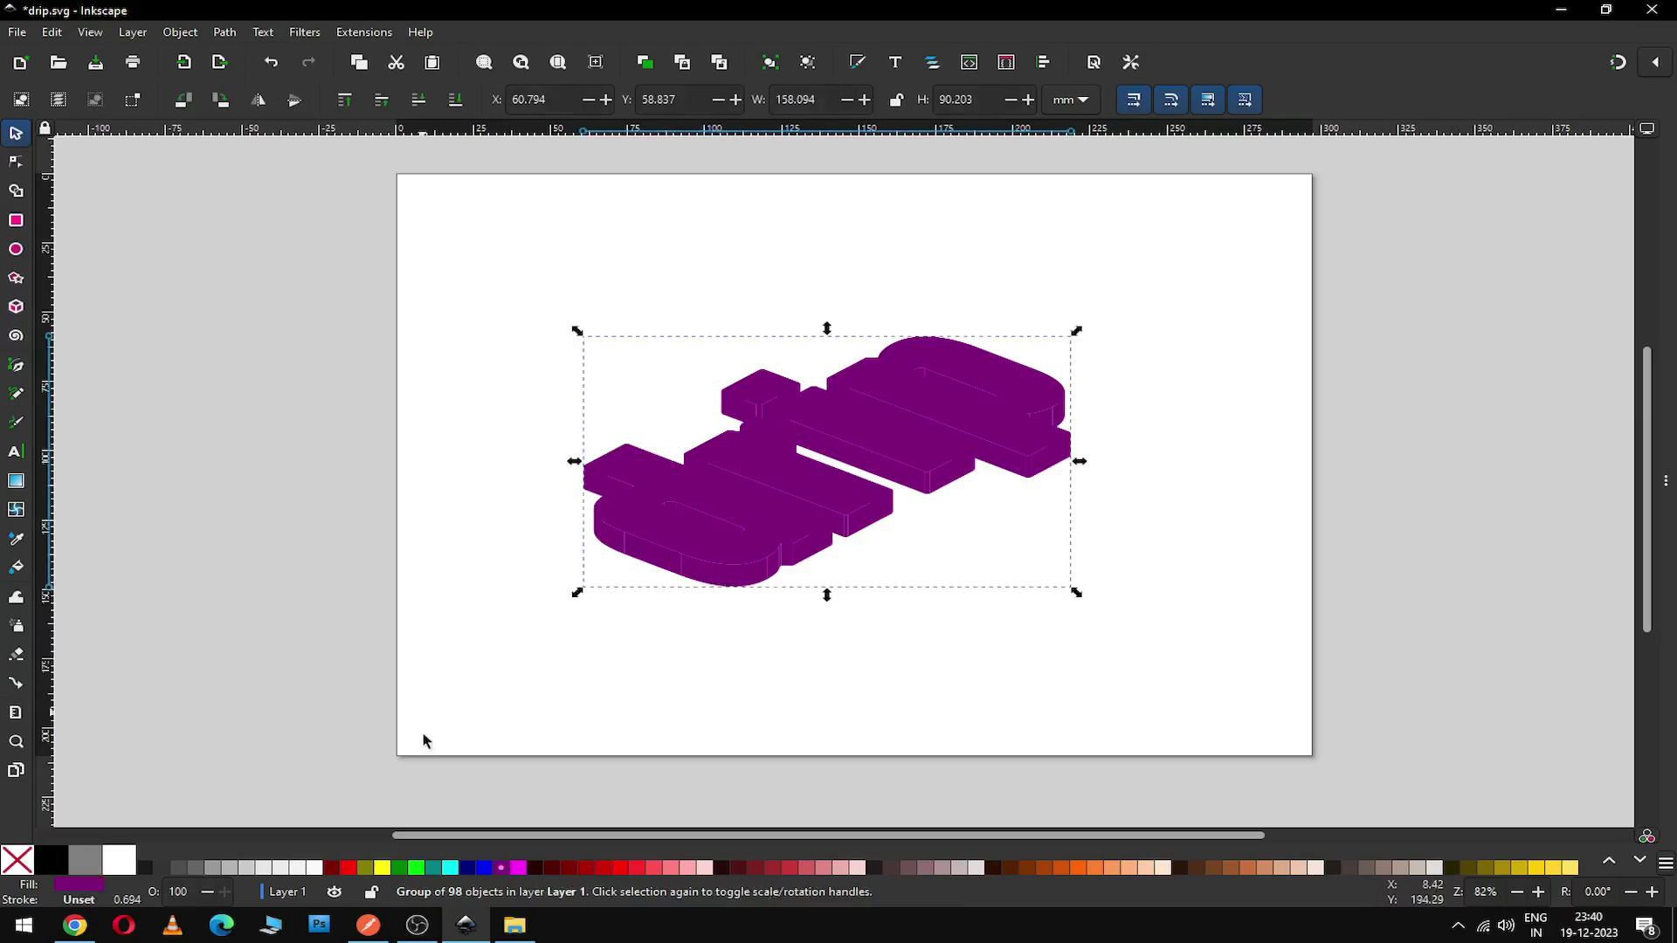
pyautogui.click(399, 868)
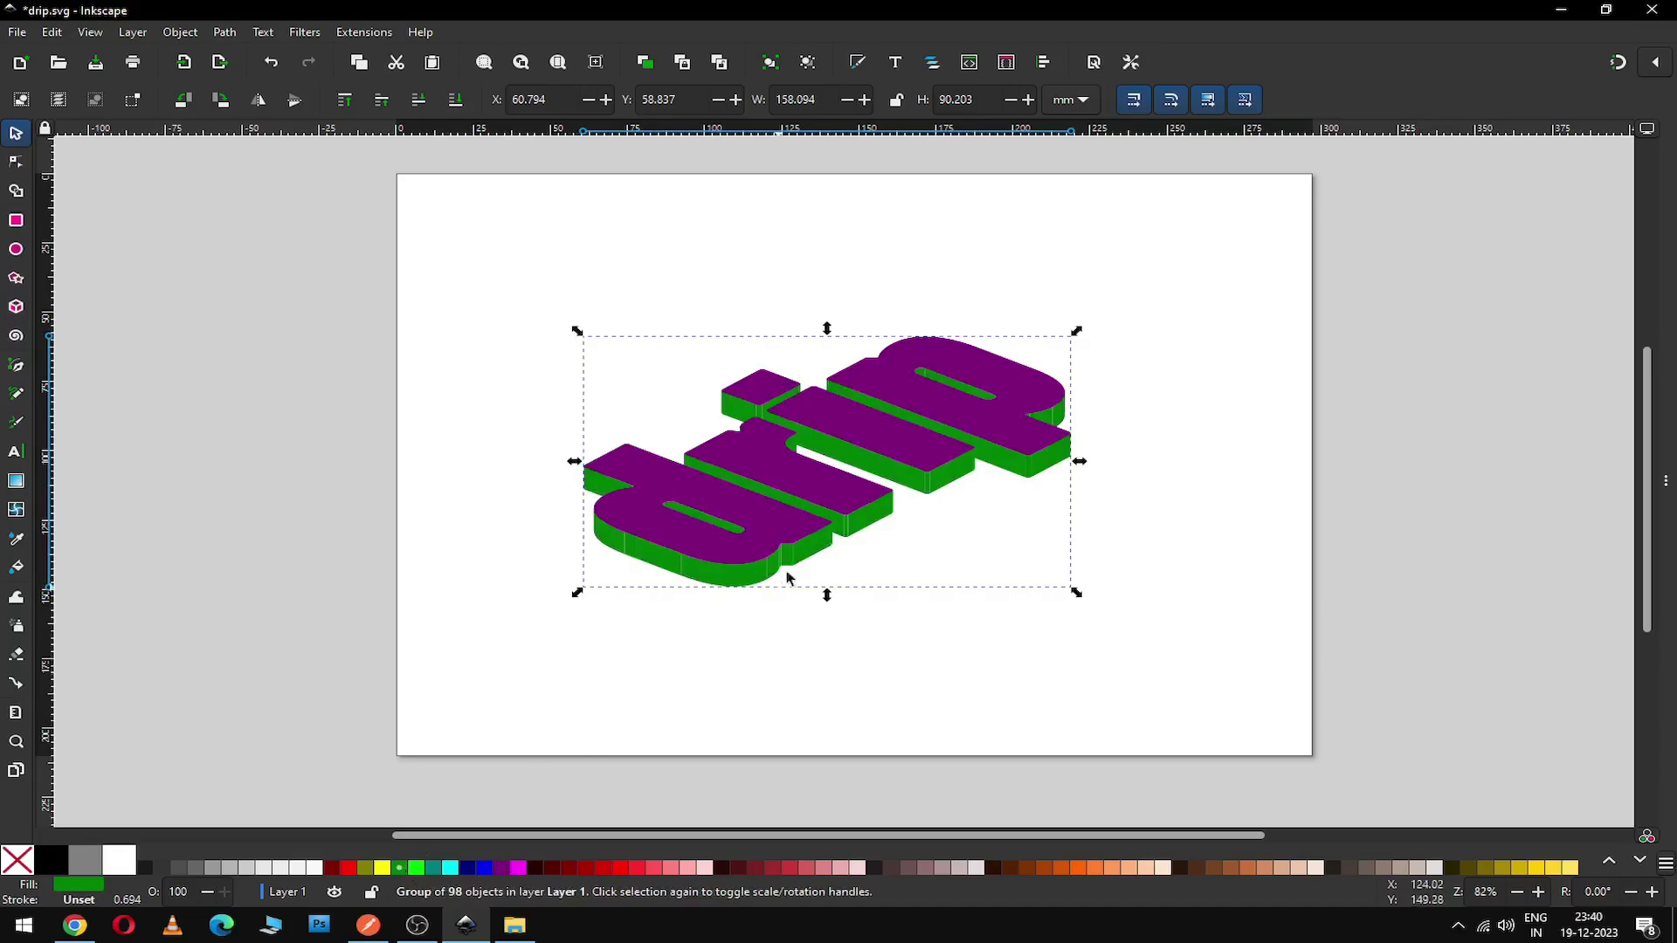
# Step: Ungroup the green shadow pieces and merge them into one path with Union
pyautogui.click(225, 33)
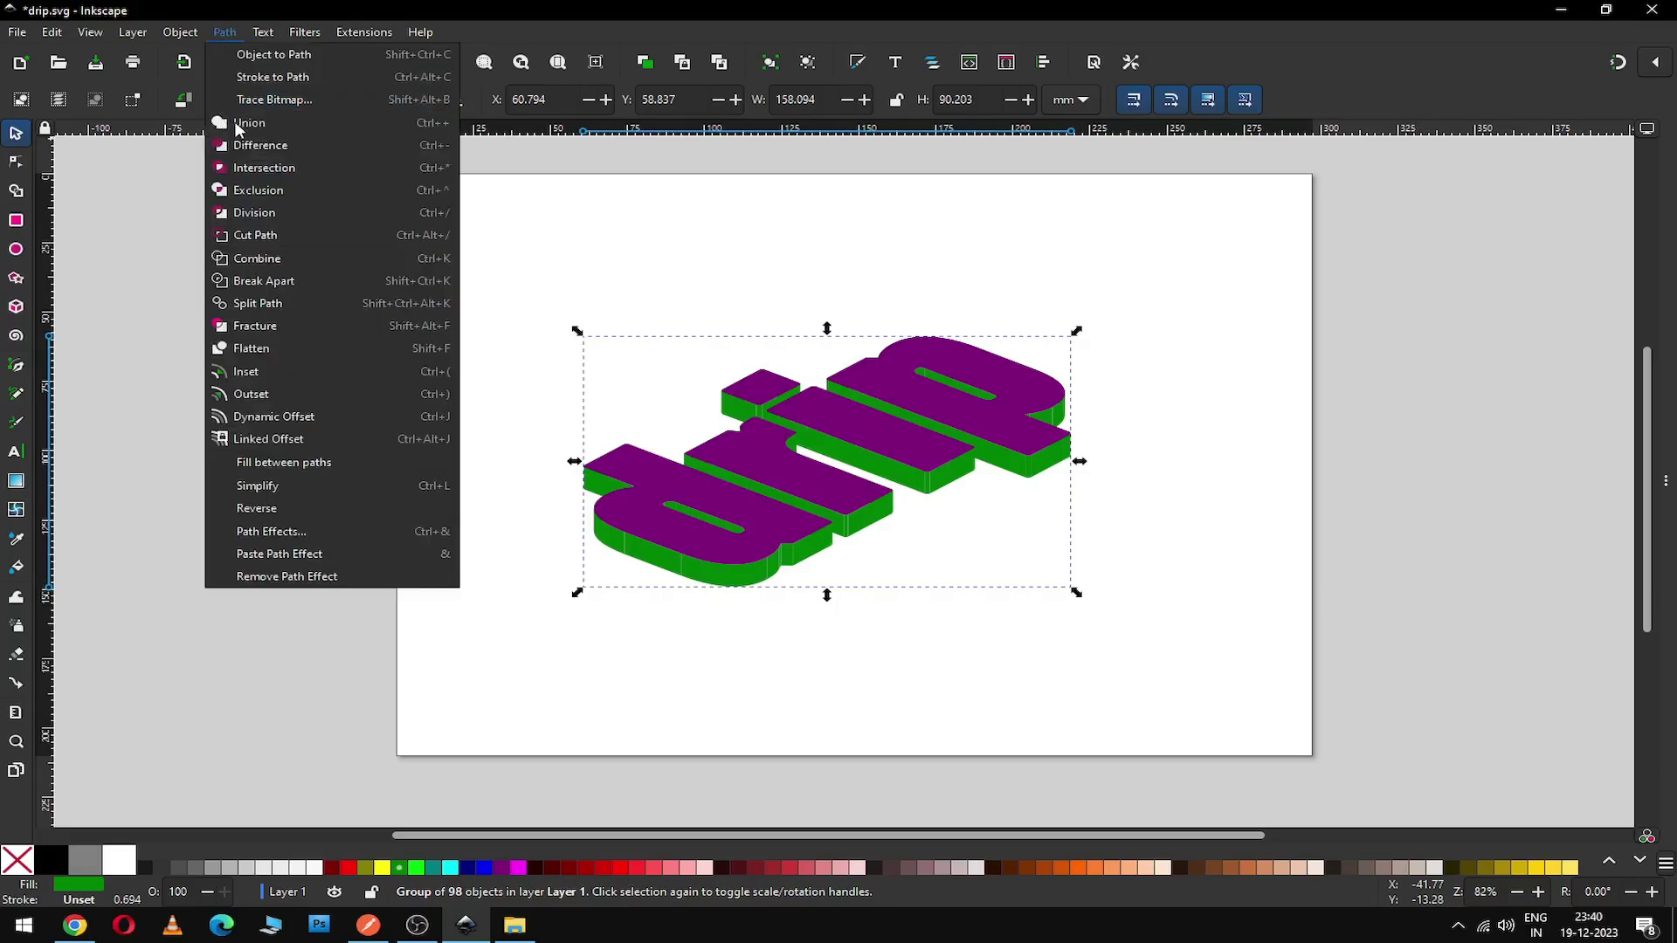
pyautogui.moveTo(180, 32)
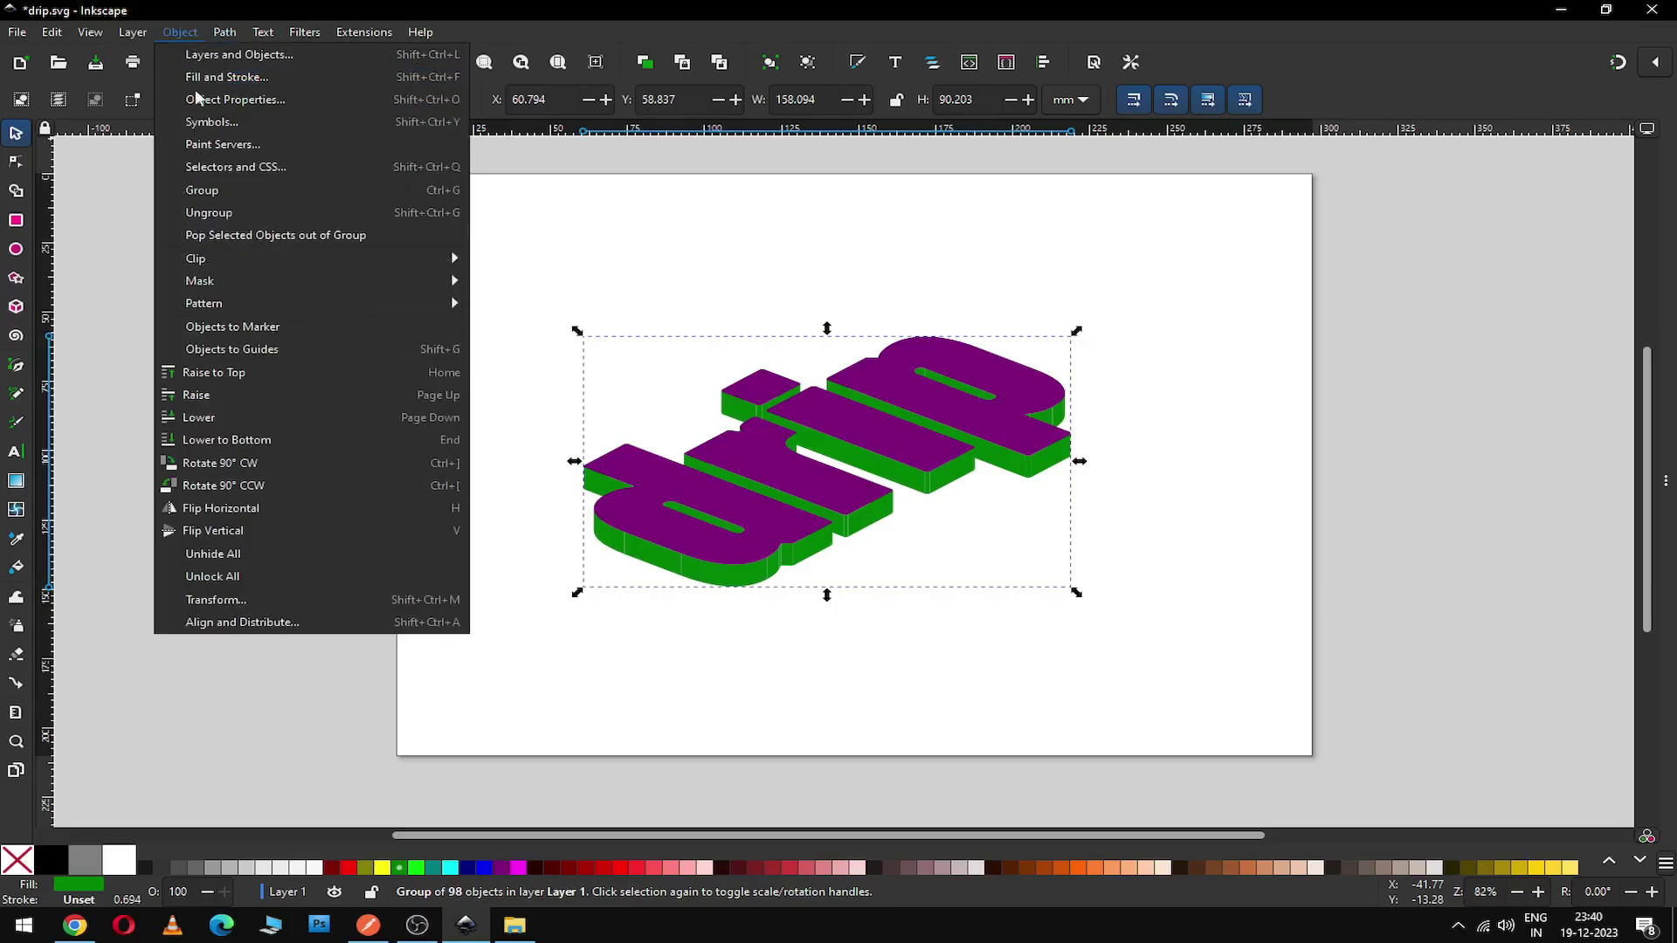
pyautogui.click(201, 212)
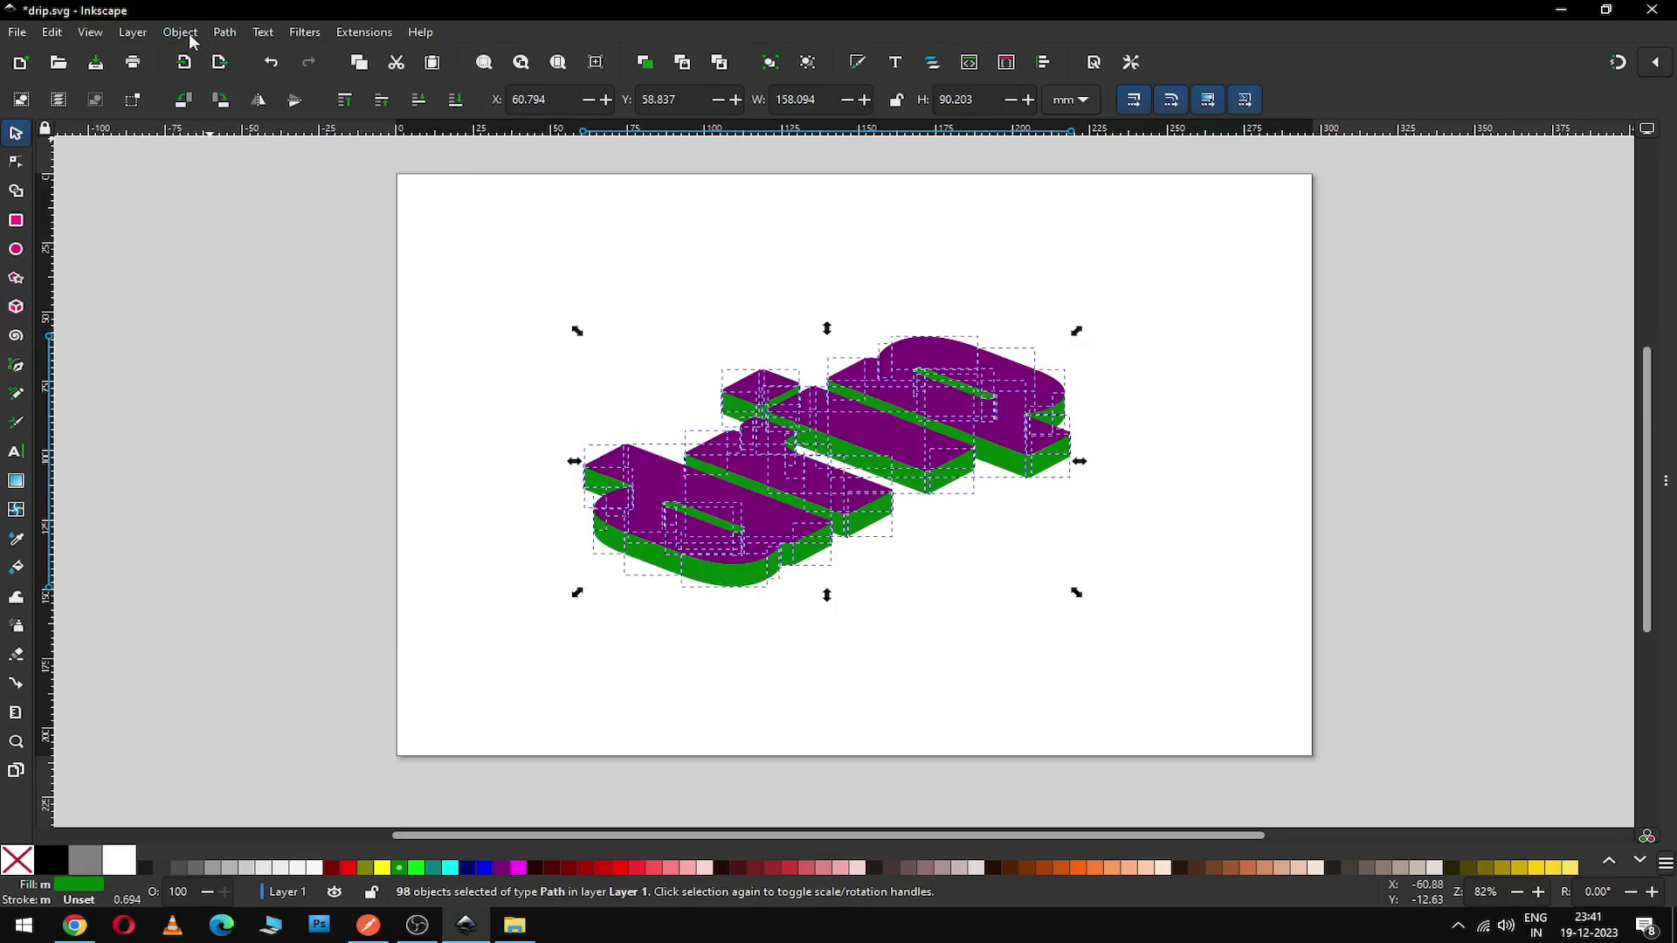
pyautogui.click(224, 32)
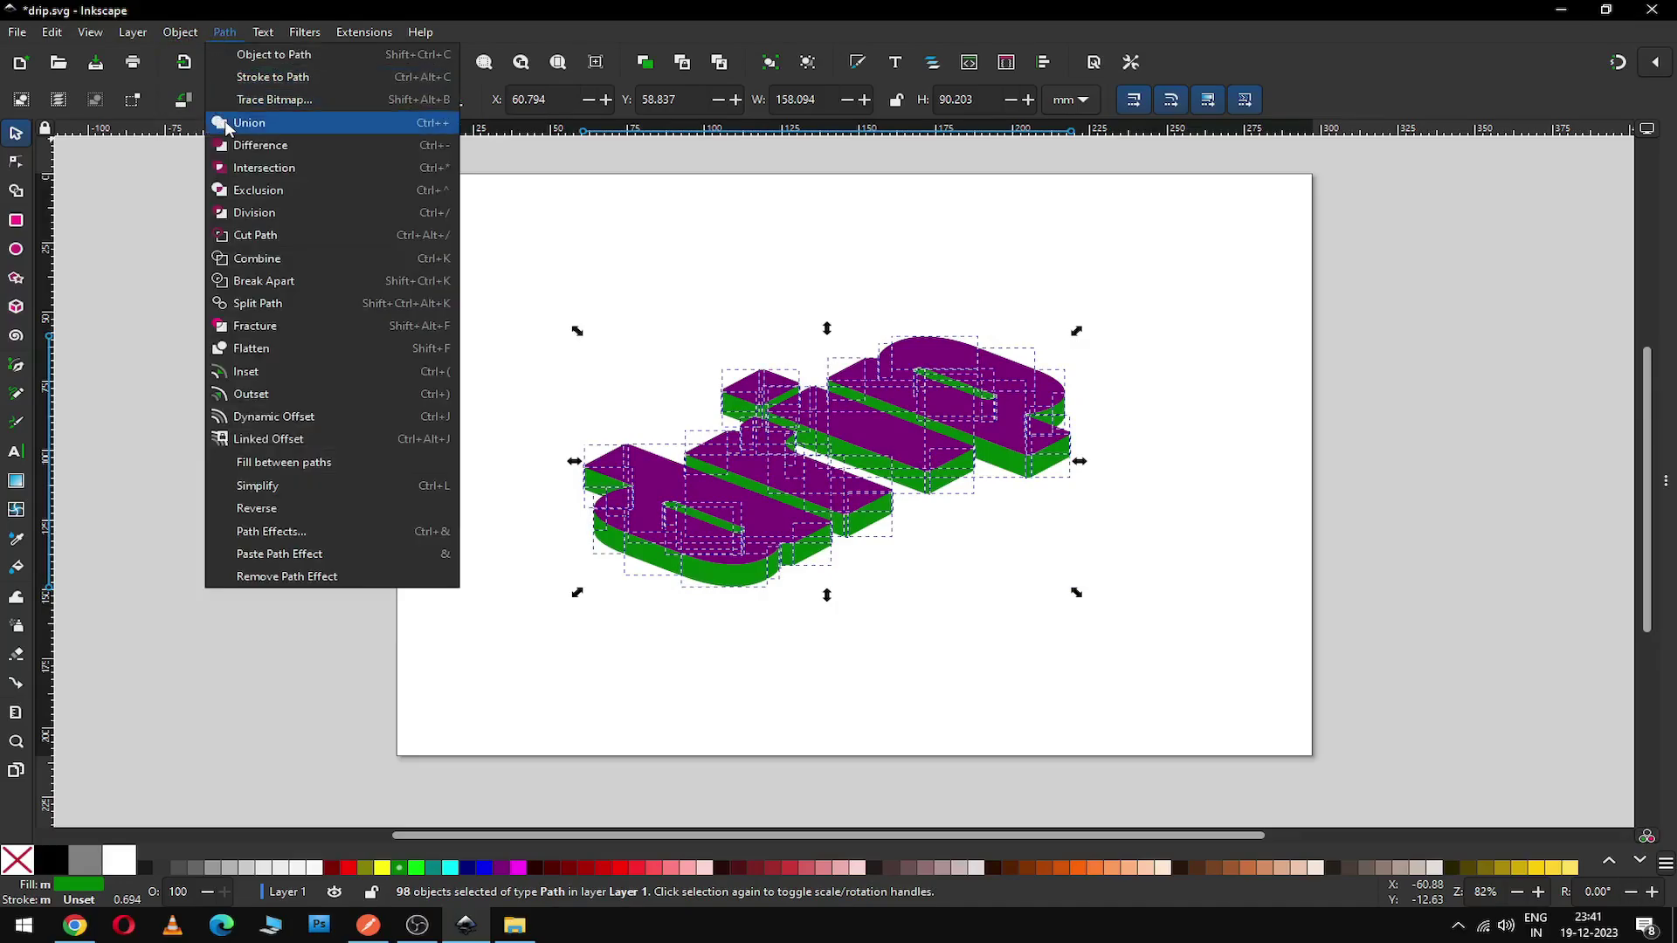
pyautogui.click(229, 123)
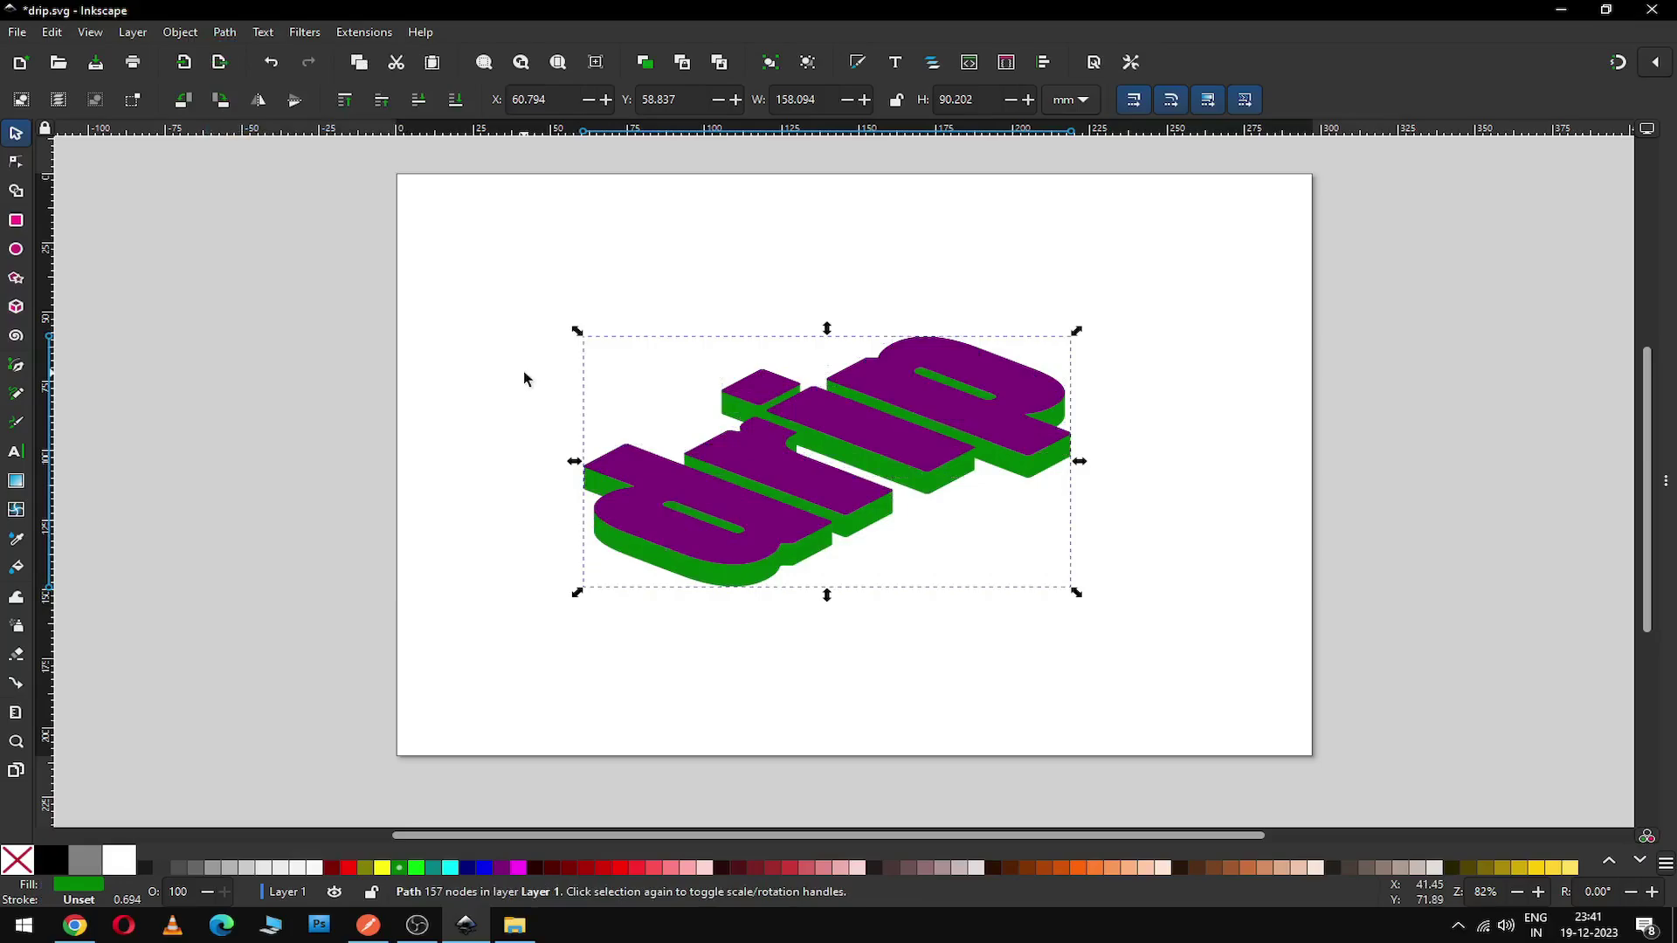
pyautogui.click(684, 641)
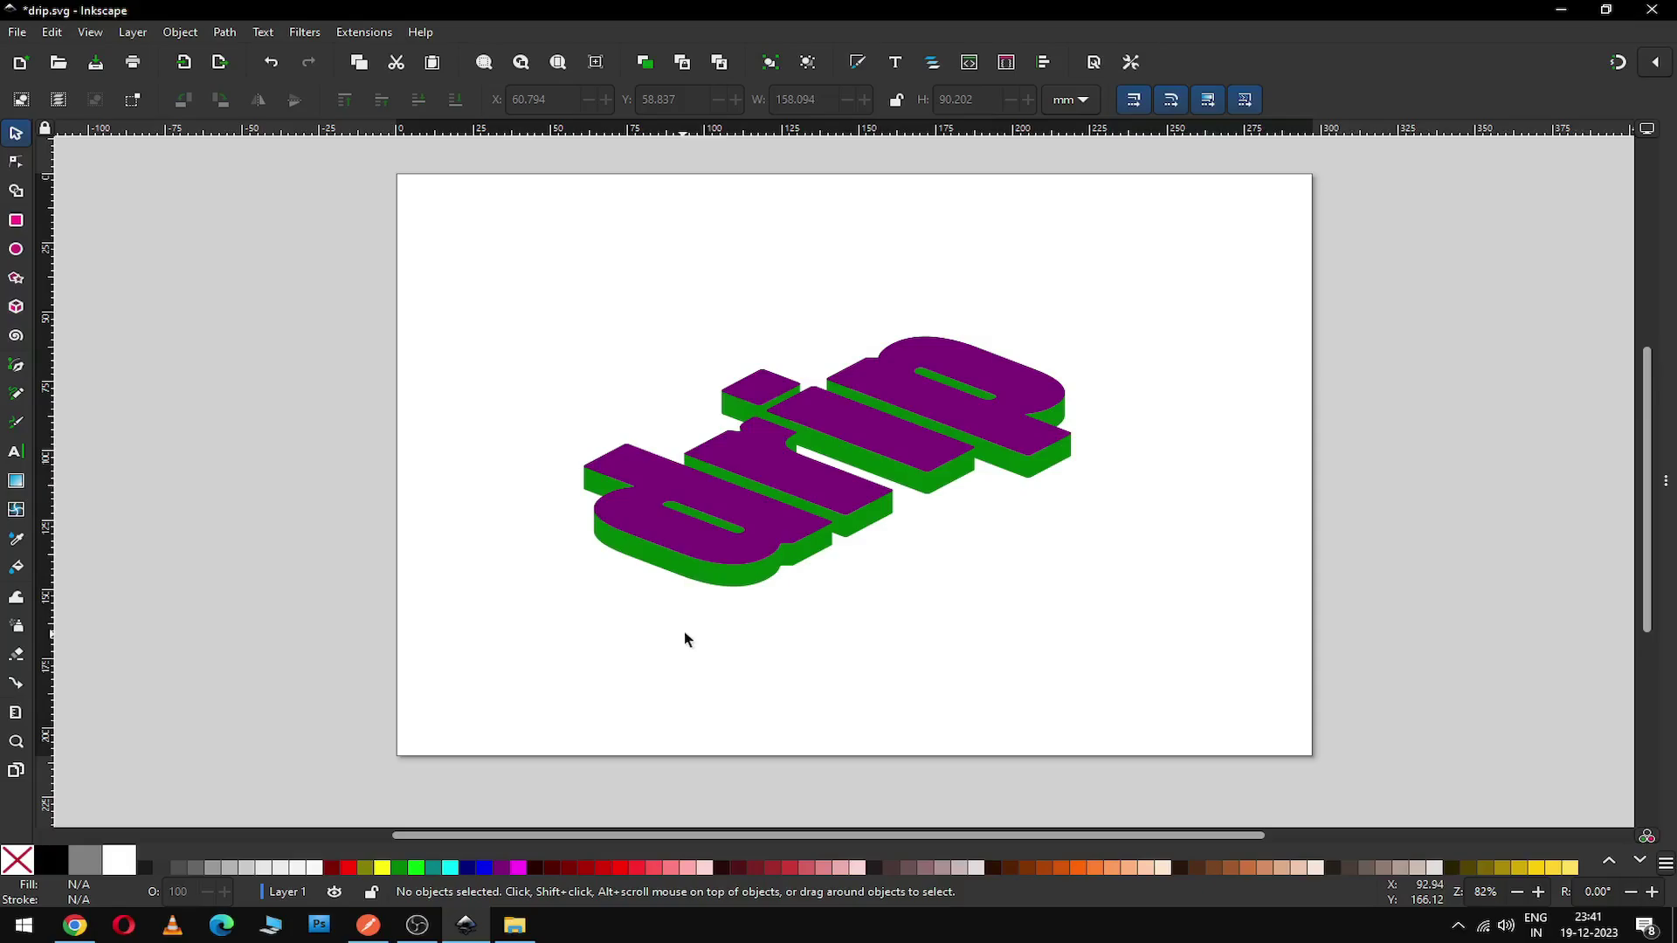
# Step: Give the purple front face of the lettering a linear gradient fill
pyautogui.click(771, 525)
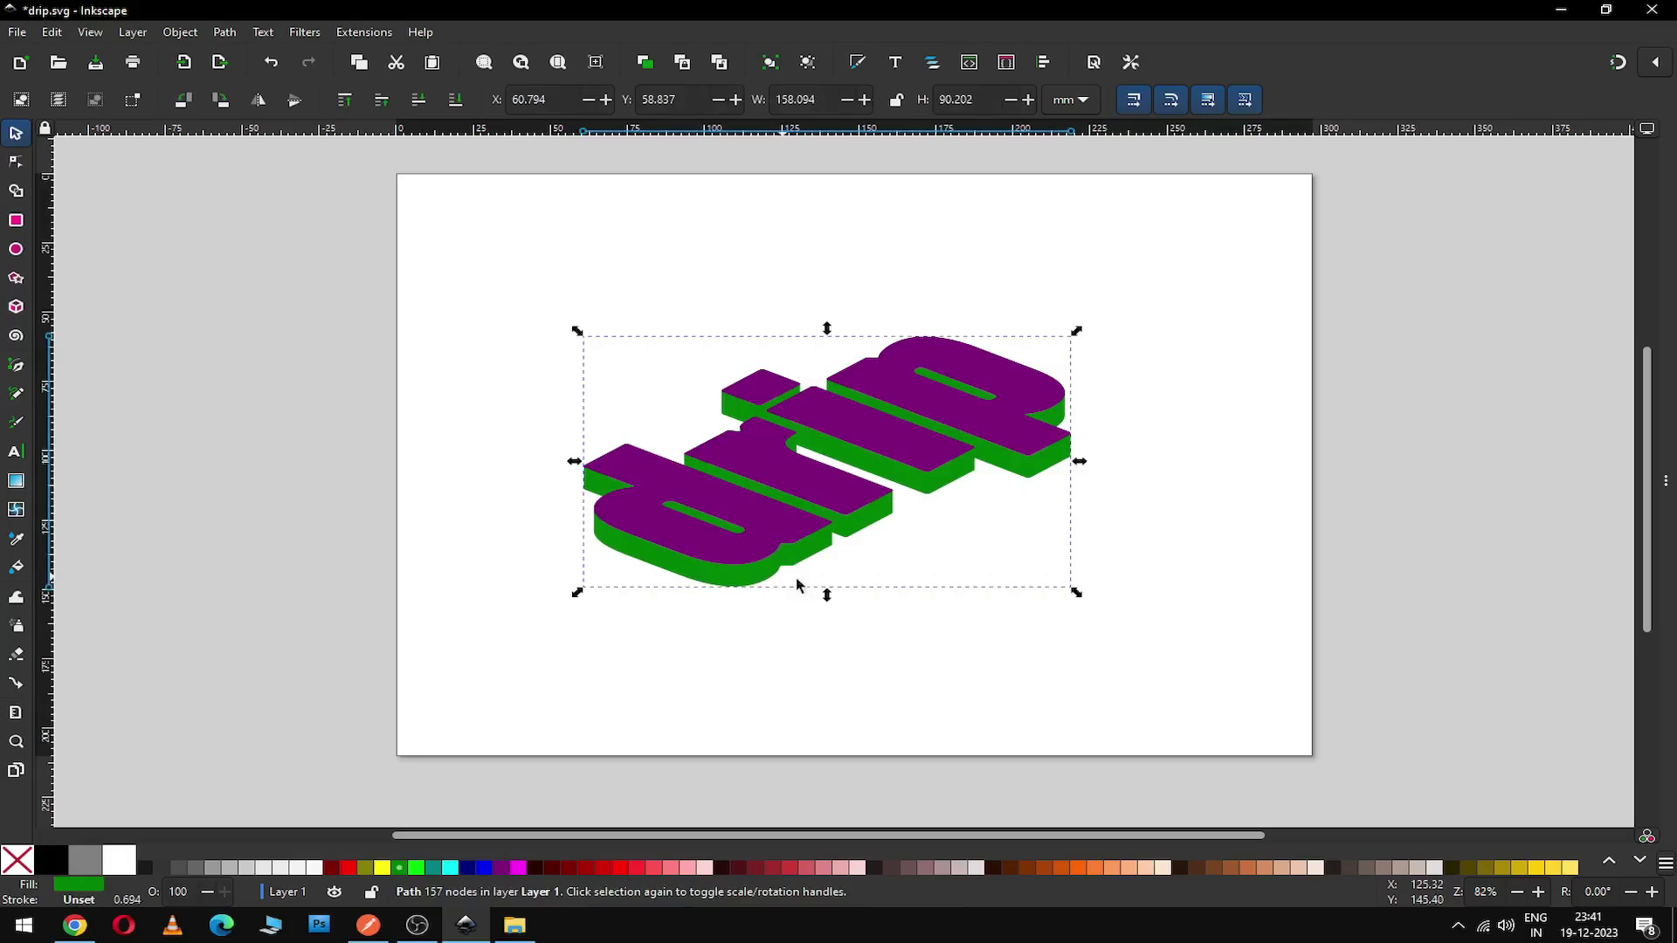
pyautogui.click(777, 525)
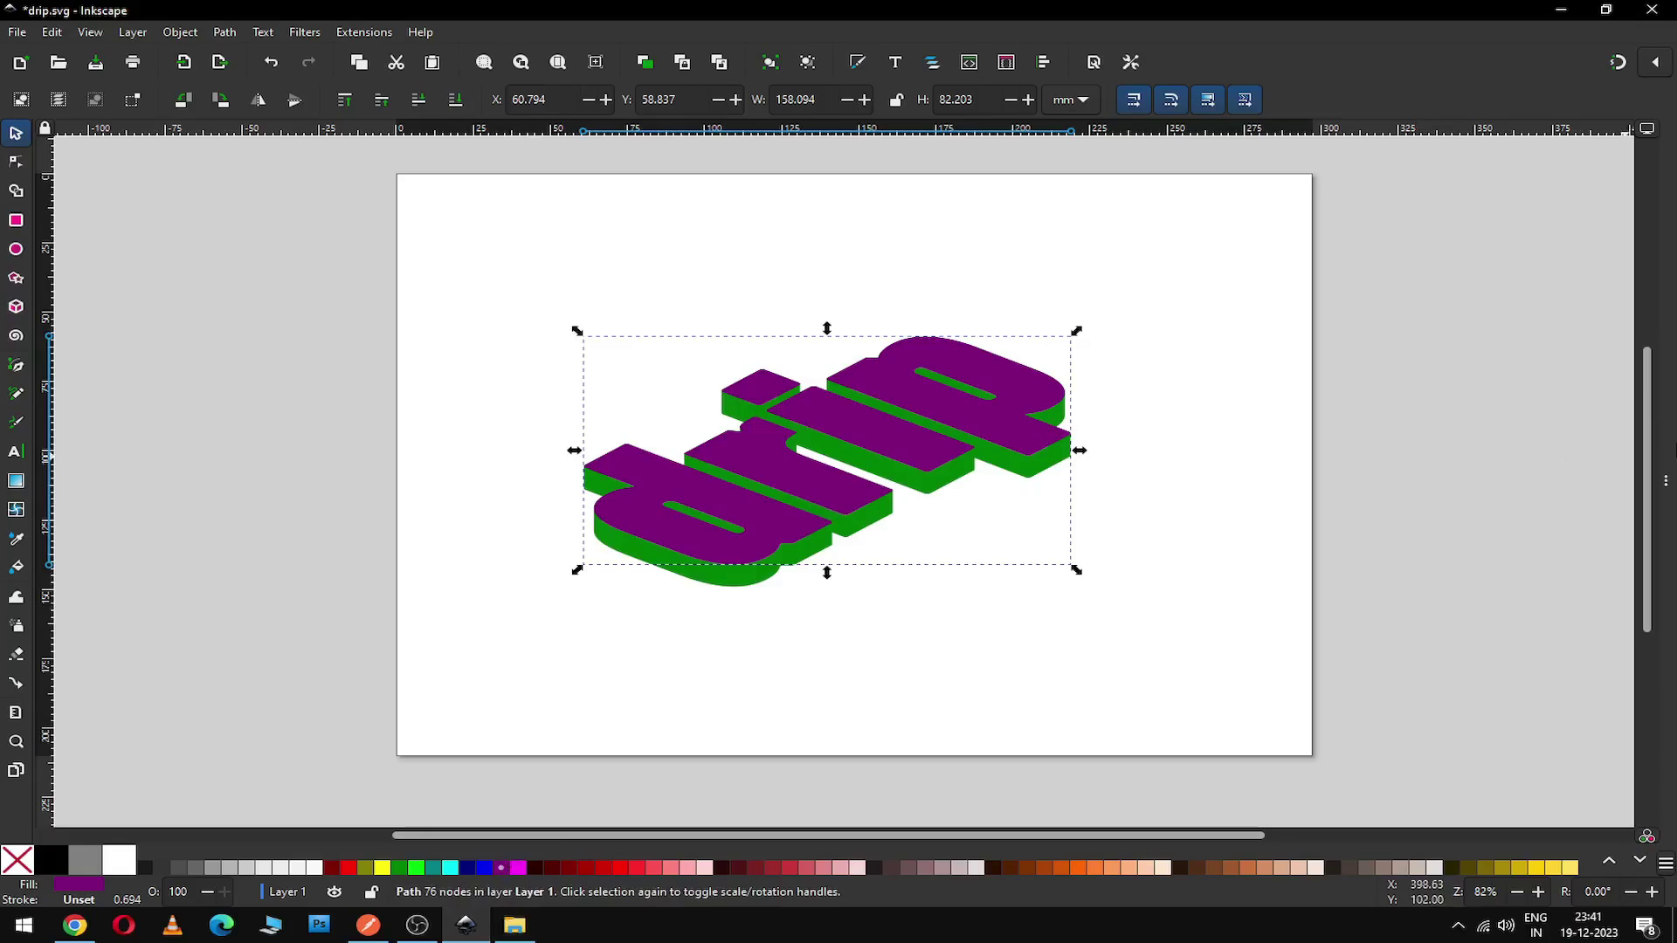
pyautogui.click(1664, 483)
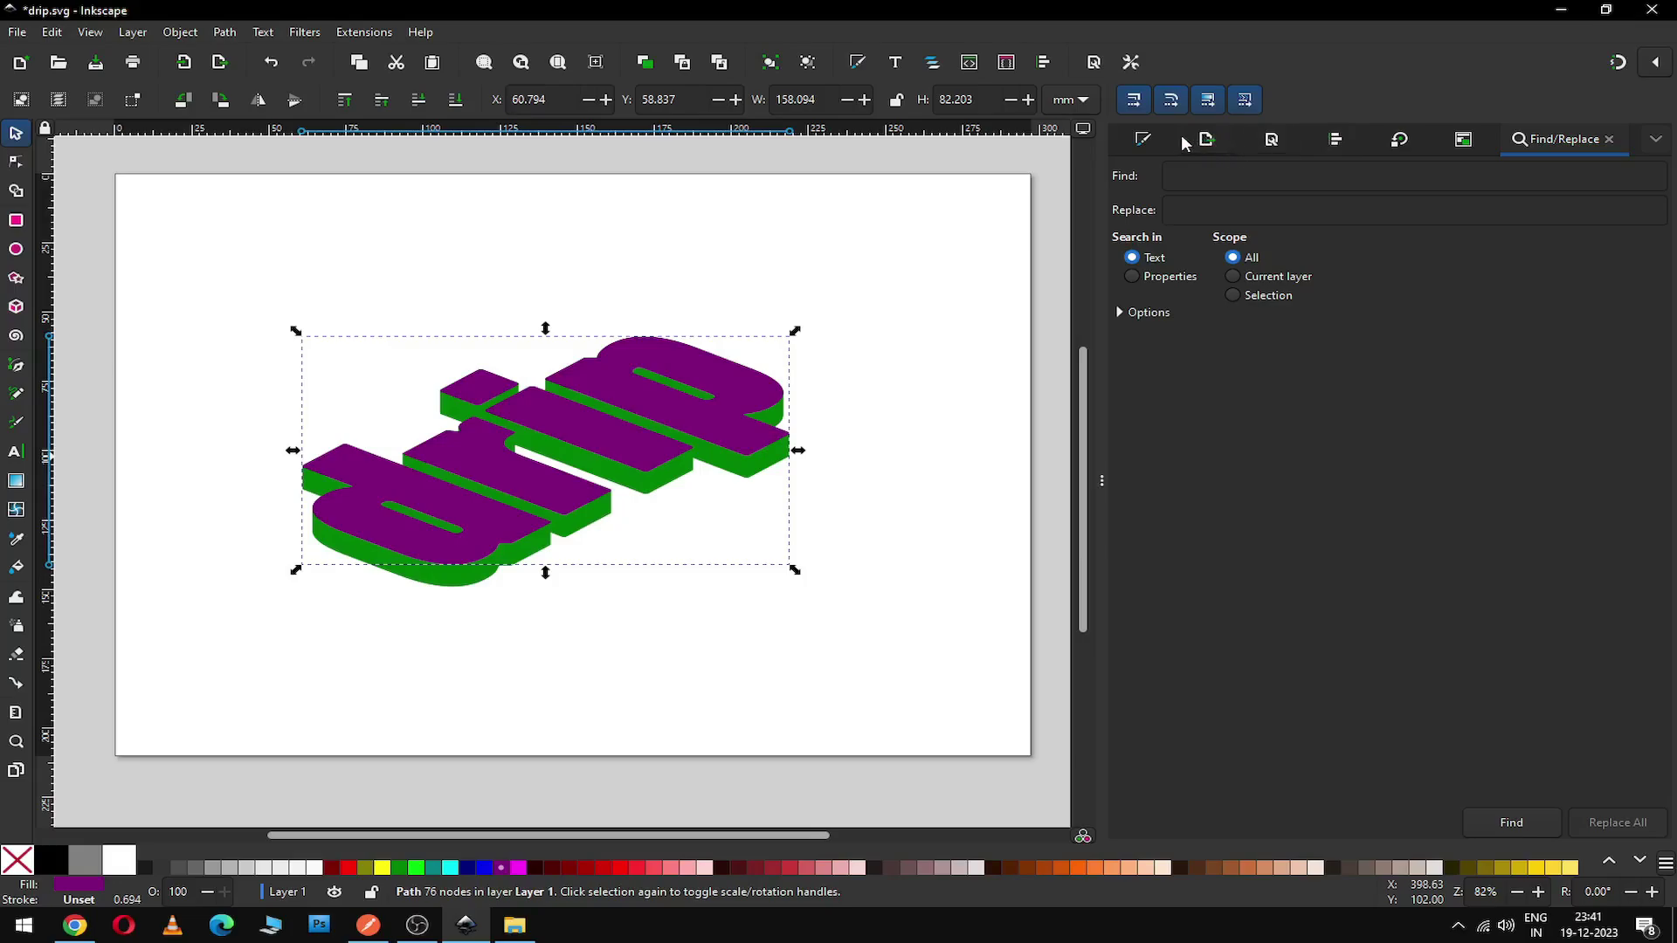
pyautogui.click(1143, 140)
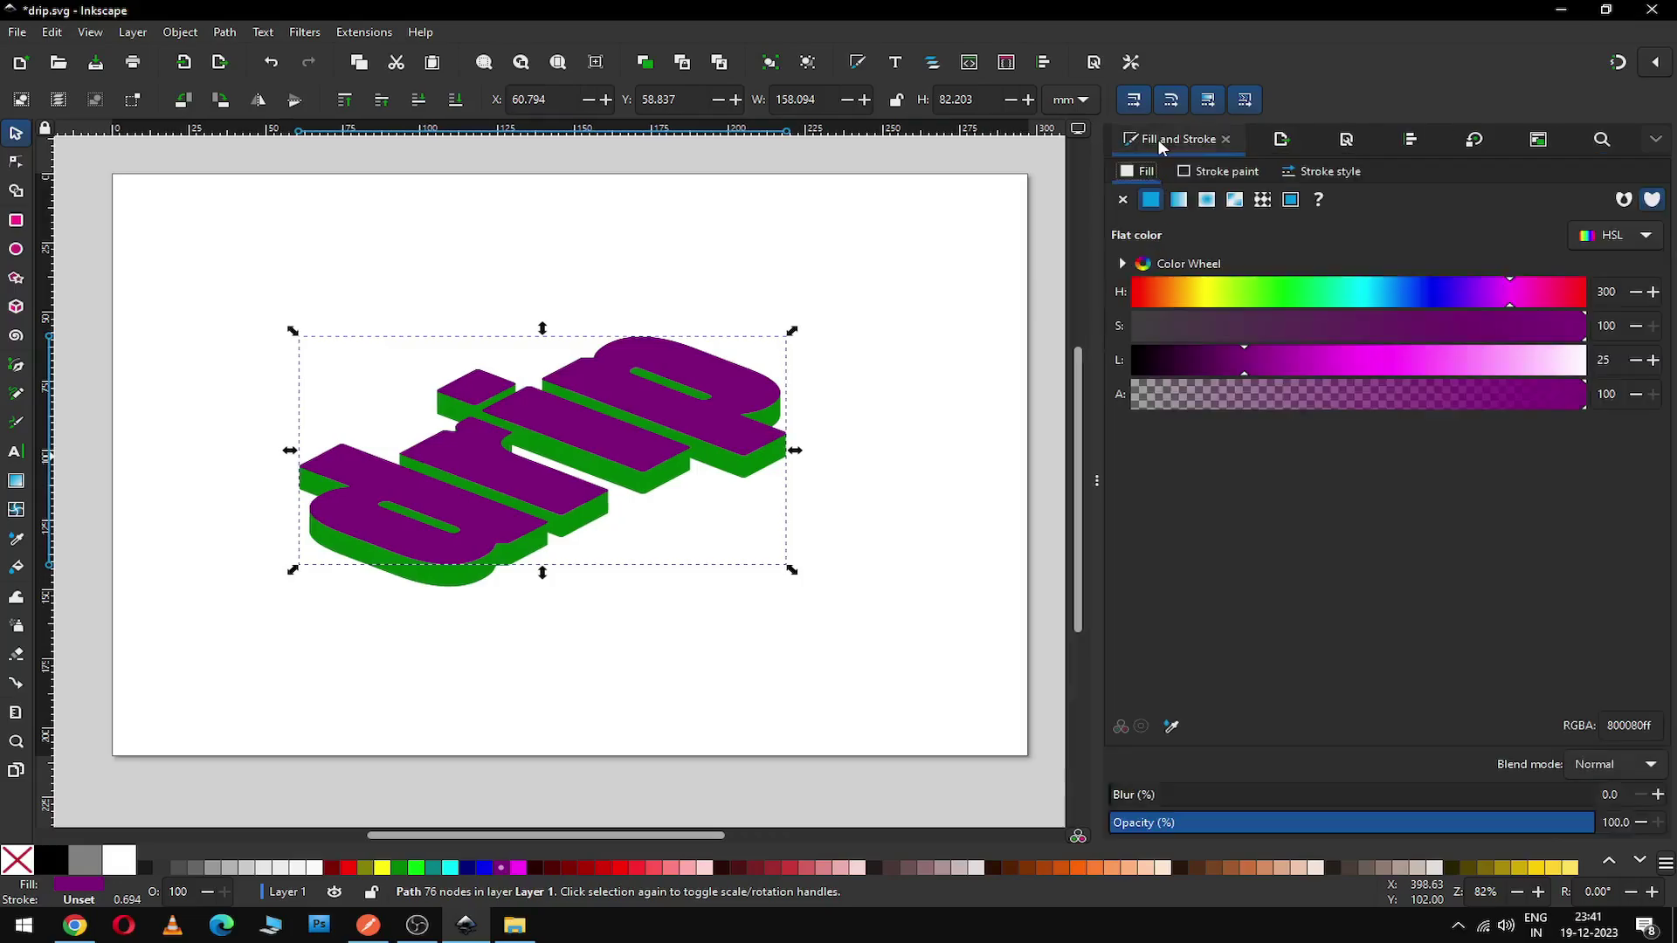
pyautogui.click(1178, 200)
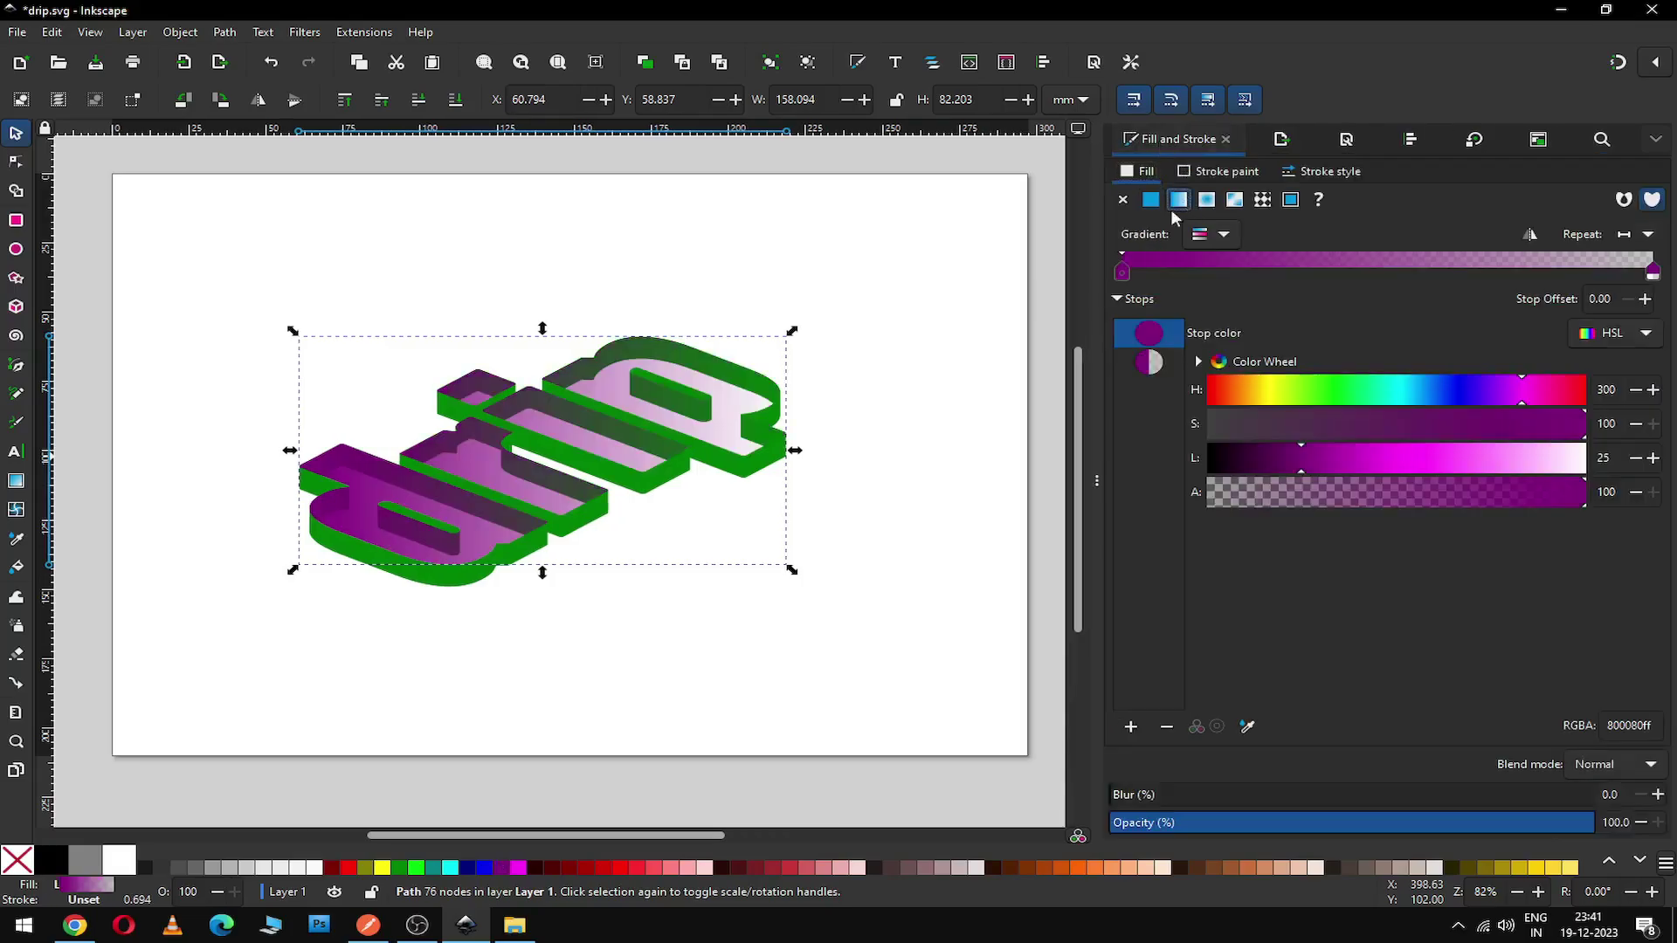
# Step: Reposition the gradient line so it runs diagonally across the letter "d", from its upper-left end to its lower-right end
pyautogui.click(16, 482)
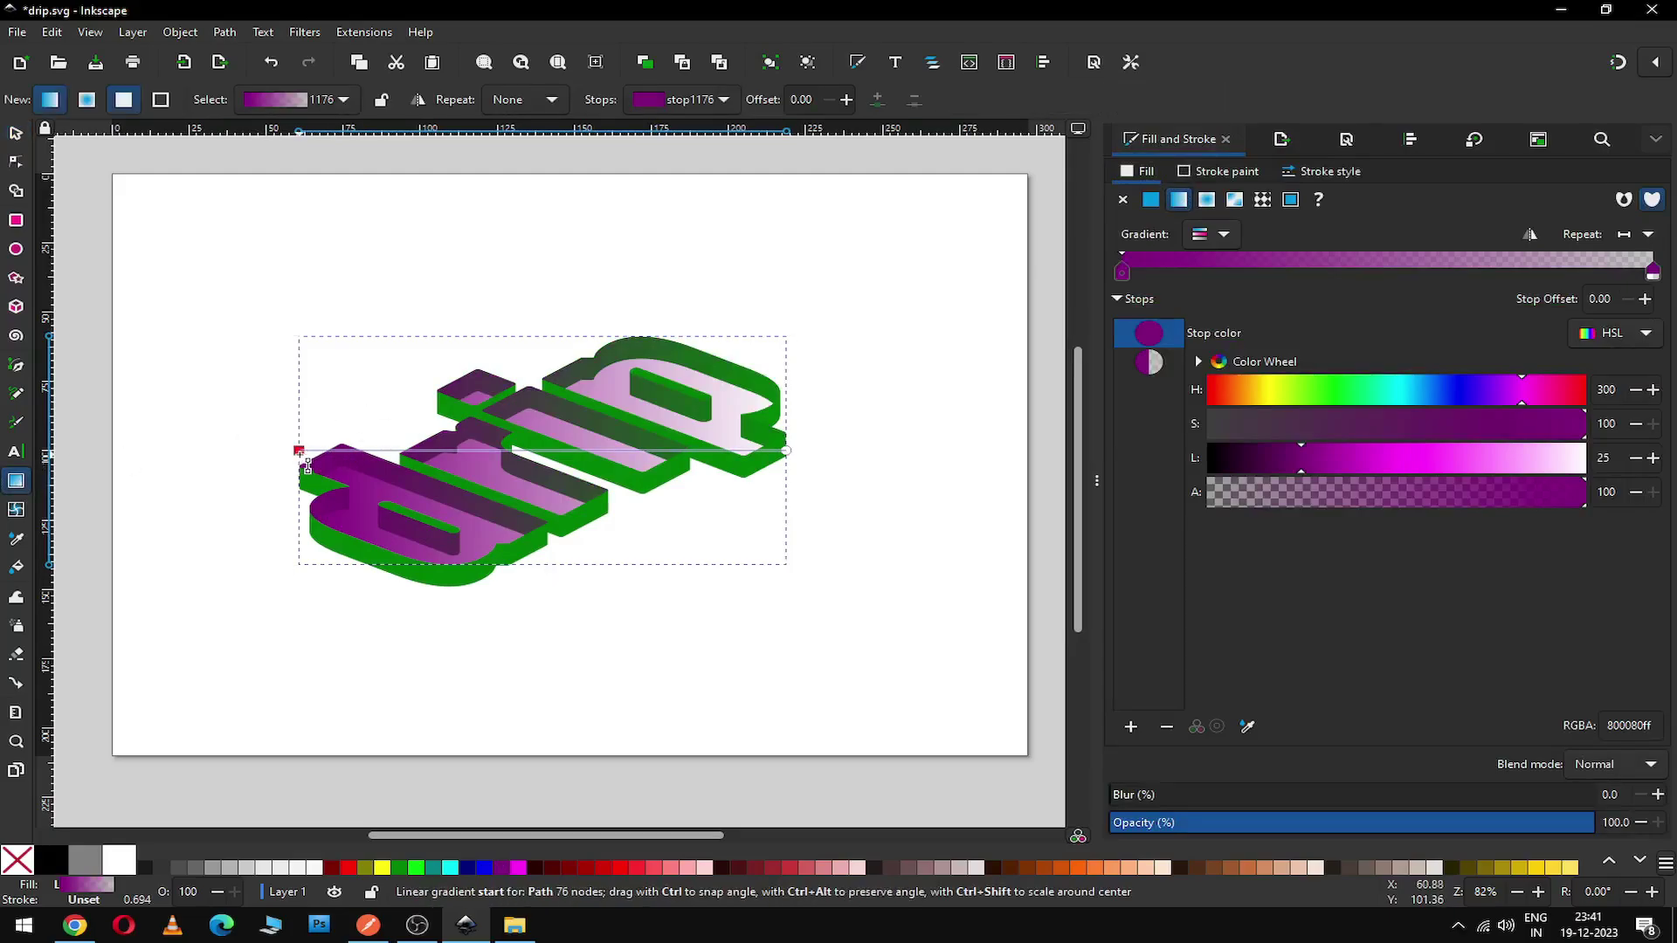
pyautogui.moveTo(300, 452); pyautogui.dragTo(309, 451)
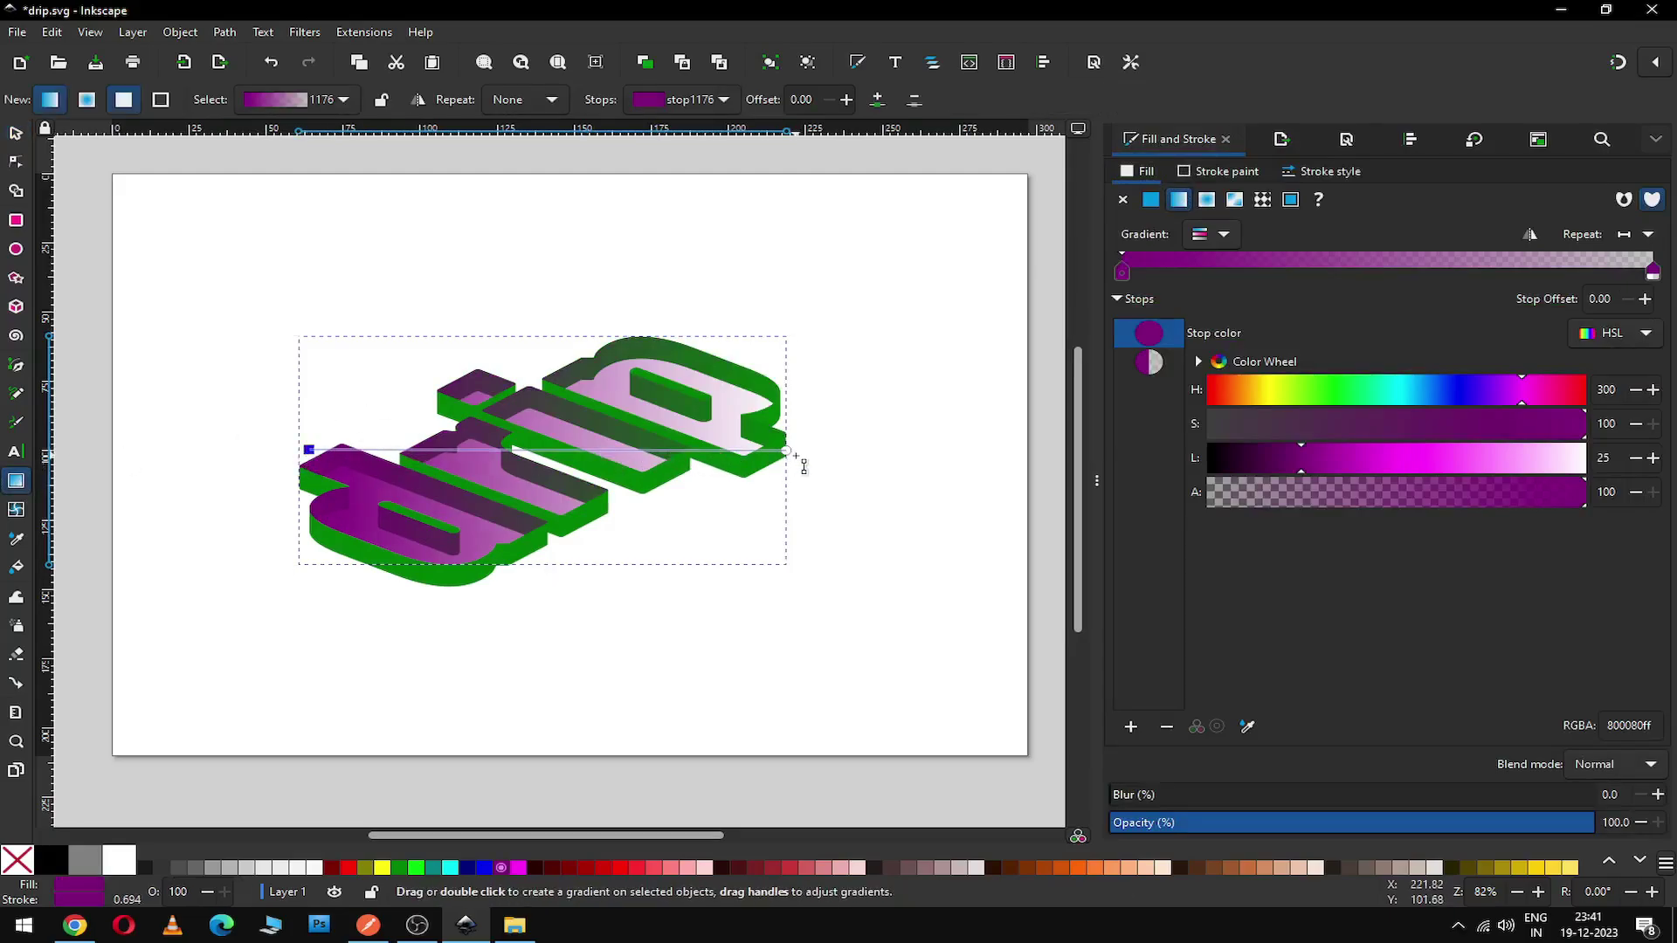
pyautogui.moveTo(791, 454); pyautogui.dragTo(531, 548)
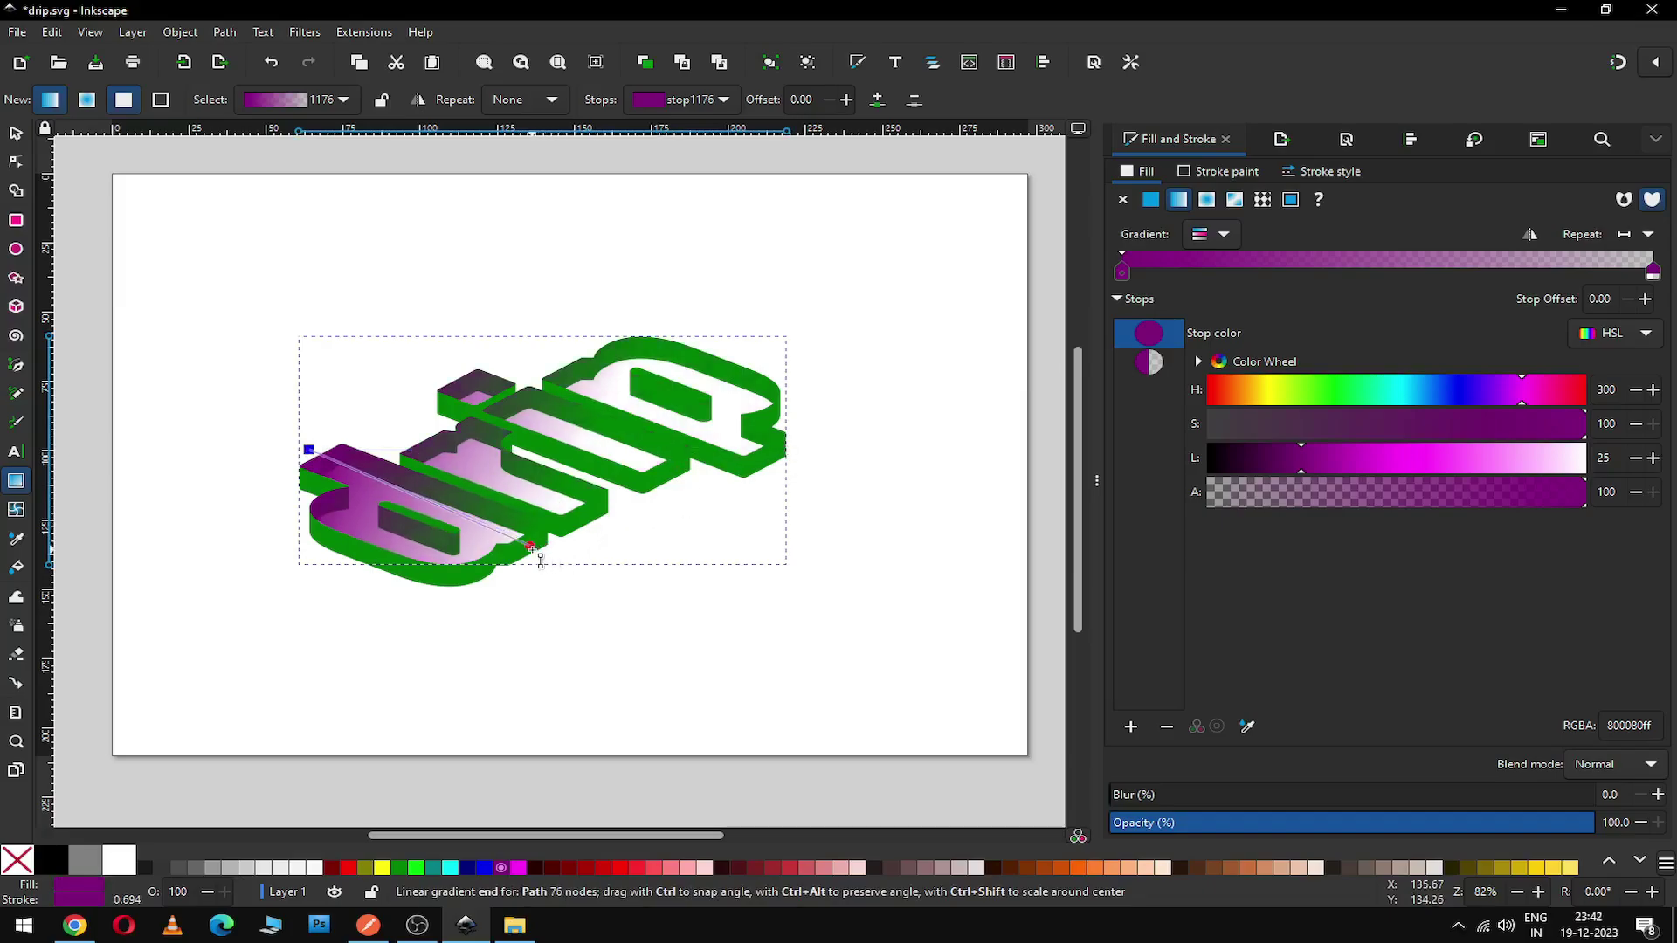
# Step: Set the end stop of the lettering's face gradient to light blue #80E5FF
pyautogui.click(531, 548)
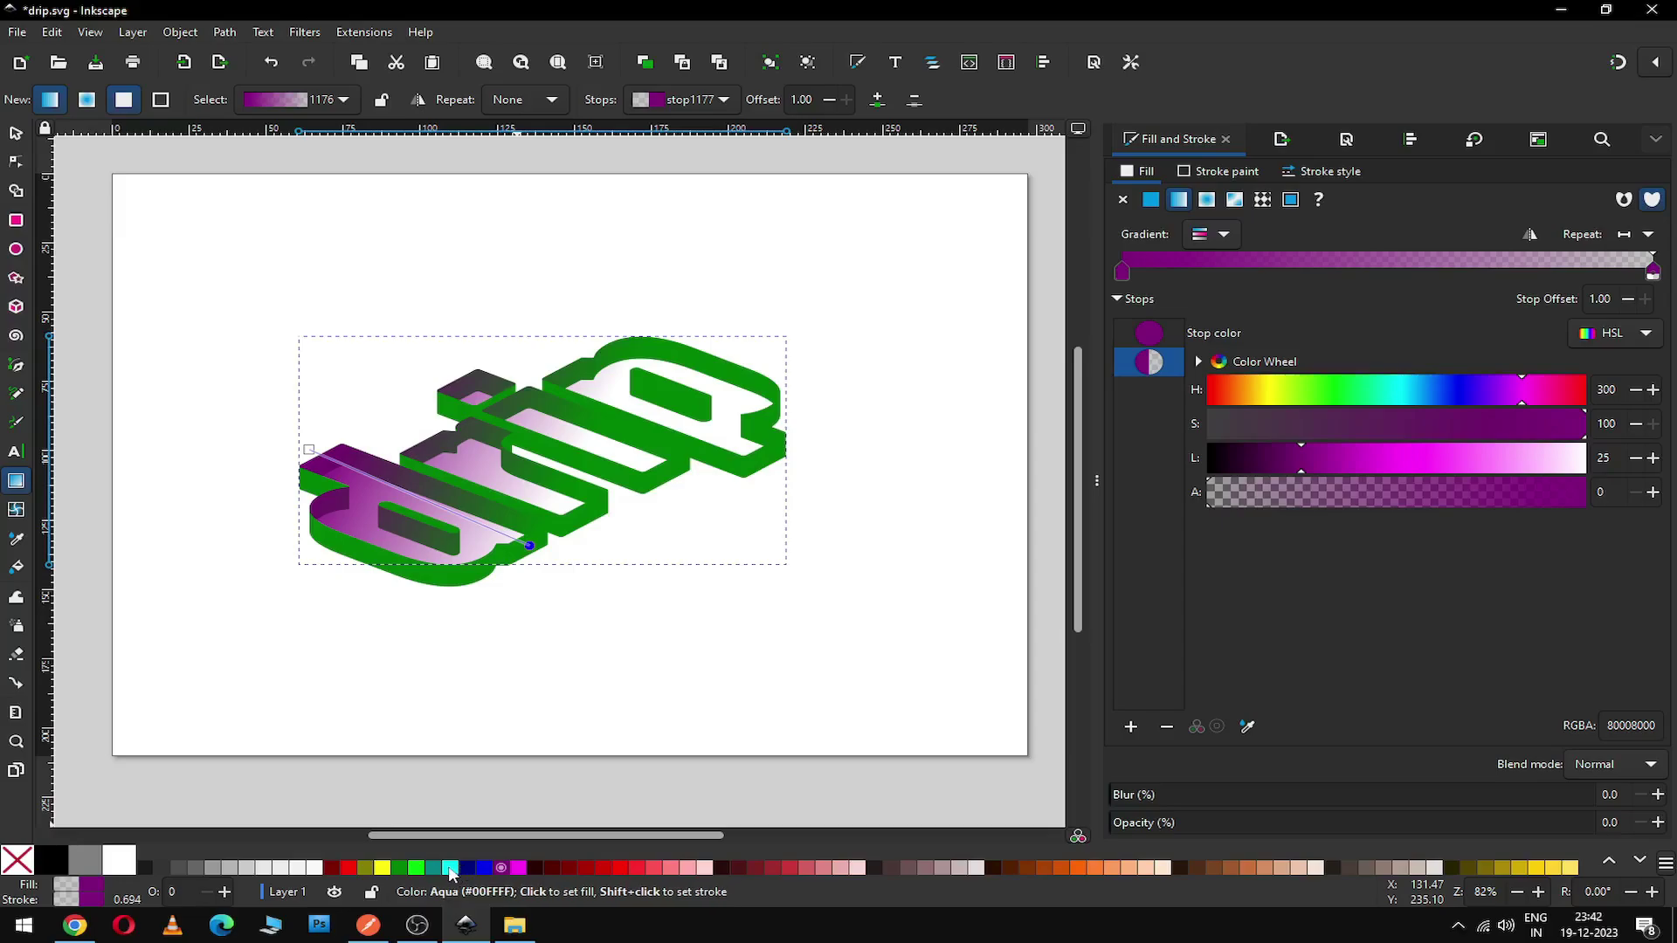
pyautogui.click(1643, 863)
pyautogui.click(1642, 863)
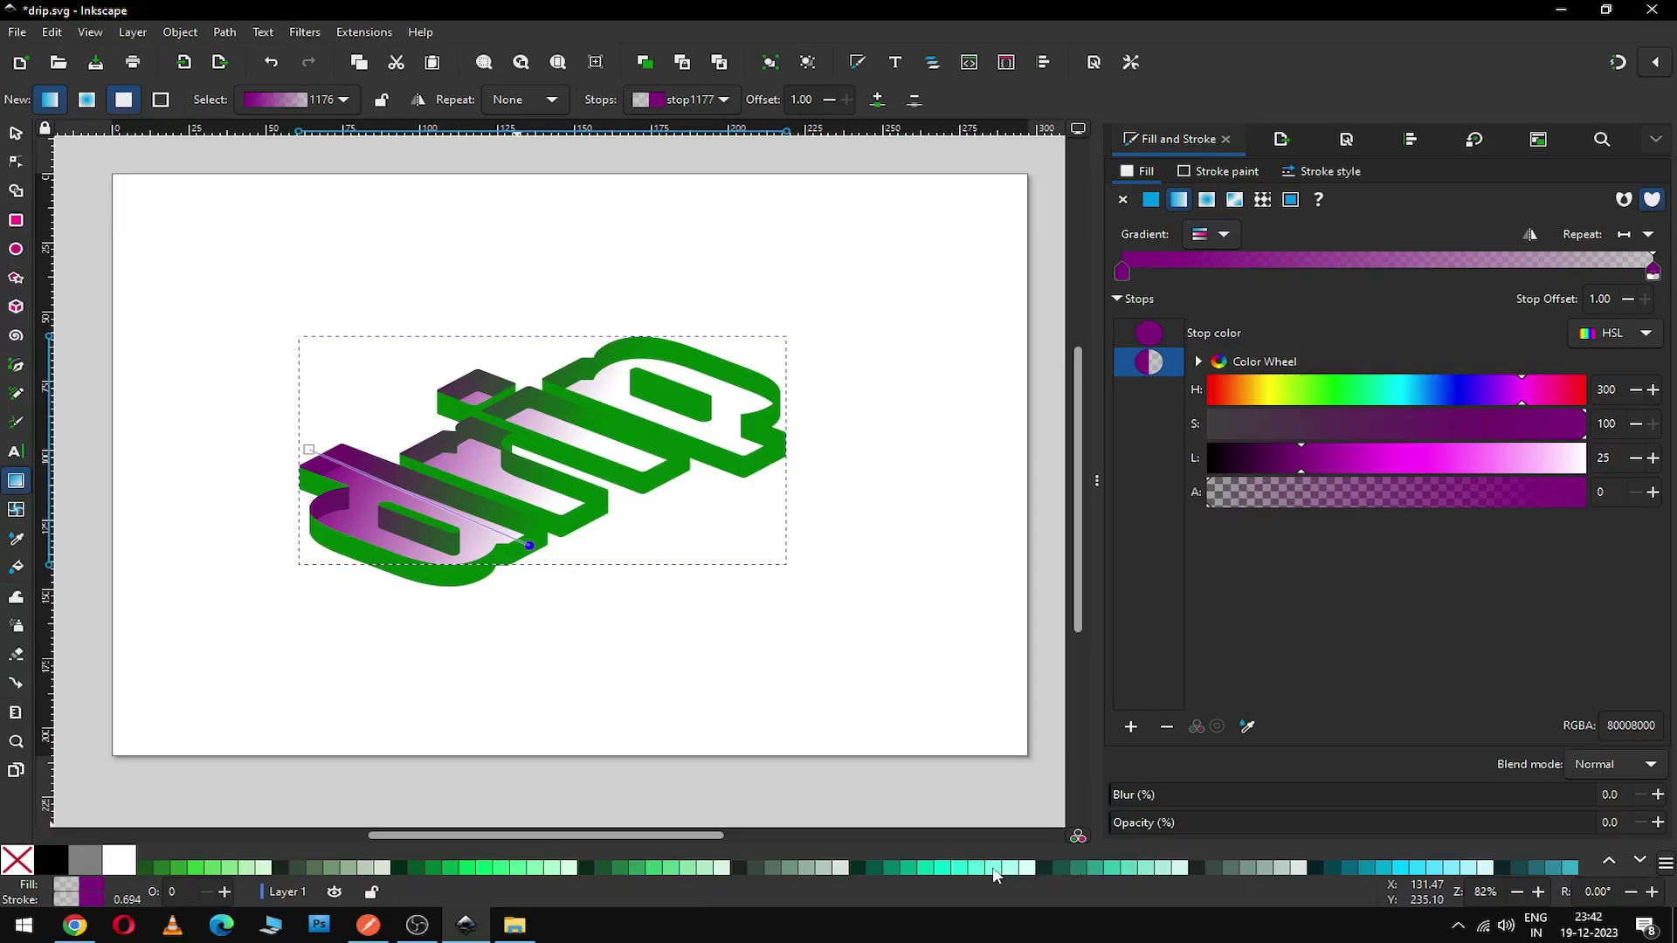
pyautogui.click(1452, 868)
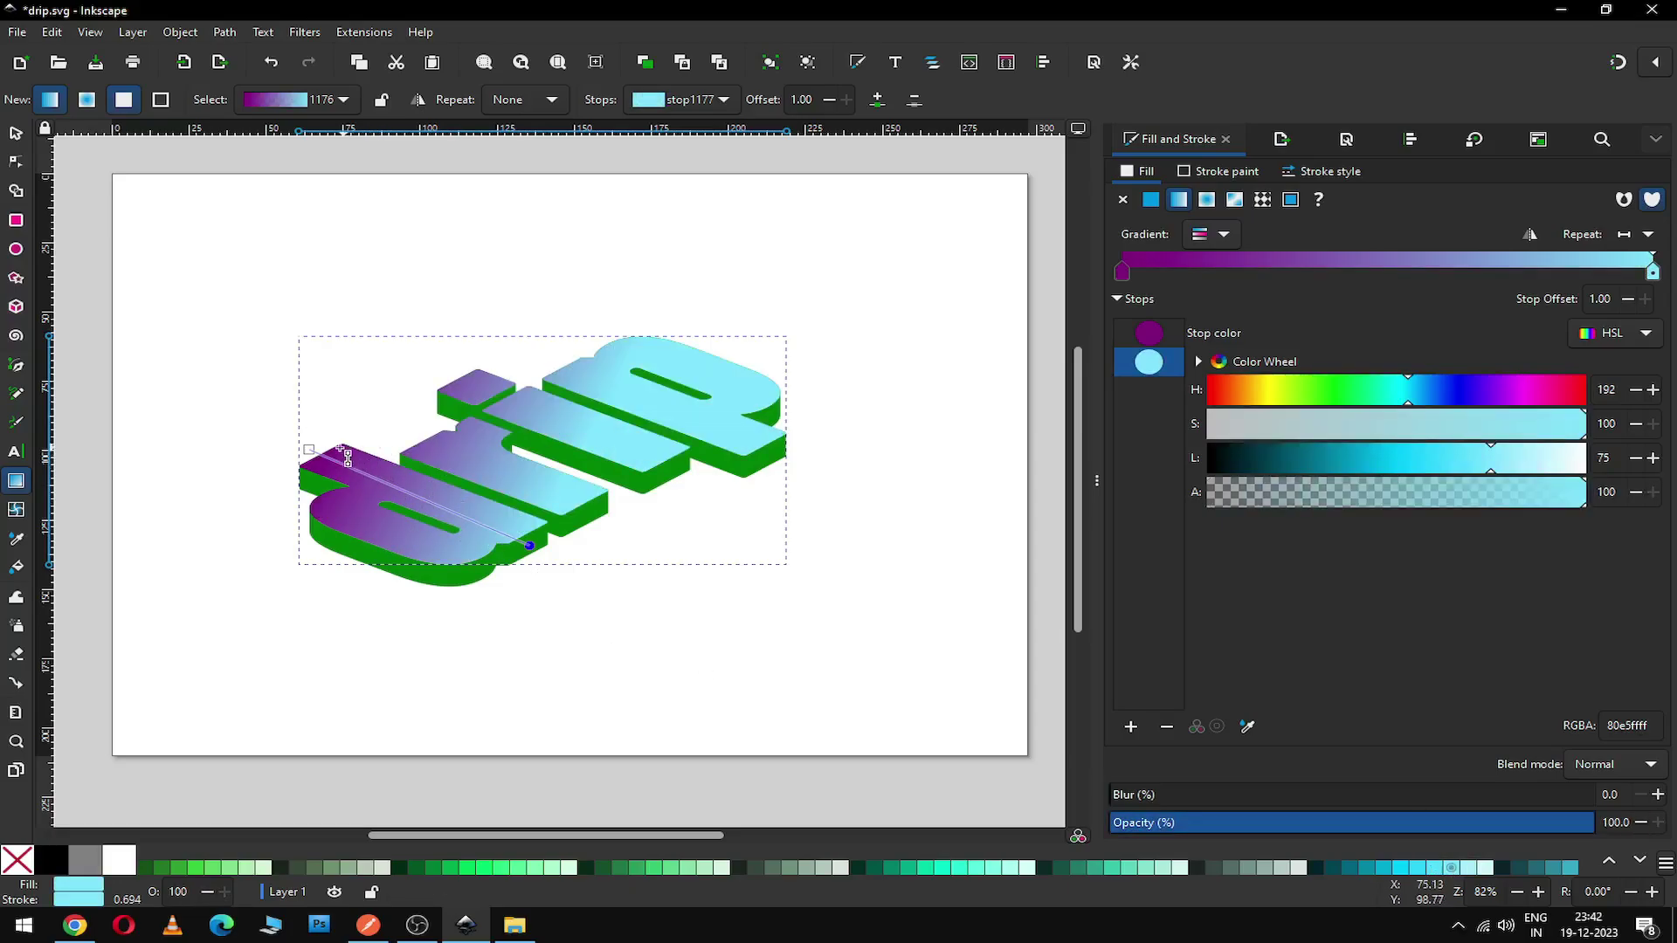
# Step: Reposition the face gradient to run steeply from above the letter "r" down to the edge between "d" and "r", and deselect
pyautogui.click(312, 453)
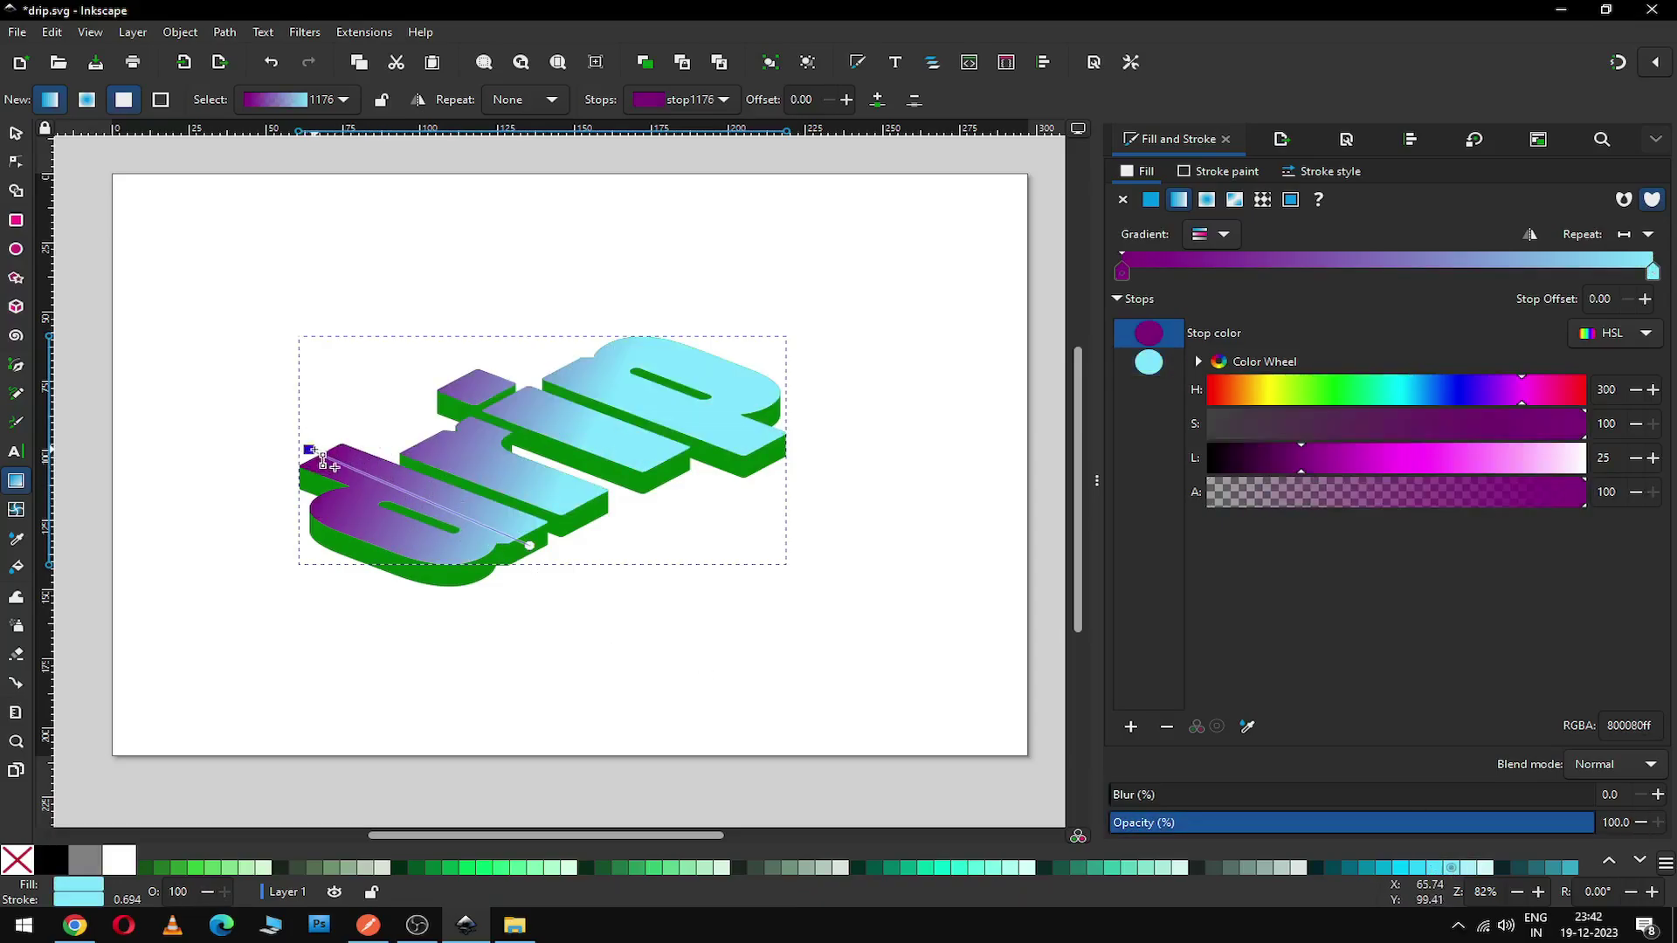
pyautogui.moveTo(320, 462); pyautogui.dragTo(381, 374)
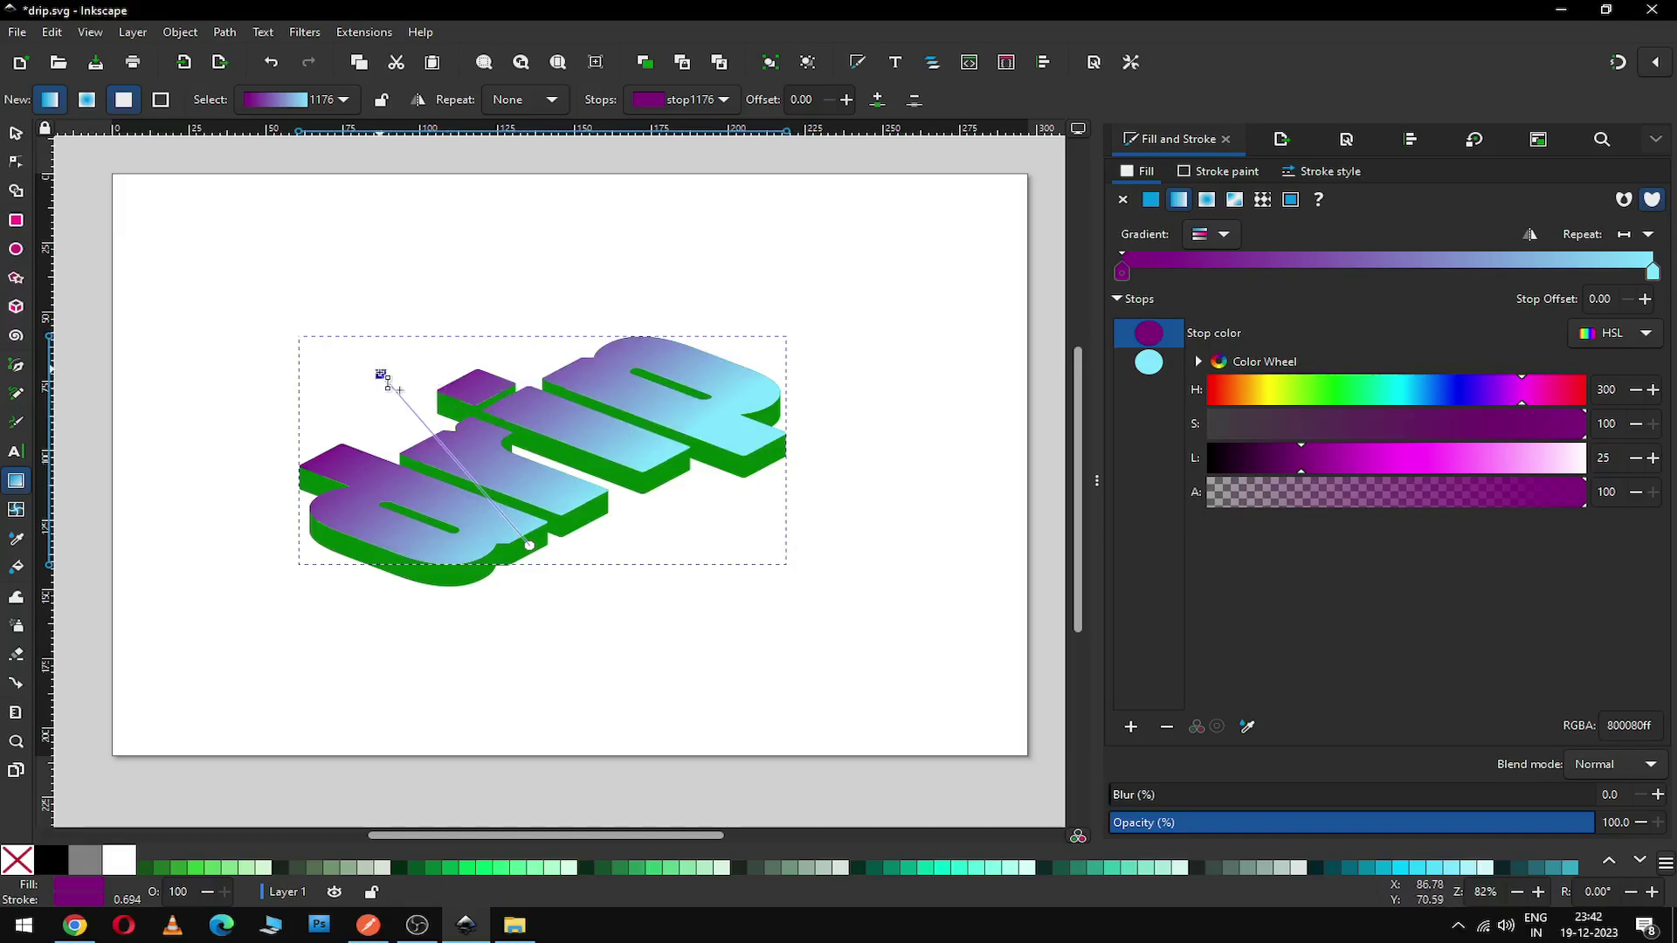
pyautogui.moveTo(386, 381); pyautogui.dragTo(421, 350)
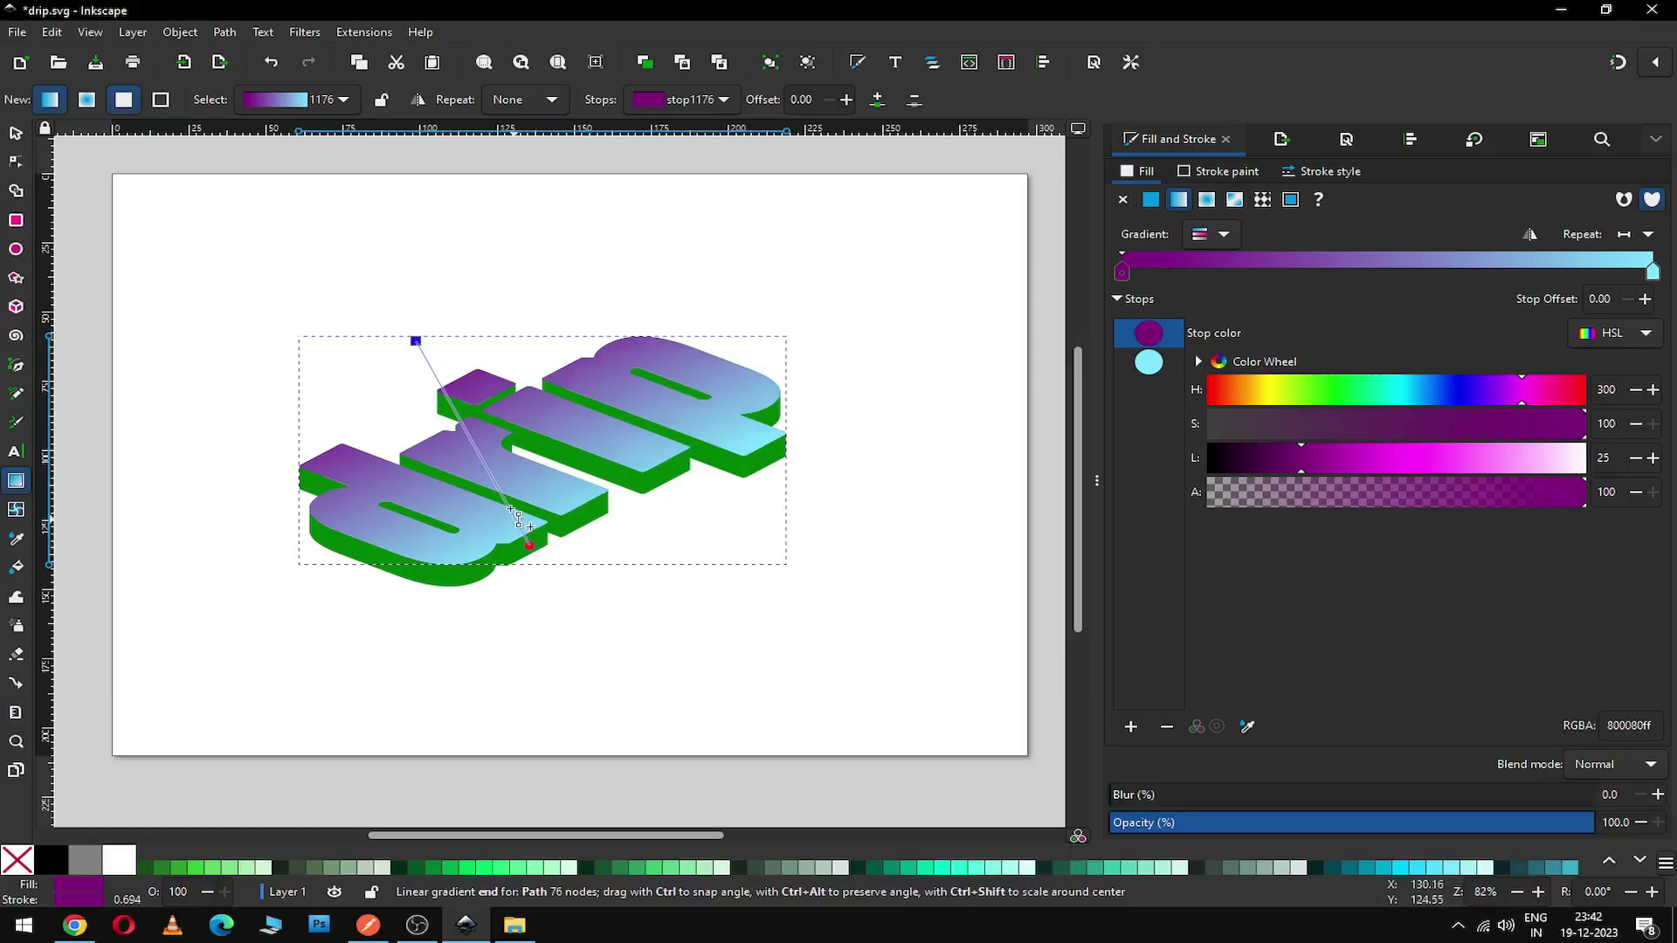
pyautogui.moveTo(530, 544); pyautogui.dragTo(509, 508)
pyautogui.click(514, 512)
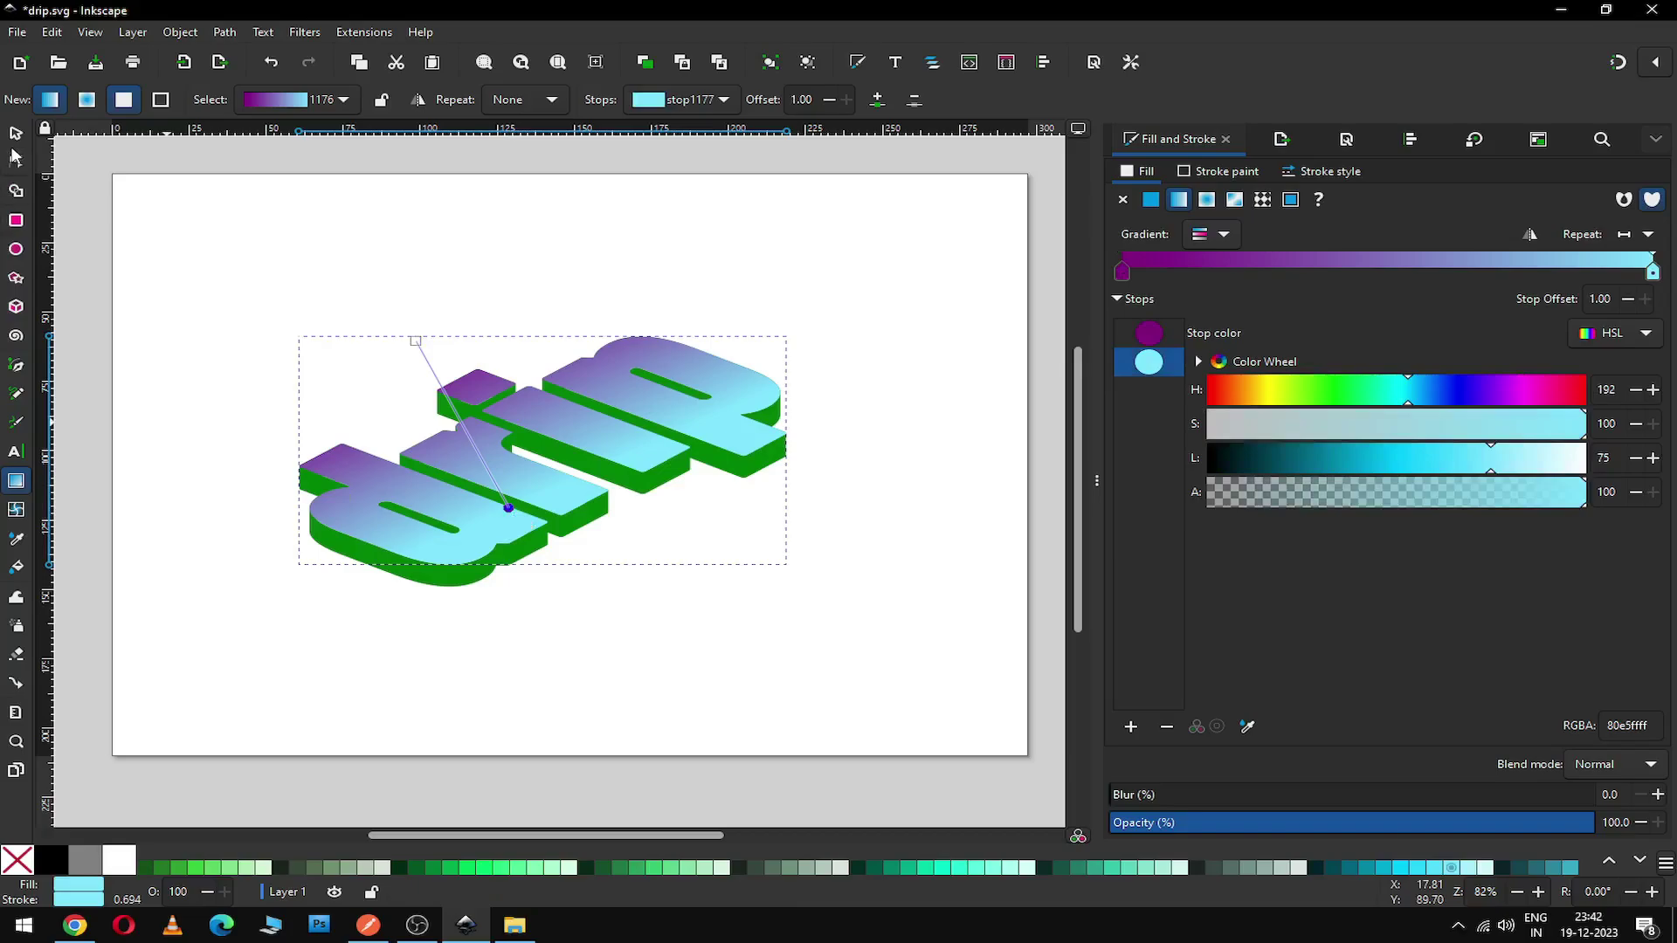
pyautogui.click(15, 133)
pyautogui.click(363, 323)
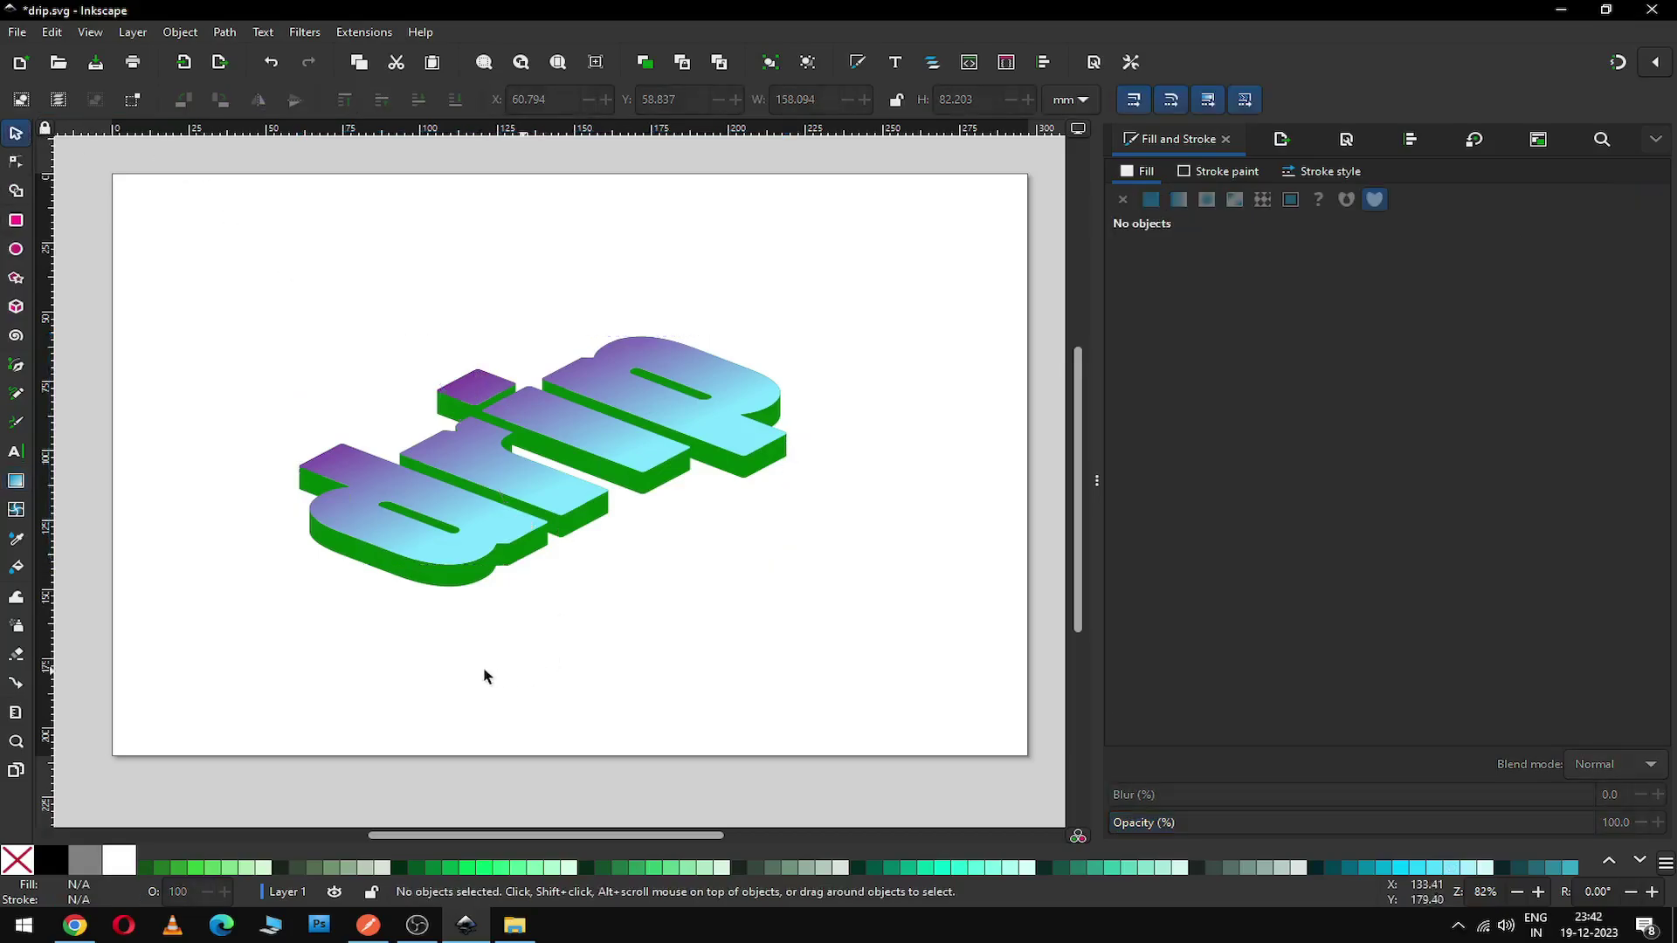
# Step: Fill the green extruded sides of the lettering with flat teal-blue #5FBCD3
pyautogui.click(463, 588)
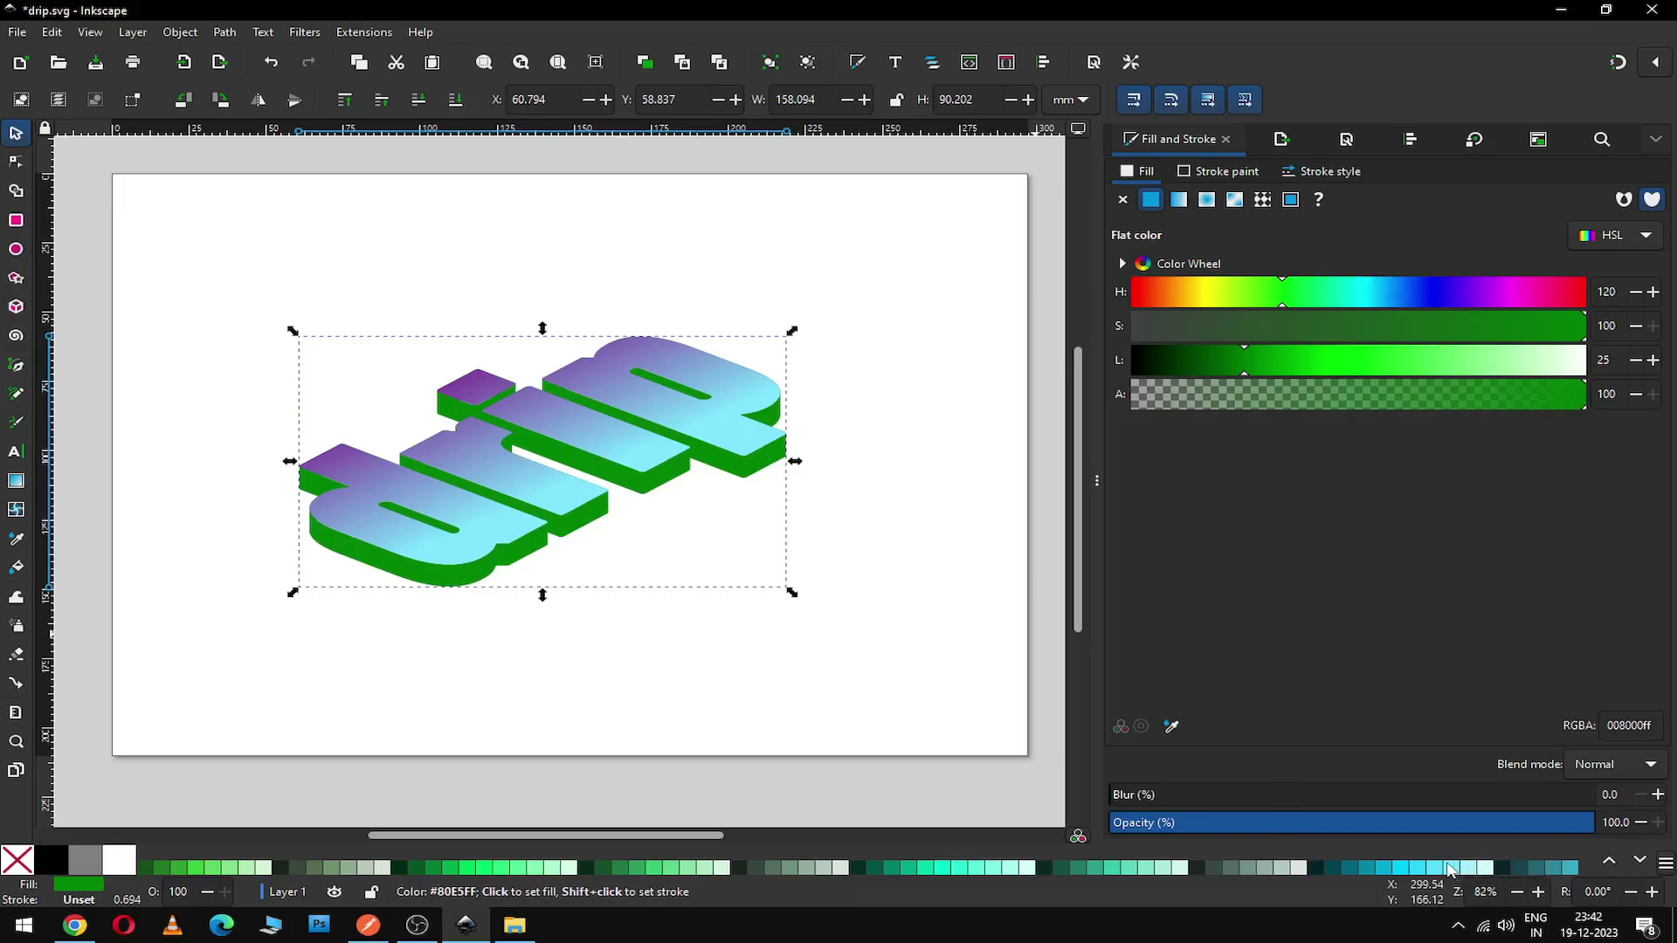
pyautogui.click(1640, 863)
pyautogui.click(153, 867)
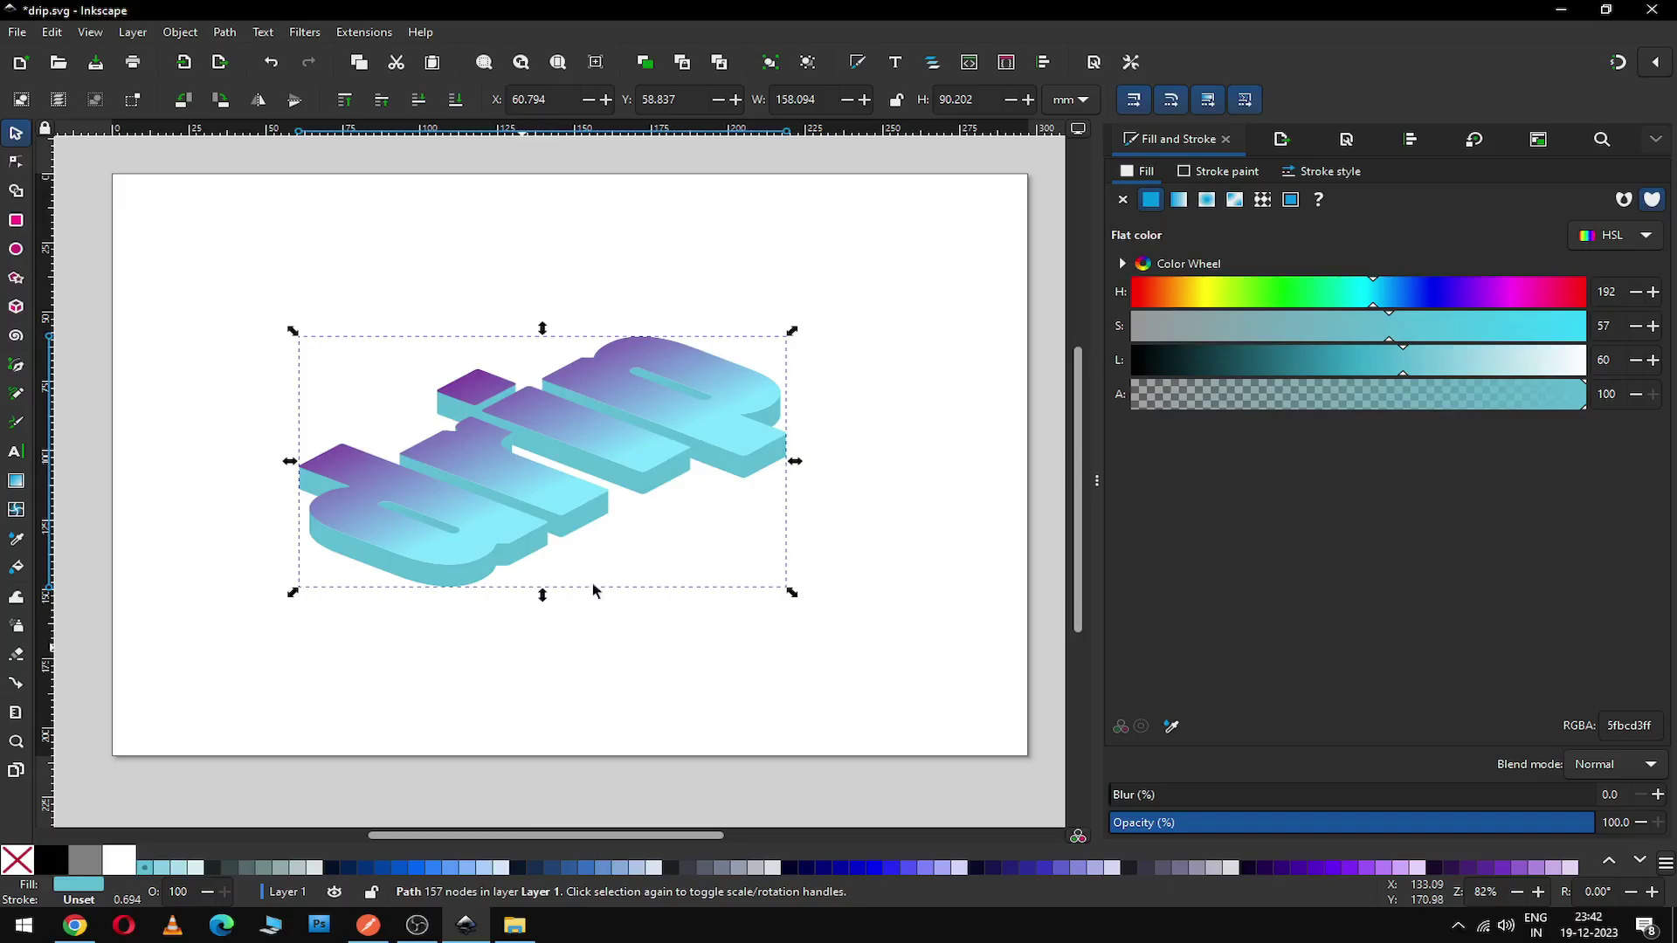
pyautogui.click(1179, 200)
pyautogui.hotkey('ctrl', 'z')
pyautogui.click(878, 539)
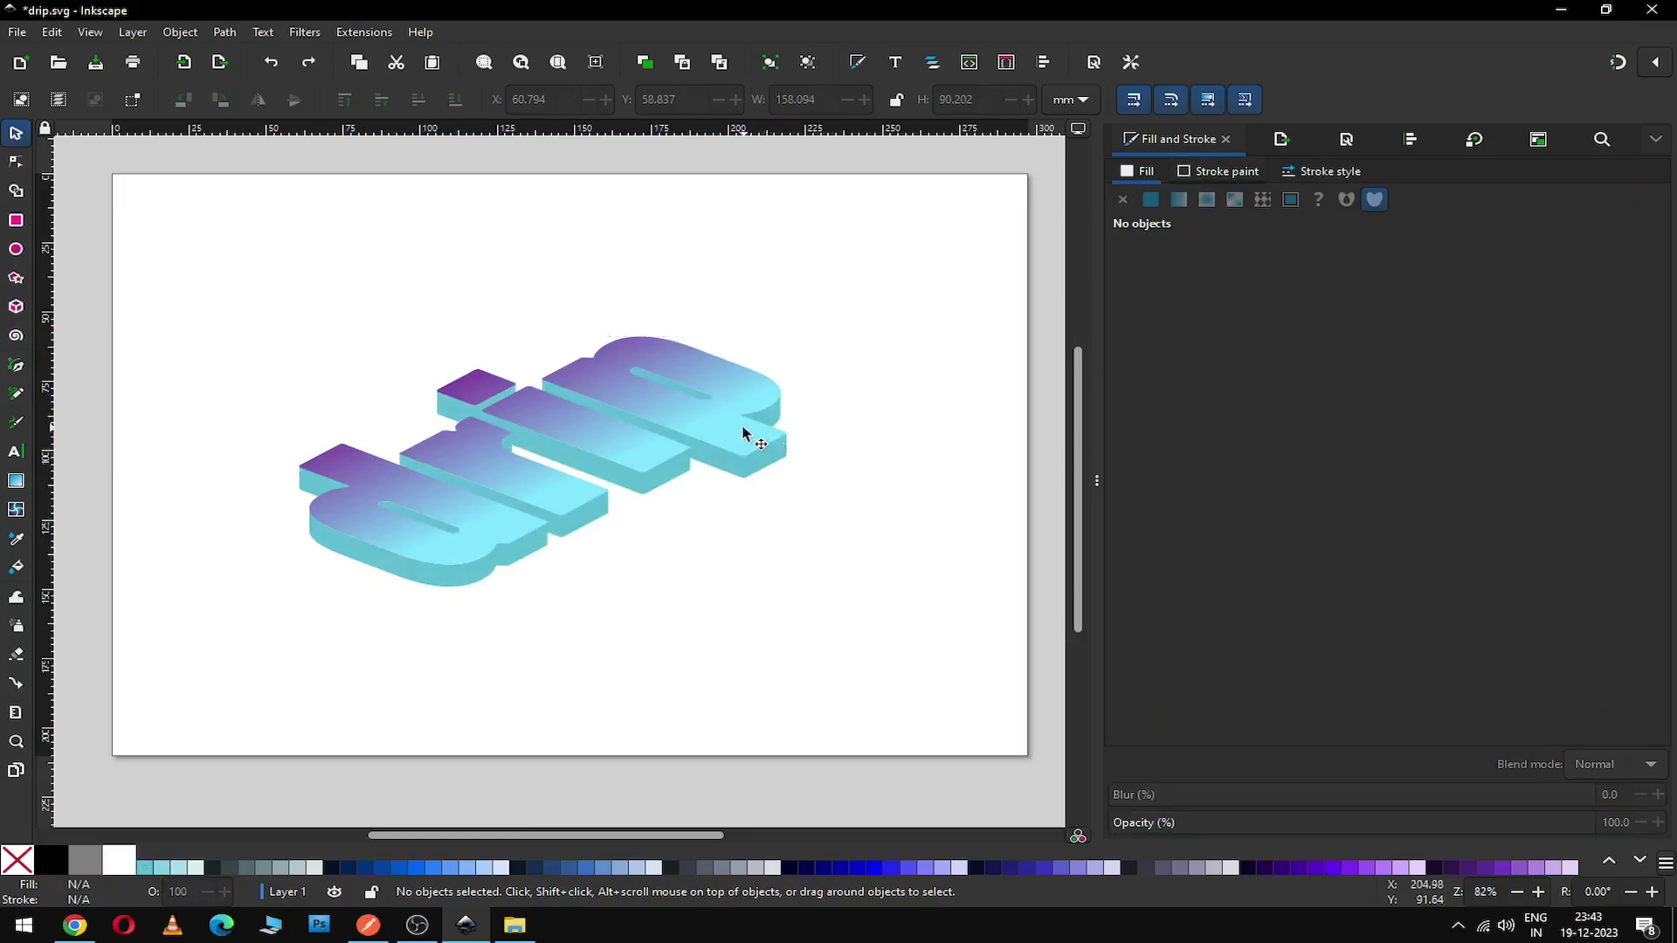
# Step: Move the face gradient's start point well above the upper-left end of the "d", and lighten its end stop
pyautogui.click(748, 430)
pyautogui.press('g')
pyautogui.moveTo(419, 337); pyautogui.dragTo(297, 262)
pyautogui.click(509, 508)
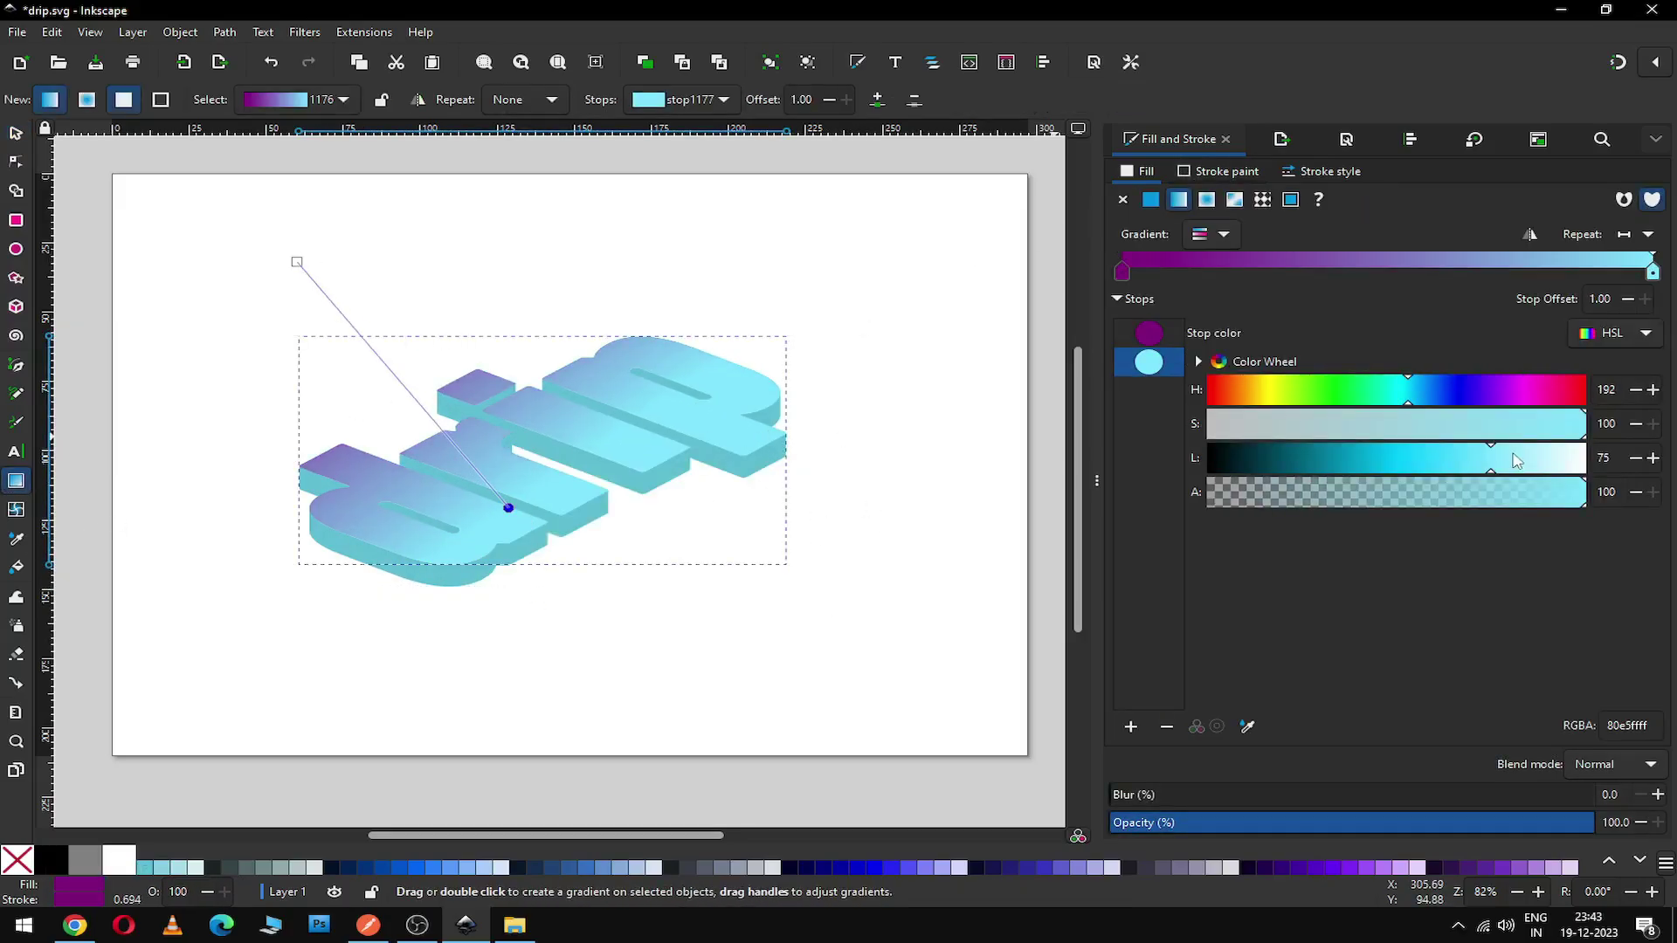
pyautogui.moveTo(1497, 458); pyautogui.dragTo(1544, 457)
# Step: Set the start stop of the lettering's face gradient to #00CCFF and save the document
pyautogui.click(297, 262)
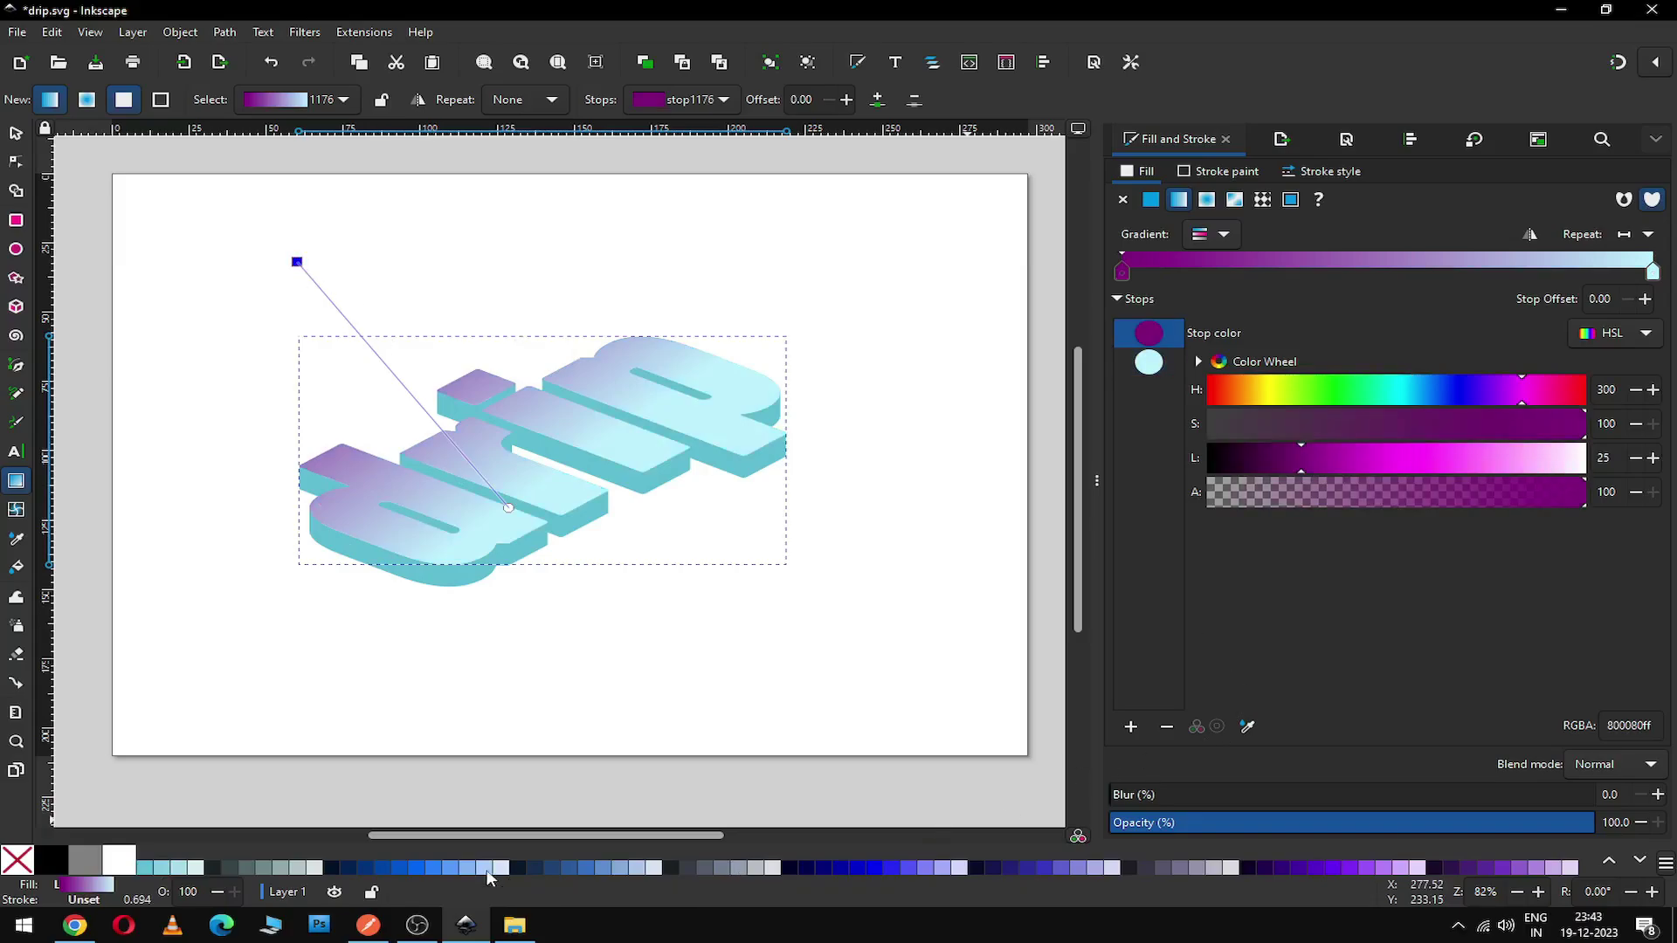
pyautogui.click(1610, 863)
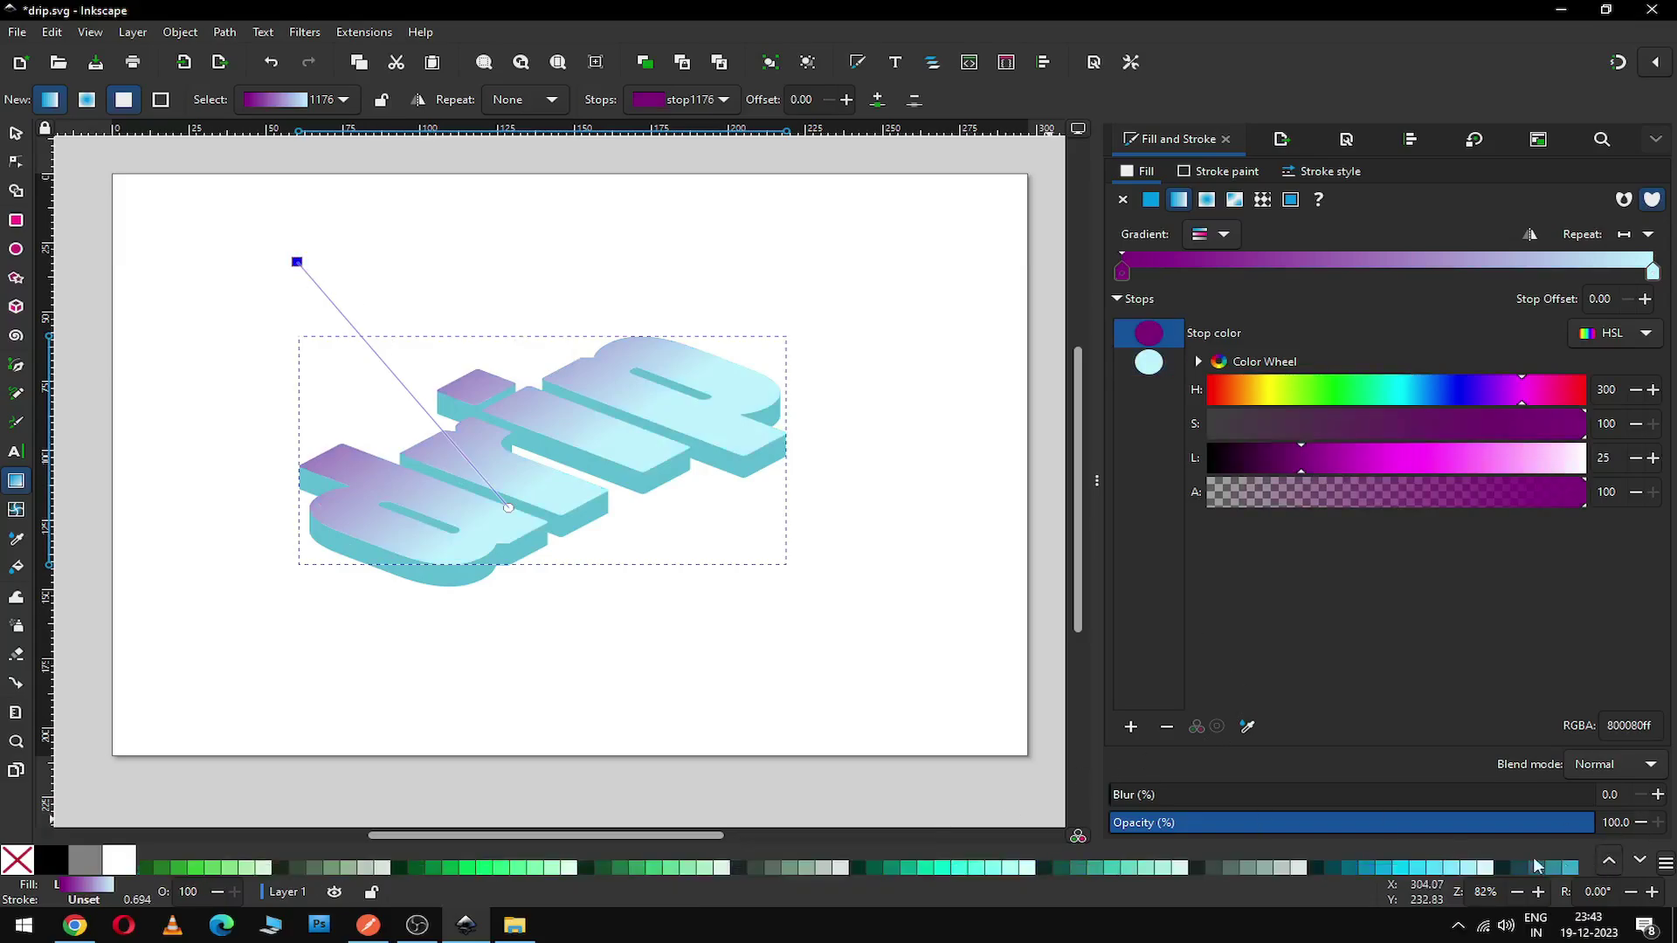
pyautogui.click(1402, 867)
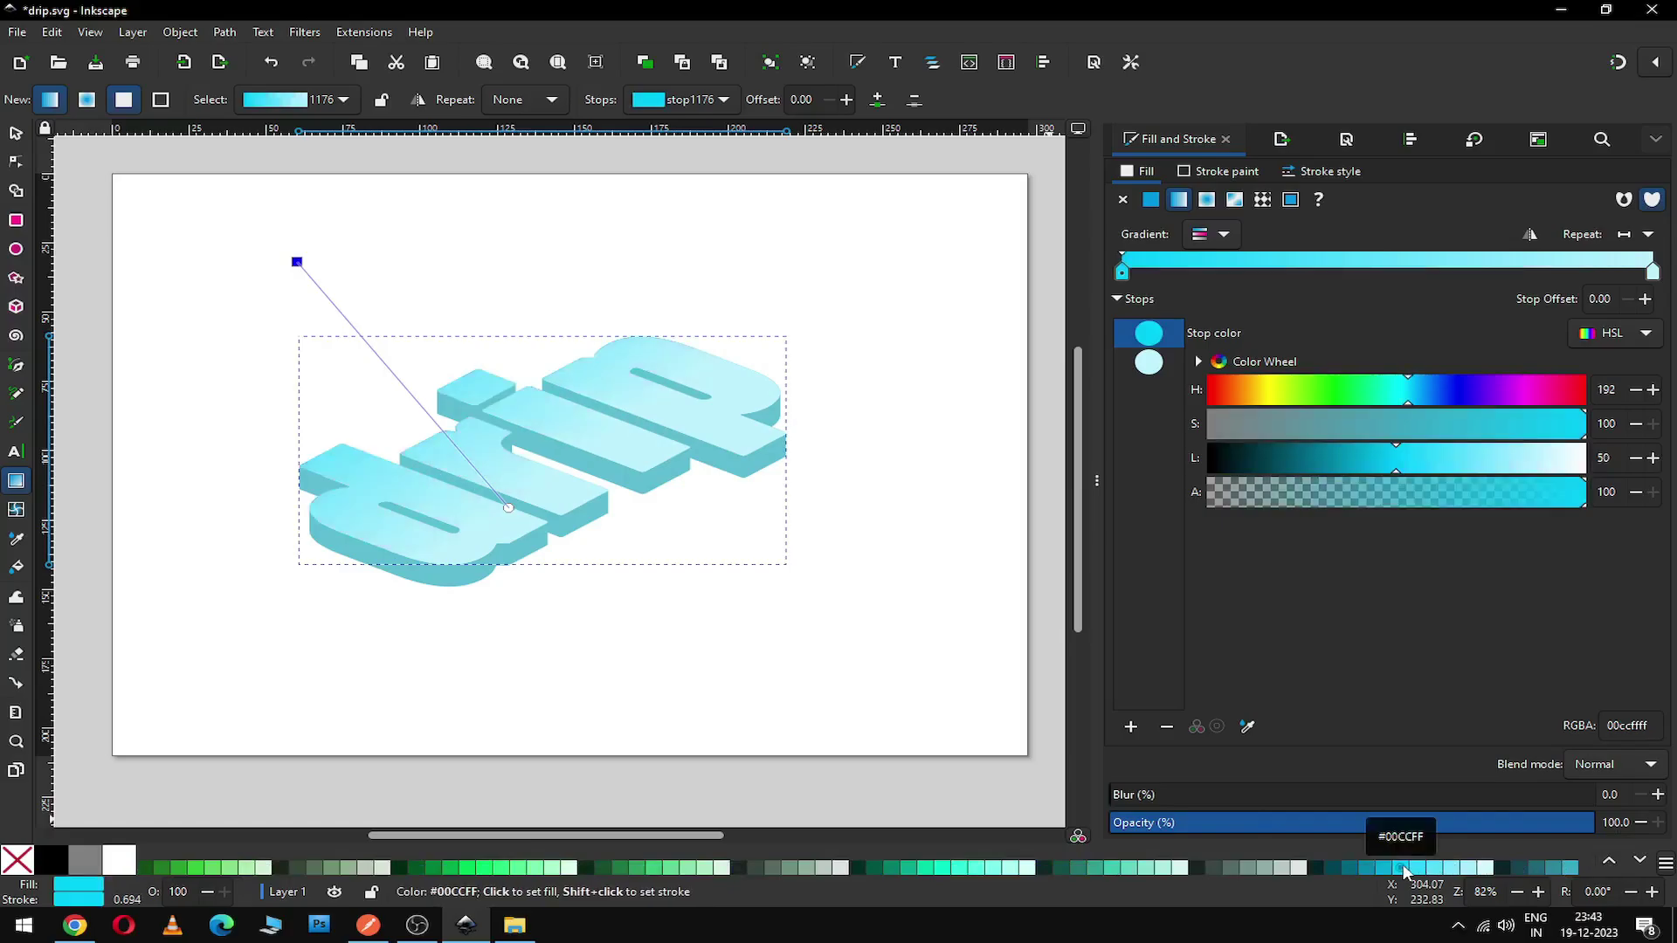
pyautogui.click(16, 132)
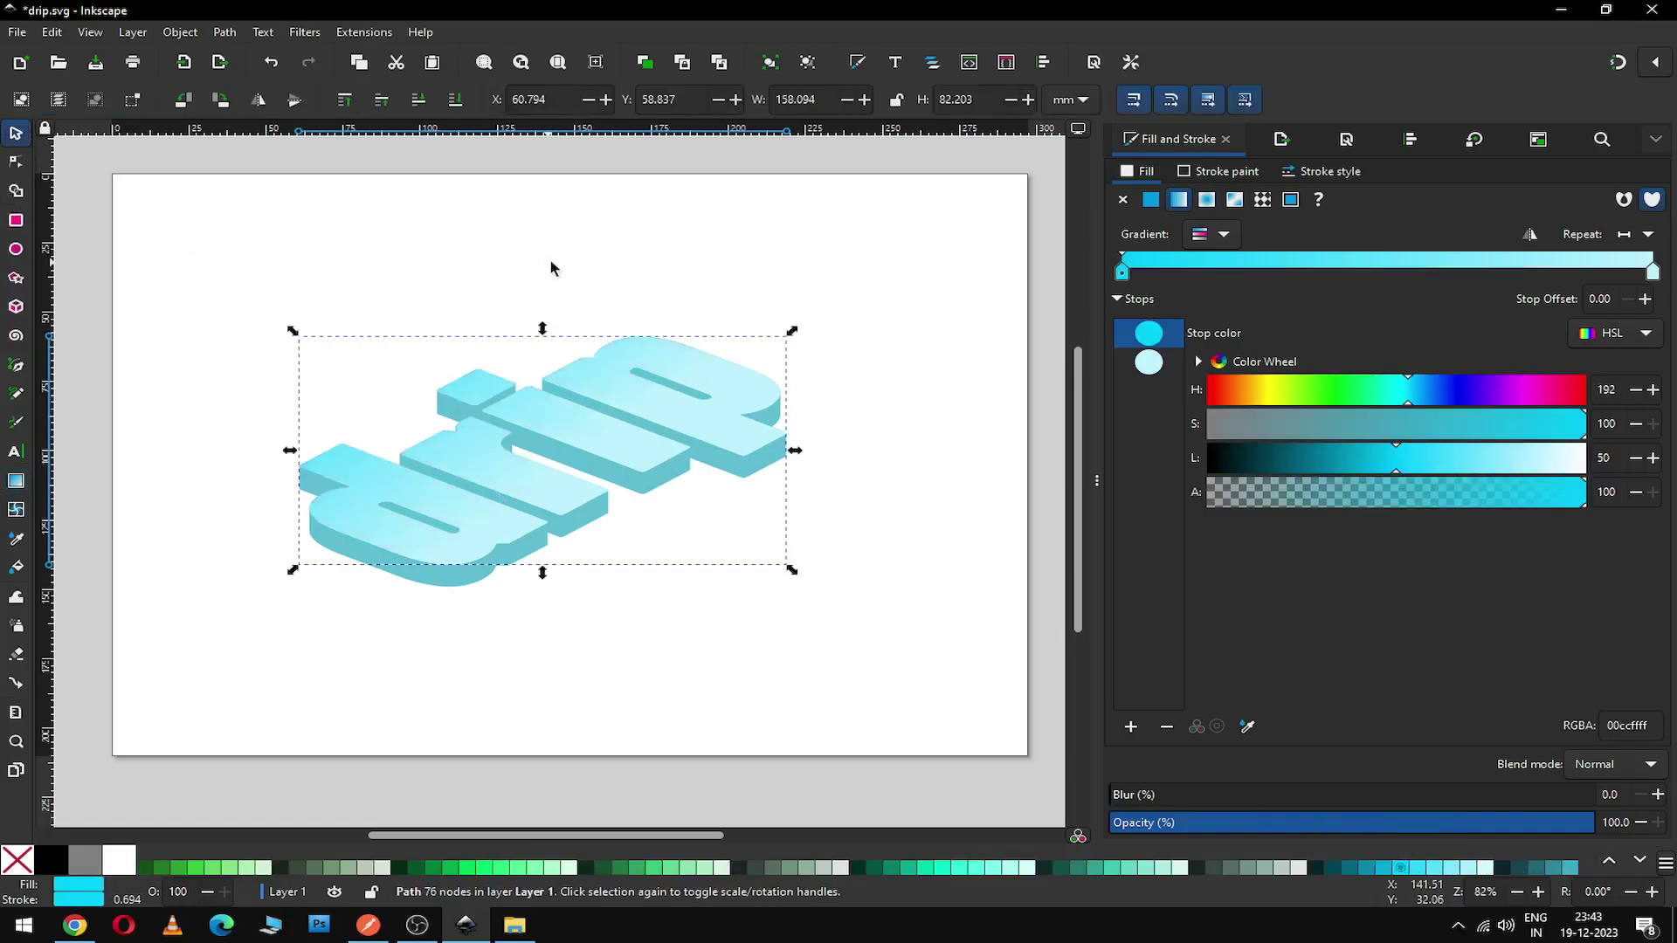
pyautogui.click(551, 267)
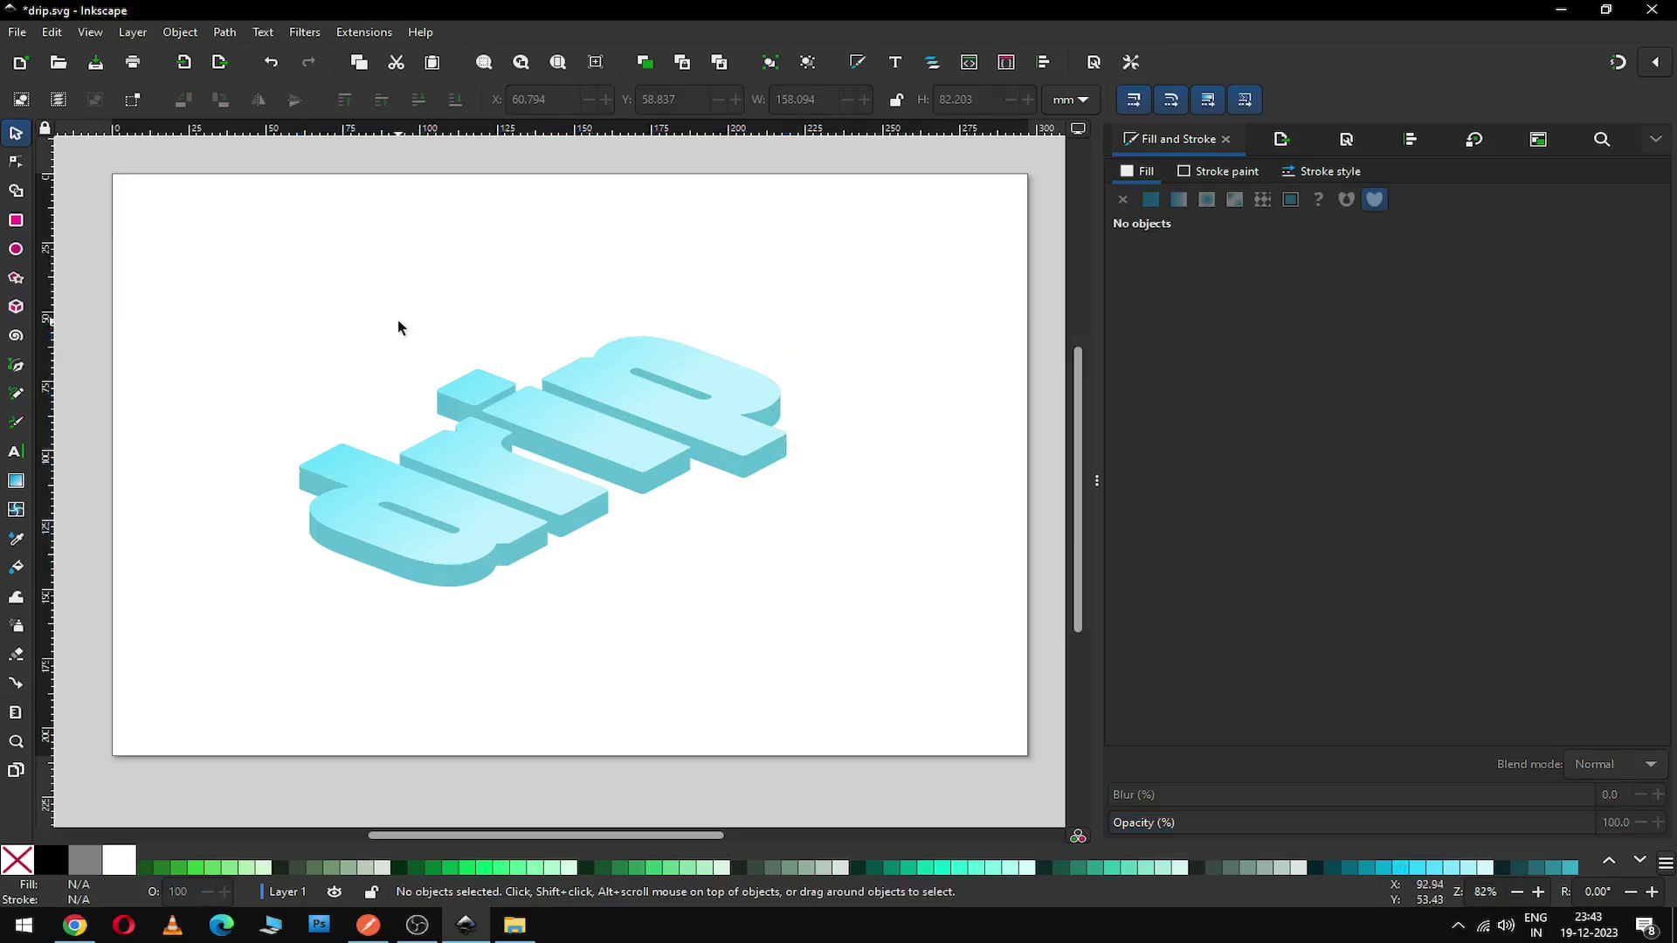
pyautogui.hotkey('ctrl', 's')
# Step: Draw a rectangle about 22 x 22 mm near the page's upper-left corner and place a duplicate about 134 mm to its right
pyautogui.click(16, 220)
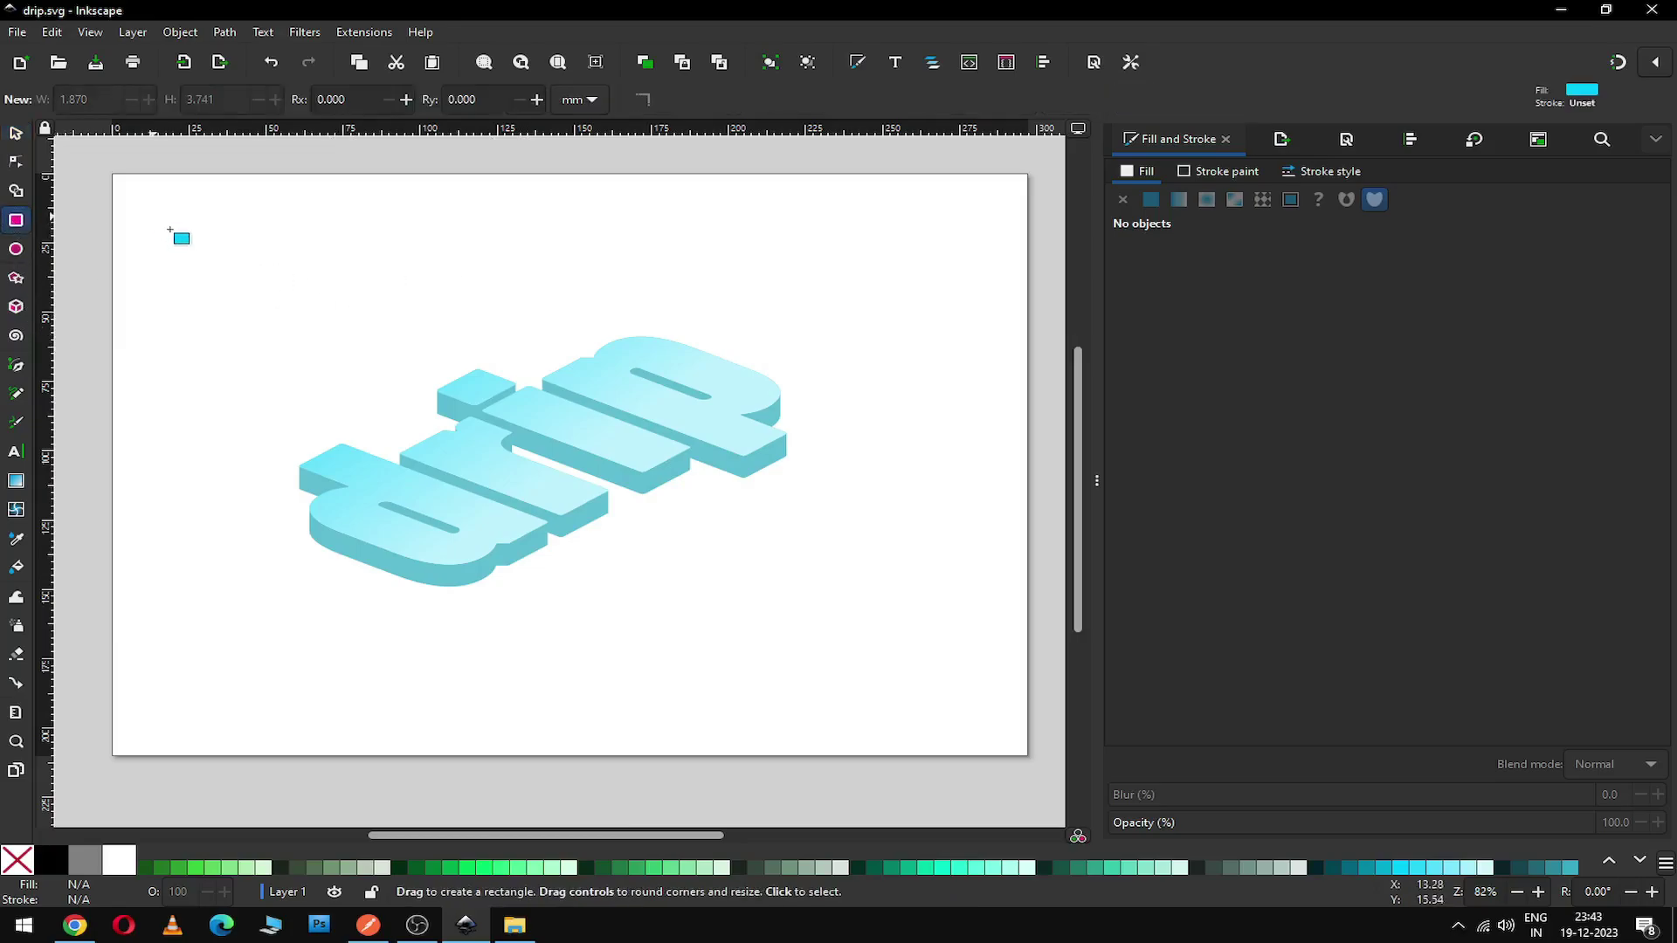
pyautogui.moveTo(153, 216); pyautogui.dragTo(242, 294)
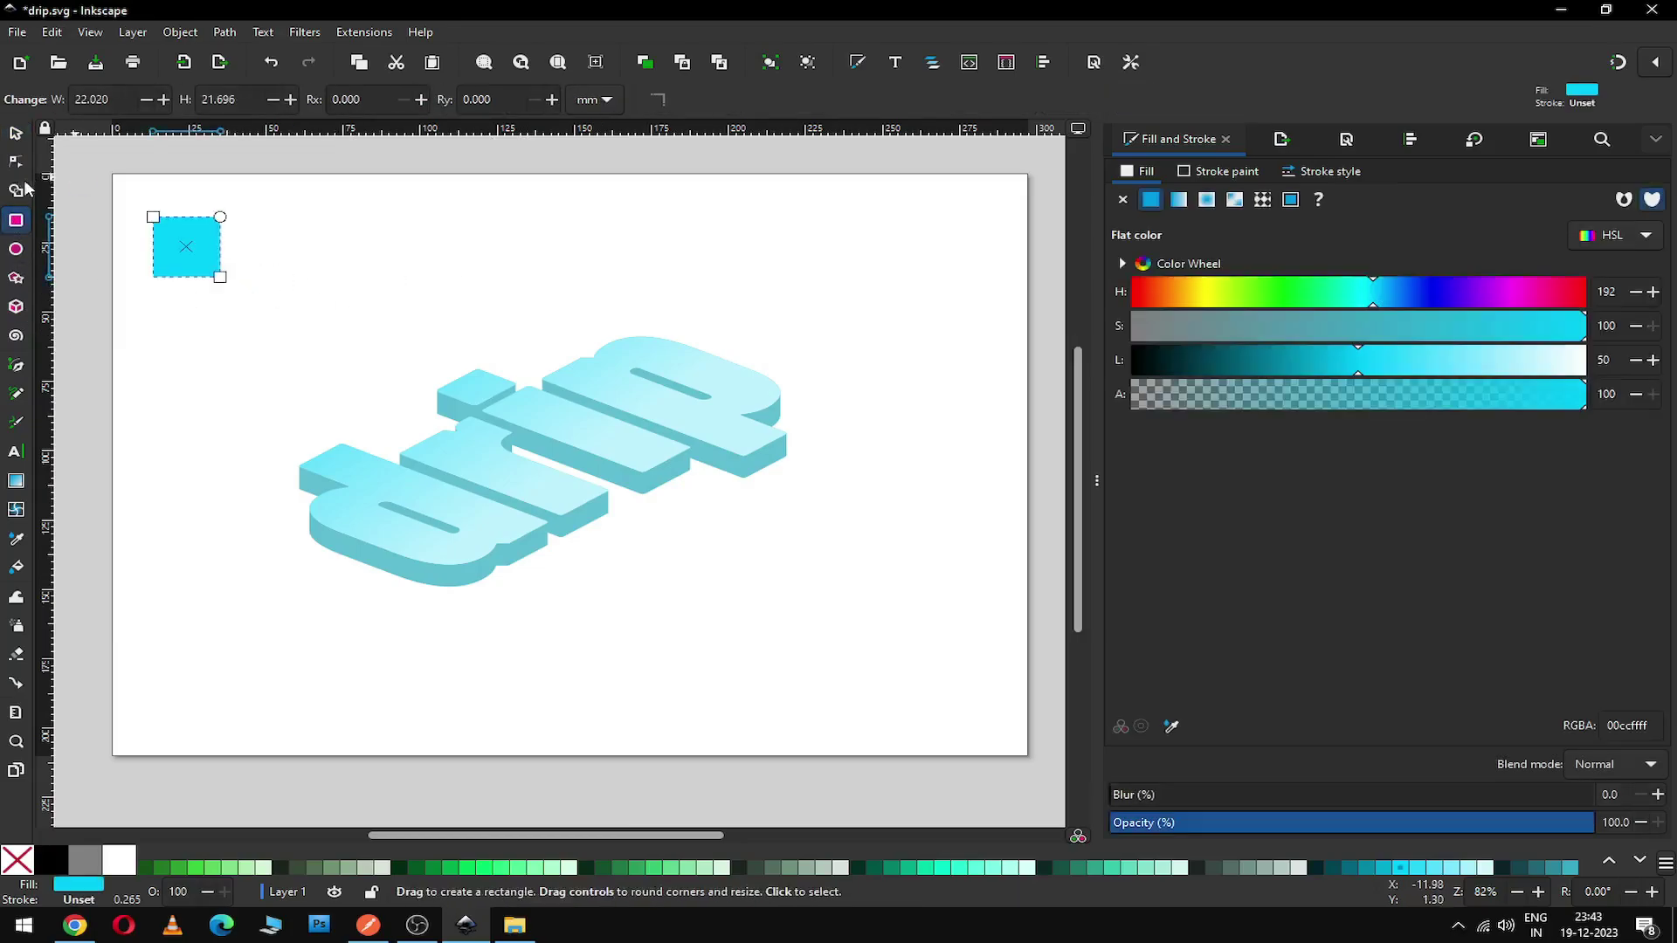
pyautogui.click(16, 133)
pyautogui.rightClick(161, 234)
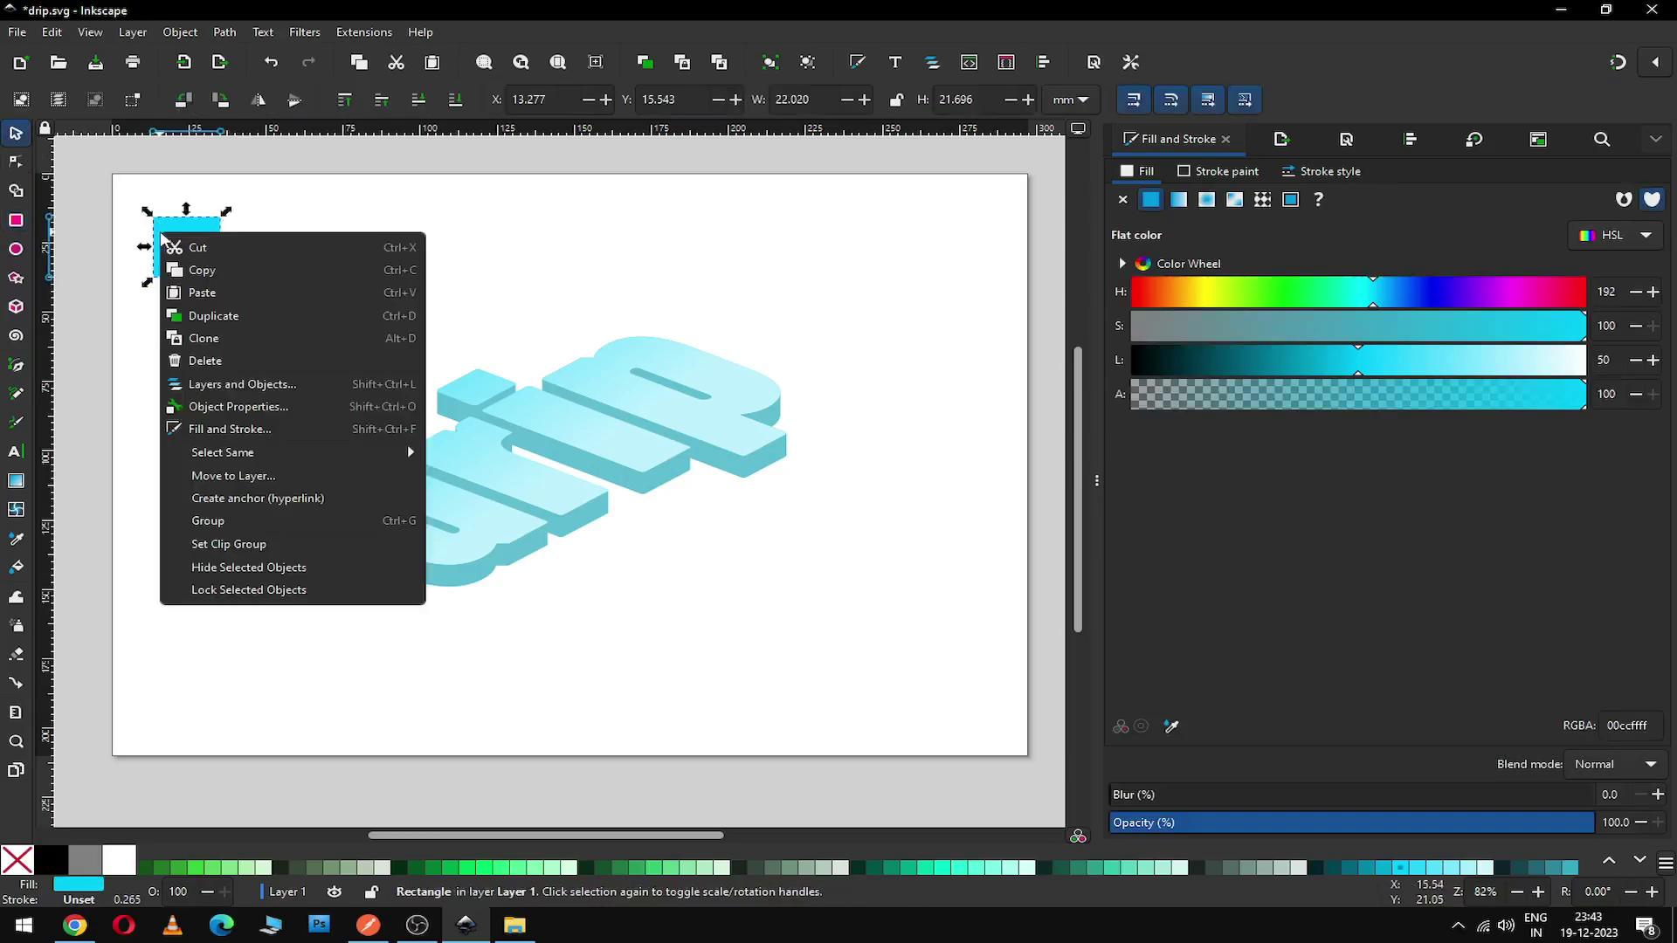
pyautogui.click(219, 313)
pyautogui.moveTo(196, 258); pyautogui.dragTo(611, 258)
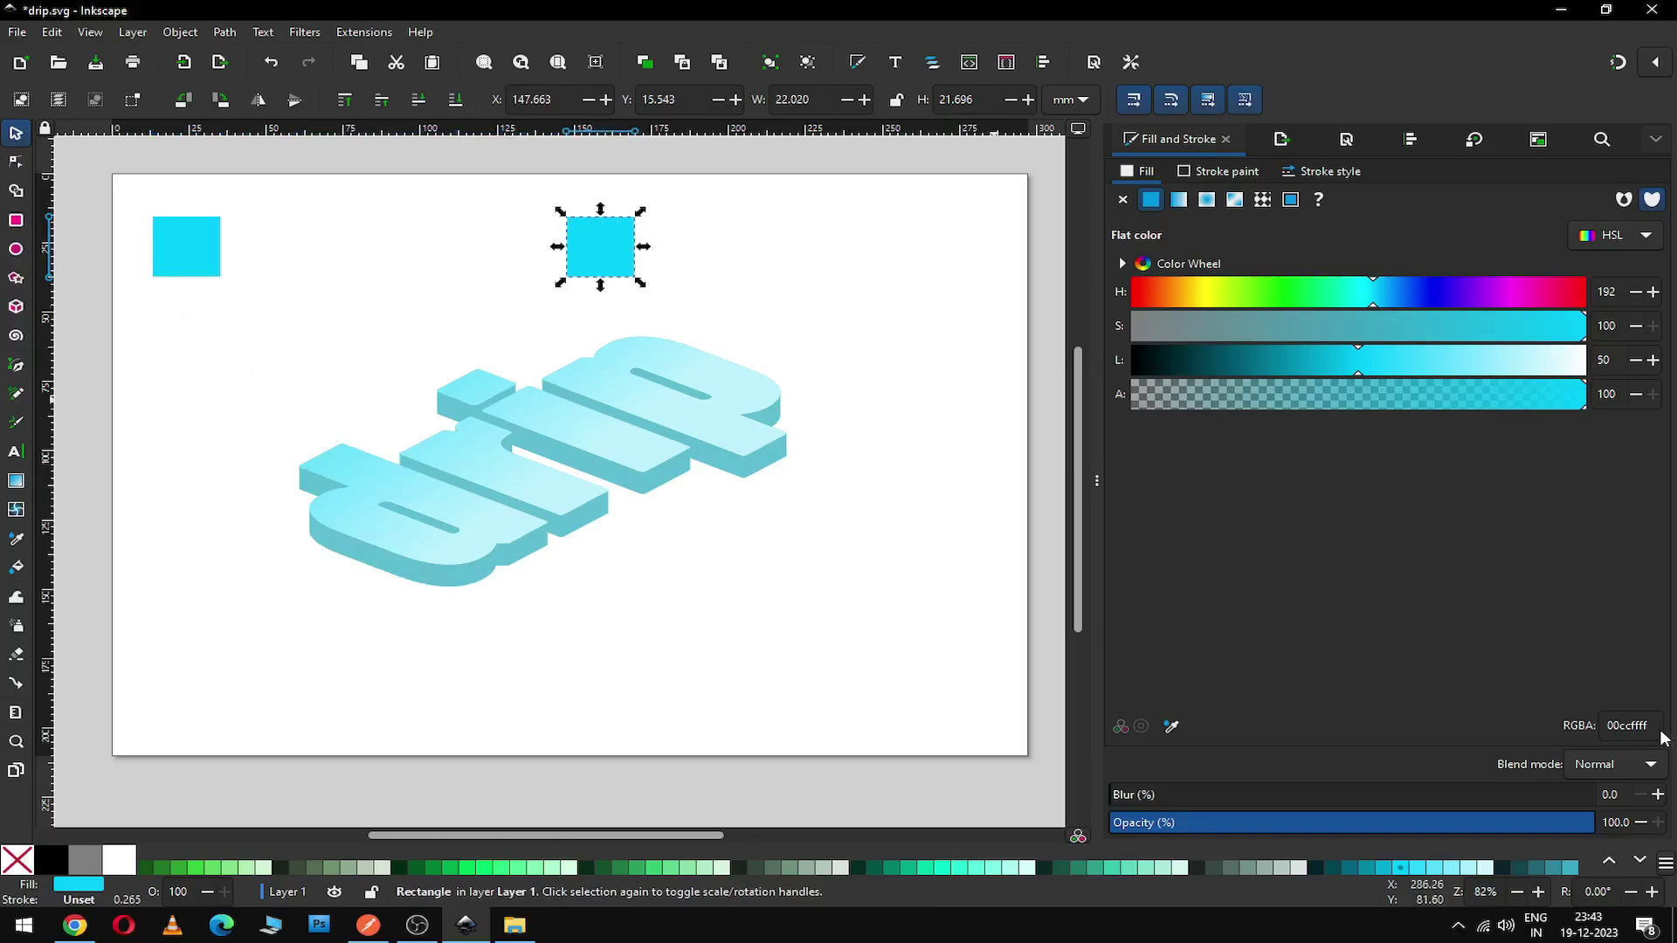
# Step: Fill the duplicated rectangle with dark purple #330080
pyautogui.click(1612, 861)
pyautogui.click(1640, 863)
pyautogui.click(1639, 863)
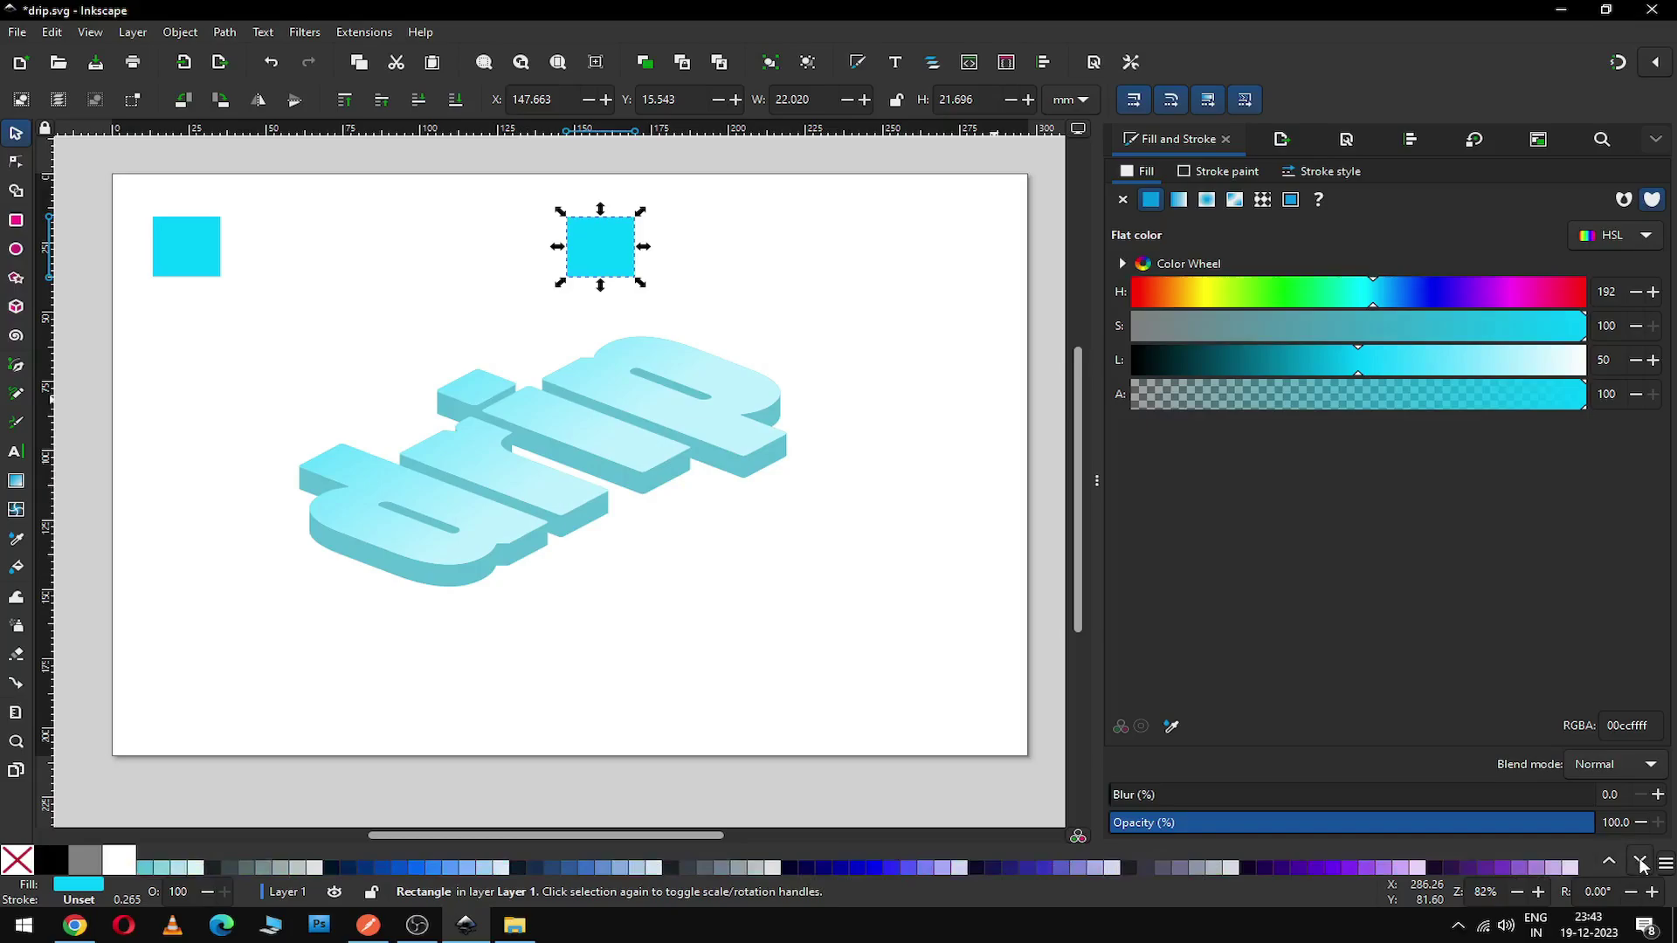
pyautogui.click(1281, 868)
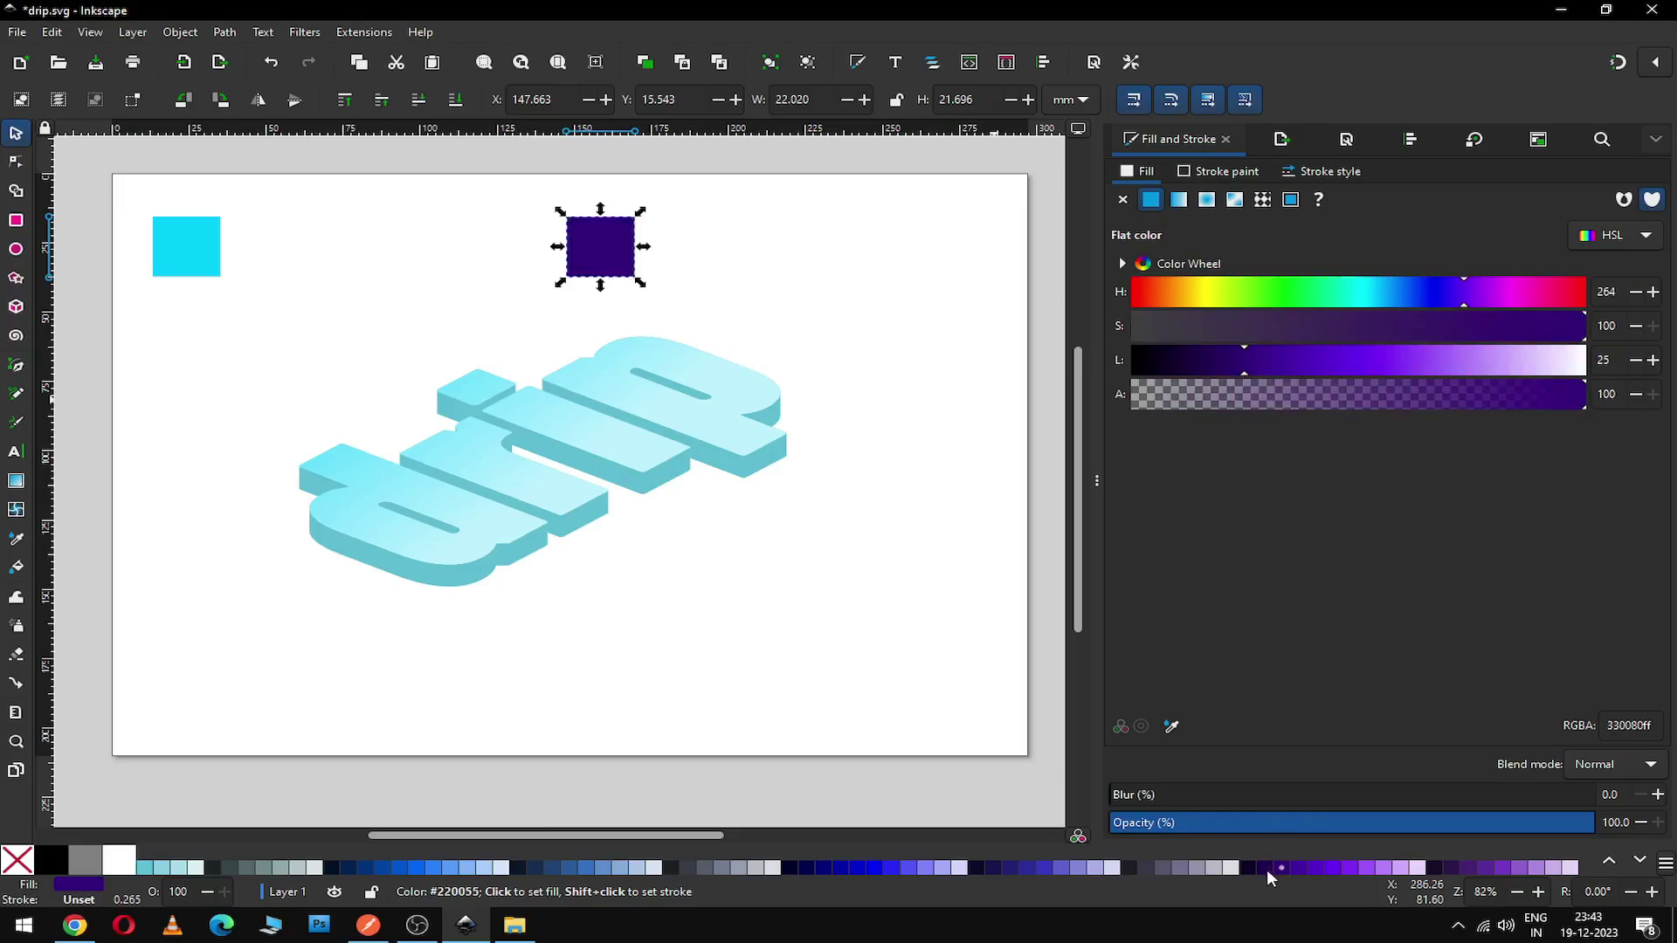
# Step: Convert the cyan and dark purple rectangles to paths
pyautogui.keyDown('shift'); pyautogui.click(185, 255); pyautogui.keyUp('shift')
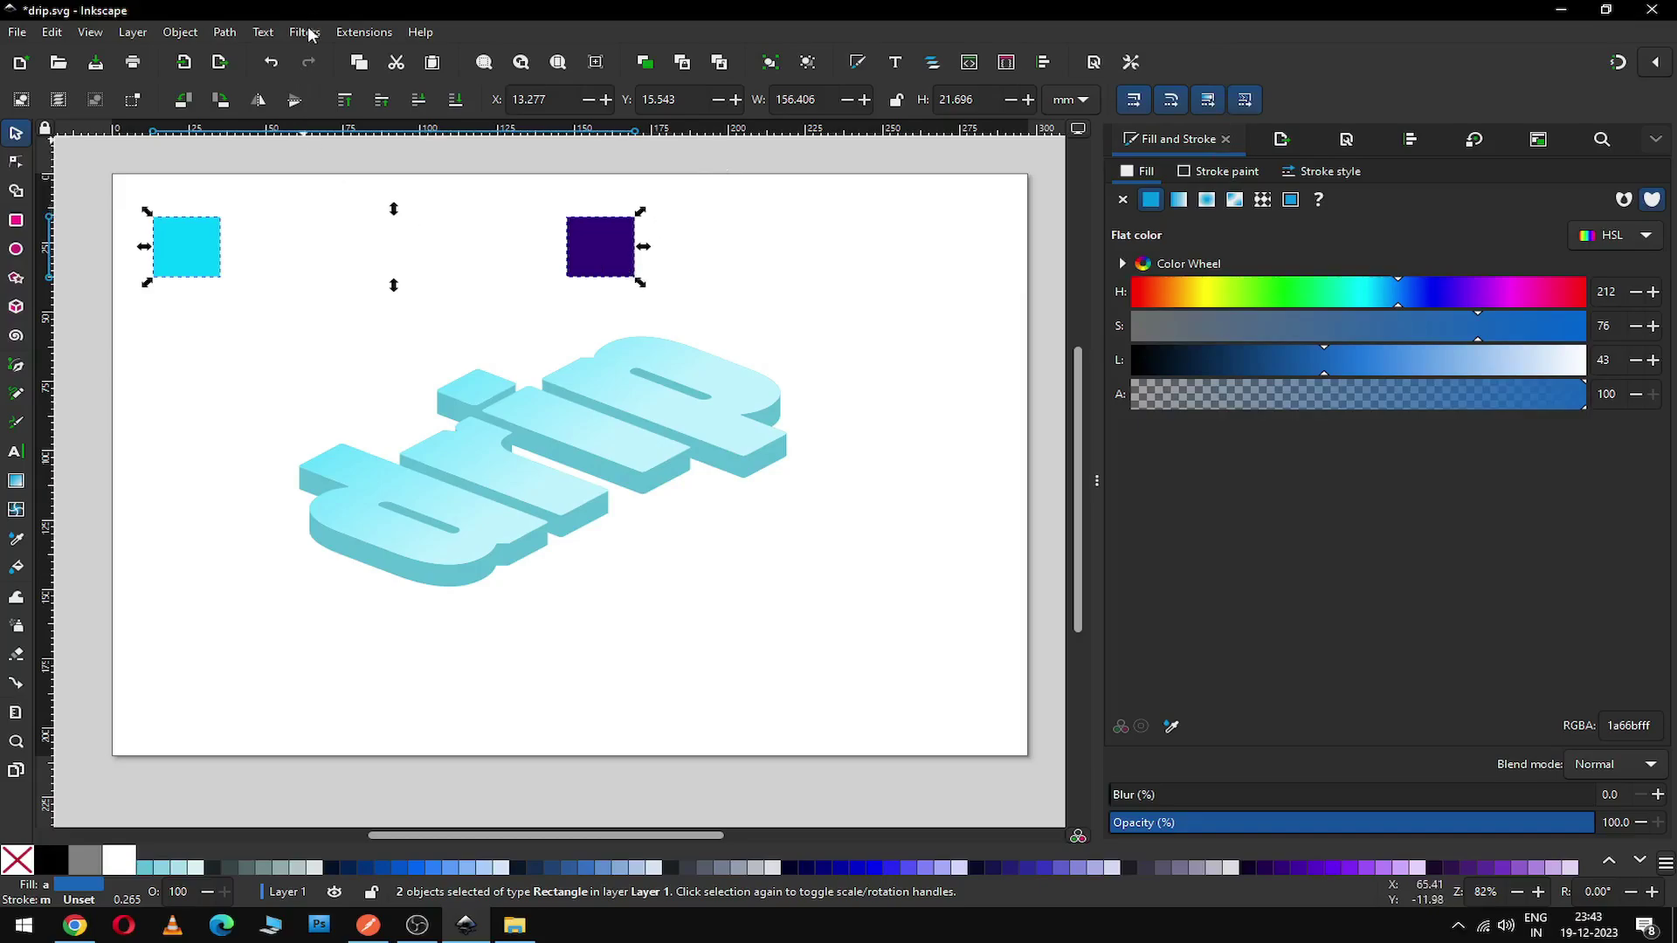
pyautogui.click(226, 32)
pyautogui.click(236, 56)
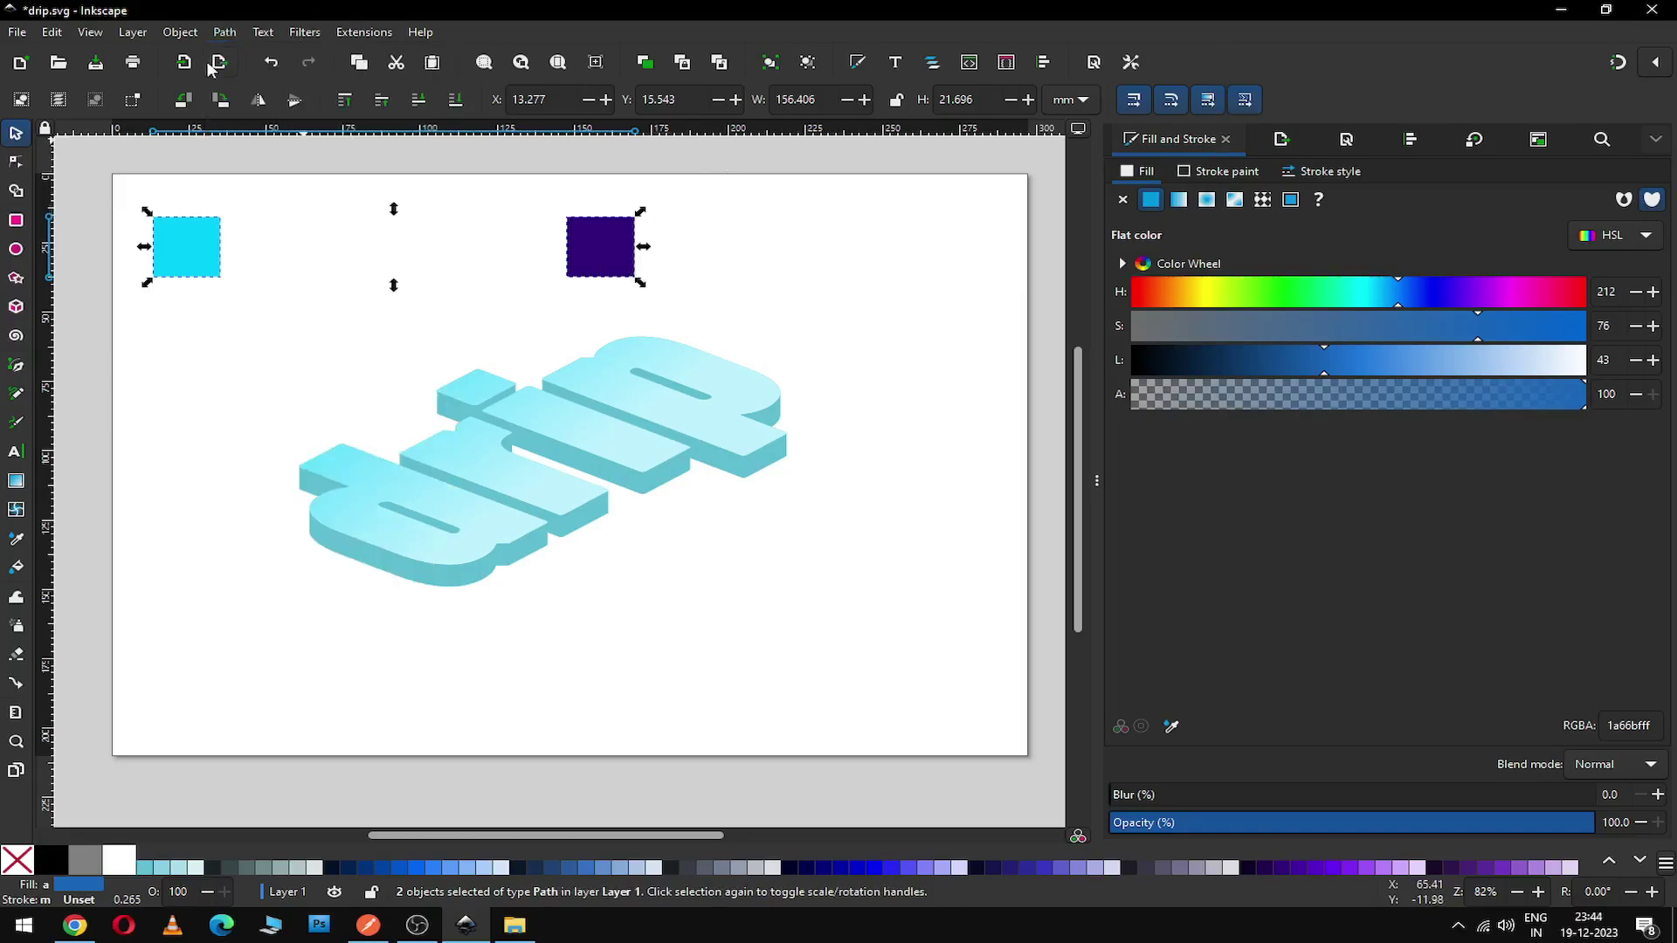
# Step: Set up Interpolate Between Paths for the two rectangles with 5 steps, Interpolate style and Live preview enabled
pyautogui.click(364, 33)
pyautogui.moveTo(465, 217)
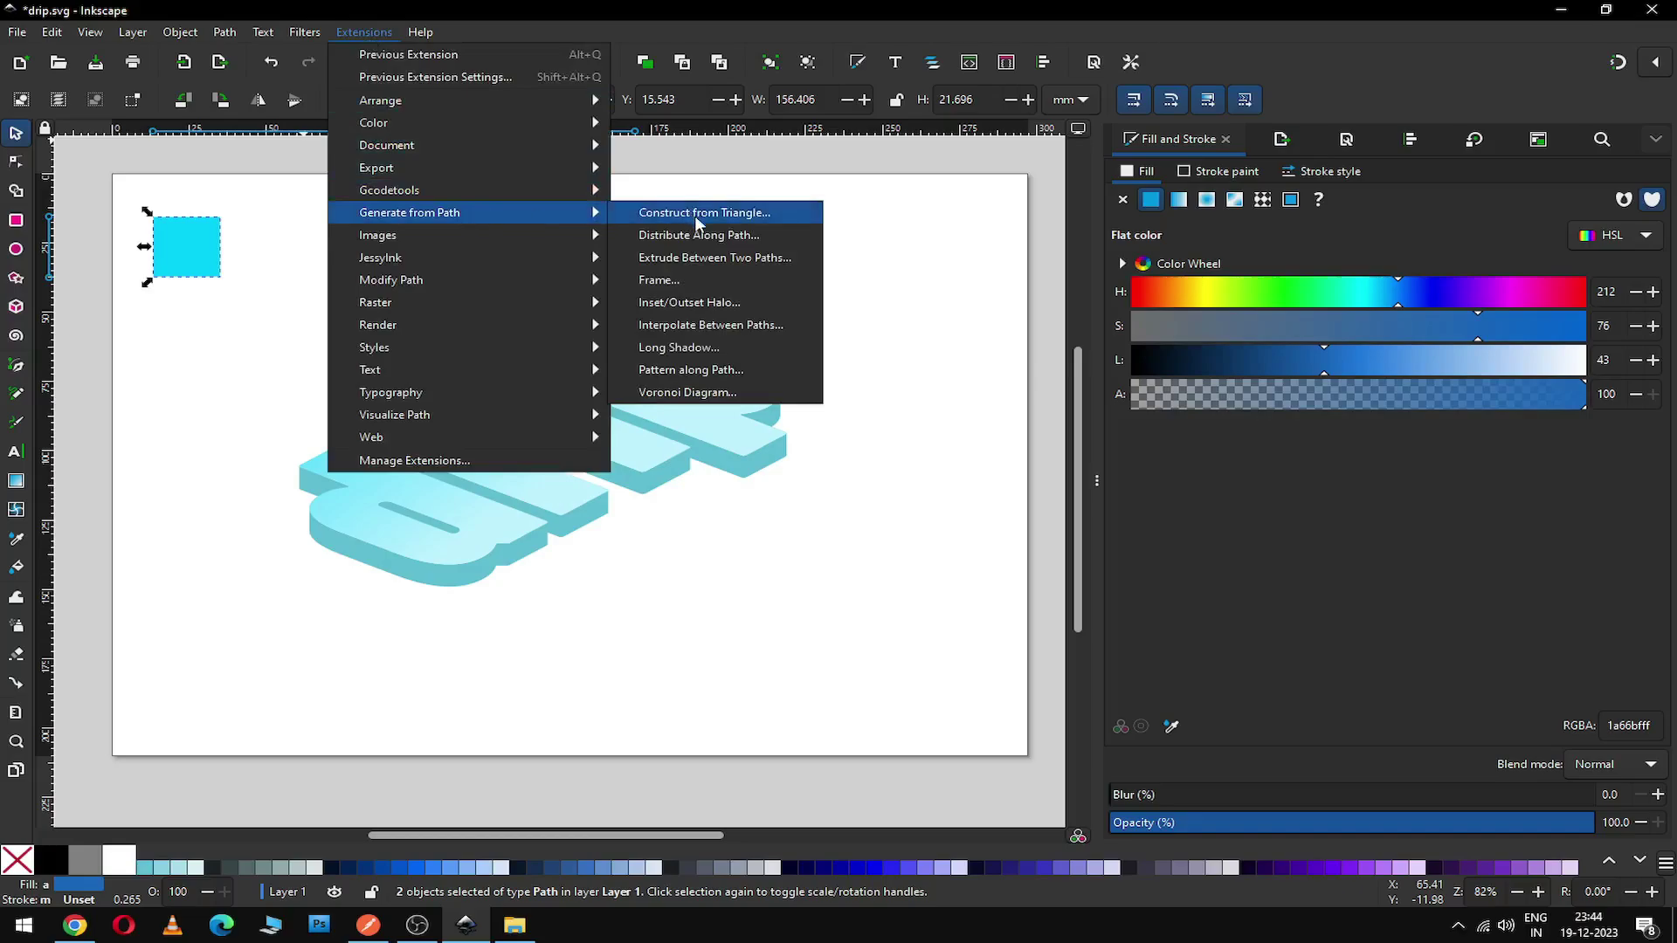
pyautogui.click(714, 326)
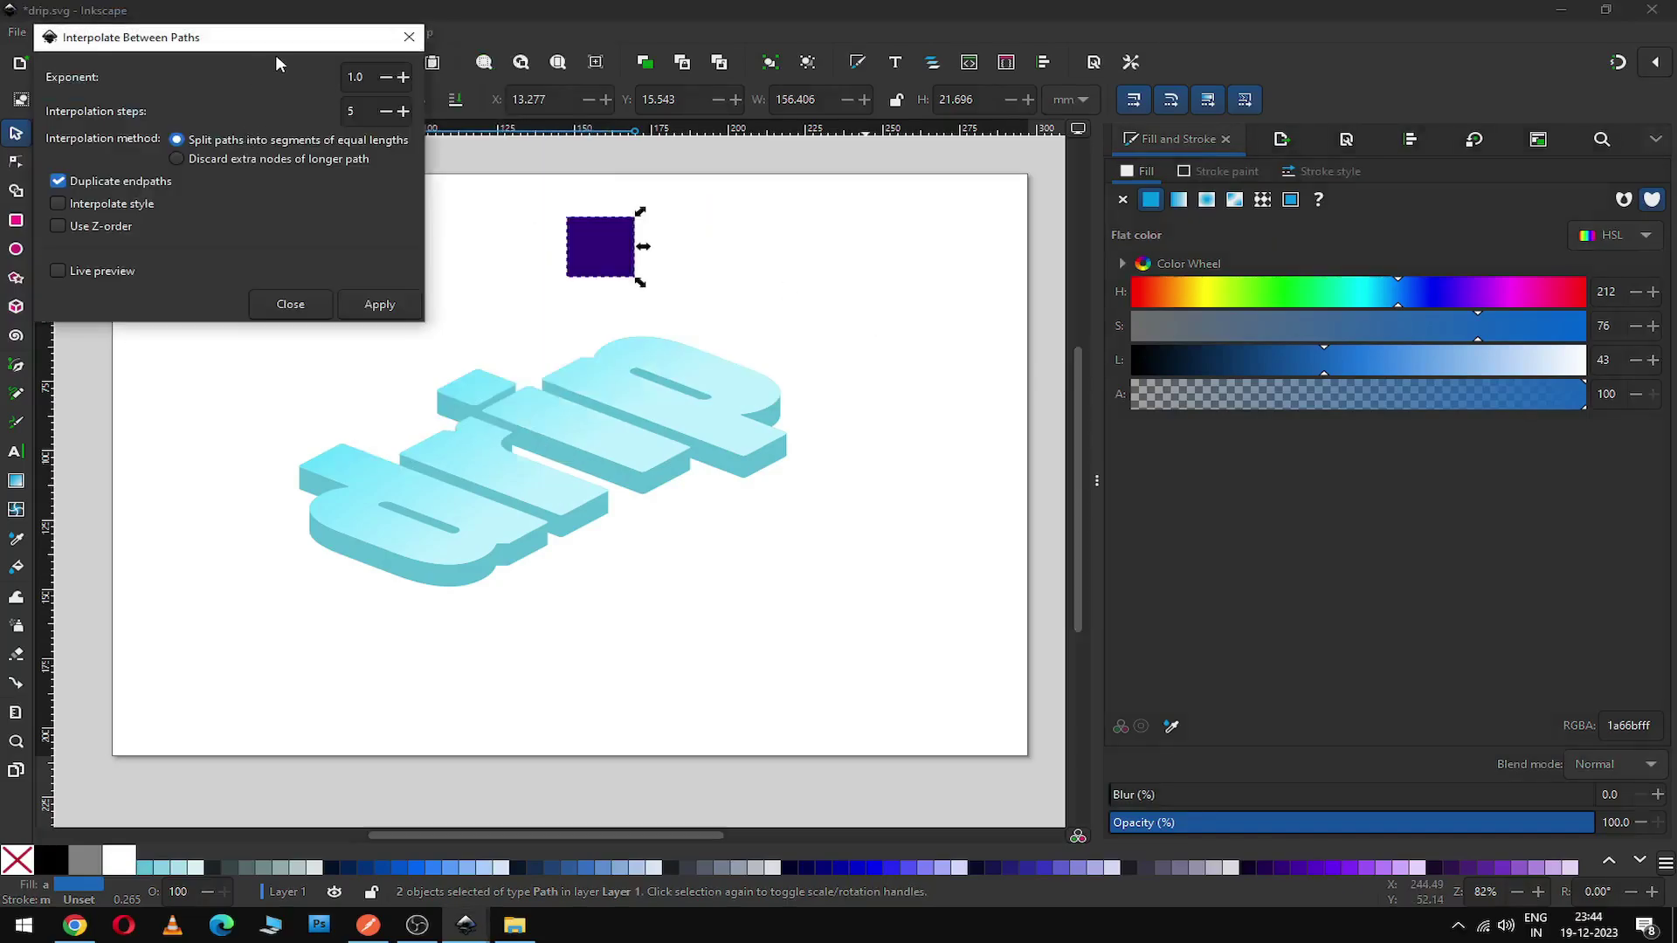
pyautogui.moveTo(276, 37); pyautogui.dragTo(866, 290)
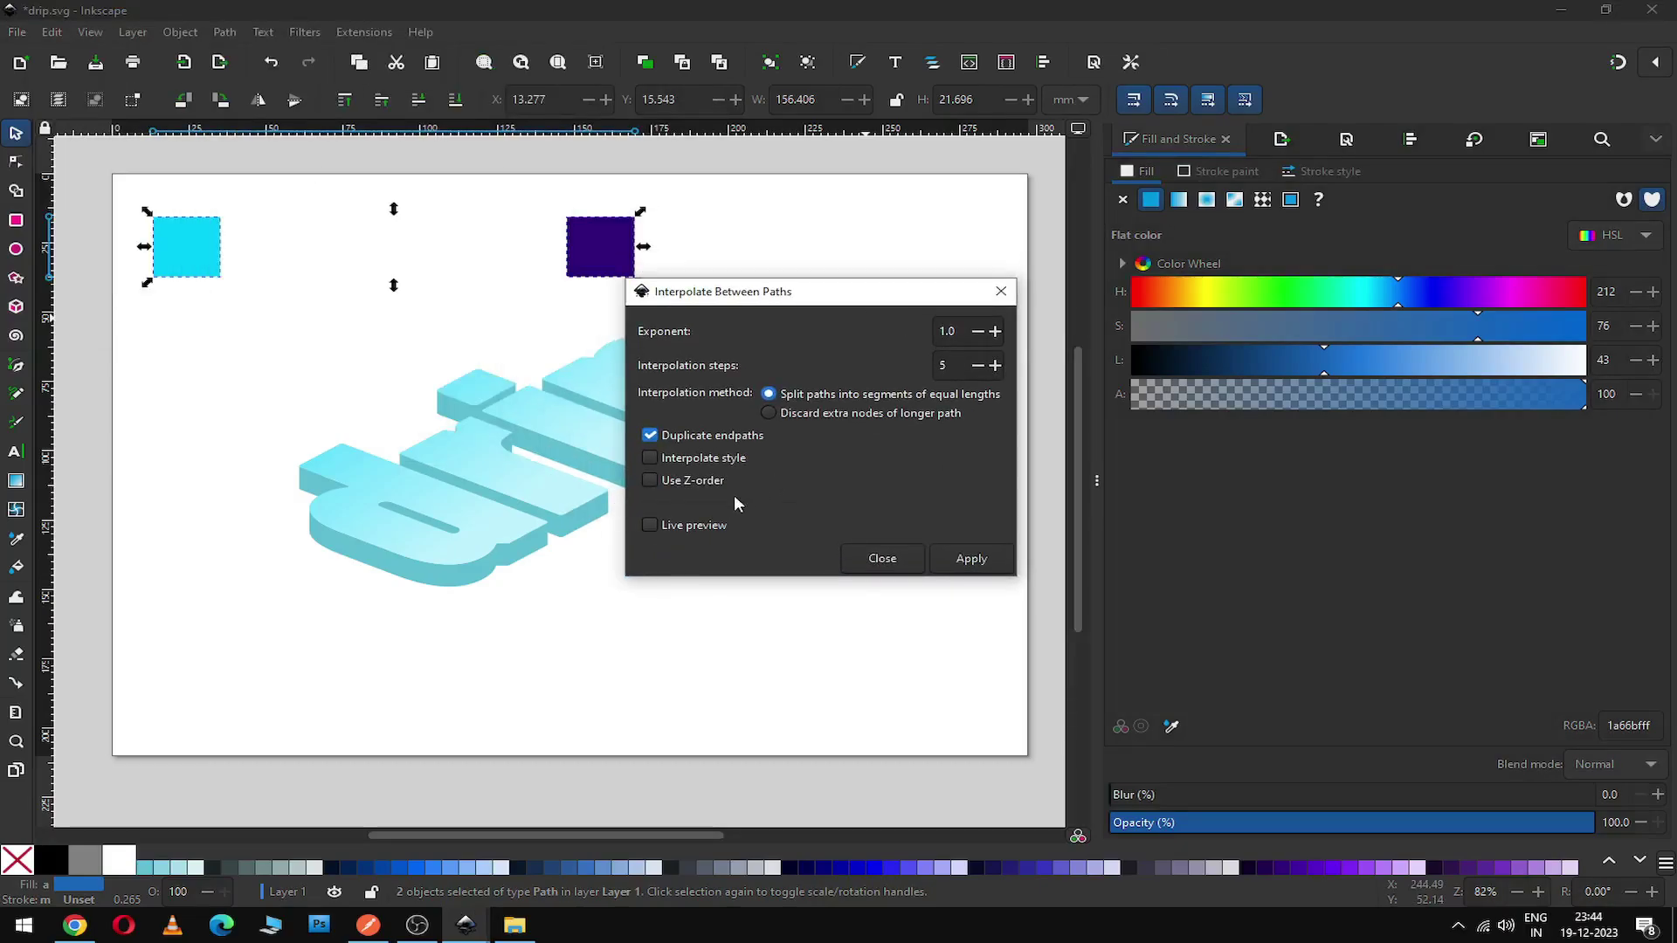
pyautogui.click(653, 525)
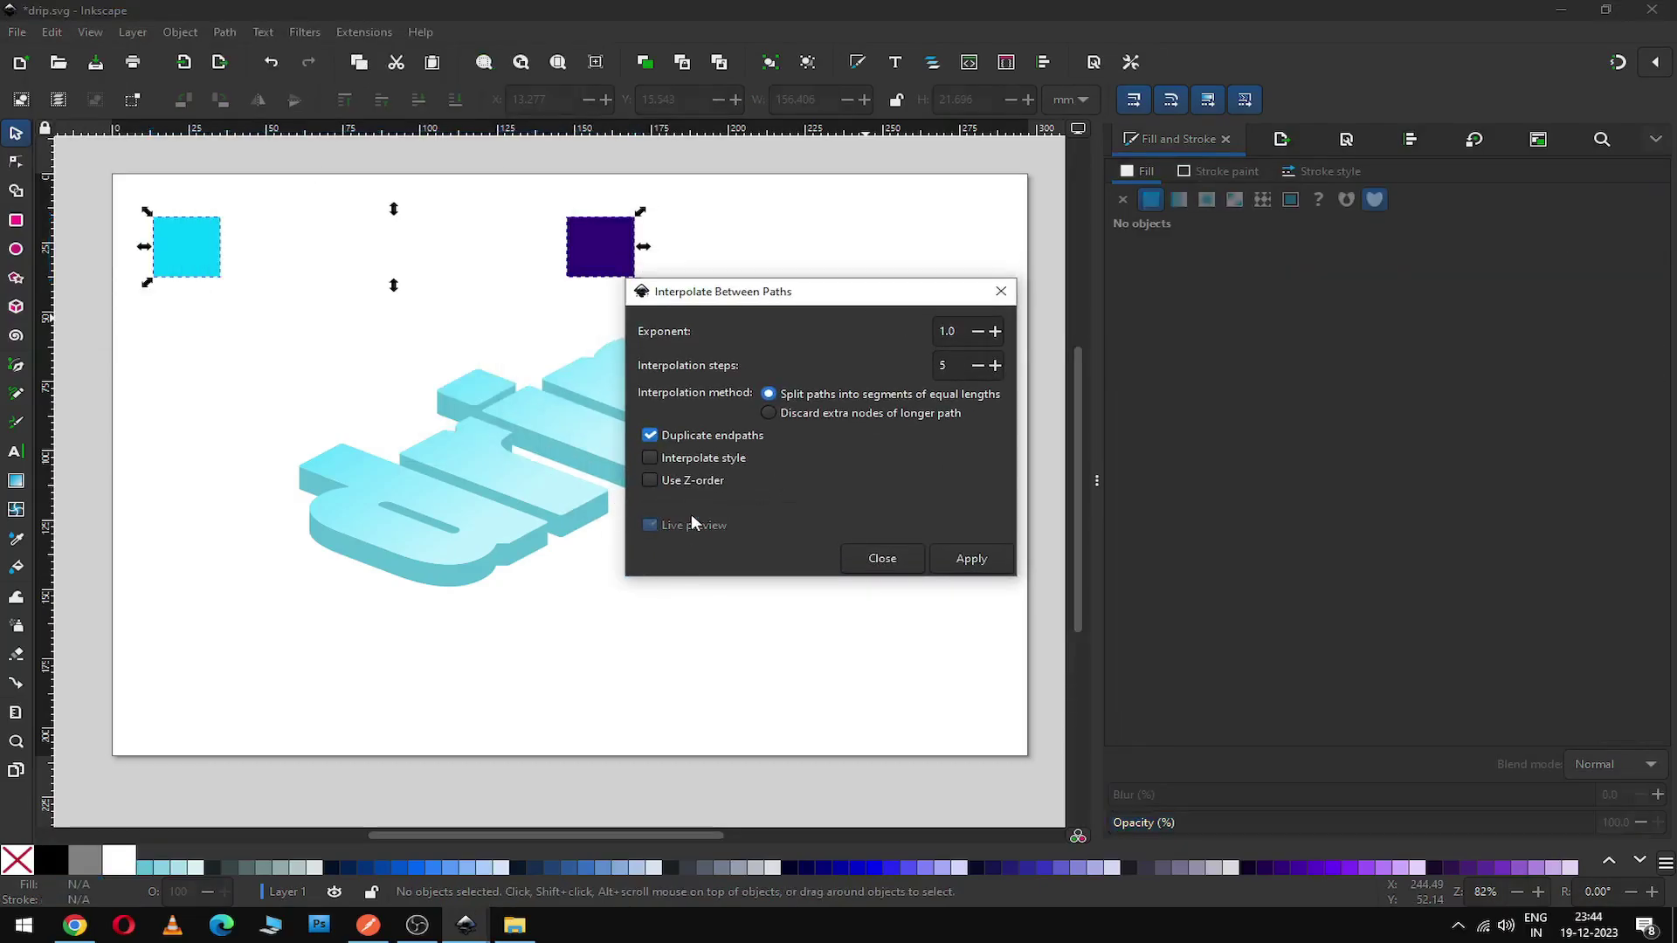
pyautogui.click(650, 458)
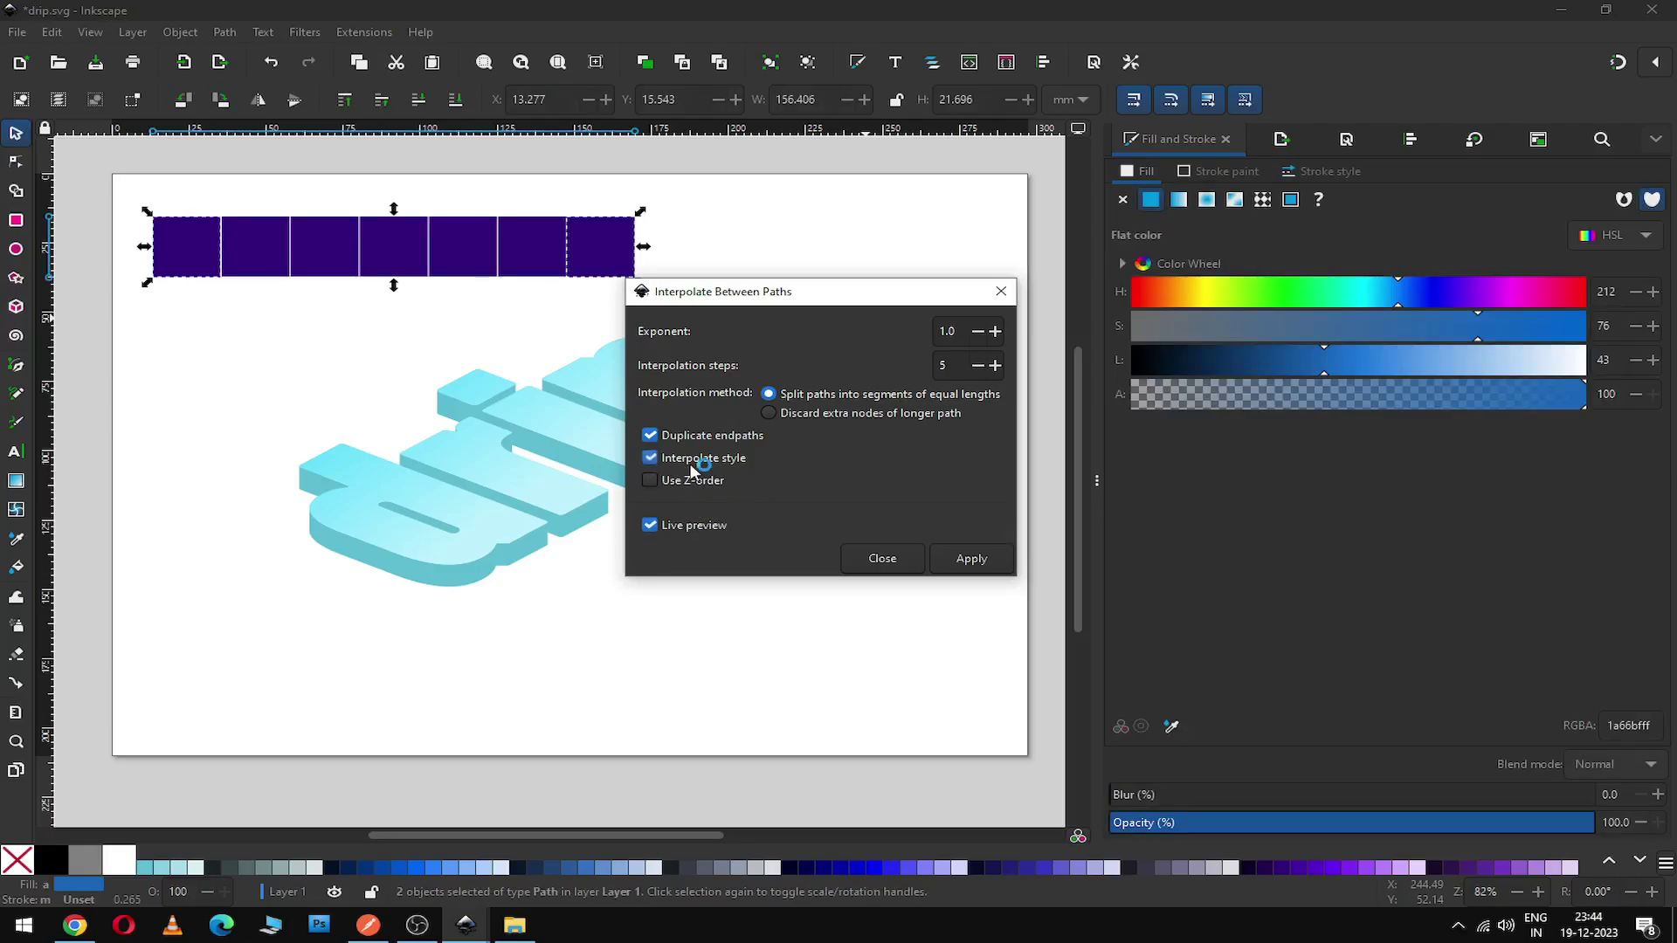
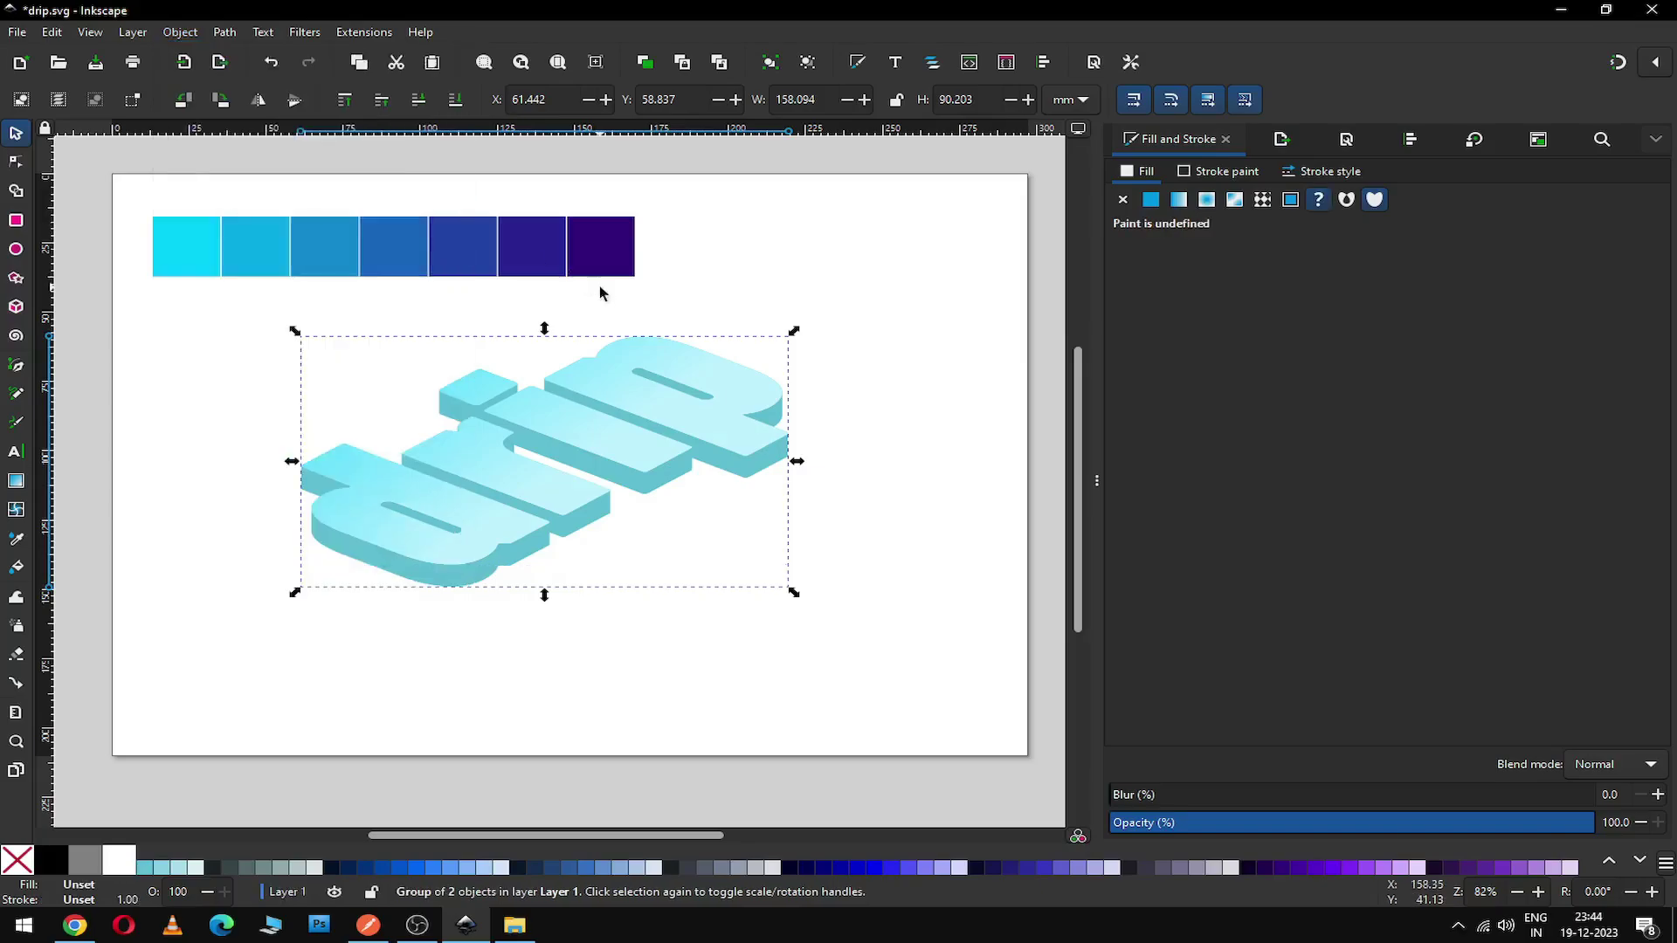
# Step: Turn on snapping and duplicate the grouped lettering
pyautogui.click(1618, 64)
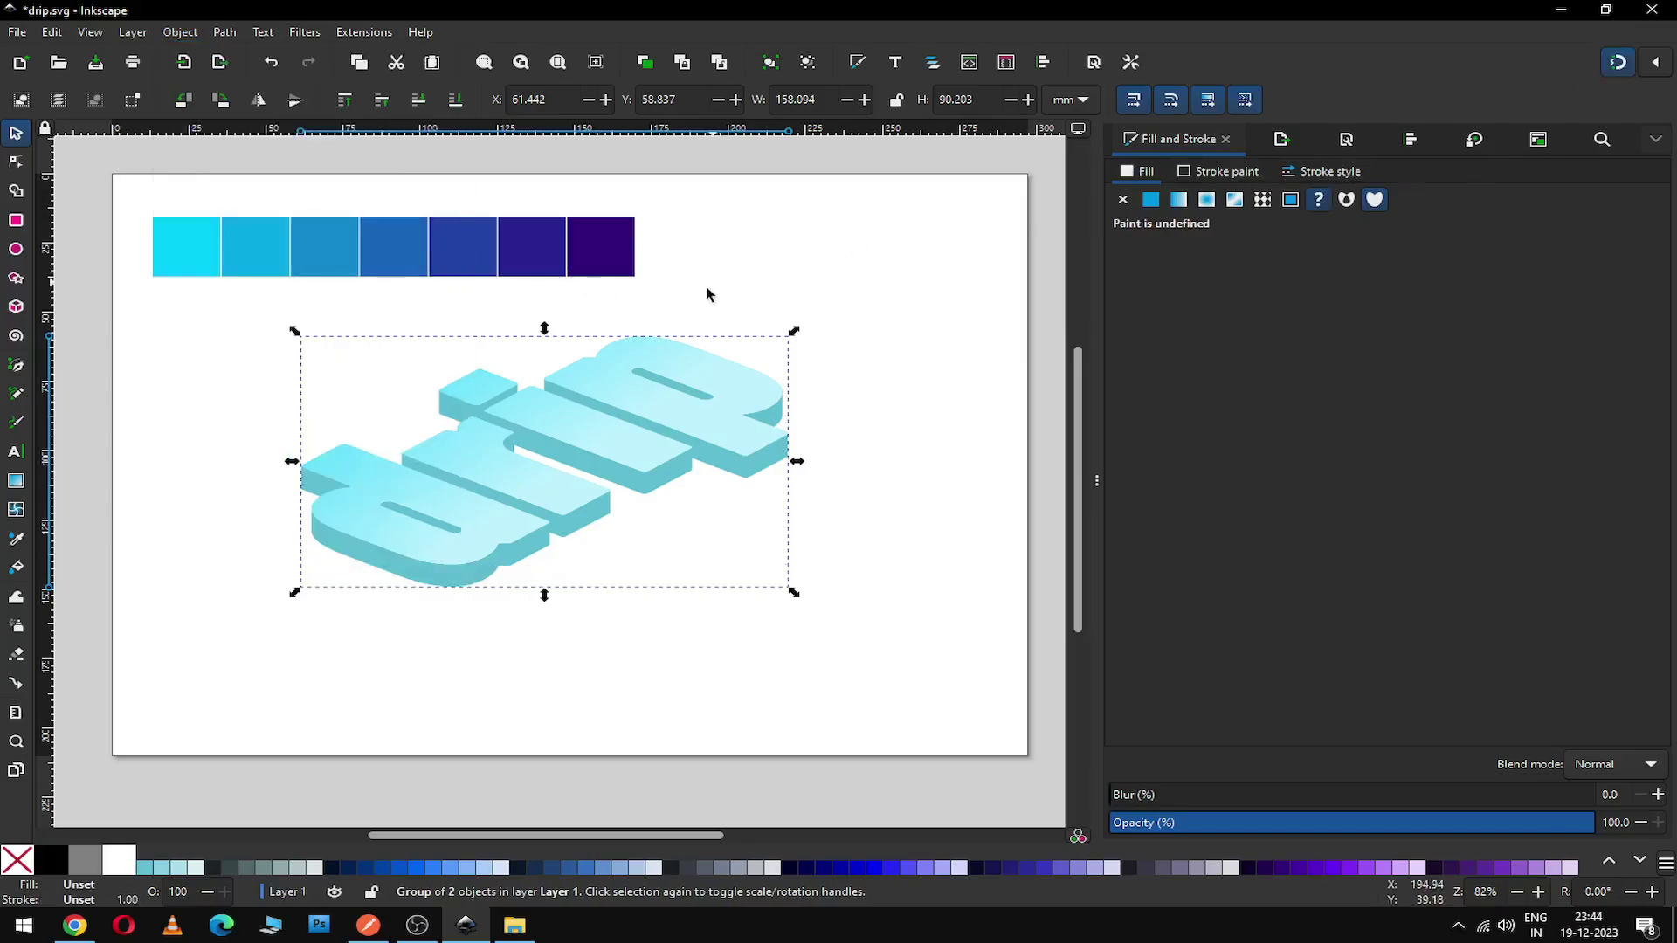
pyautogui.click(621, 450)
pyautogui.rightClick(621, 451)
pyautogui.click(664, 529)
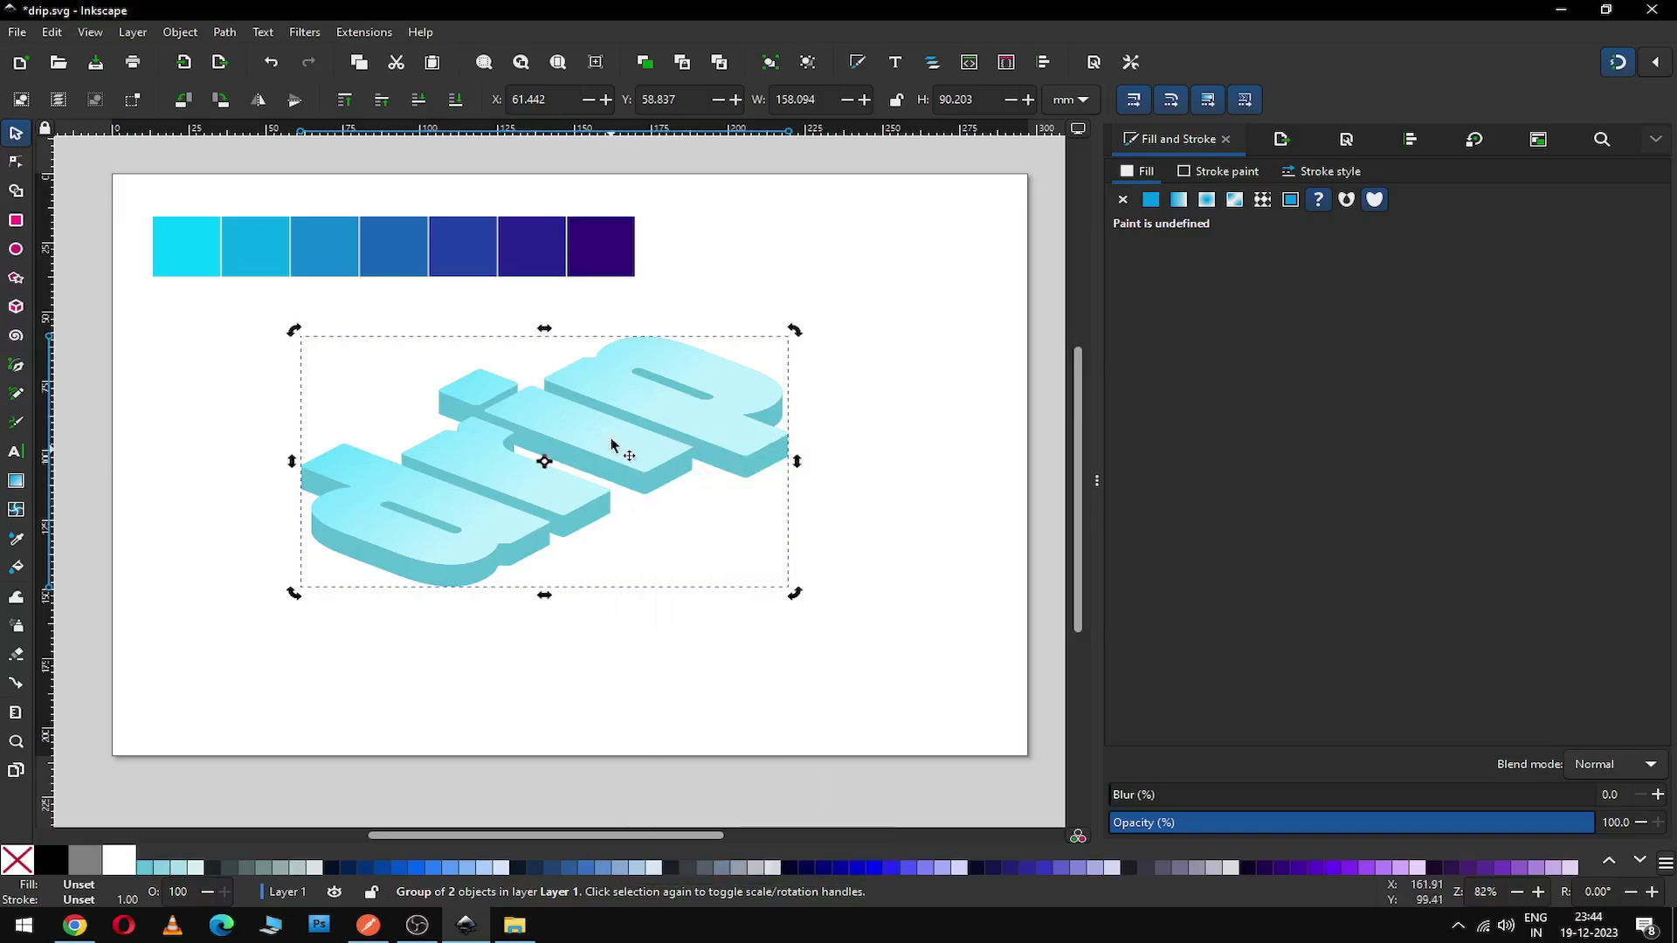
# Step: Move the duplicated lettering about 22 mm straight down and lower it to the bottom of the stacking order
pyautogui.moveTo(611, 438); pyautogui.dragTo(611, 506)
pyautogui.click(177, 39)
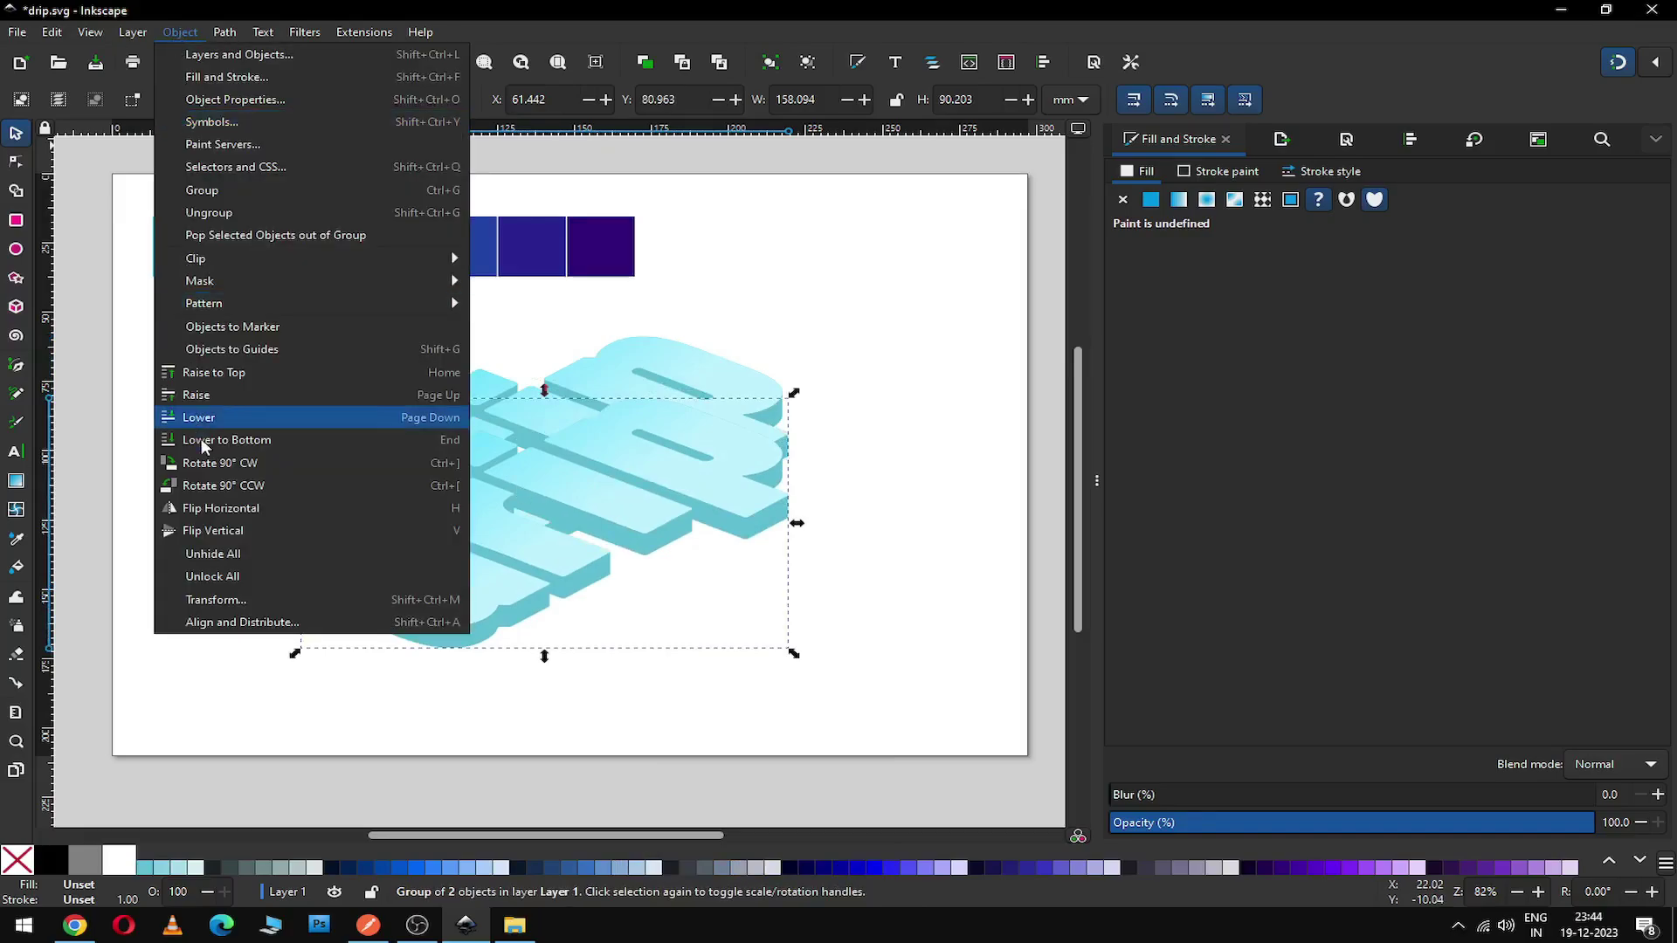
pyautogui.click(226, 447)
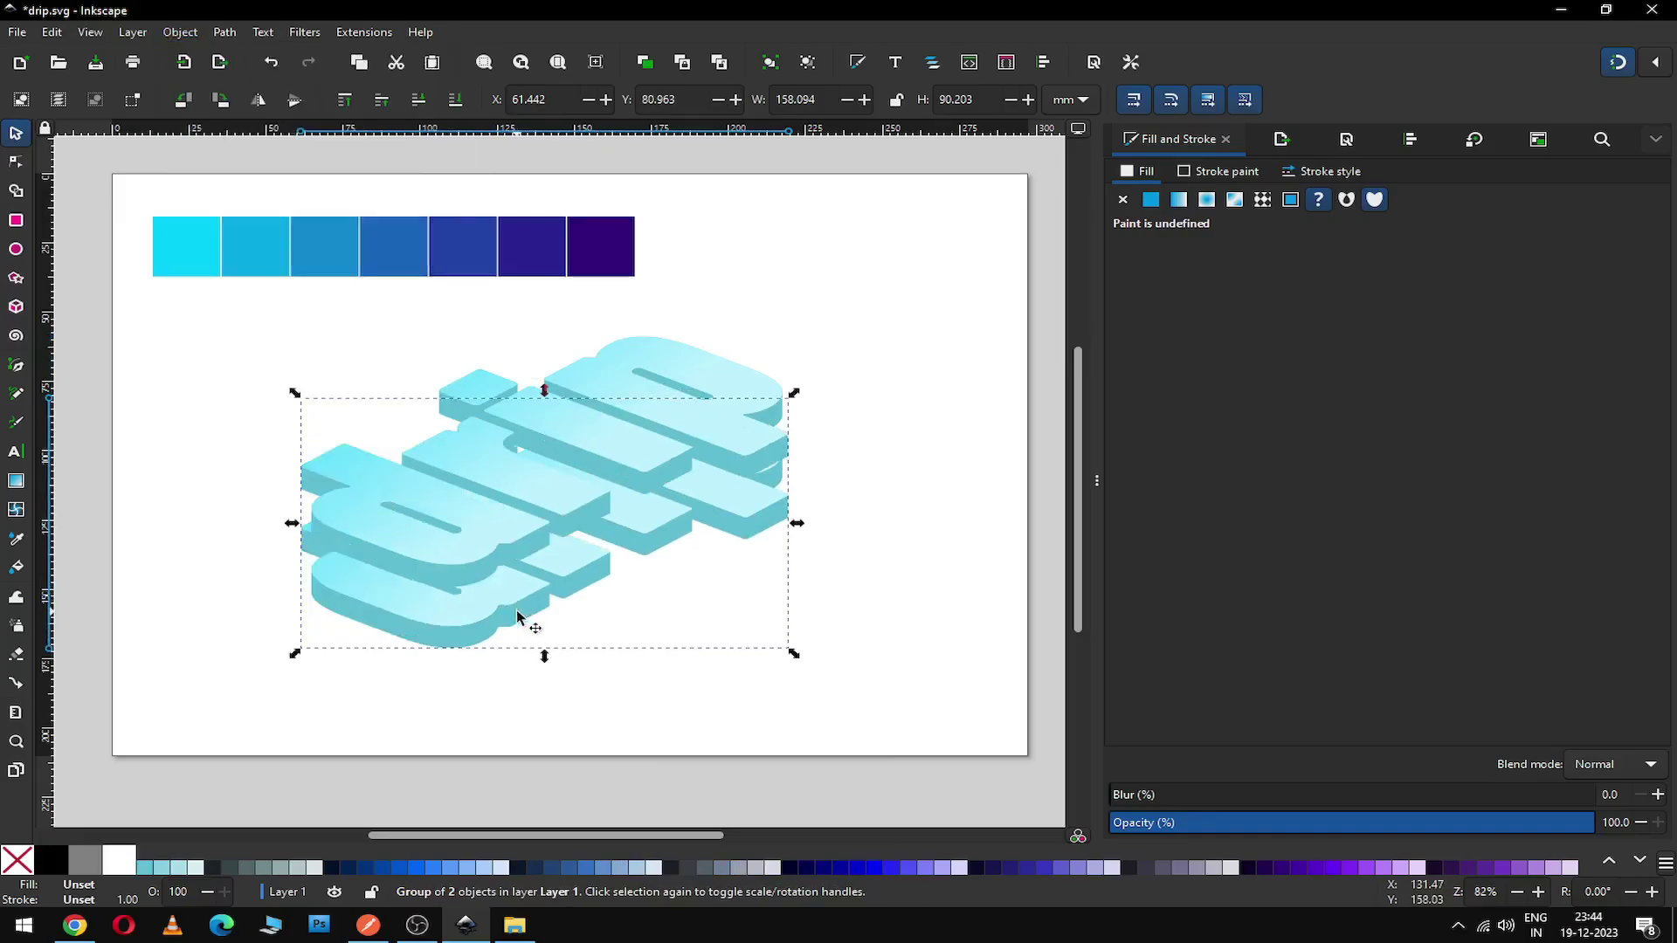
# Step: Raise the lettering copy about 14 mm, and add another copy 8 mm beneath it at the bottom of the stacking order
pyautogui.moveTo(524, 622); pyautogui.dragTo(503, 582)
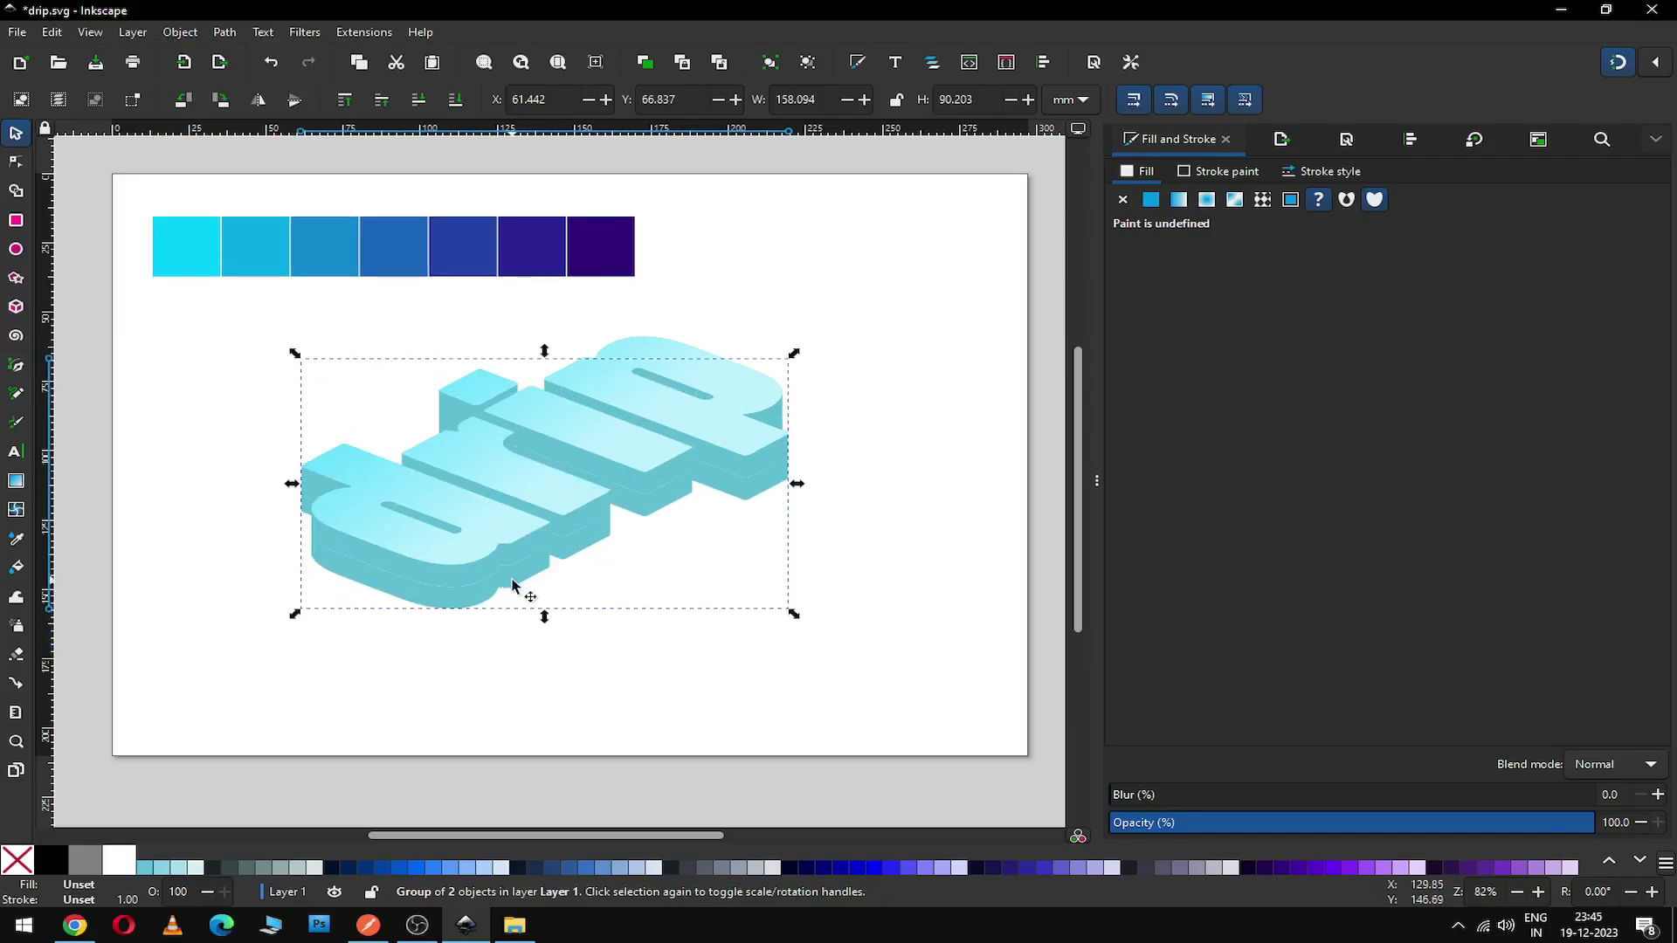
pyautogui.rightClick(513, 585)
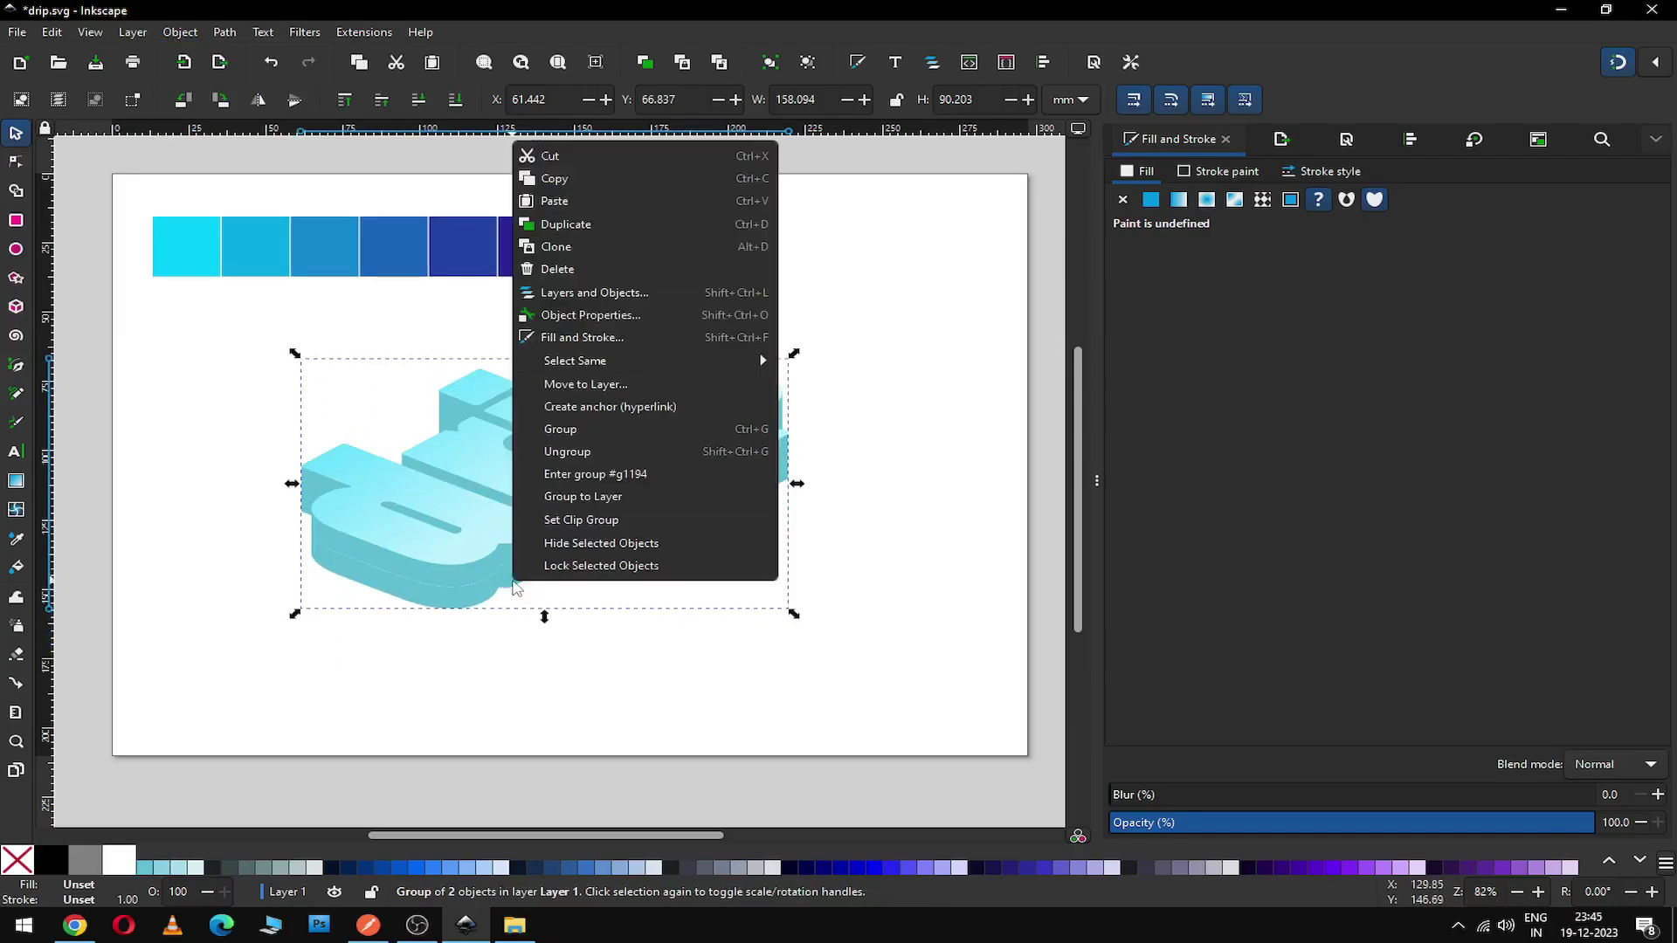
pyautogui.click(569, 225)
pyautogui.moveTo(519, 535); pyautogui.dragTo(521, 588)
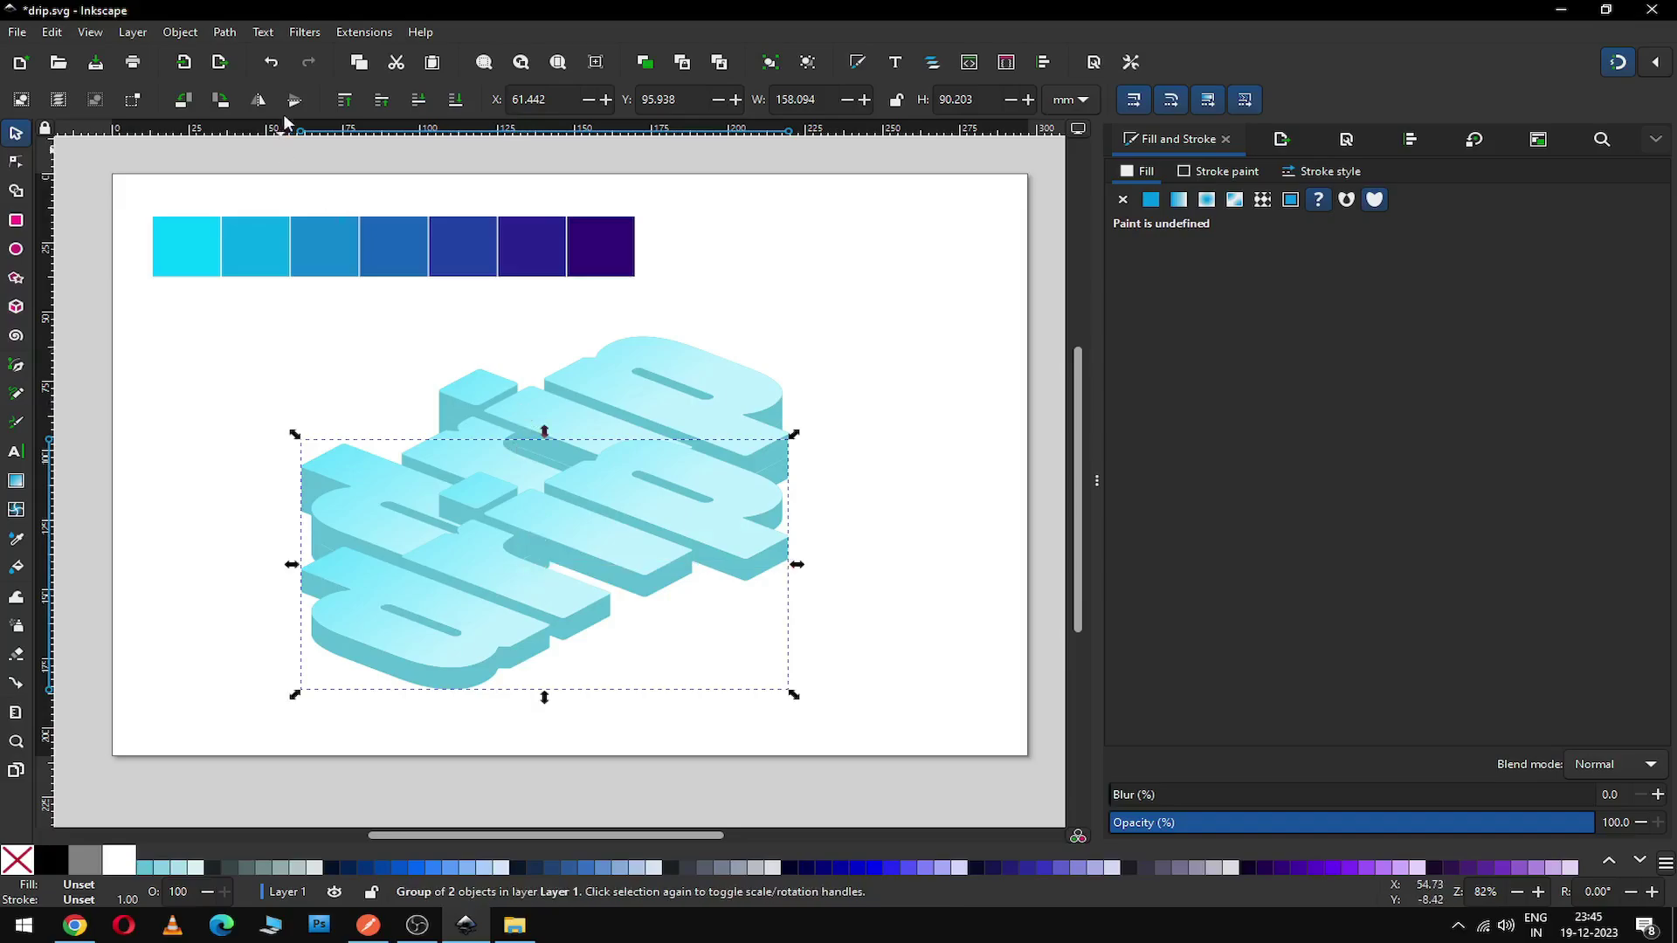
pyautogui.click(190, 34)
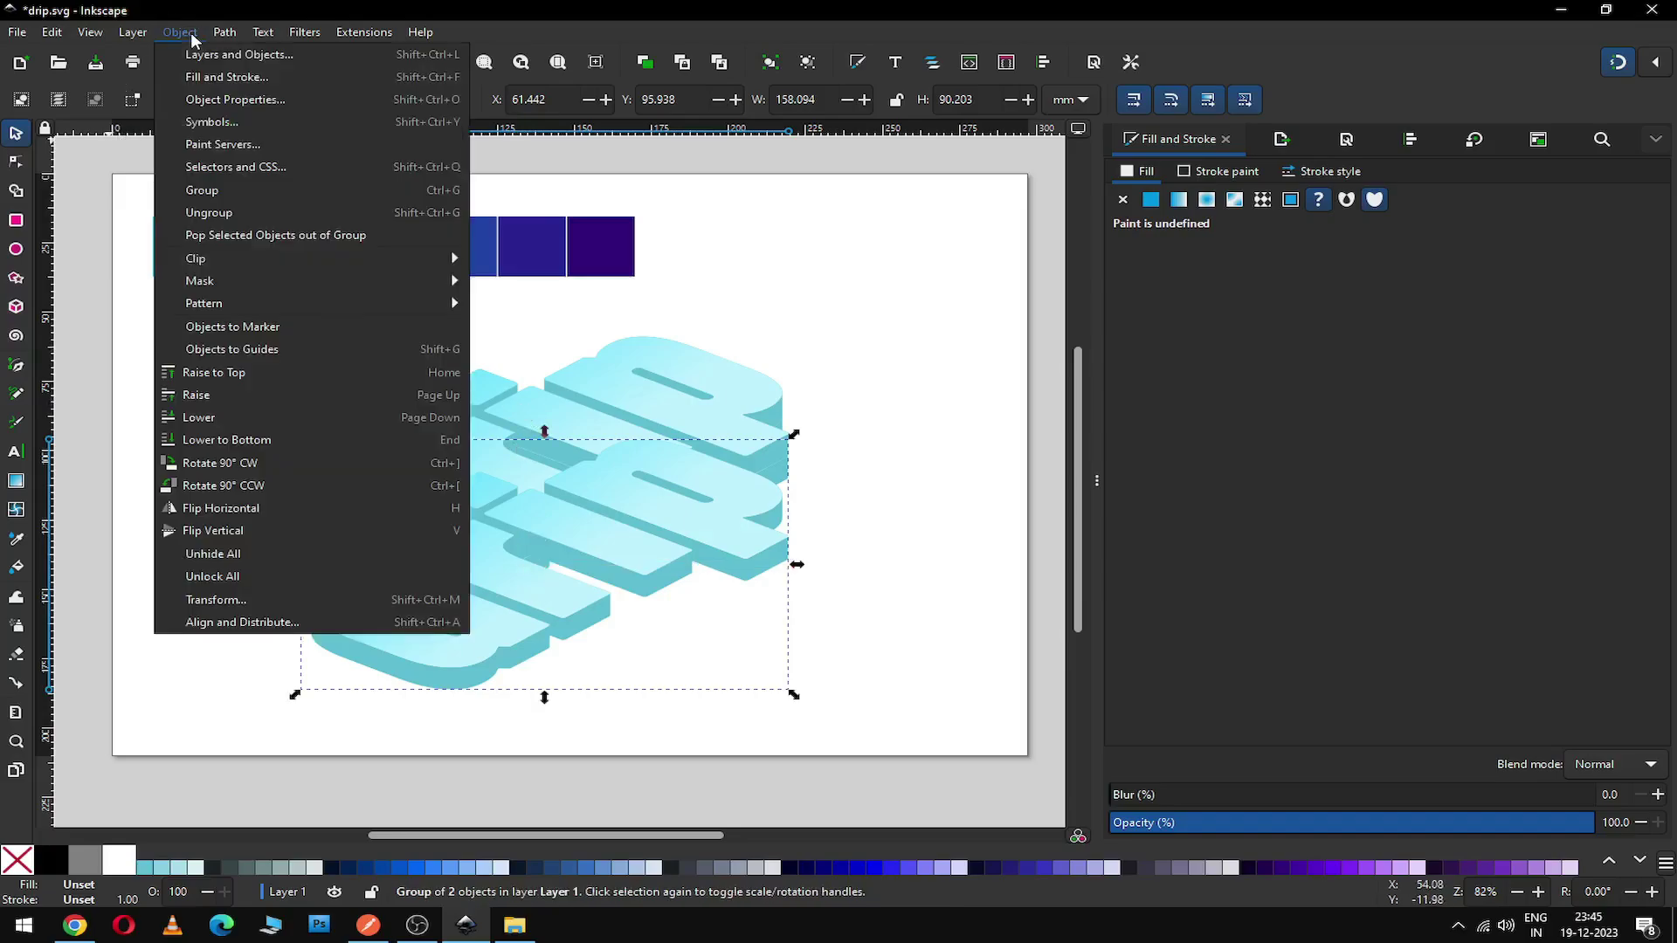
pyautogui.click(227, 439)
pyautogui.moveTo(472, 681); pyautogui.dragTo(478, 612)
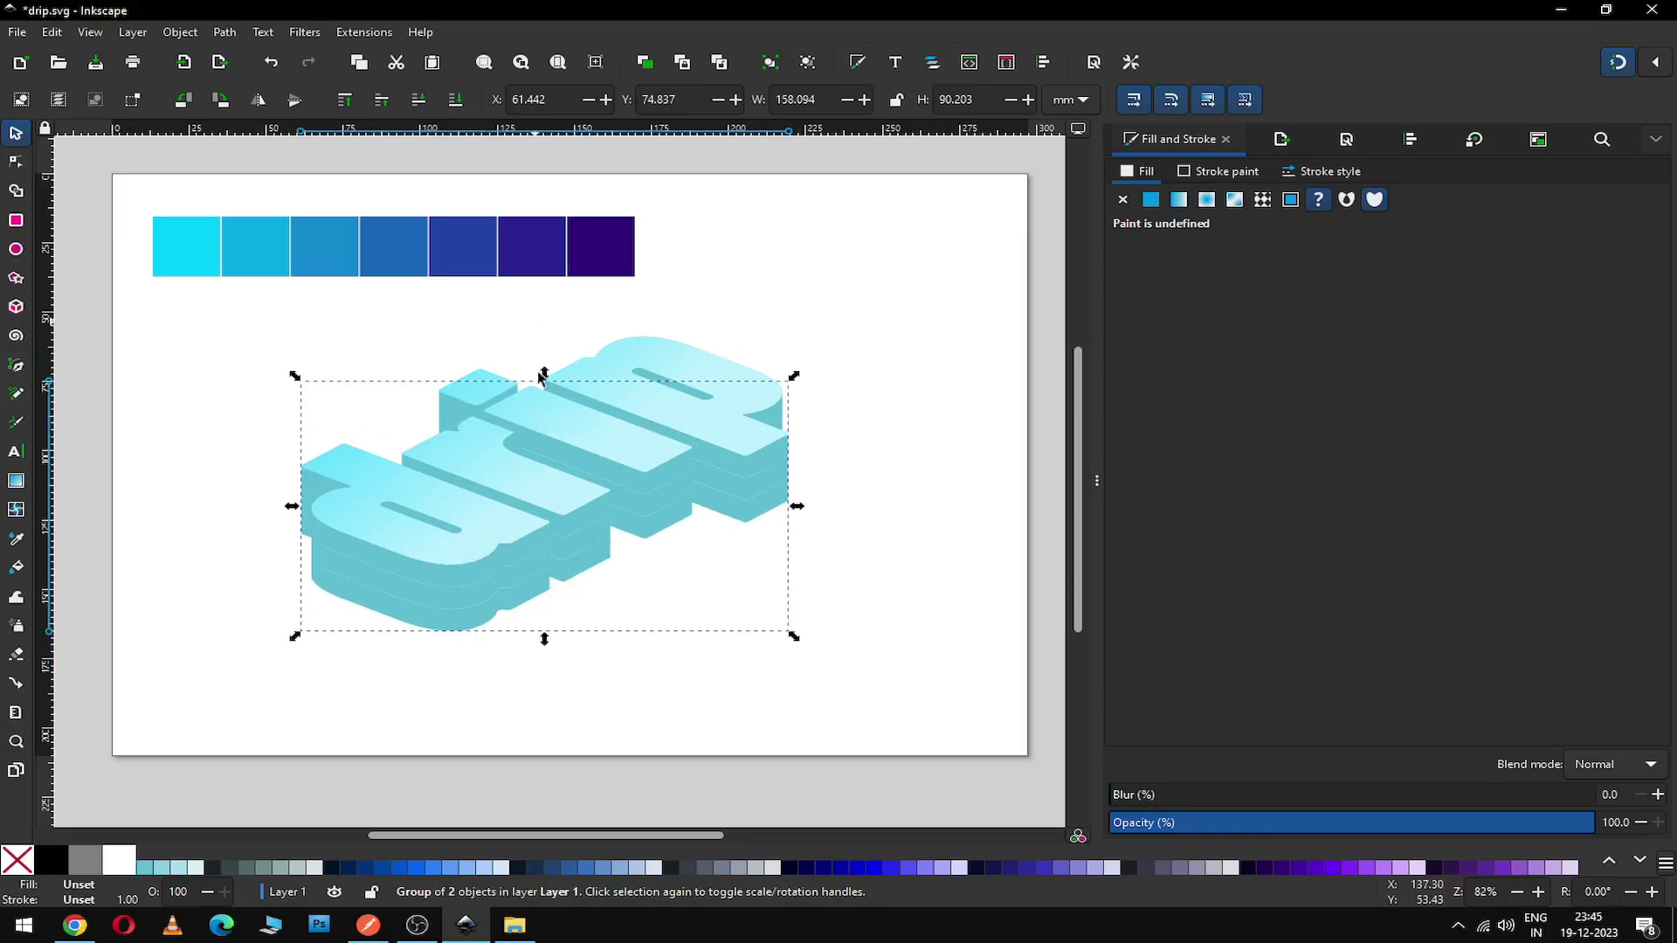
# Step: Duplicate the lowest lettering copy, move the duplicate 8 mm straight down and lower it to the bottom of the stacking order
pyautogui.rightClick(462, 628)
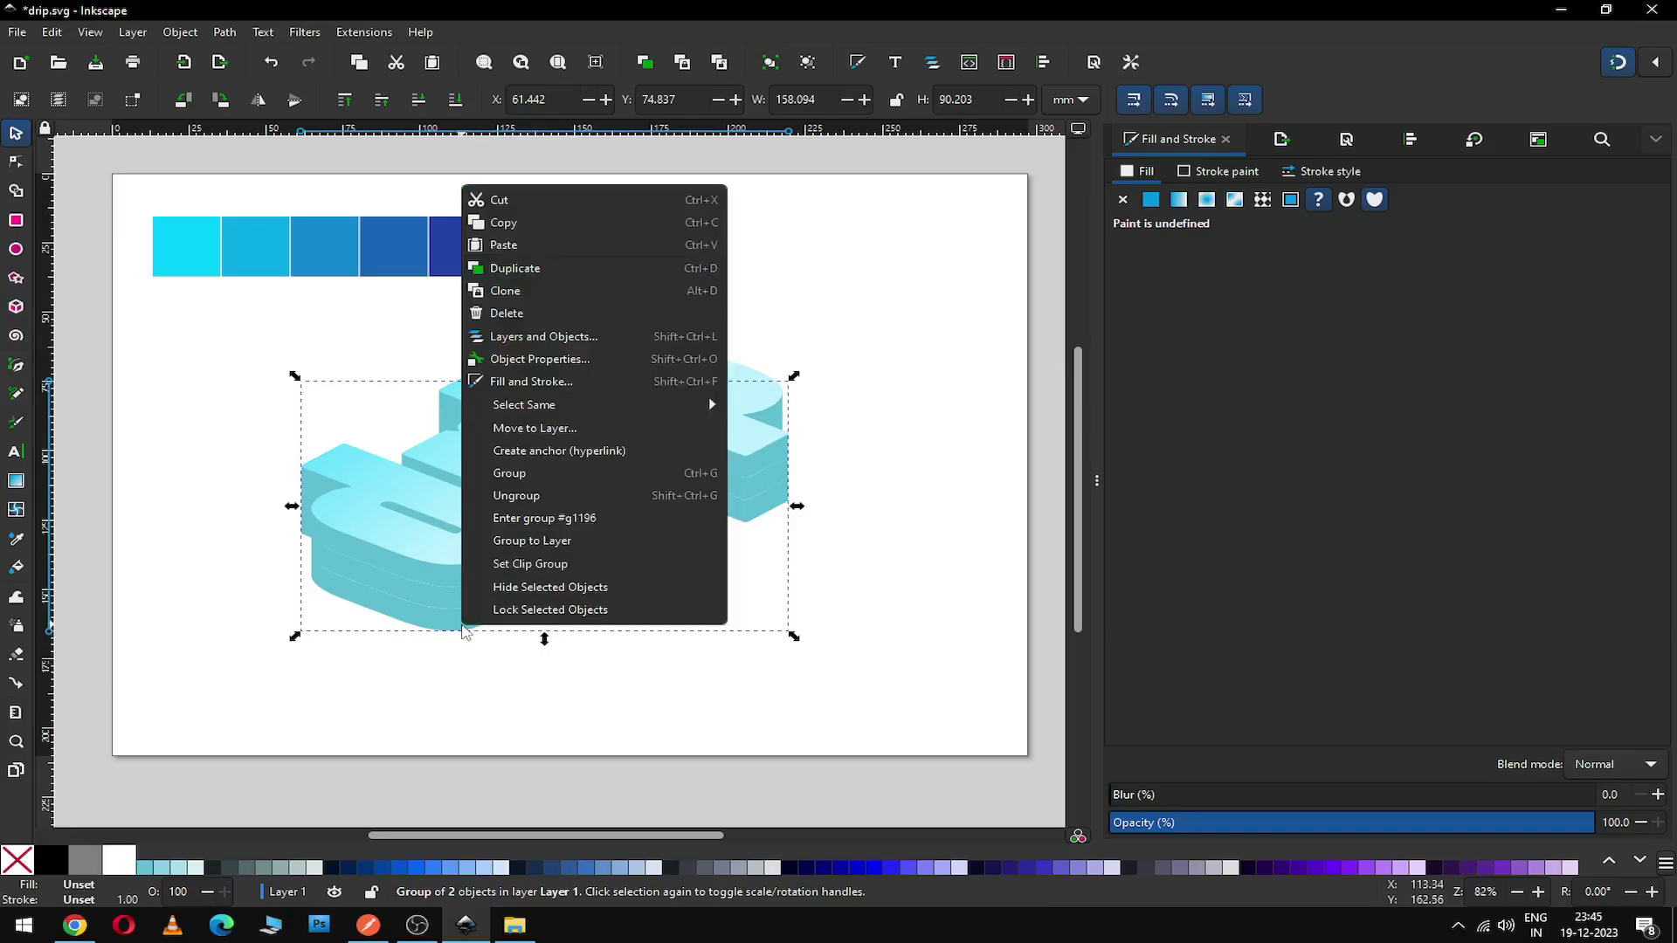
pyautogui.click(521, 268)
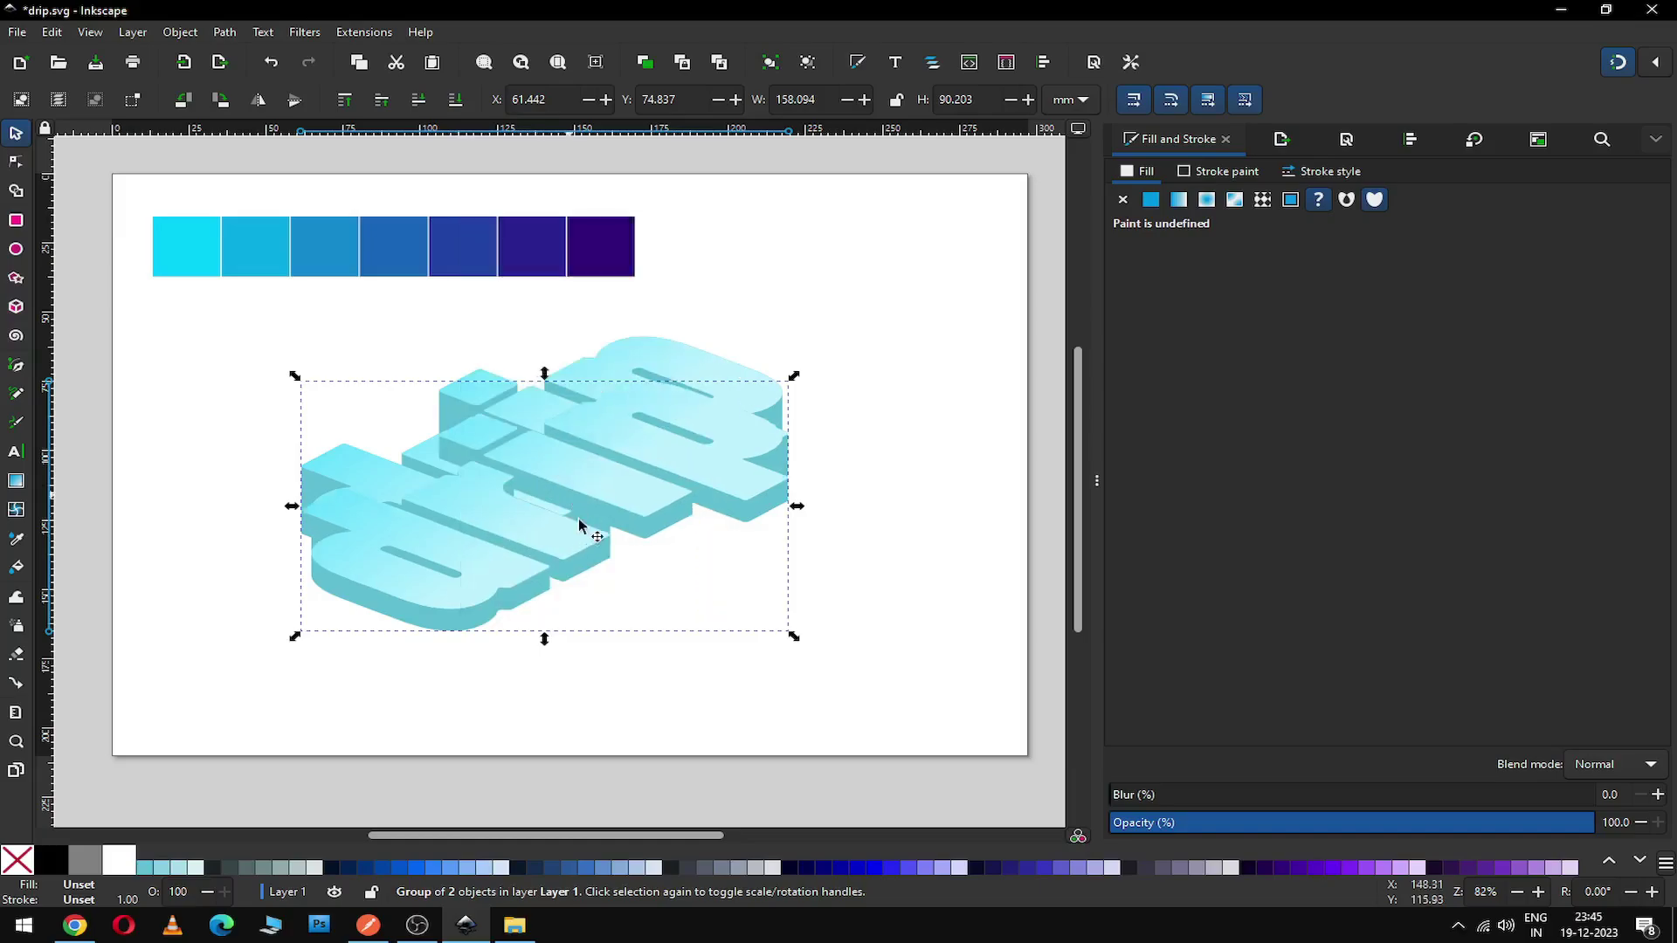
pyautogui.moveTo(506, 618); pyautogui.dragTo(487, 659)
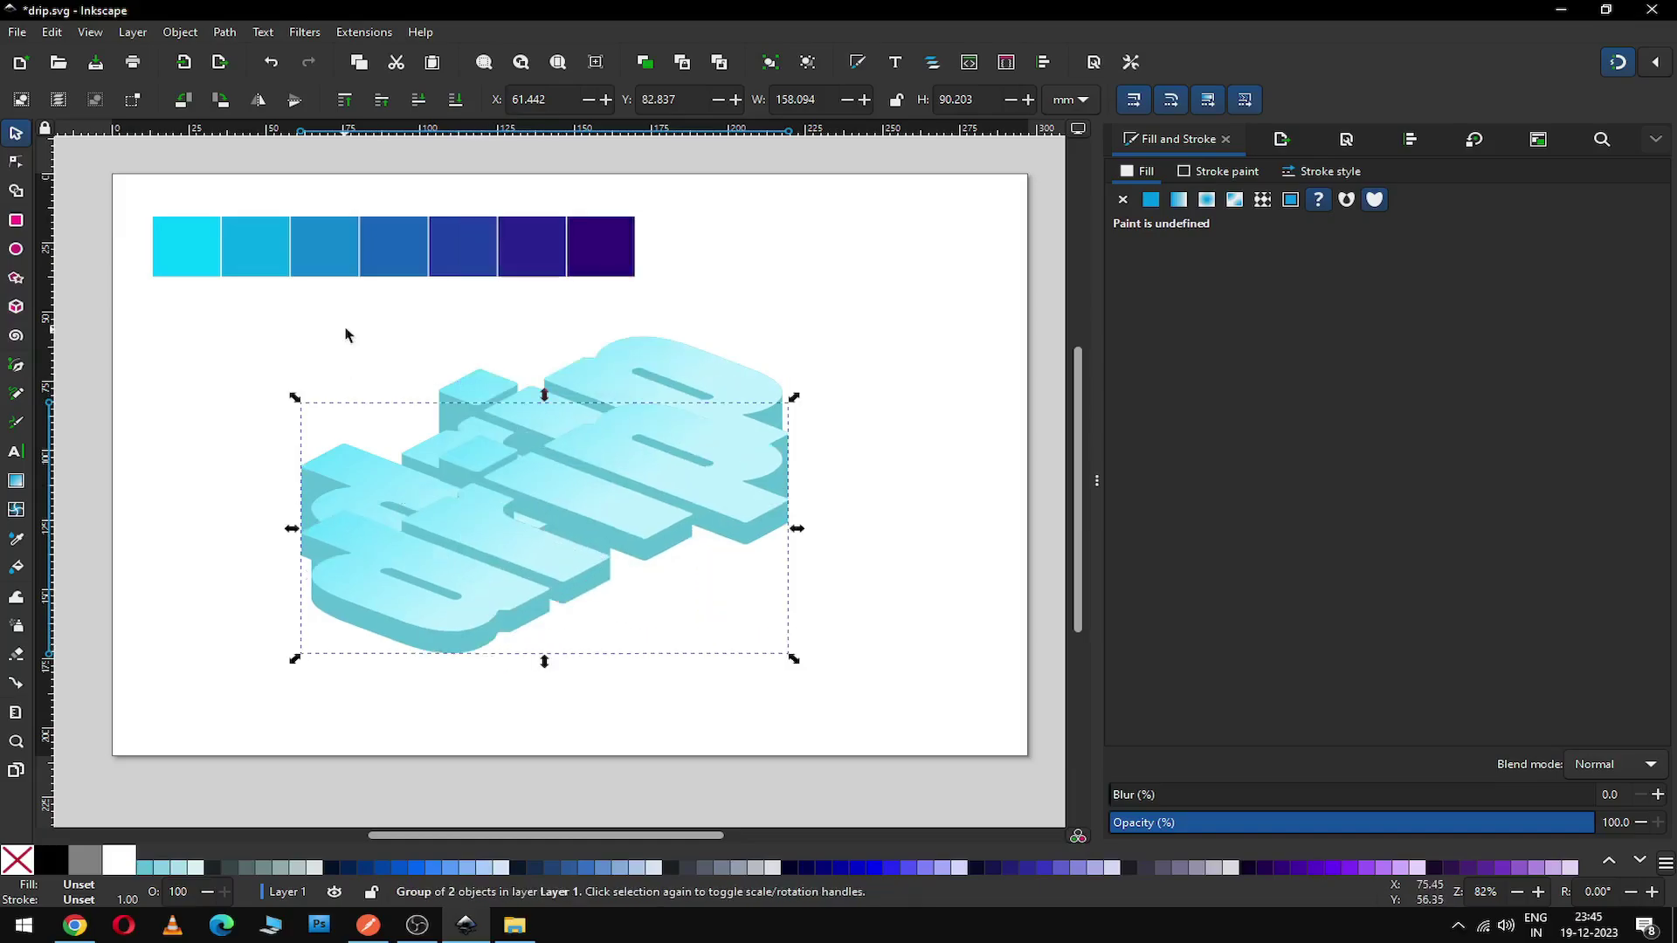
pyautogui.click(180, 32)
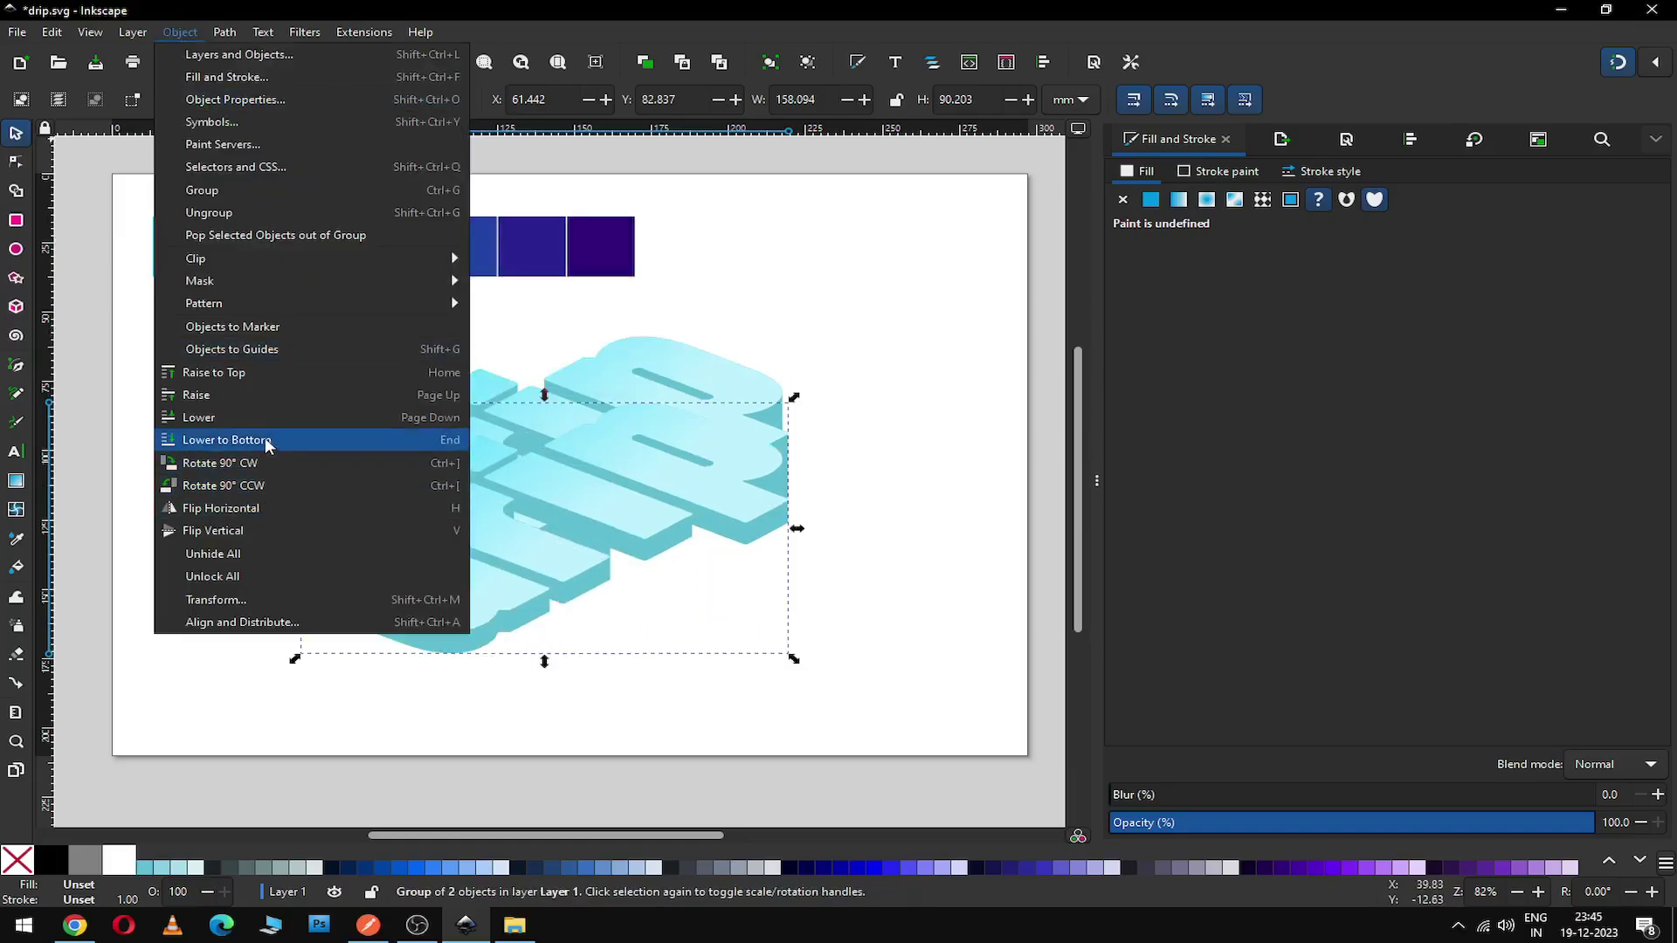
pyautogui.click(227, 439)
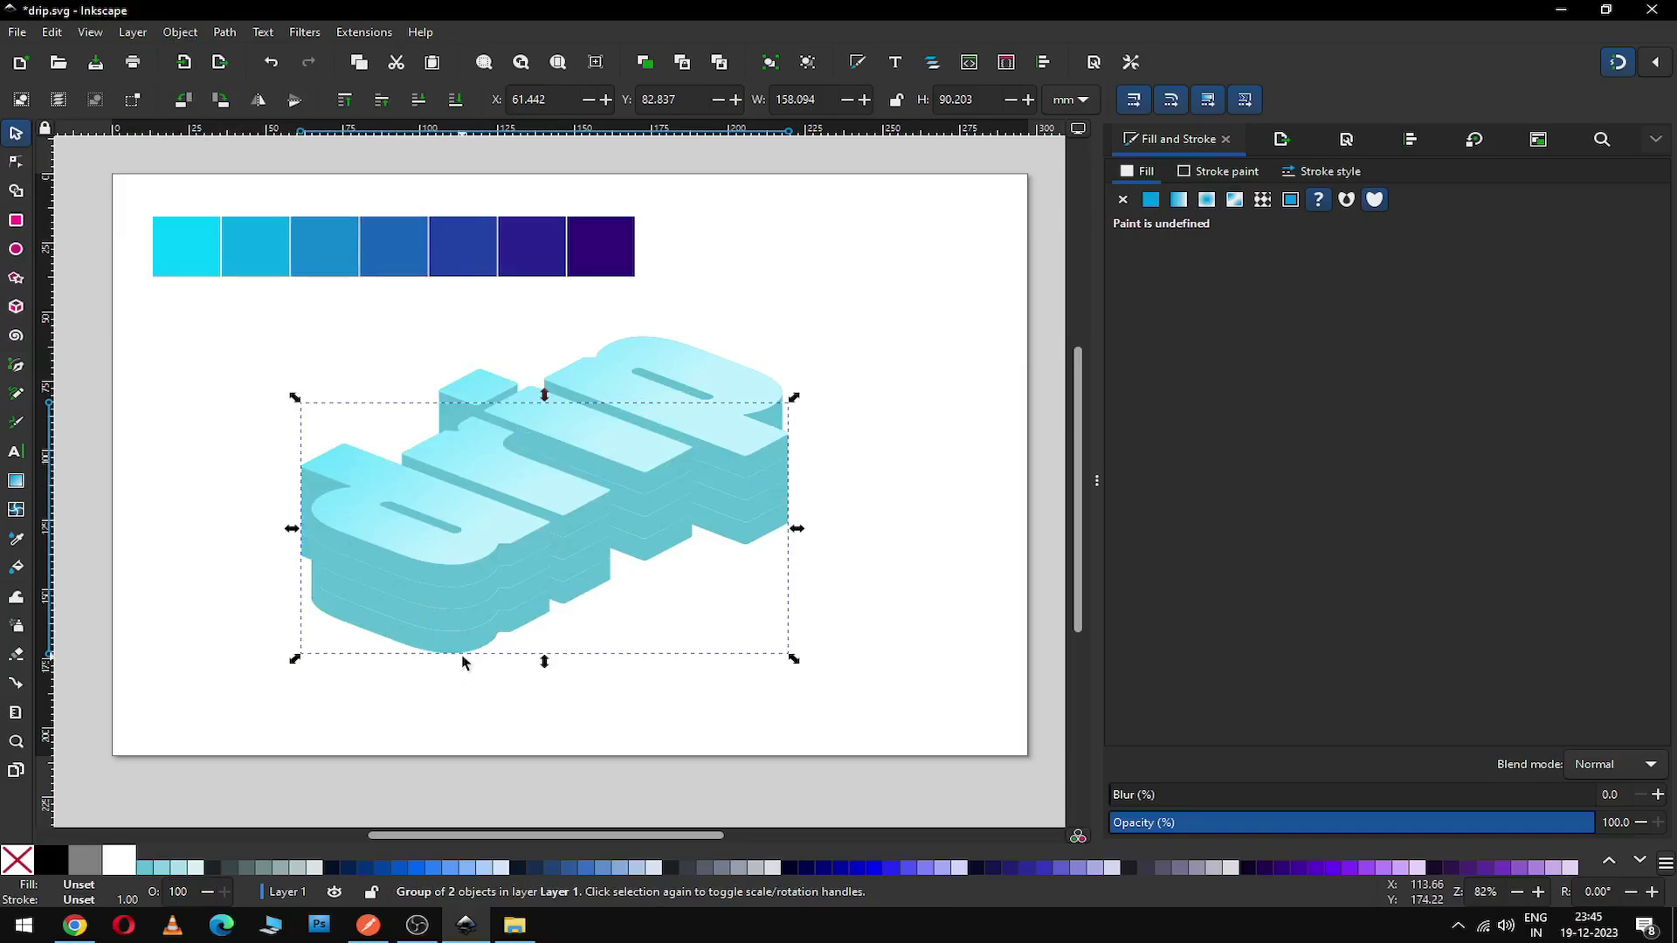
# Step: Turn off snapping and spread the four stacked lettering copies vertically, about 12 mm apart, exposing a strip of each lower face
pyautogui.click(511, 696)
pyautogui.click(465, 555)
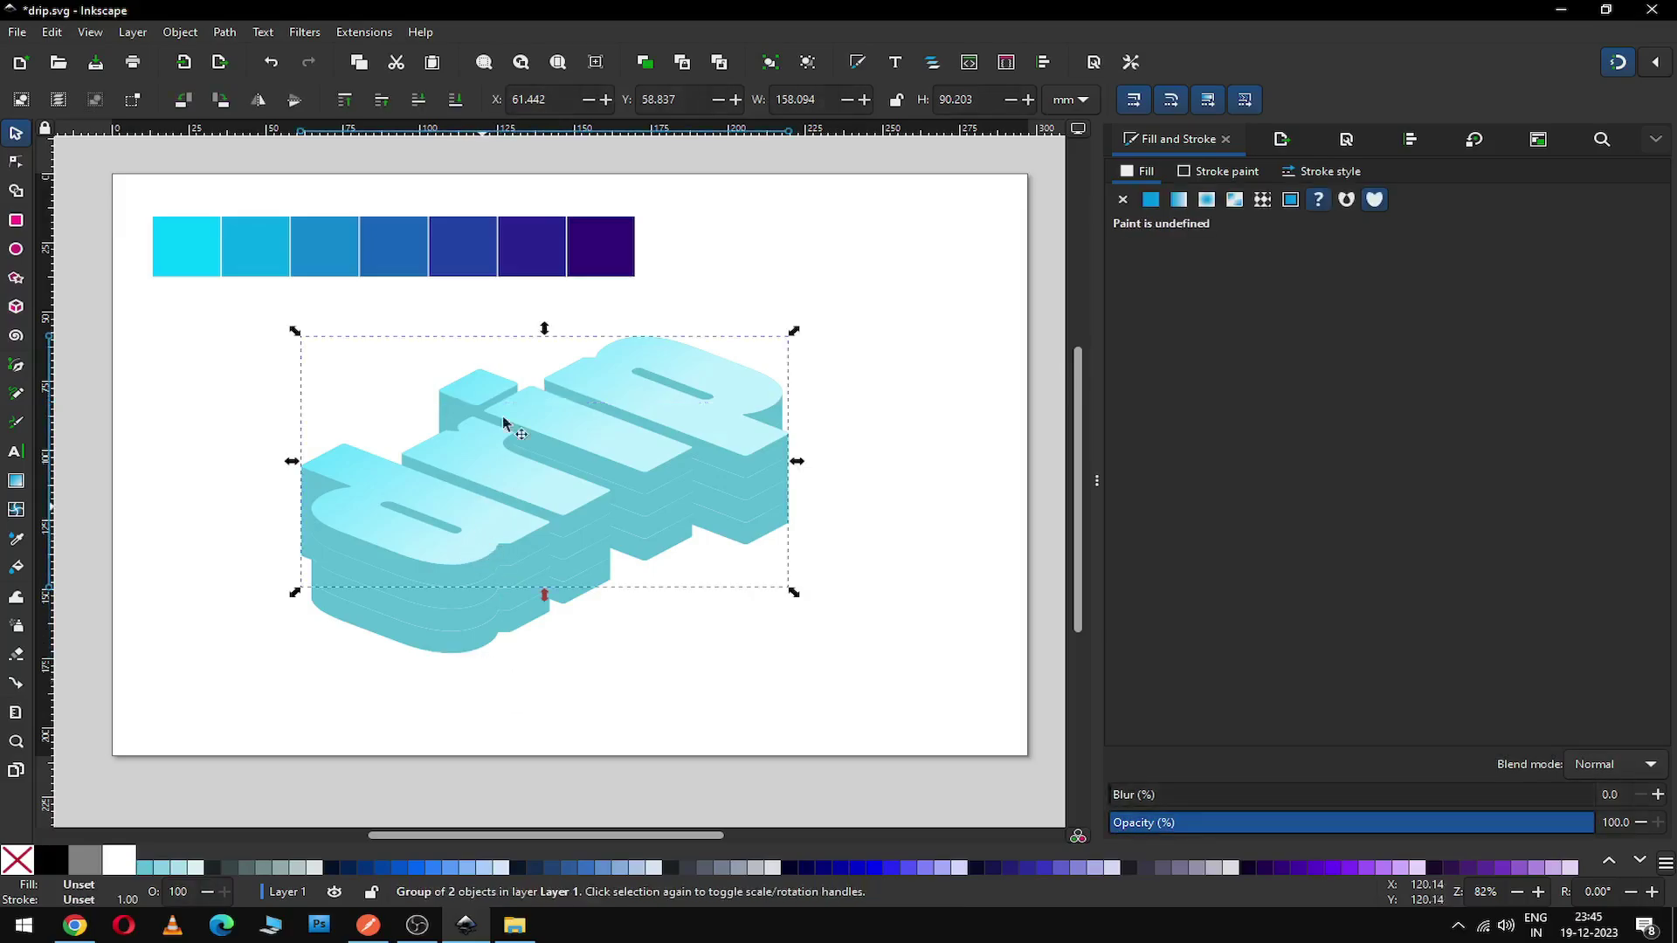
pyautogui.press('z')
pyautogui.moveTo(255, 248); pyautogui.dragTo(883, 678)
pyautogui.click(15, 133)
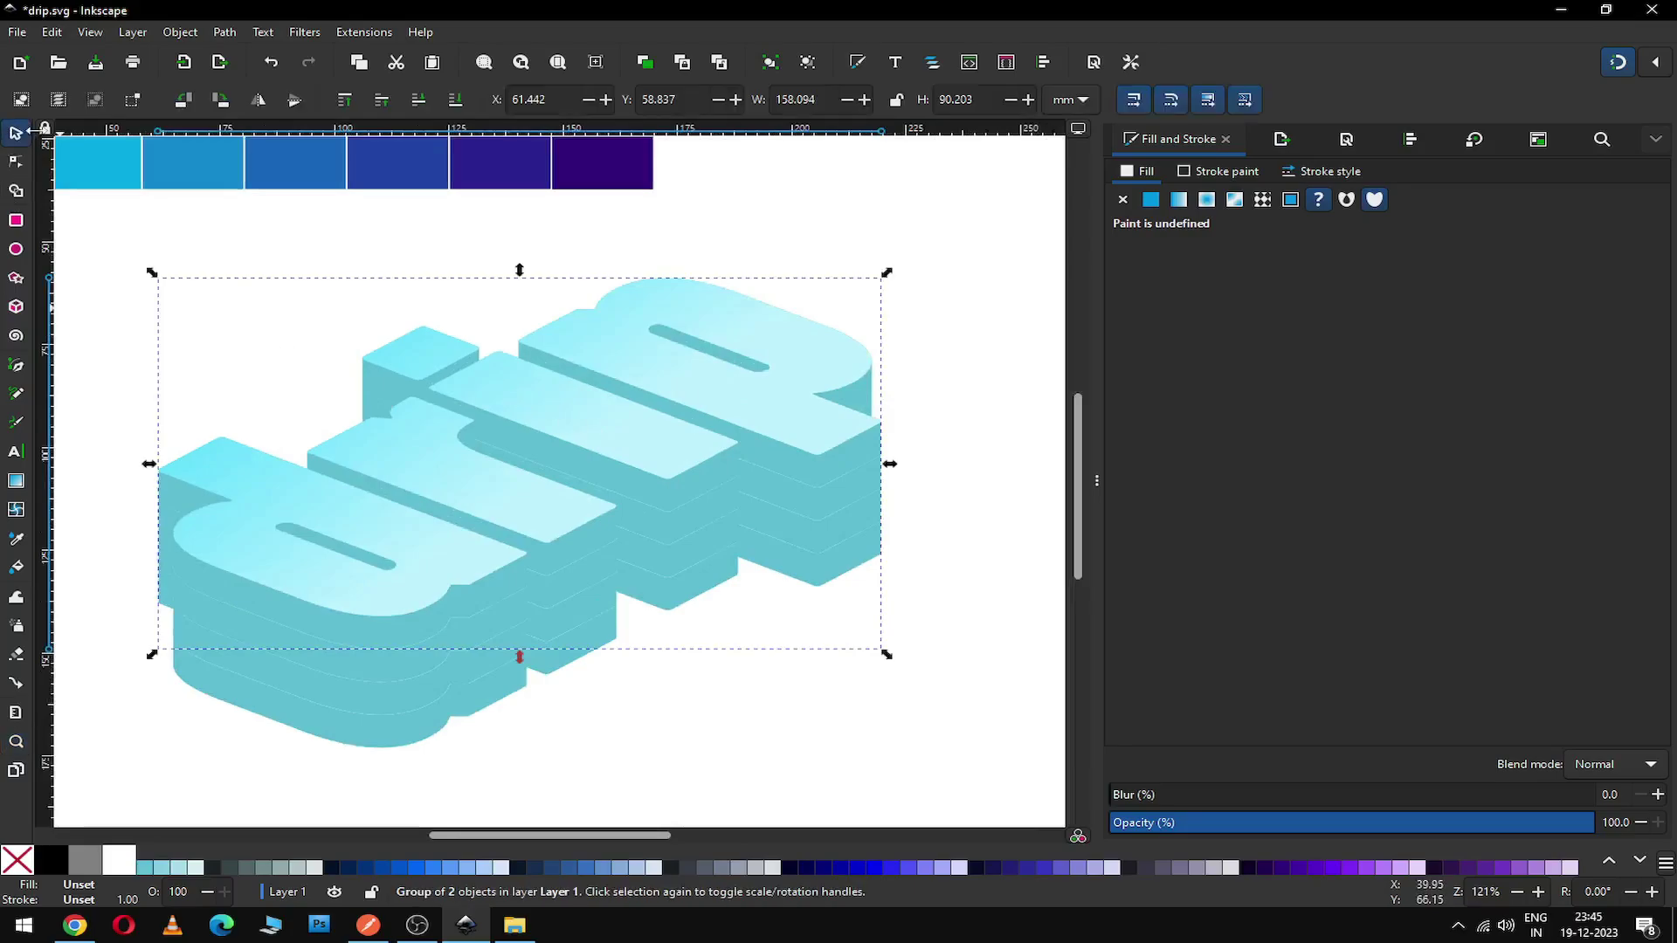
pyautogui.moveTo(431, 587)
pyautogui.mouseDown()
pyautogui.moveTo(438, 568)
pyautogui.moveTo(414, 562)
pyautogui.mouseUp()
pyautogui.click(1623, 62)
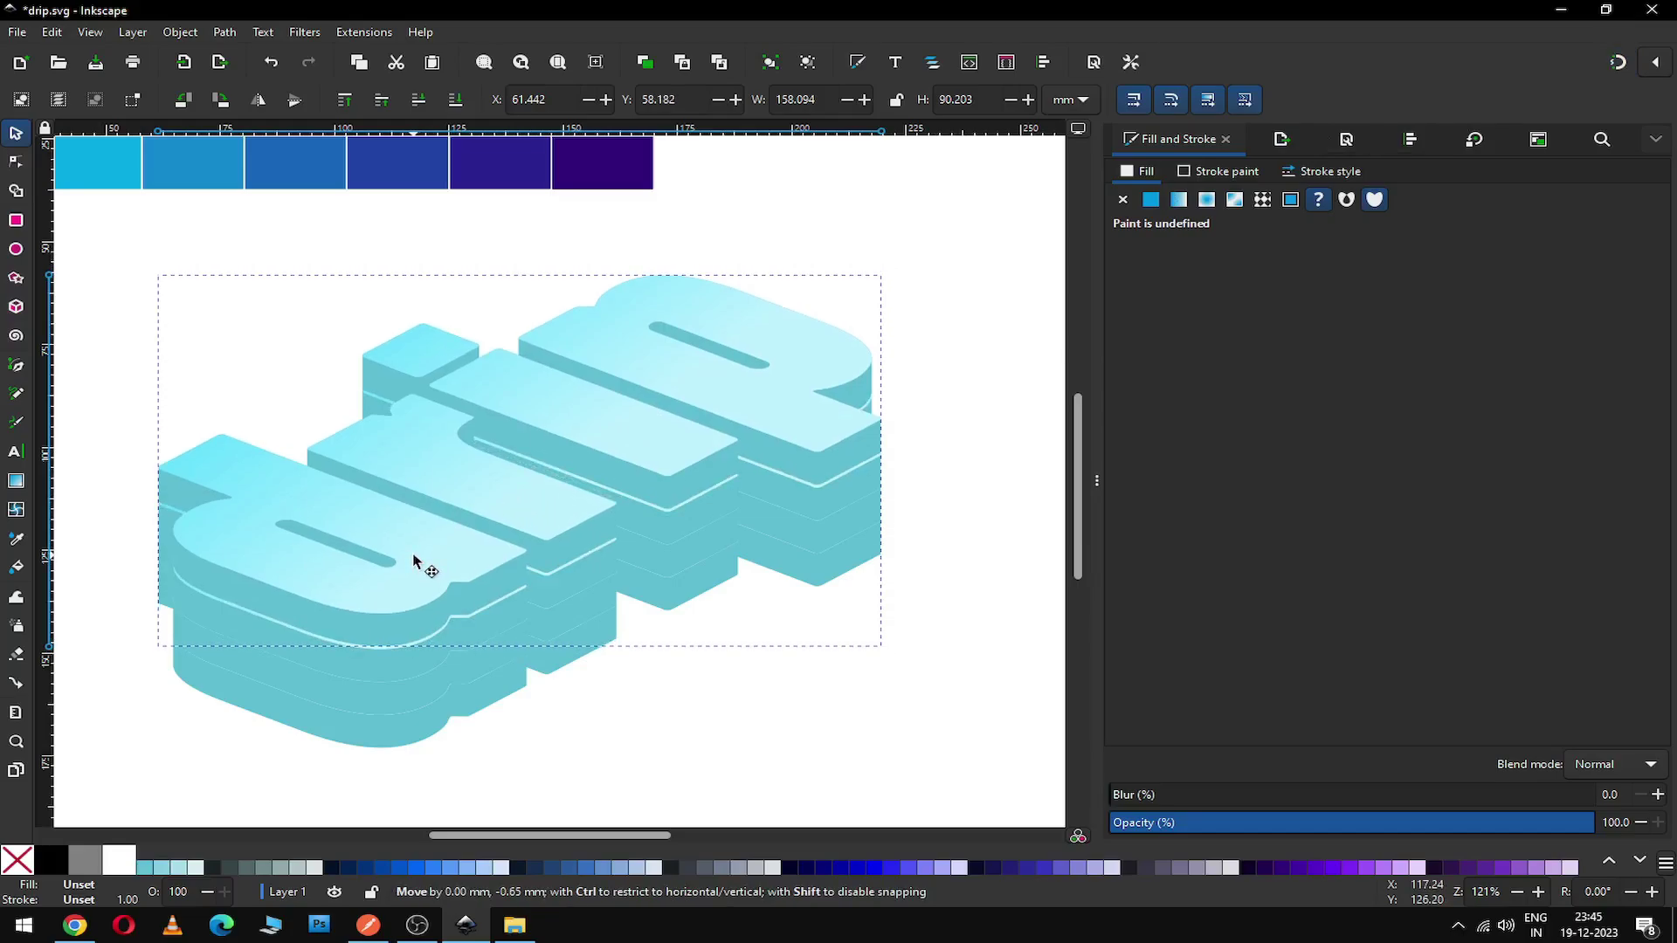
pyautogui.moveTo(414, 561); pyautogui.dragTo(409, 722)
pyautogui.press('Escape')
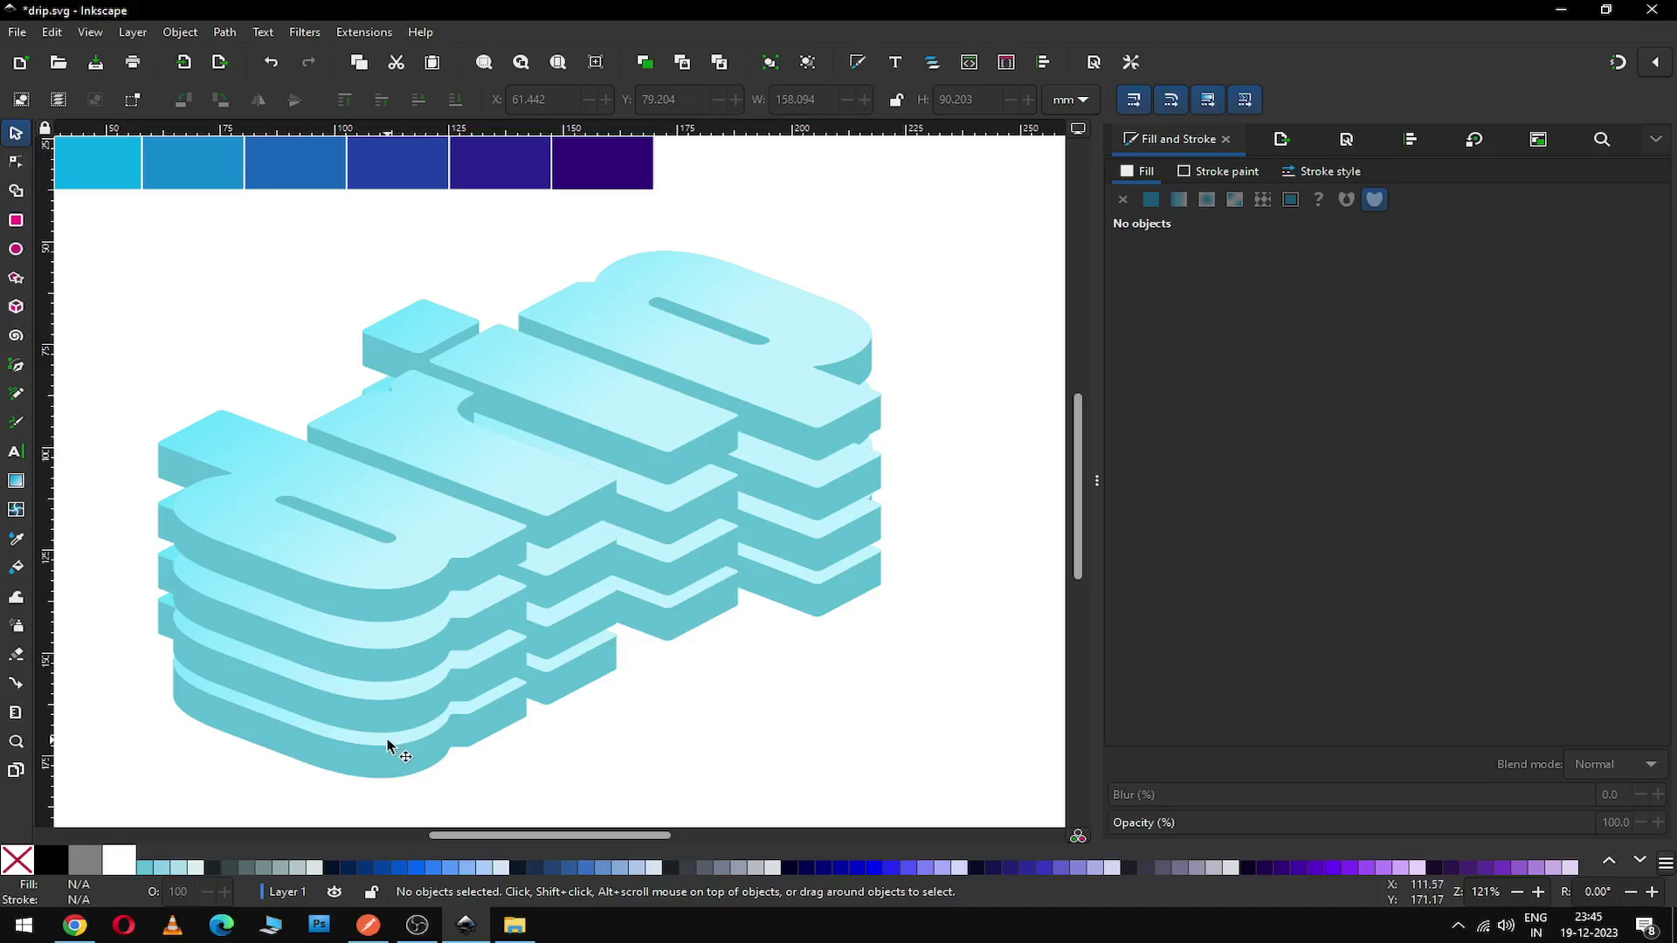
pyautogui.press('ctrl')
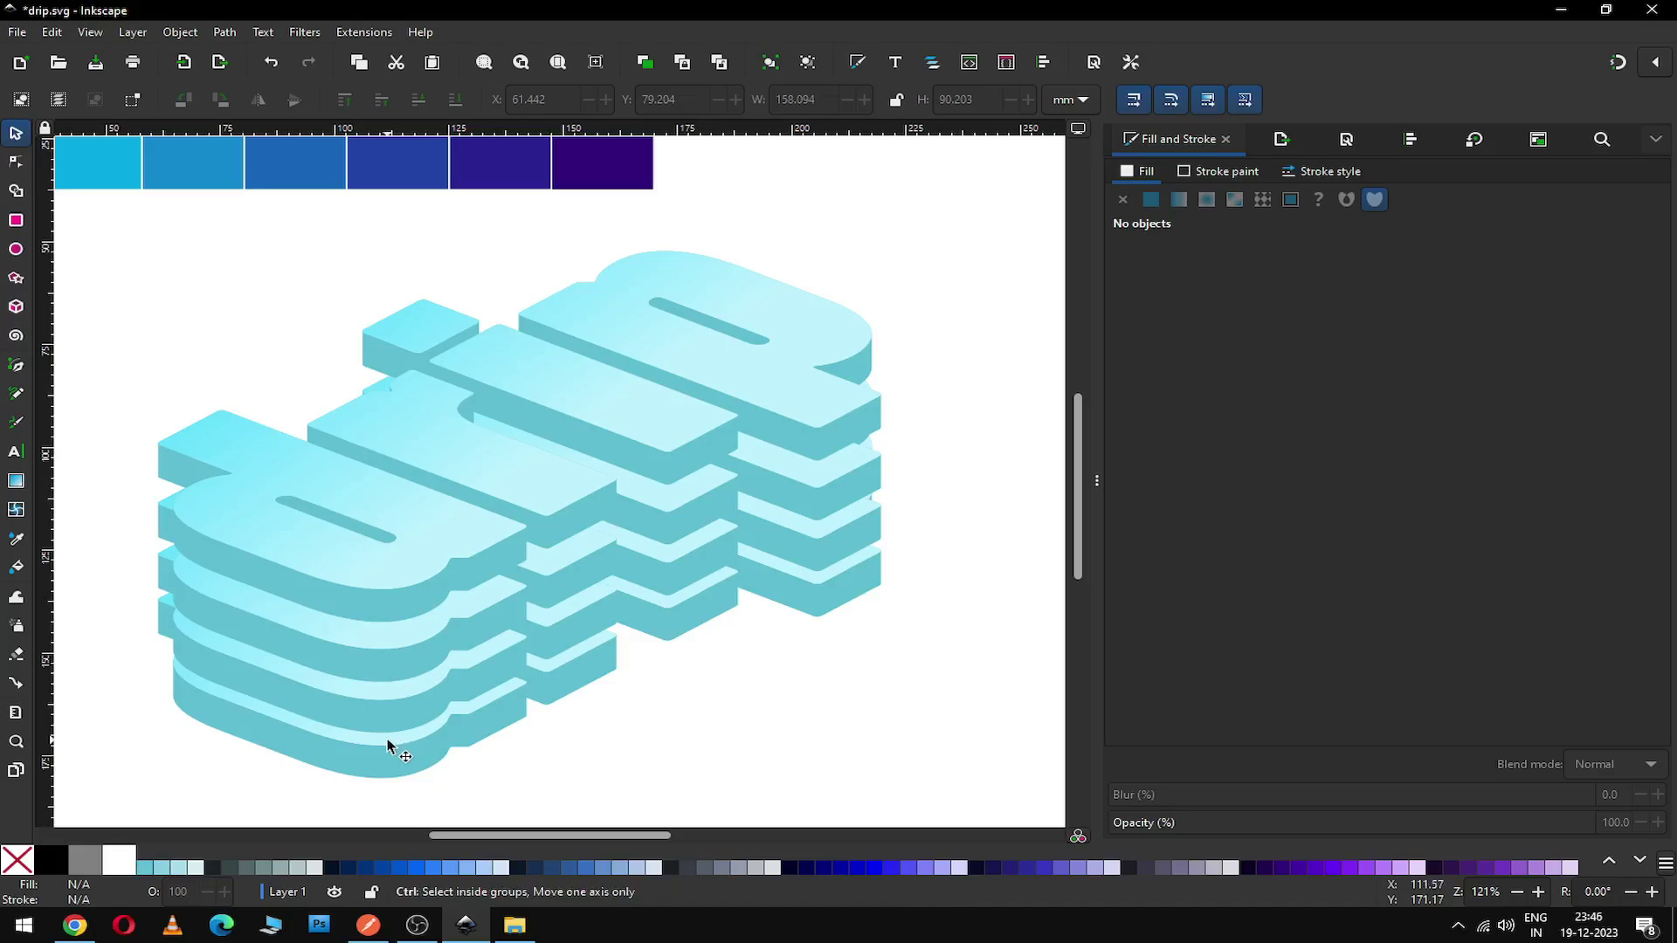
pyautogui.keyDown('ctrl'); pyautogui.click(388, 748); pyautogui.keyUp('ctrl')
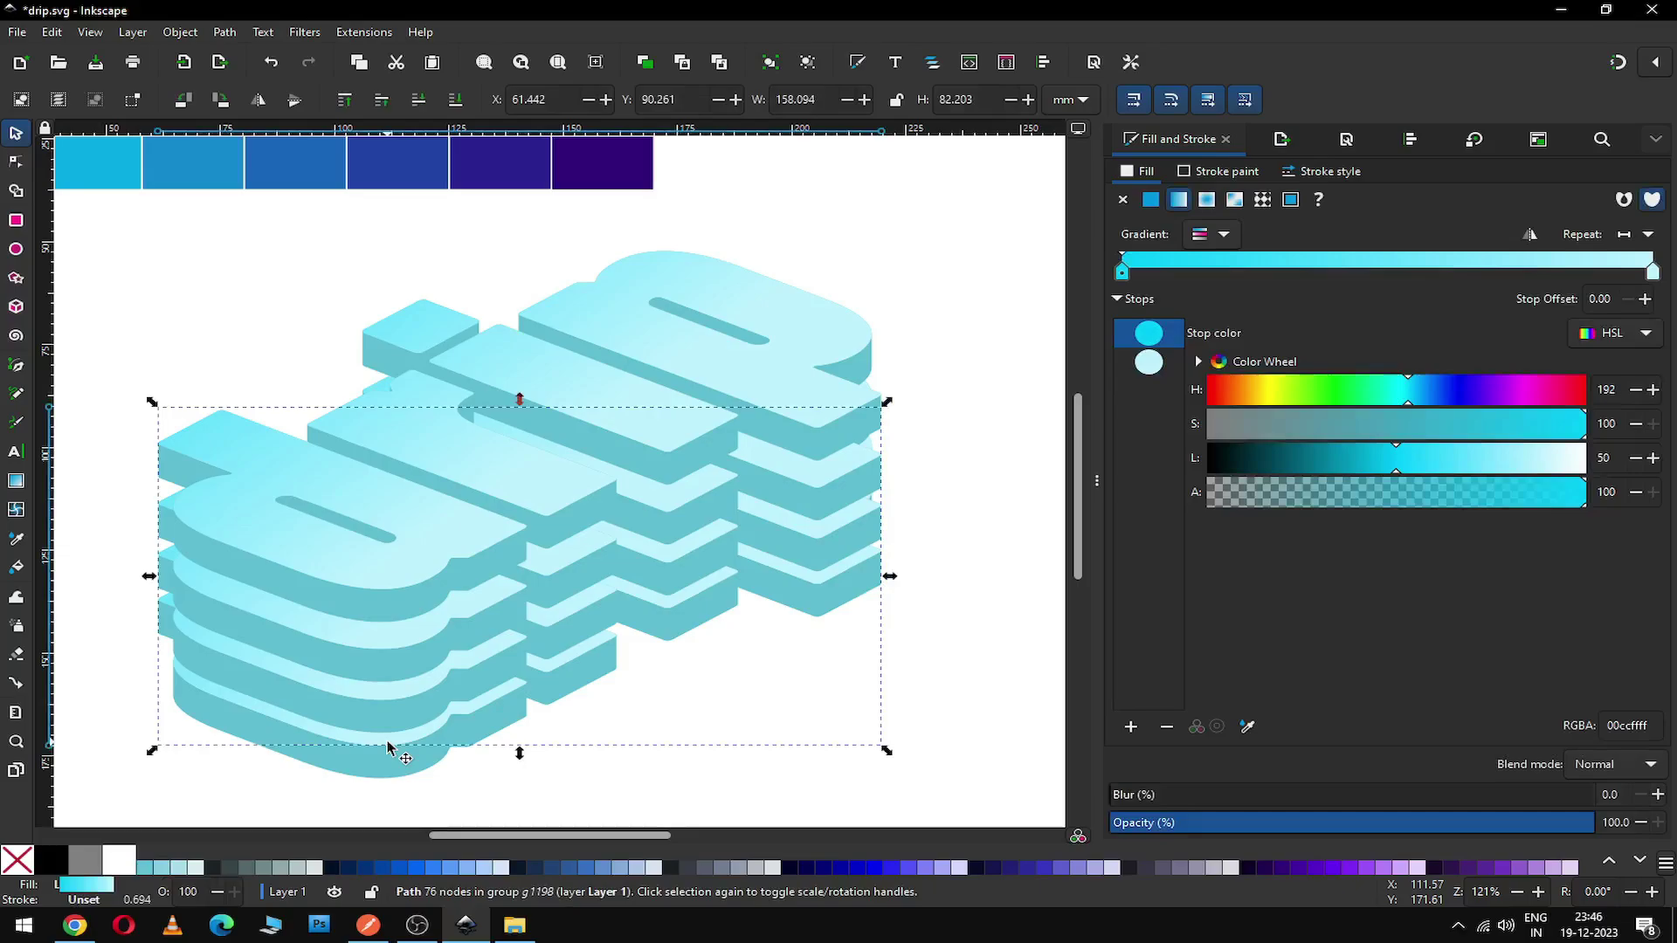
pyautogui.click(909, 255)
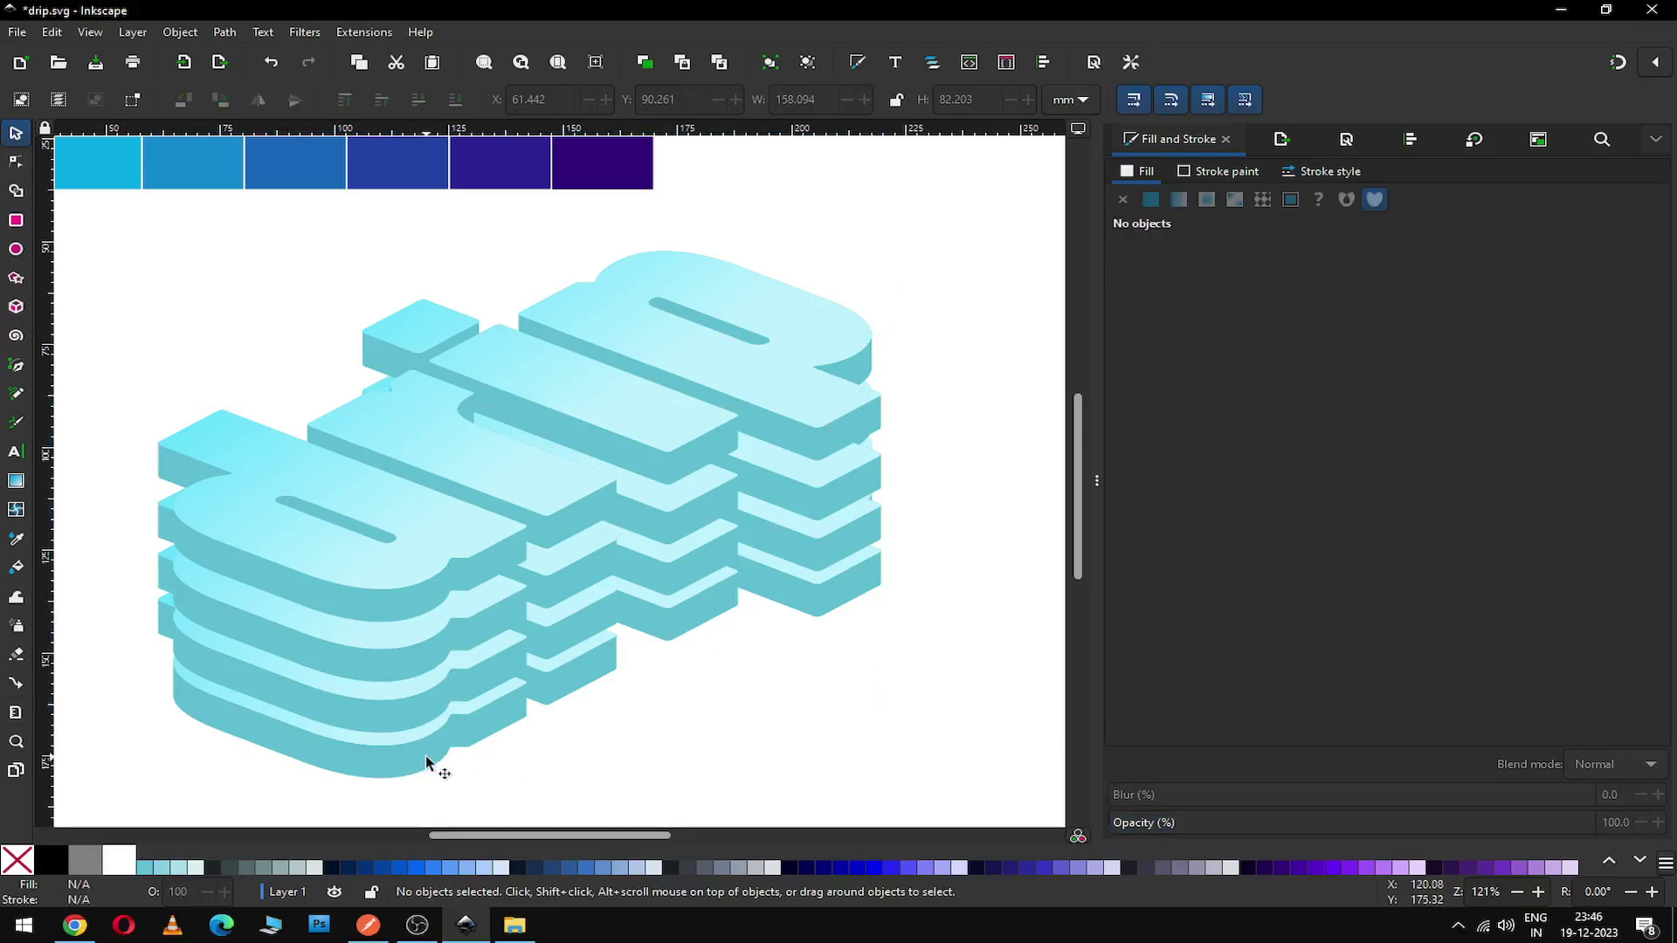
# Step: Fill the lowest lettering copy with the palette's darkest purple, 330080ff
pyautogui.press('-')
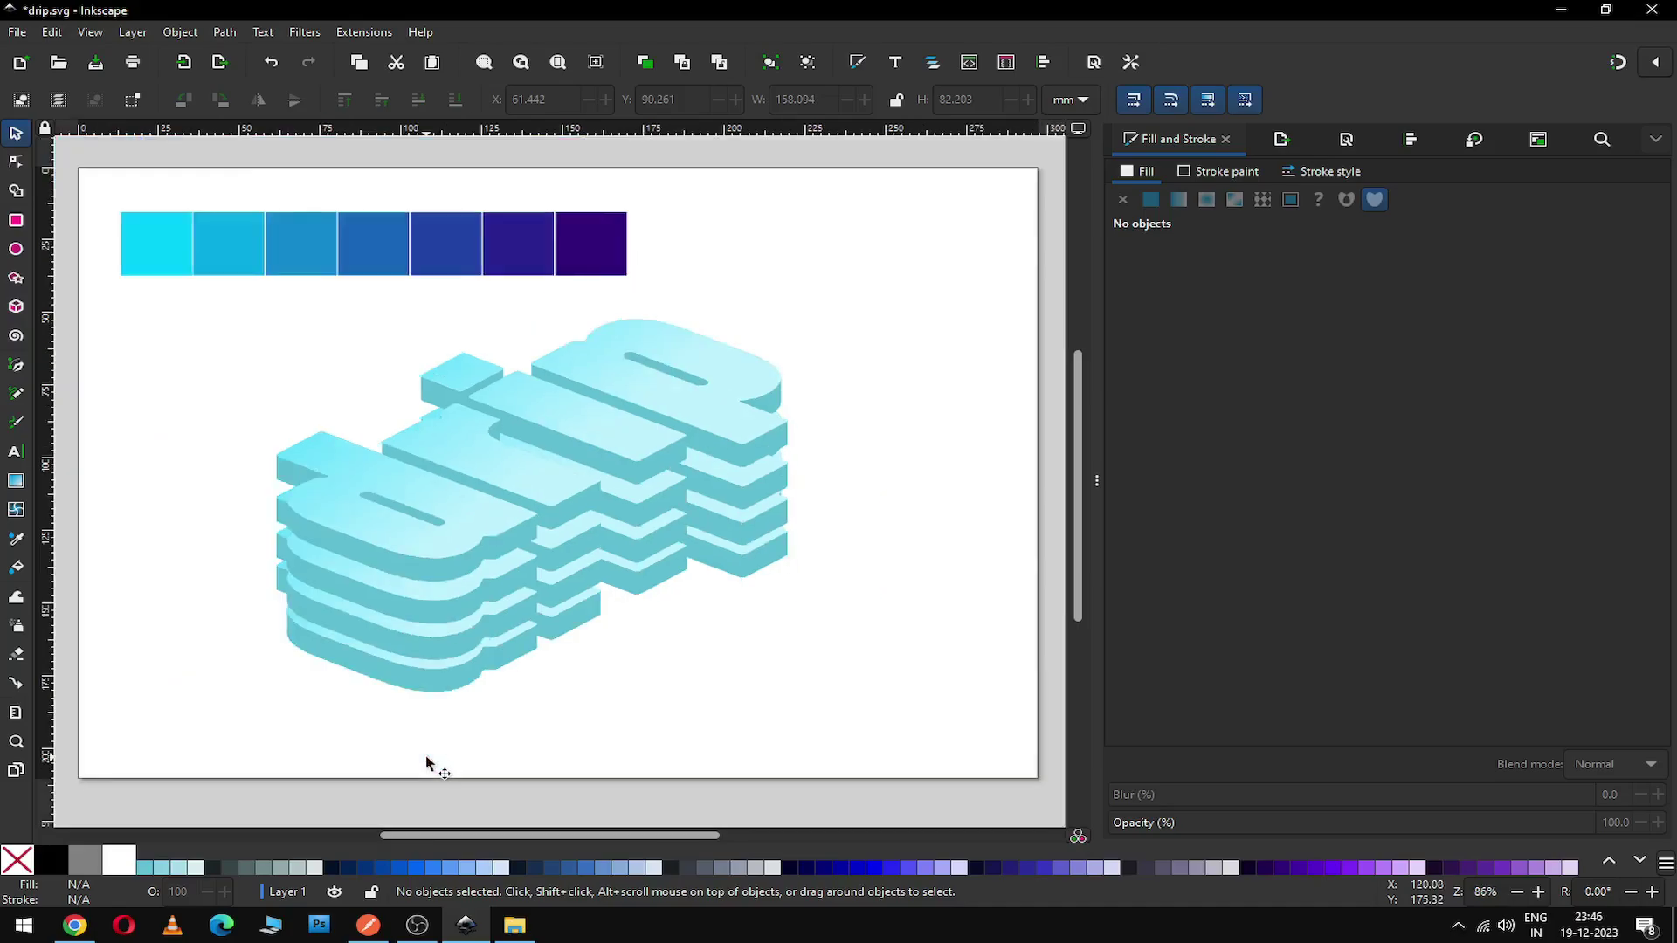
pyautogui.click(603, 249)
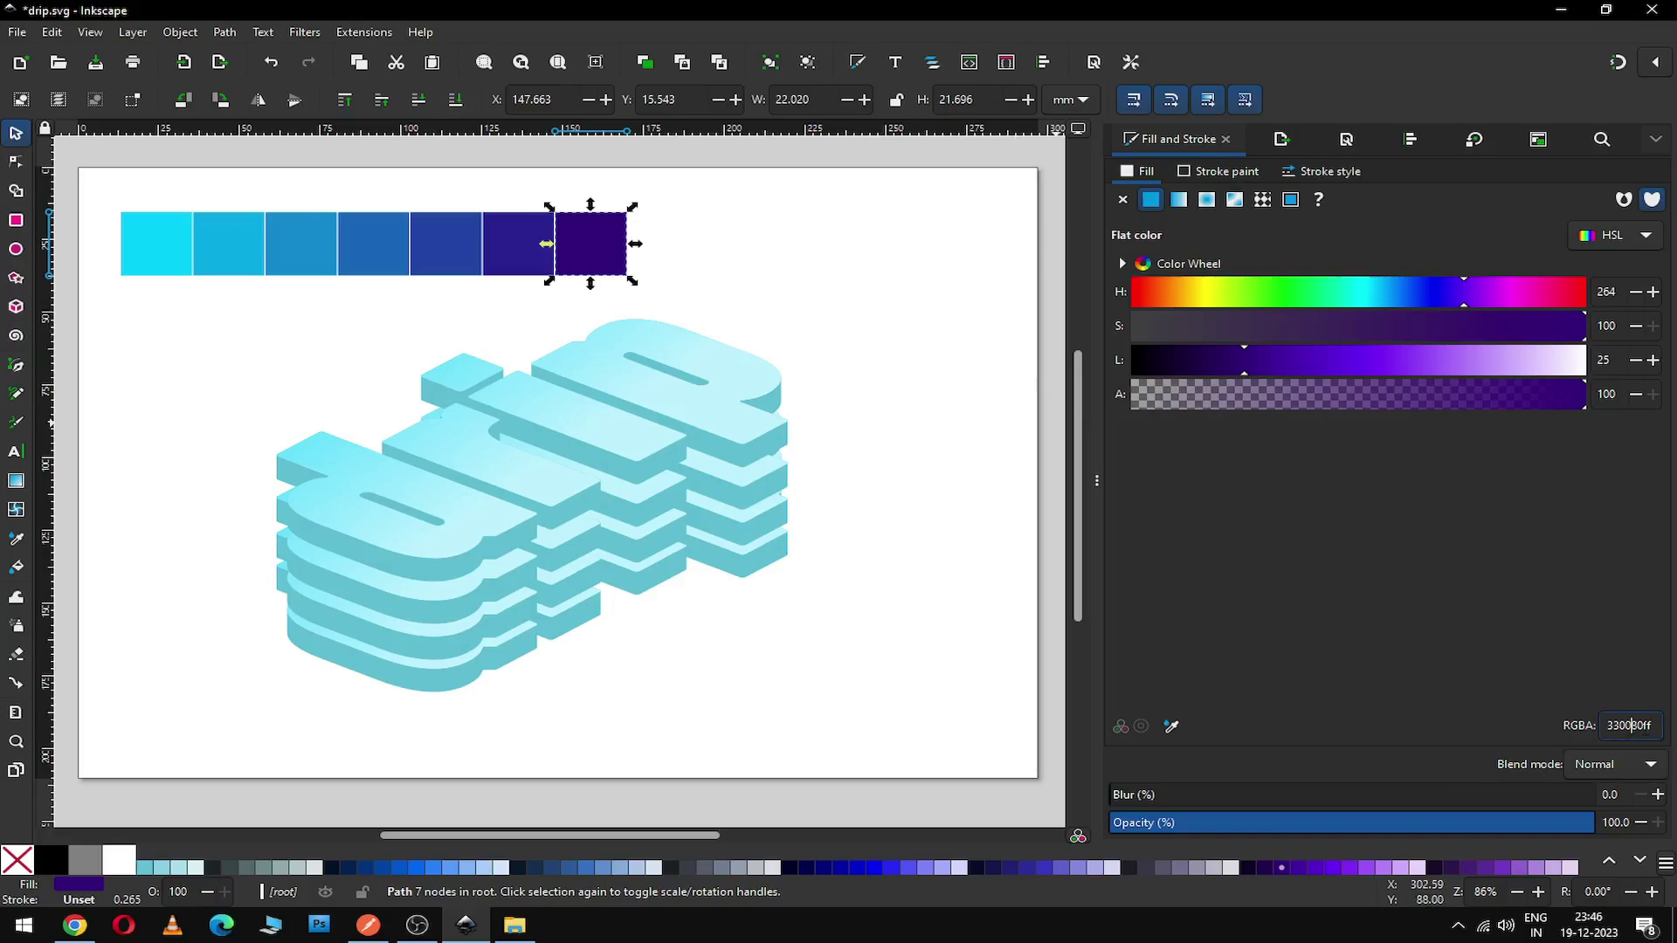
pyautogui.doubleClick(1631, 725)
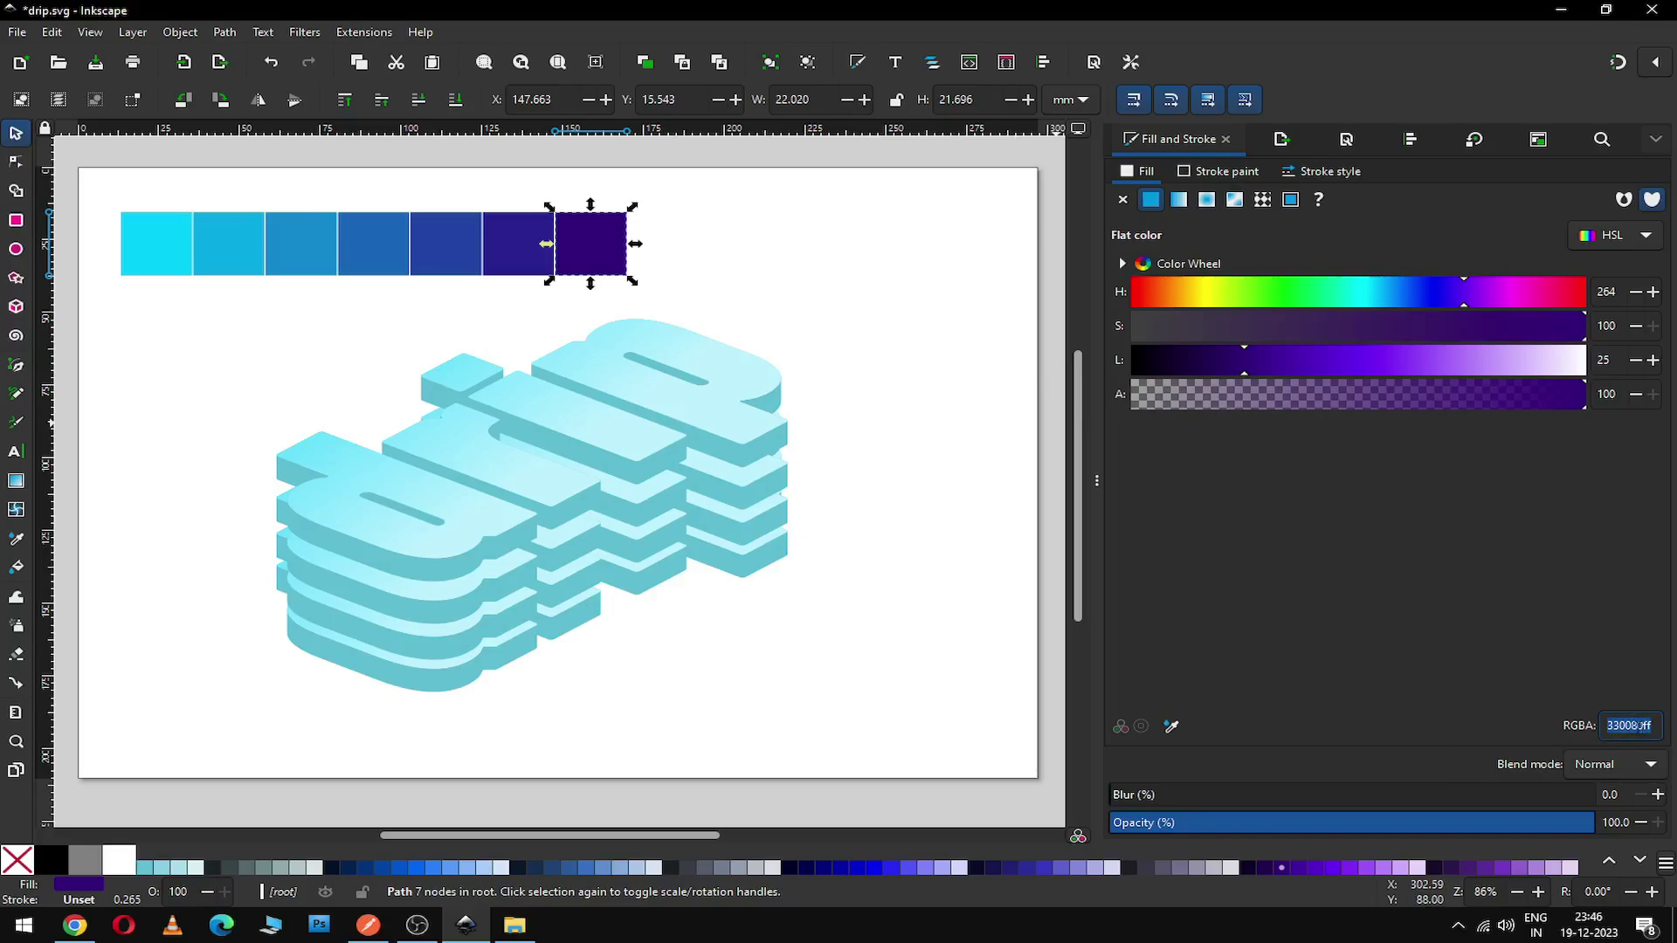
pyautogui.click(476, 686)
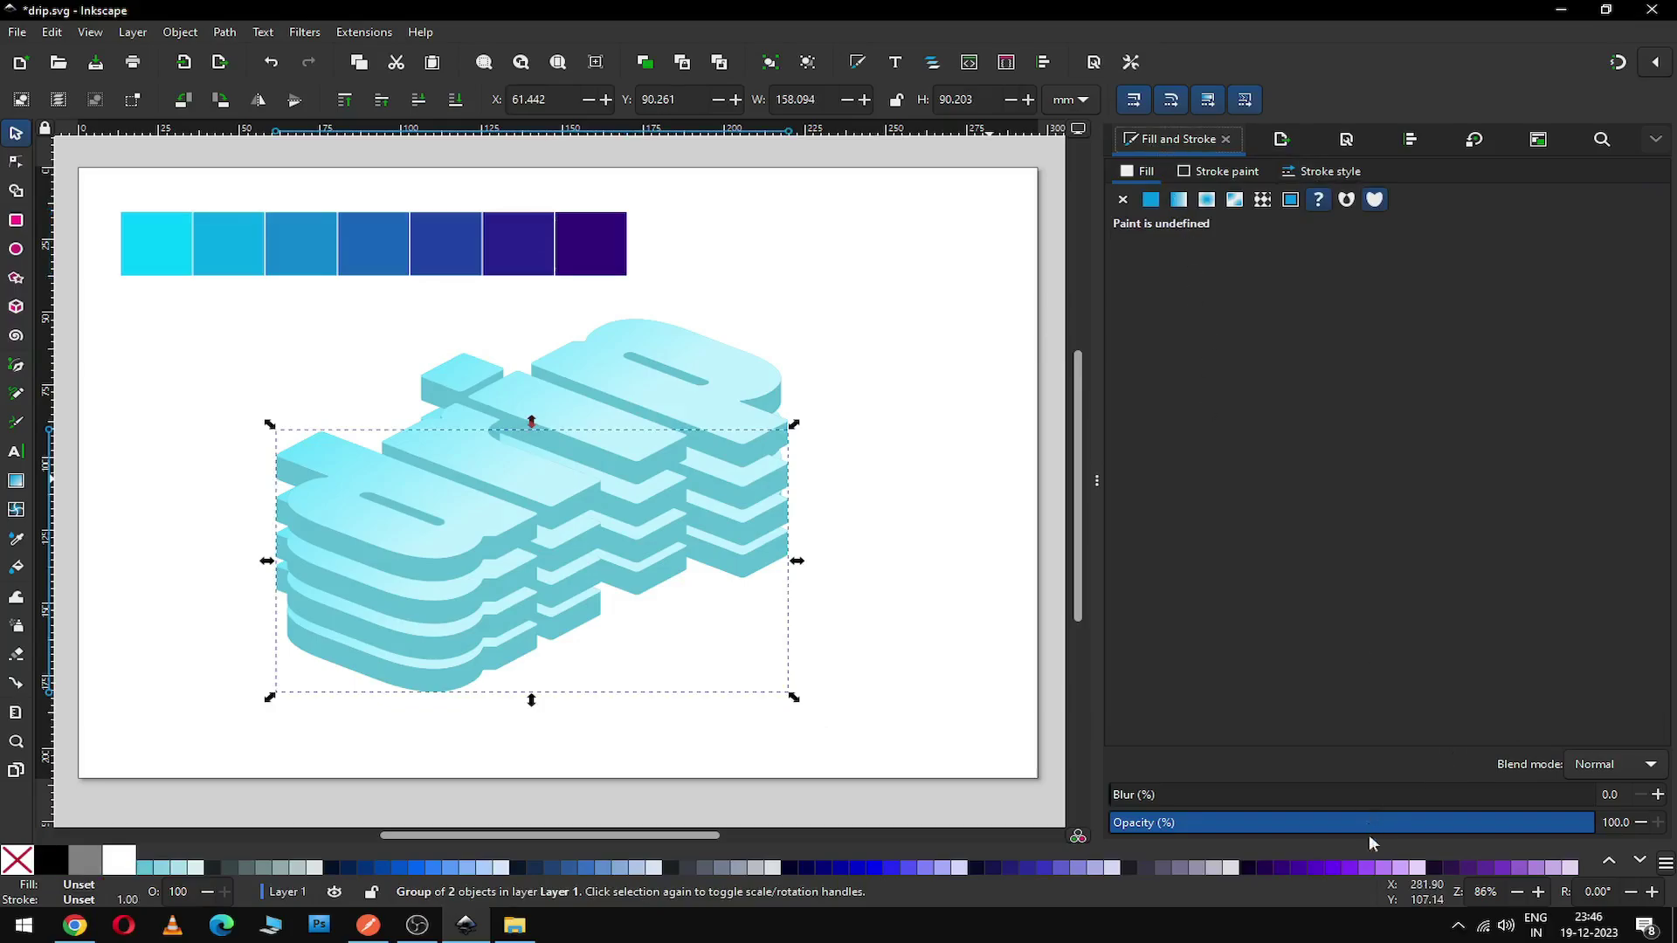
pyautogui.click(1267, 867)
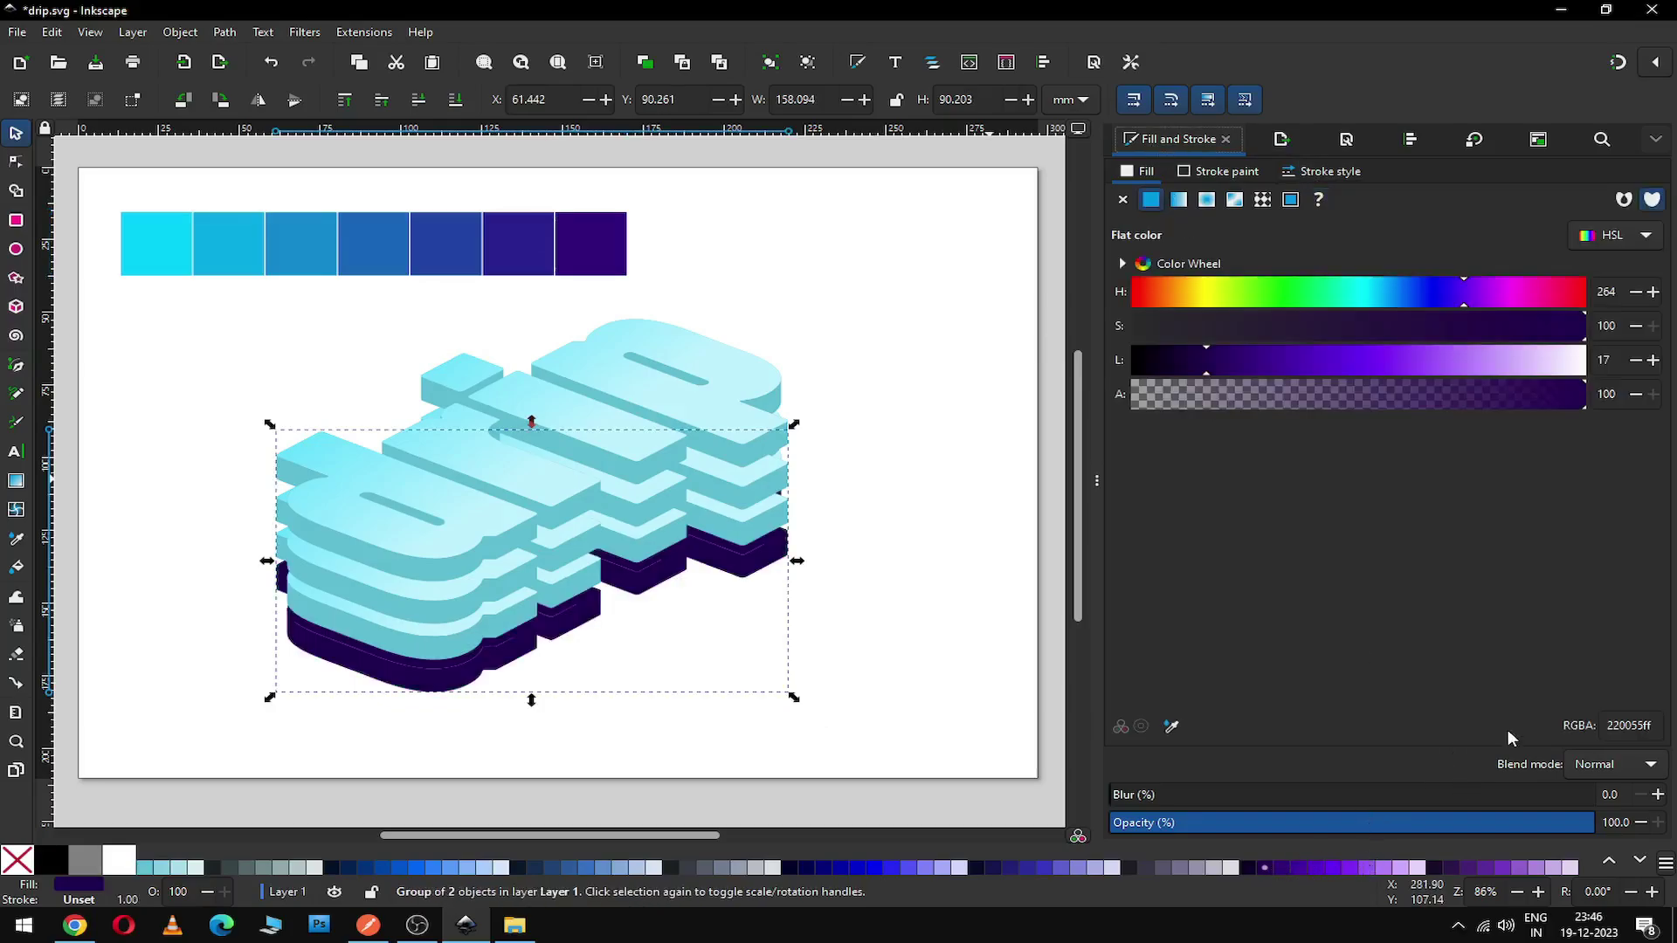
pyautogui.tripleClick(1636, 725)
pyautogui.write('330080ff')
pyautogui.press('Return')
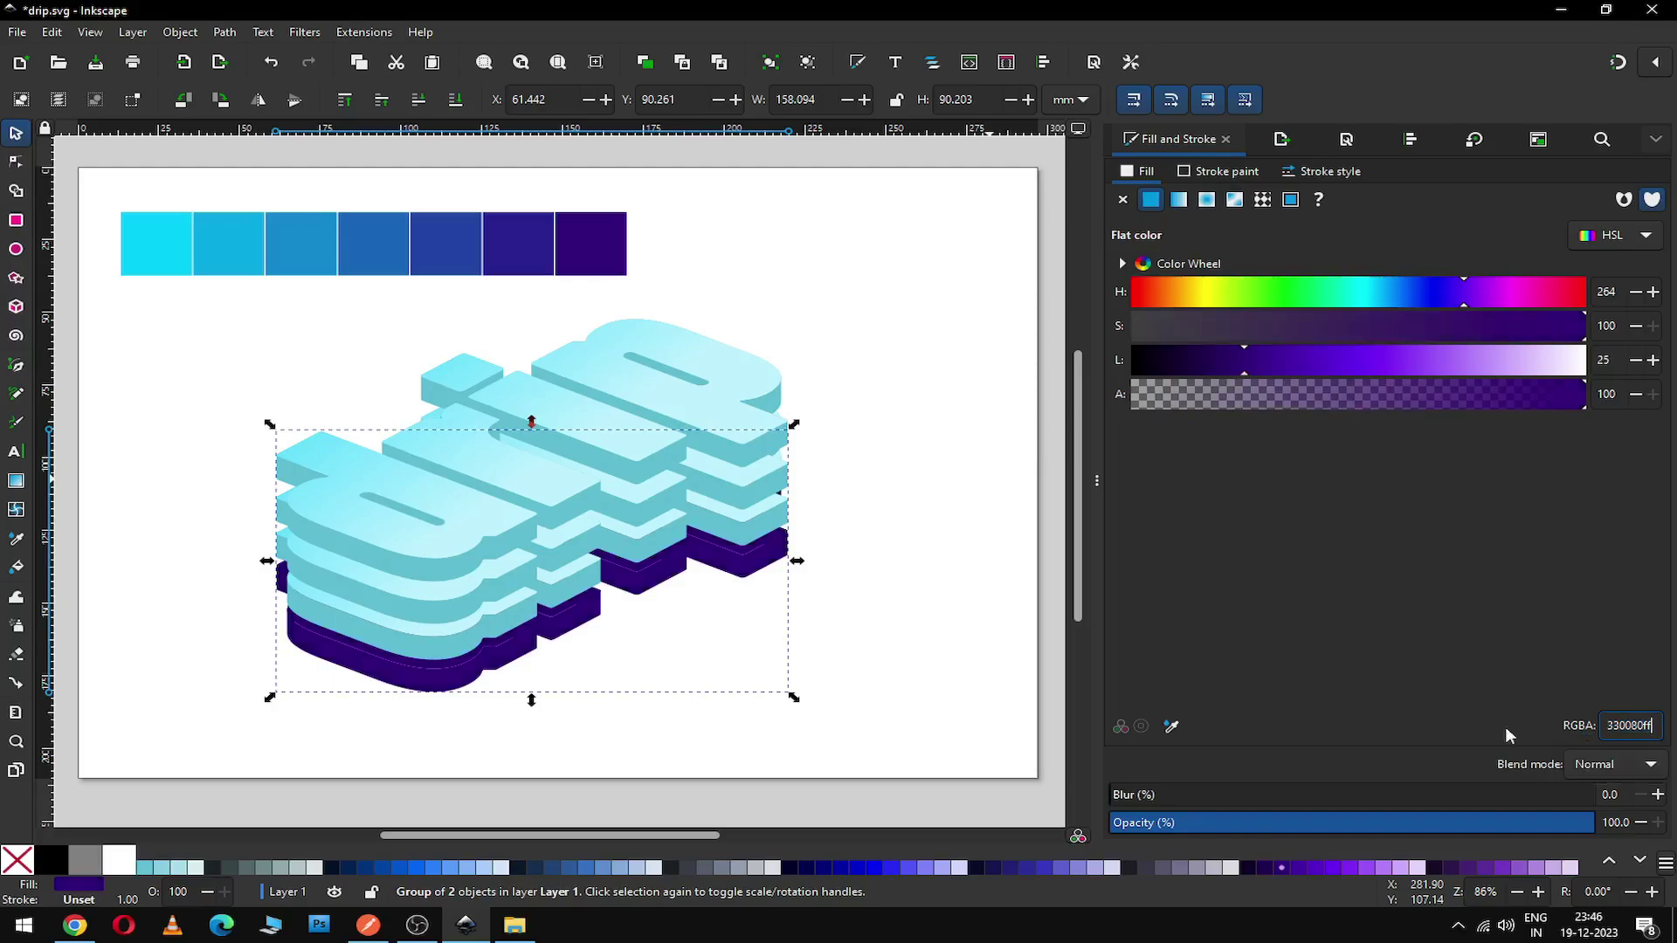
pyautogui.click(915, 633)
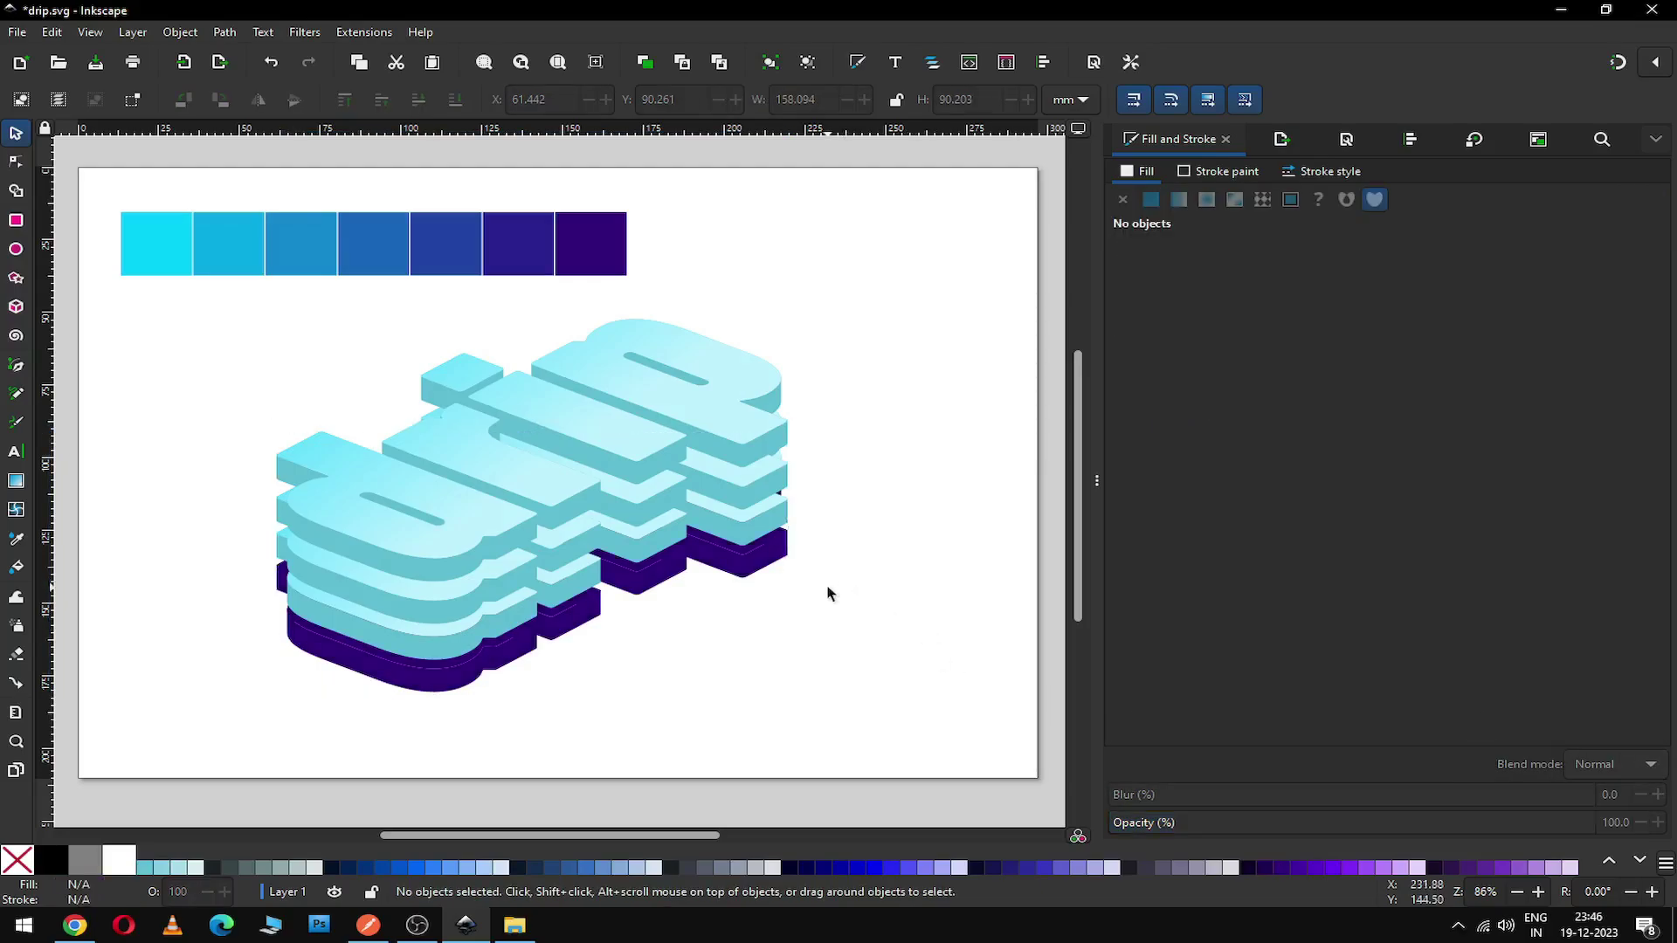
# Step: Fill the second-lowest lettering copy with the fifth palette swatch's blue, 2244aaff
pyautogui.click(449, 248)
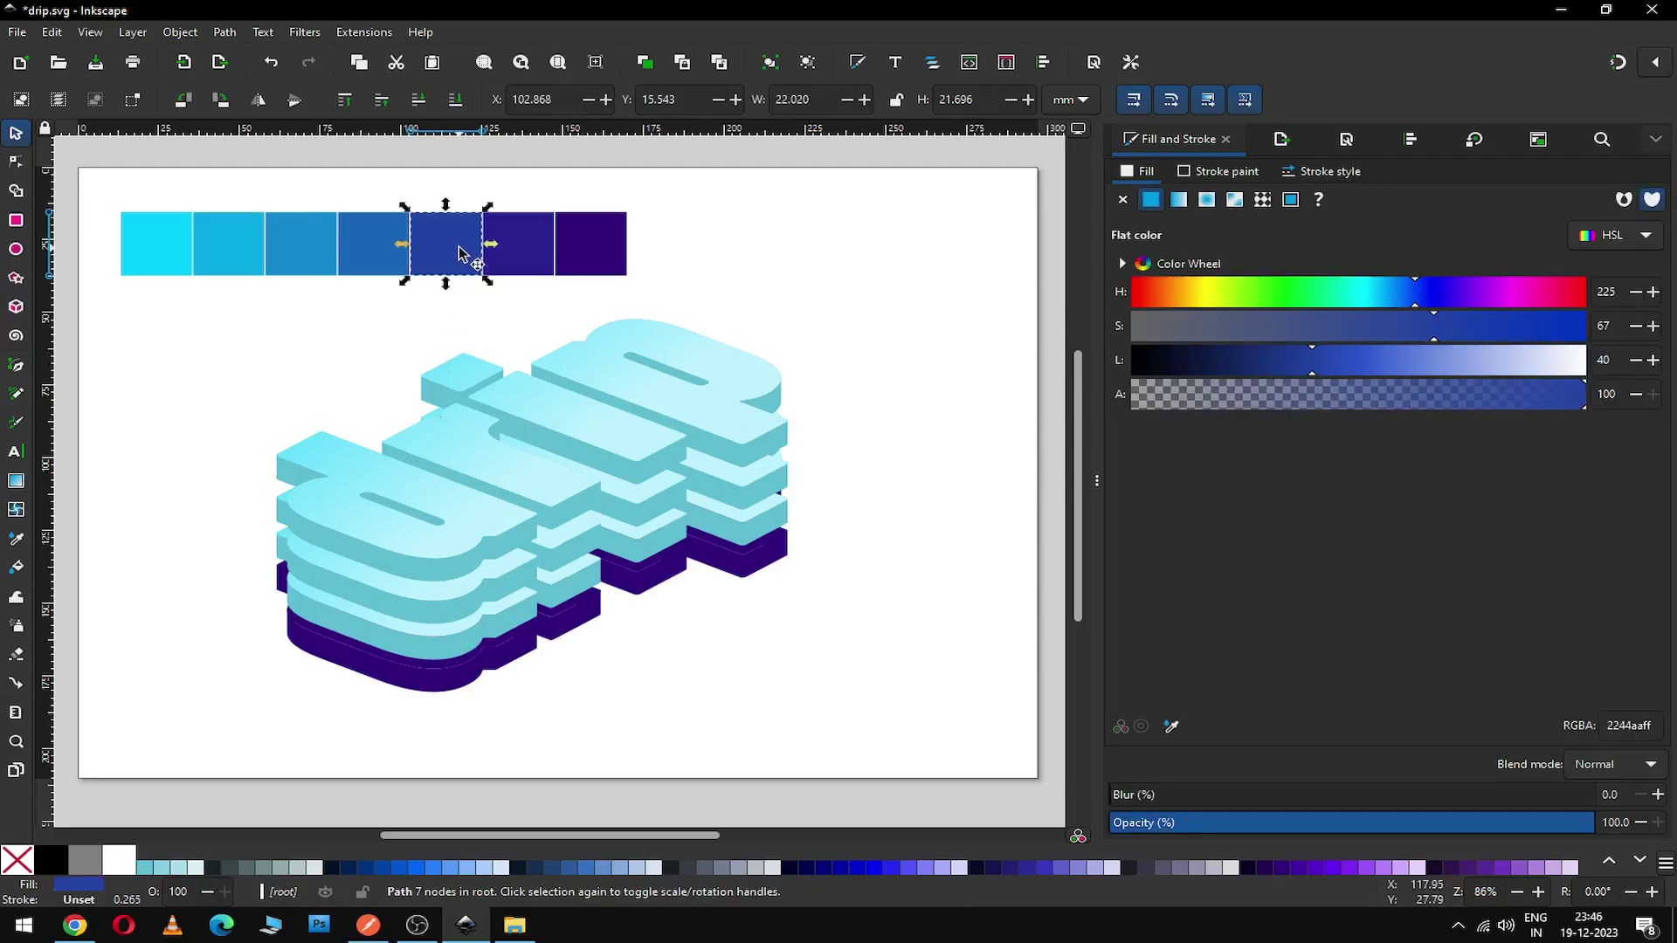
pyautogui.doubleClick(1636, 725)
pyautogui.hotkey('ctrl', 'c')
pyautogui.click(476, 647)
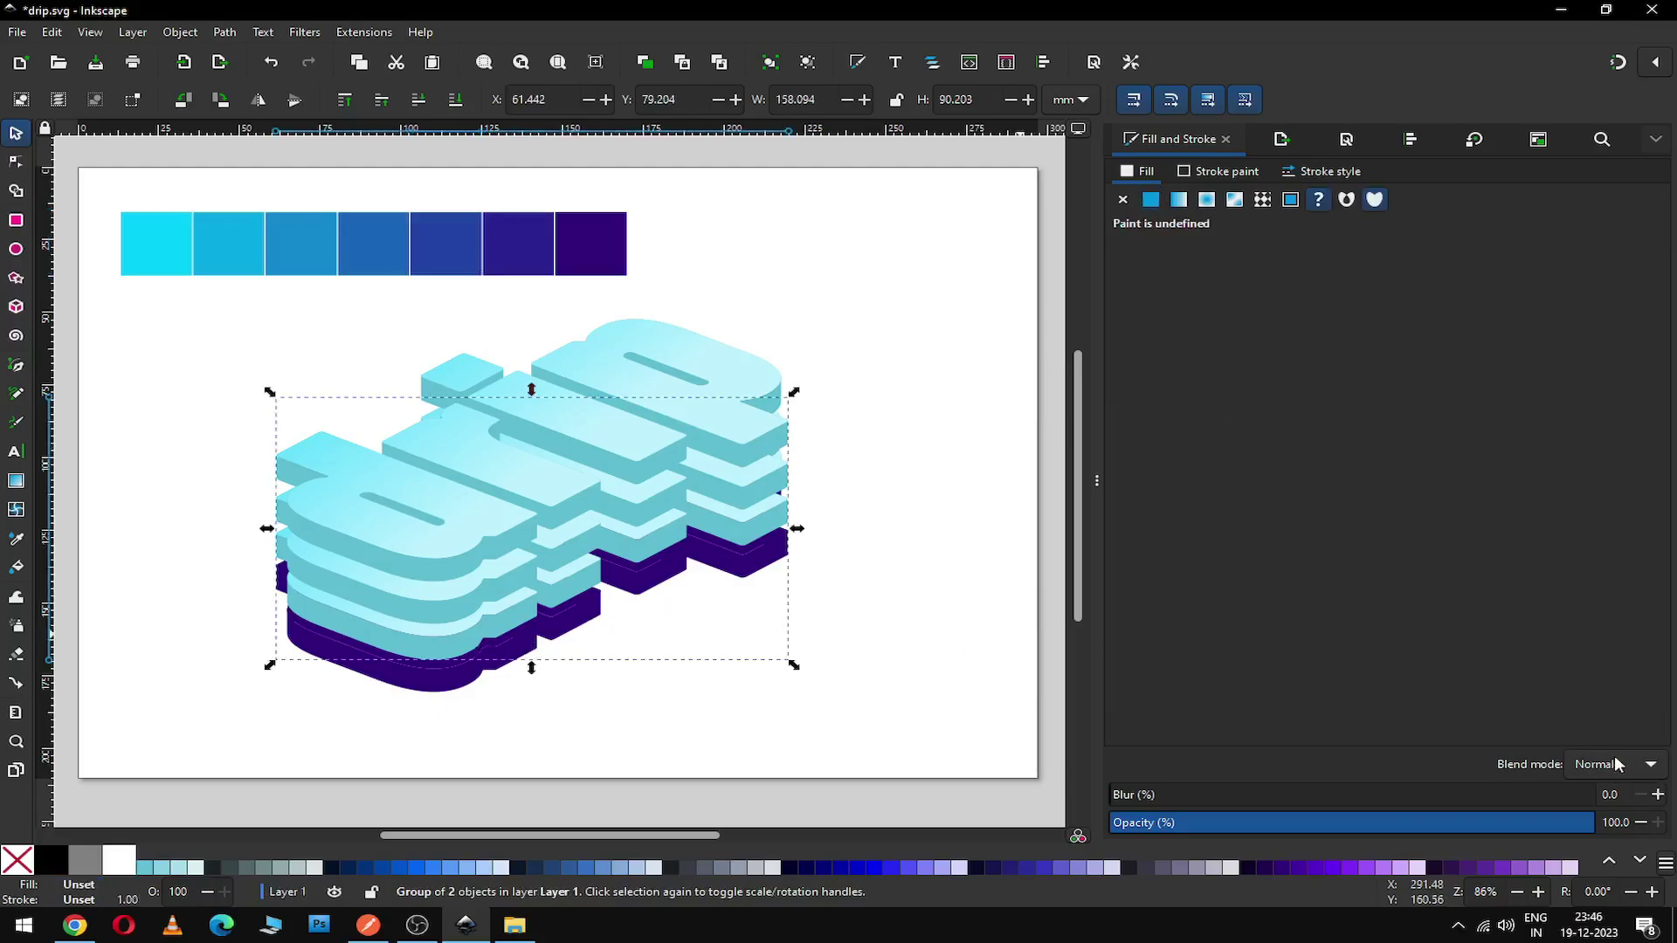
pyautogui.click(1282, 868)
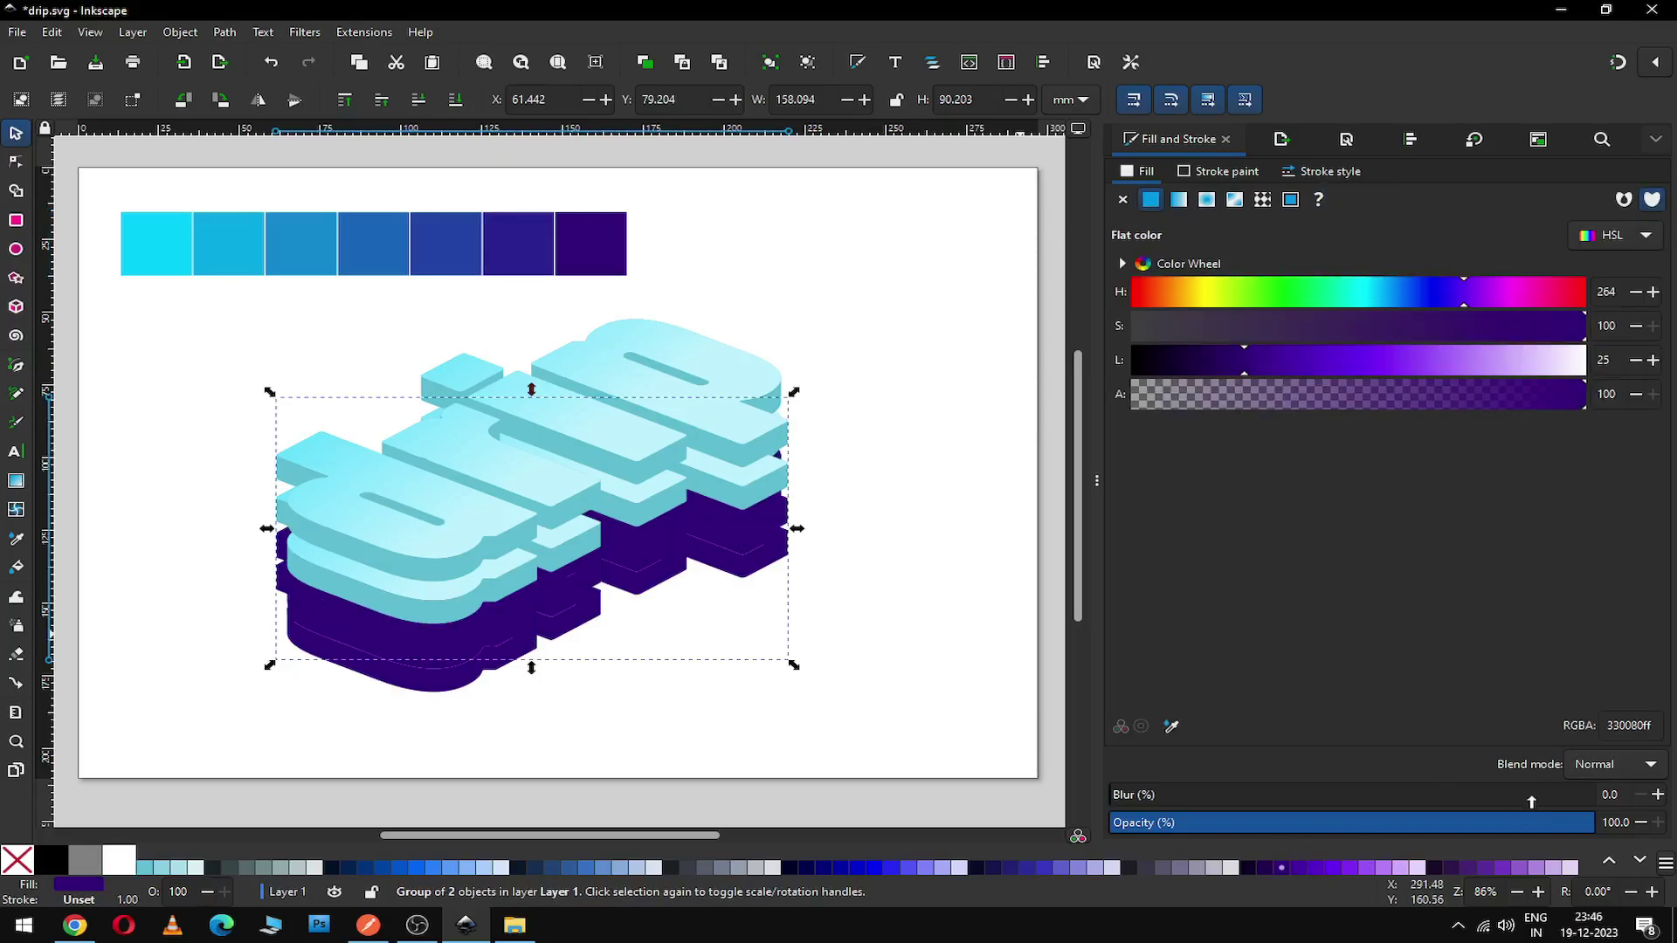
pyautogui.doubleClick(1630, 725)
pyautogui.hotkey('ctrl', 'v')
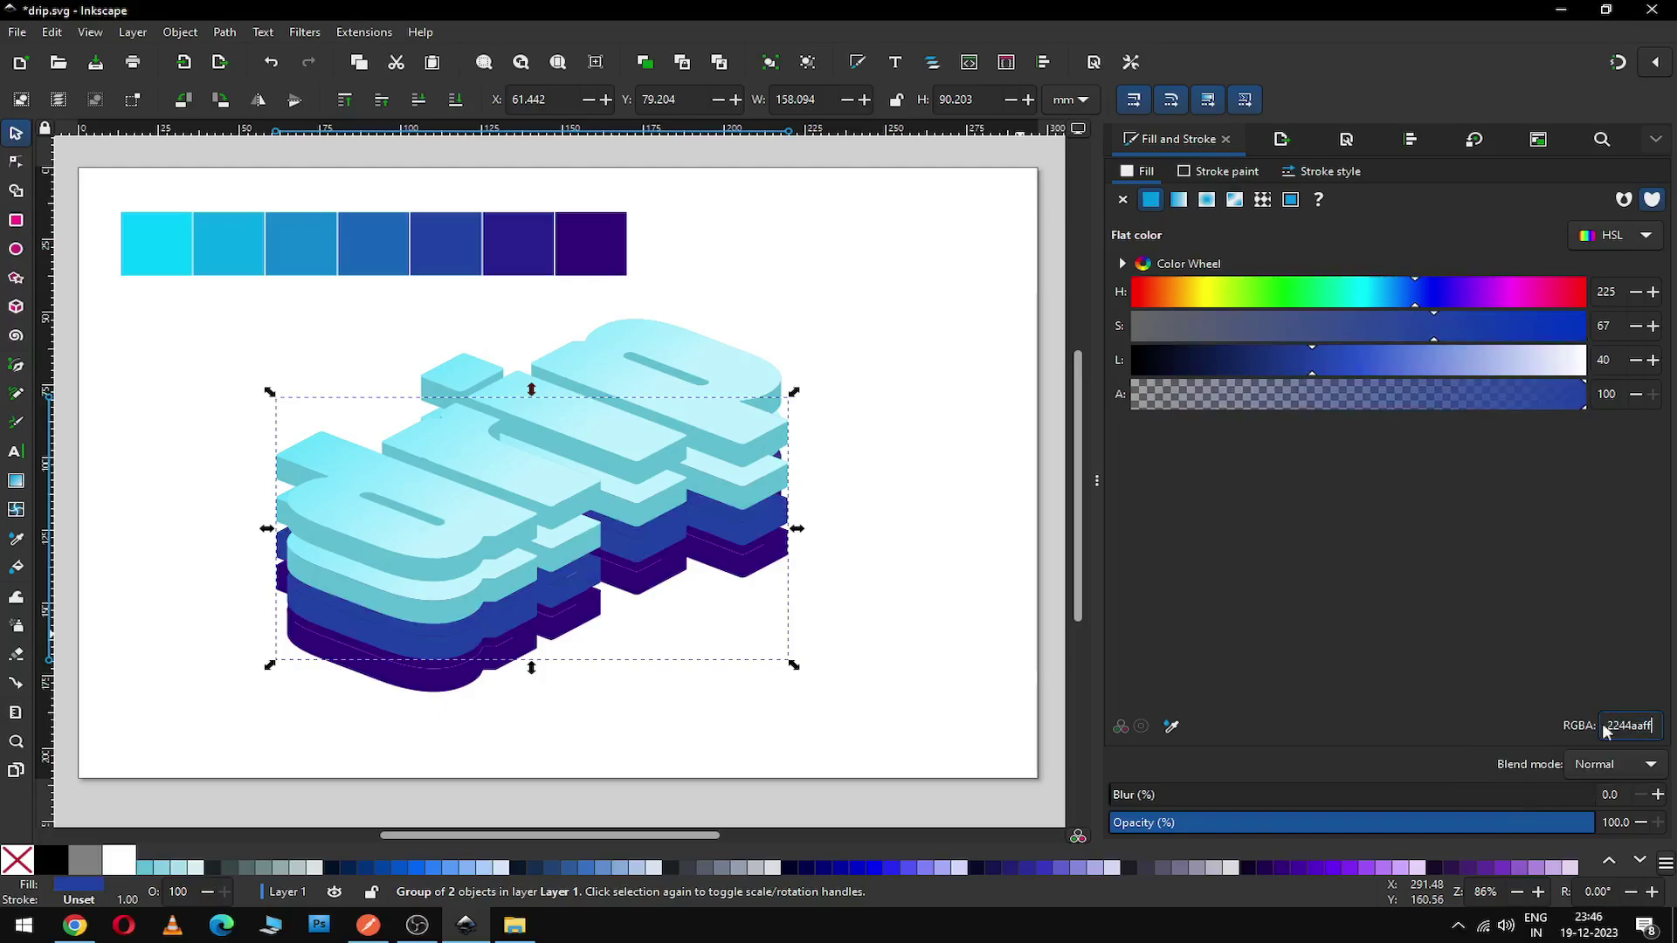
pyautogui.click(862, 656)
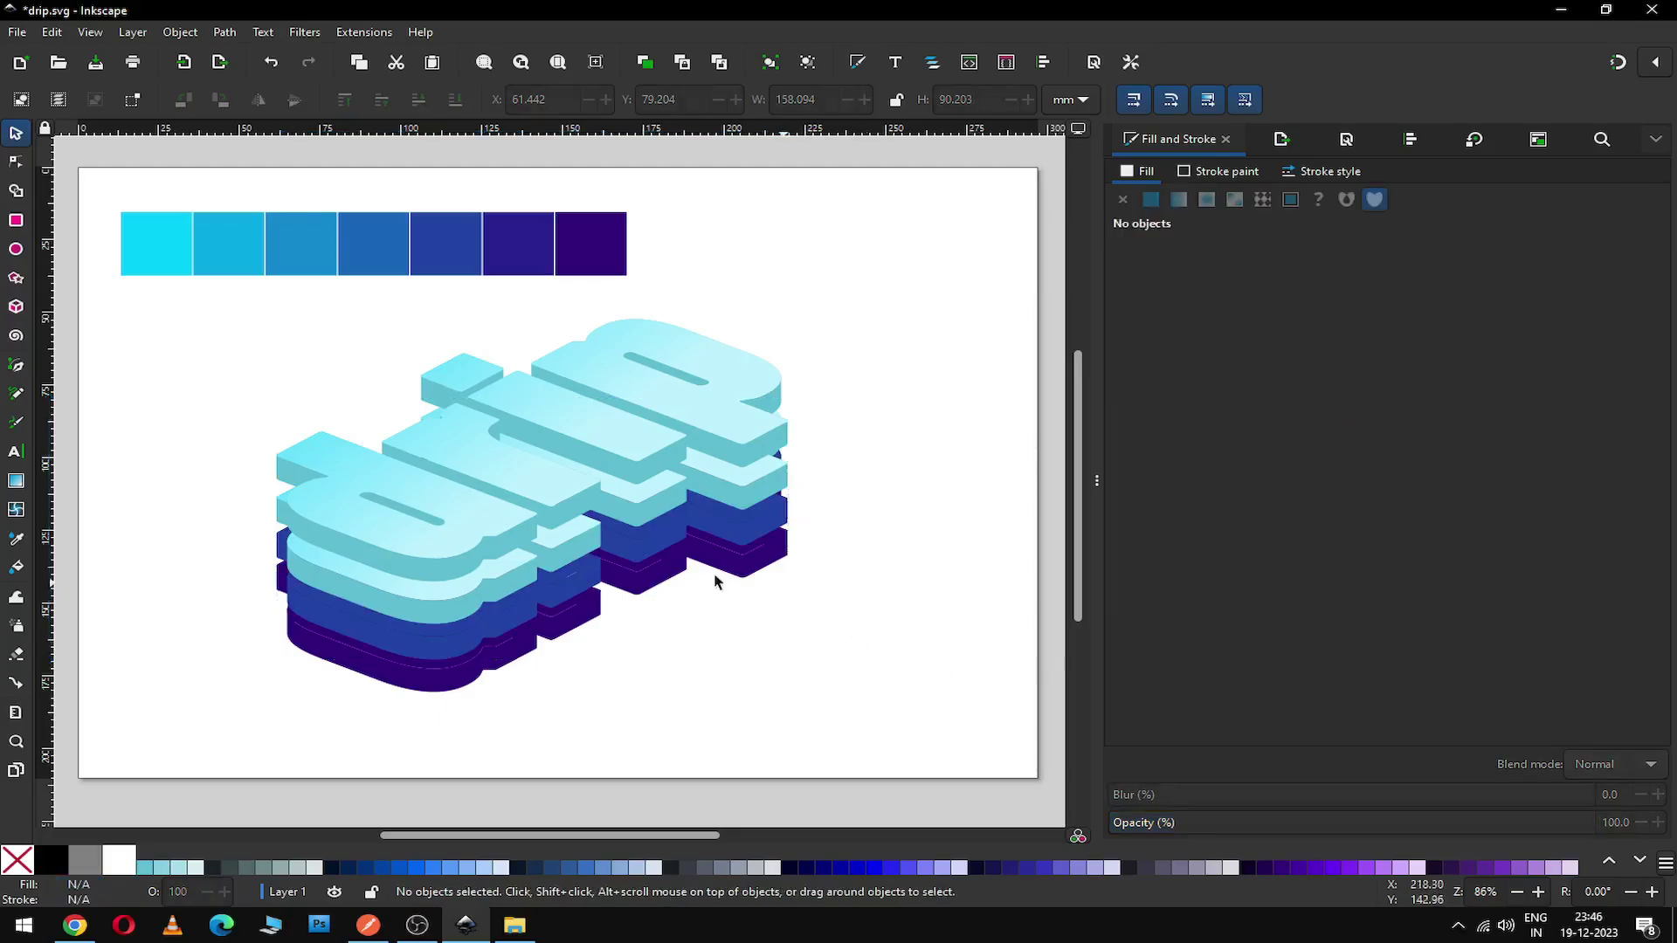
# Step: Fill the lettering copy directly beneath the top one with the second palette swatch's light blue, 08aae9ff
pyautogui.click(487, 588)
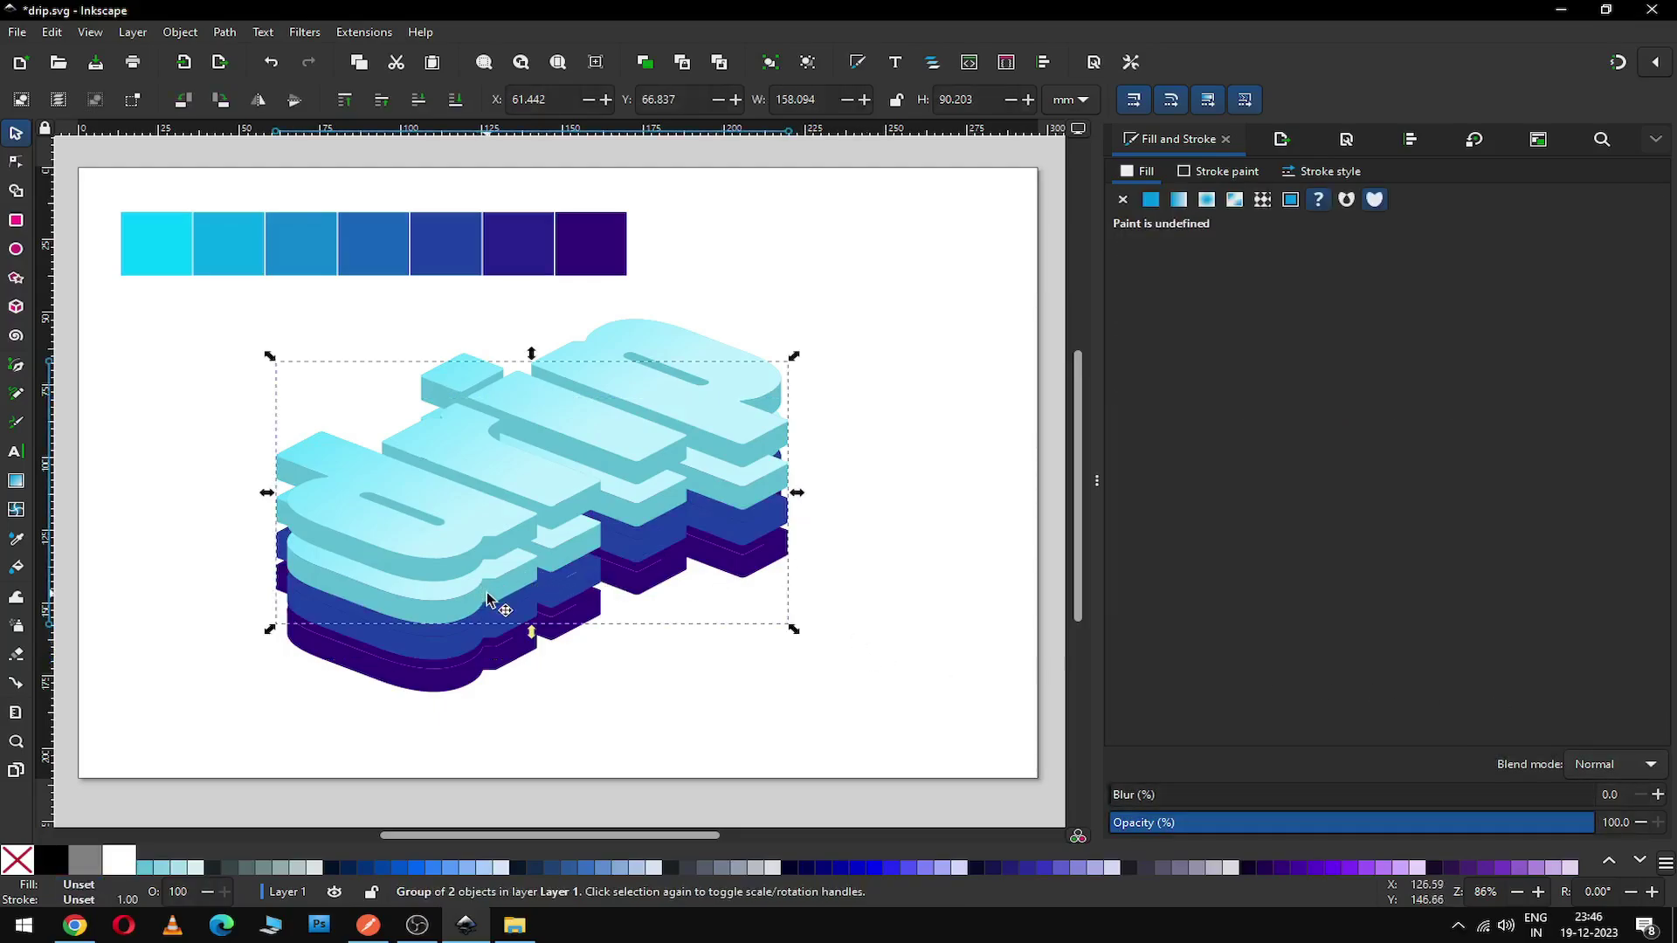
pyautogui.click(232, 265)
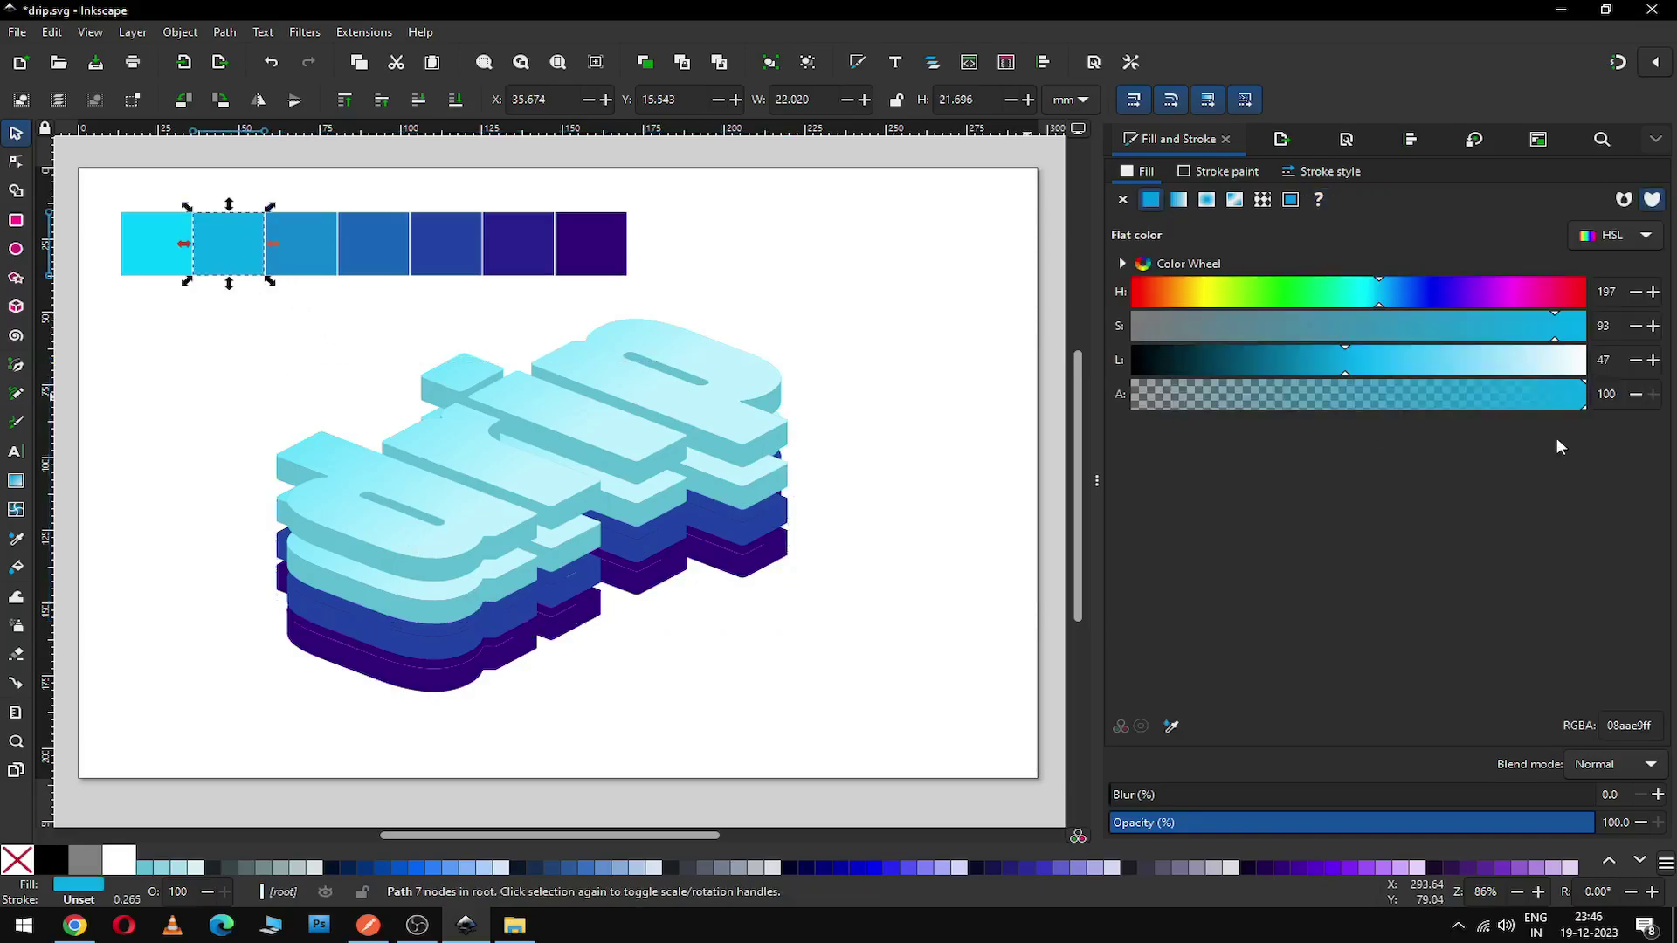
pyautogui.doubleClick(1639, 726)
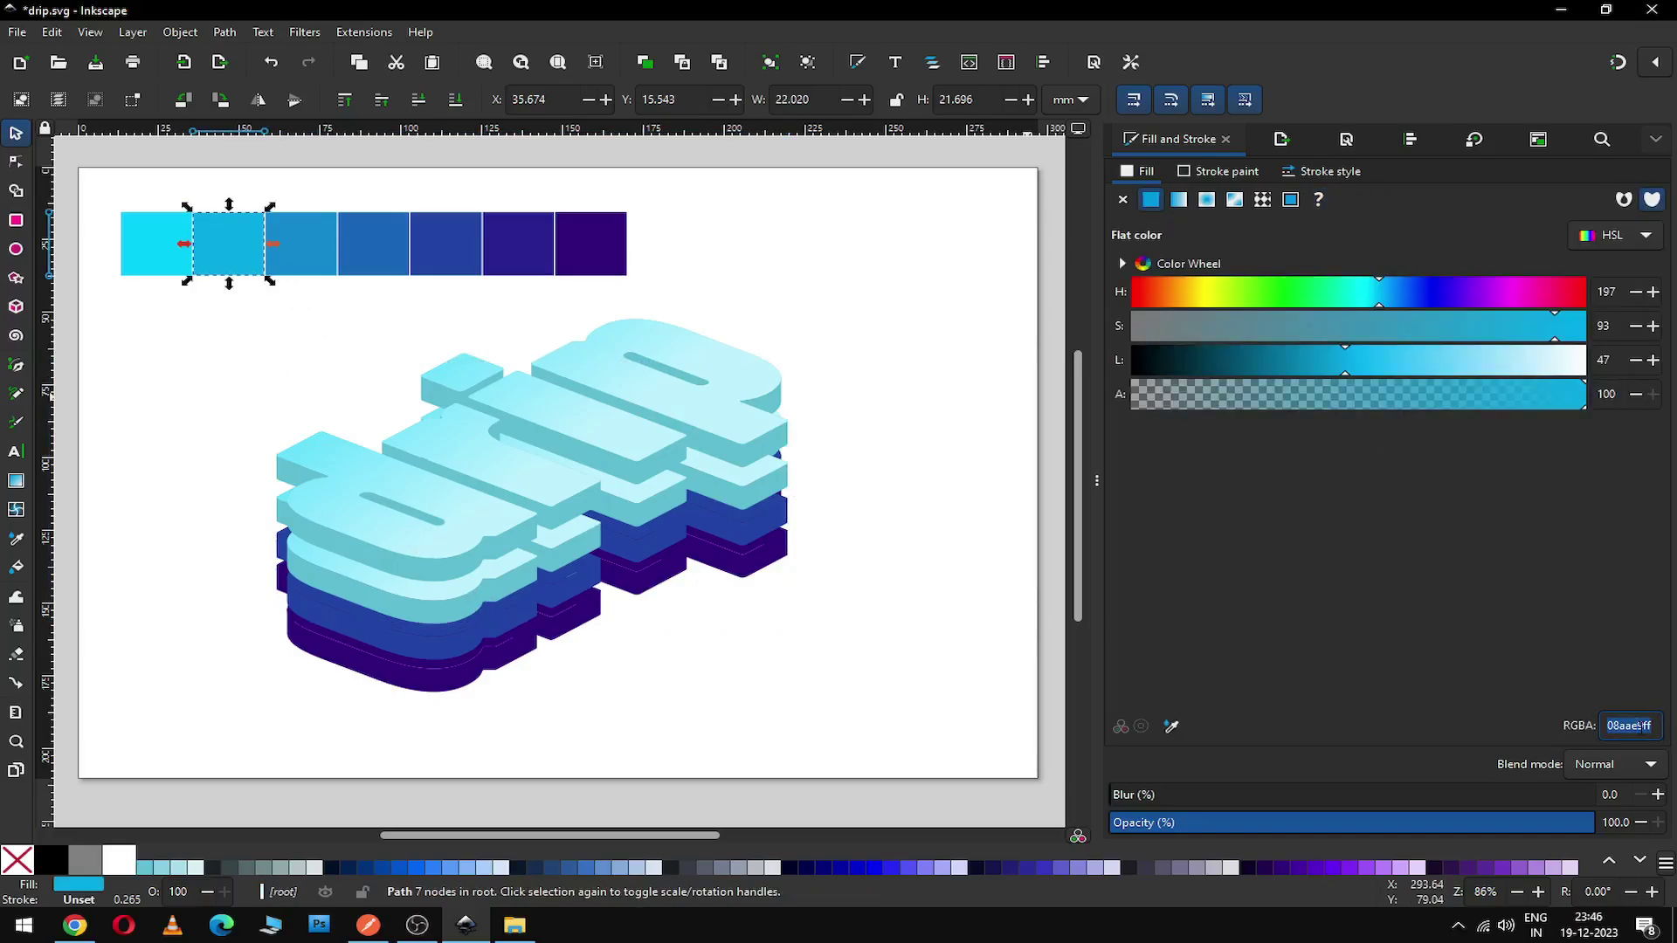
pyautogui.click(436, 612)
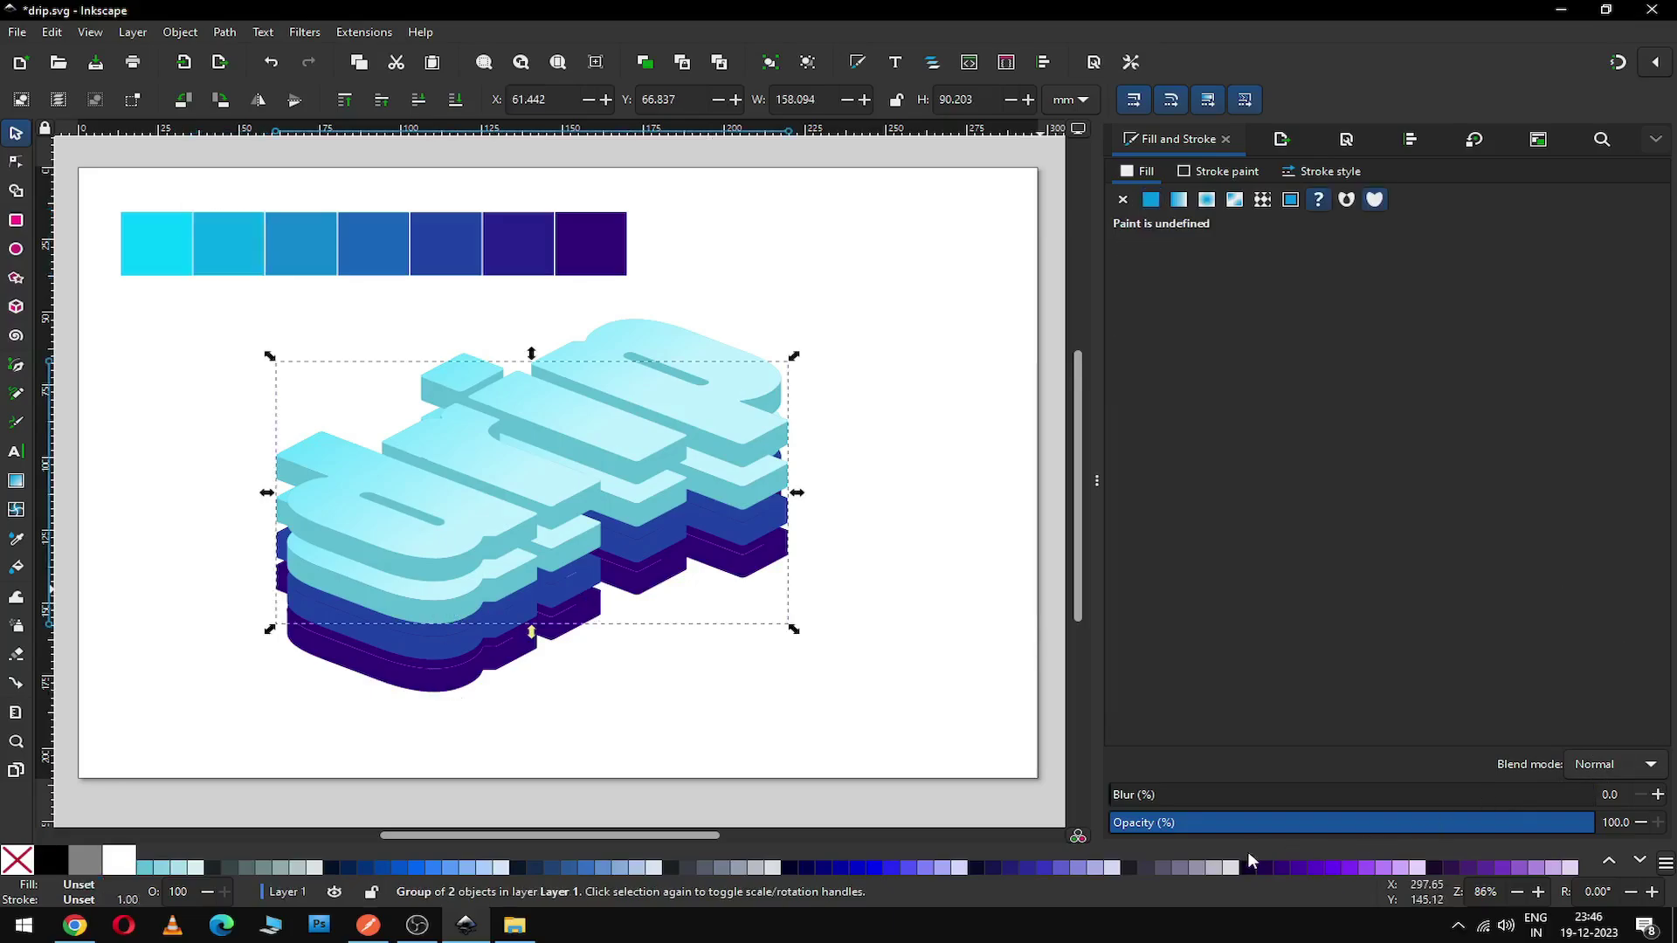
pyautogui.click(1281, 868)
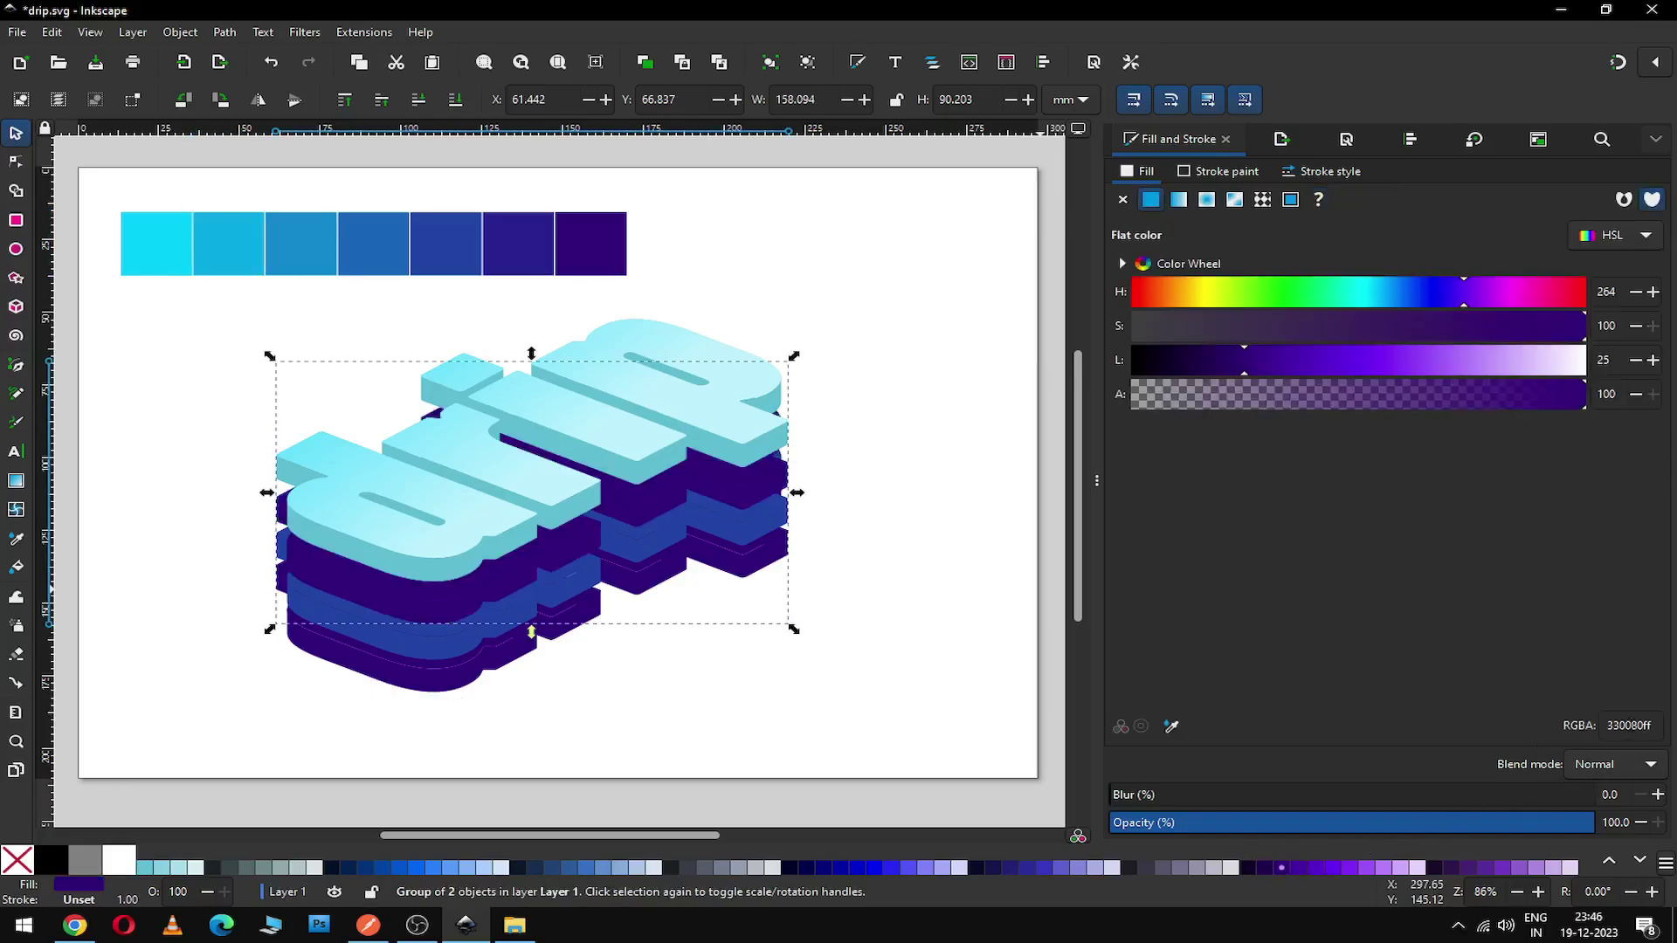
pyautogui.doubleClick(1632, 725)
pyautogui.write('08aae9ff')
pyautogui.press('Return')
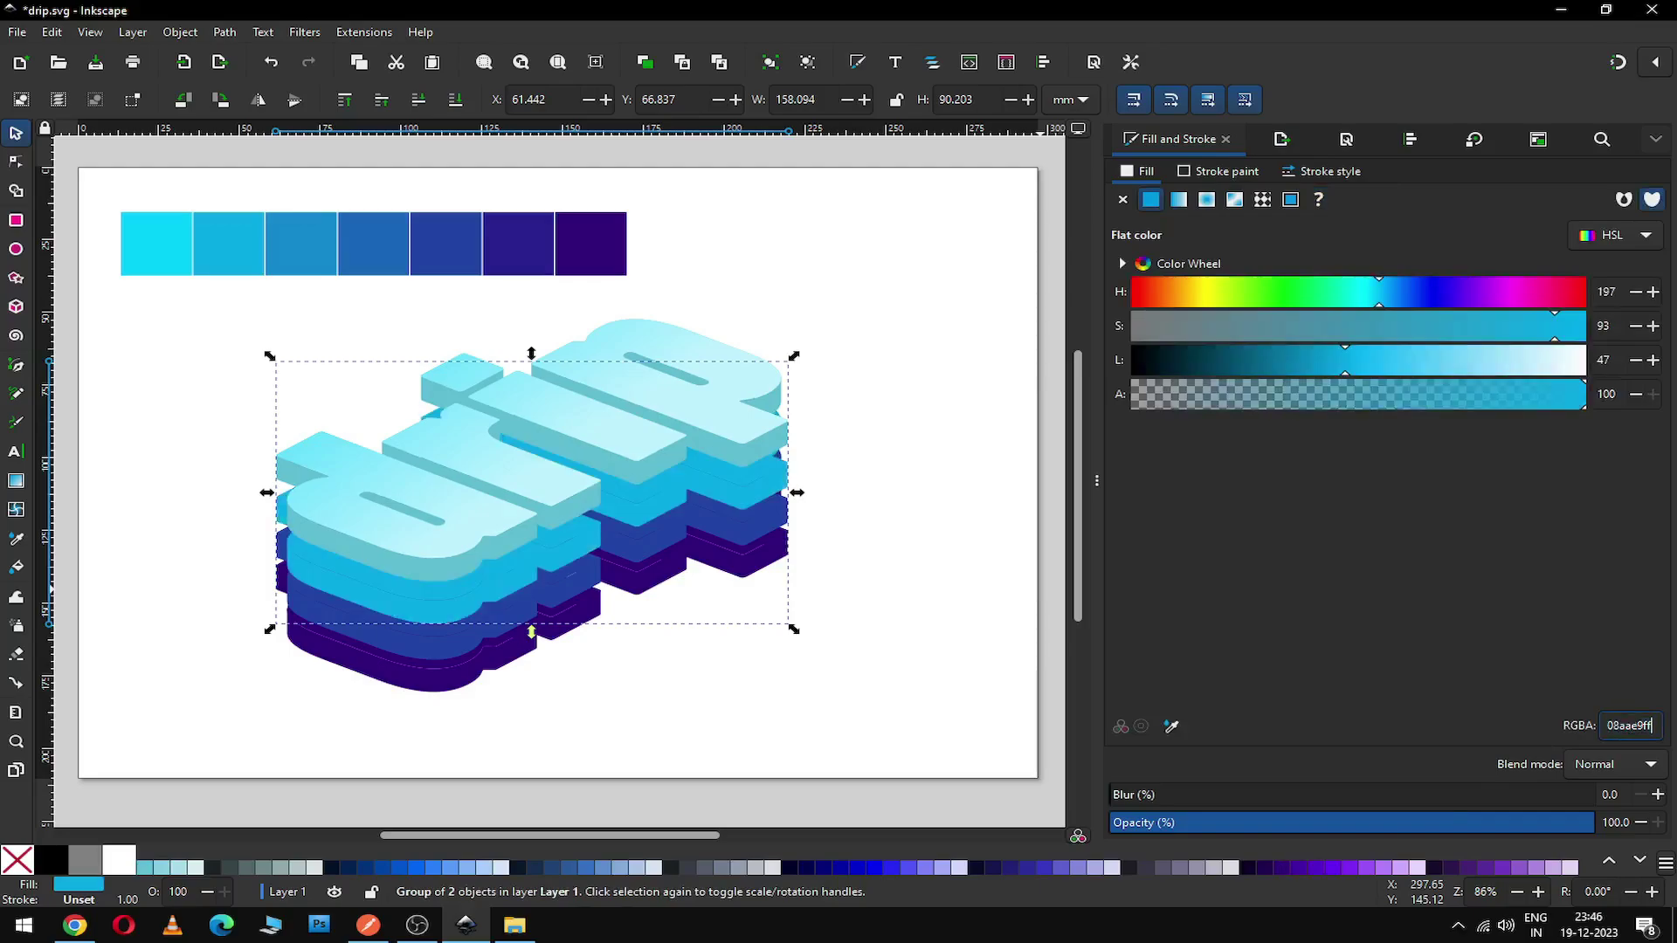
# Step: Delete the palette swatch row above the lettering and save the drawing
pyautogui.click(874, 619)
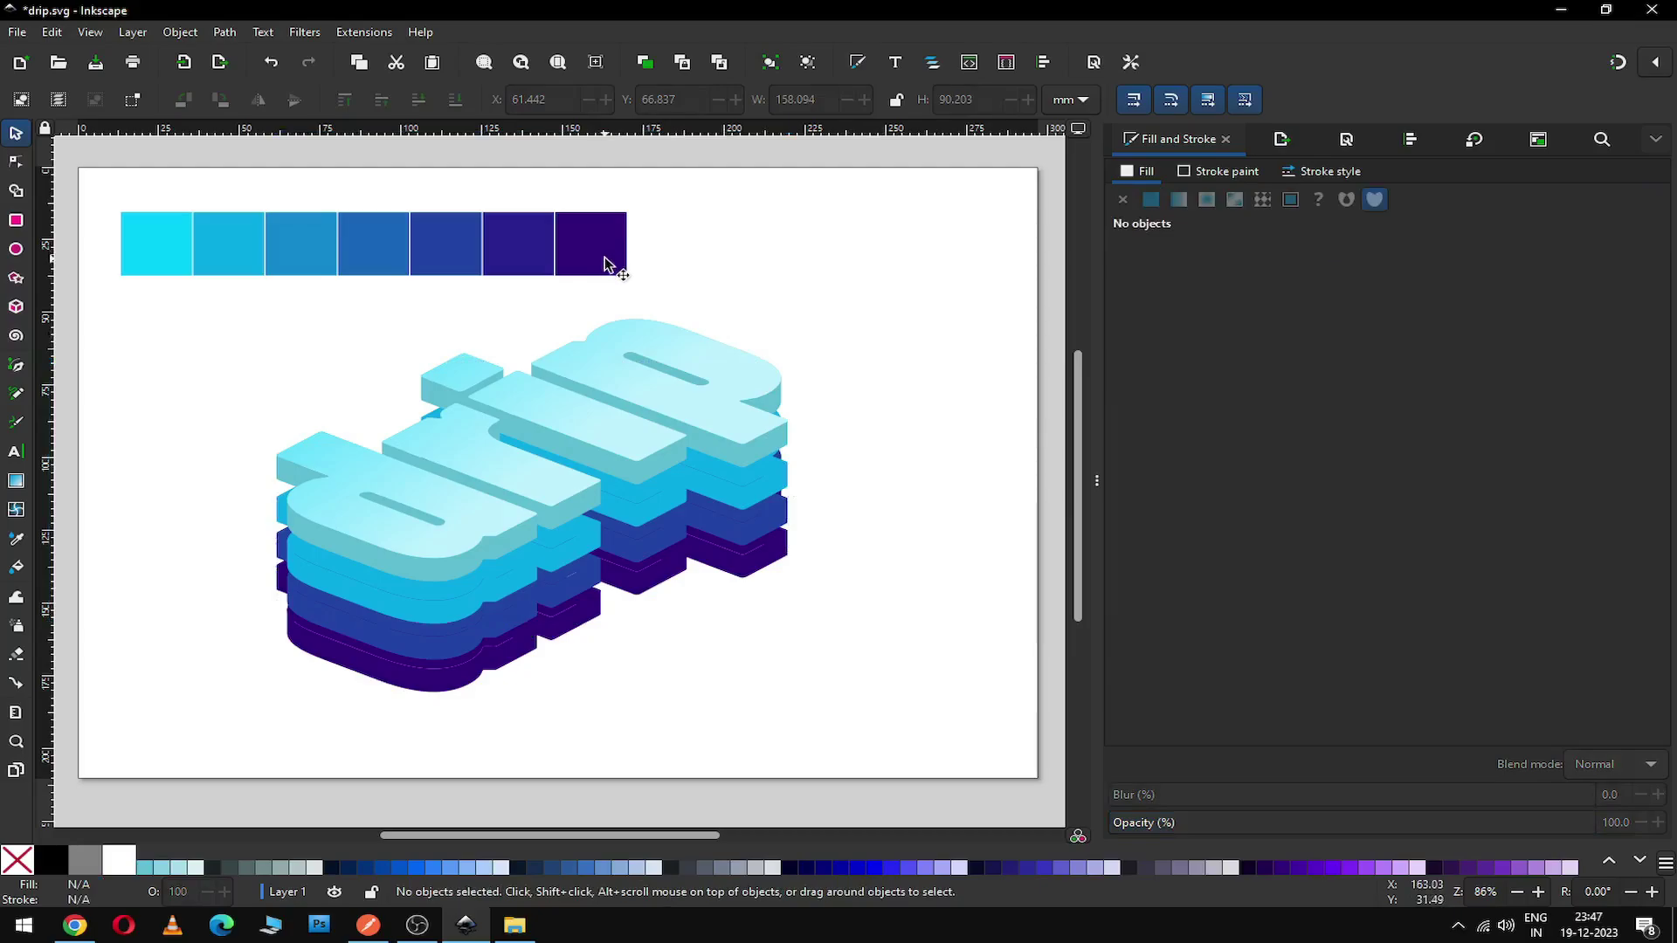
pyautogui.moveTo(74, 176); pyautogui.dragTo(674, 287)
pyautogui.press('Delete')
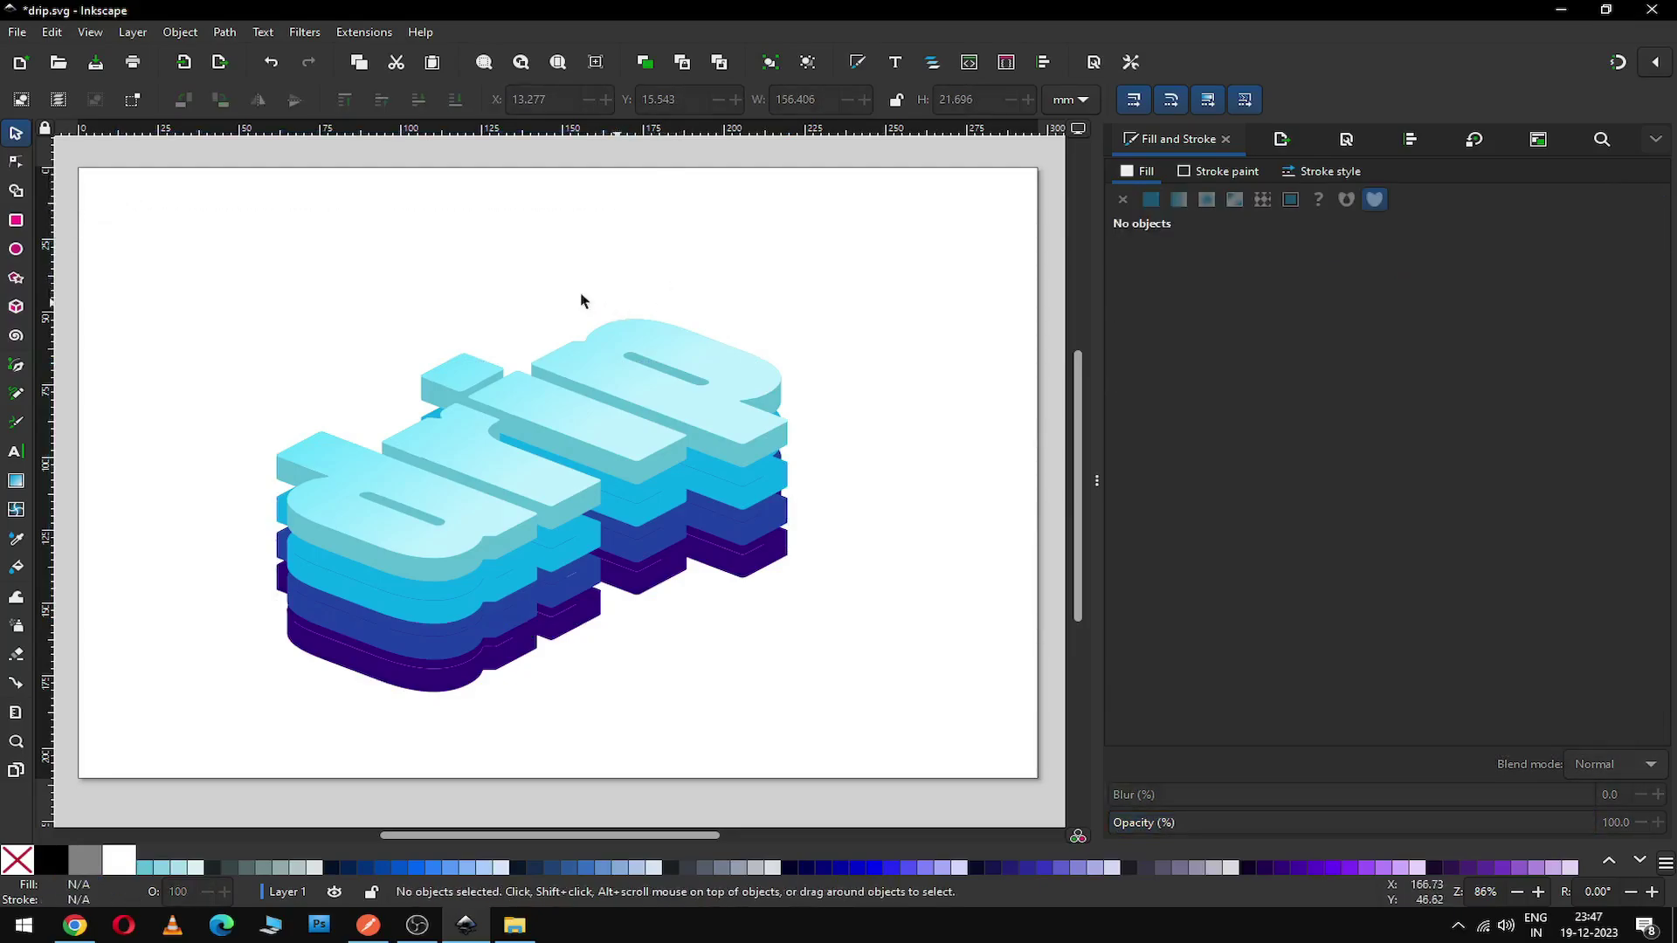
pyautogui.press('z')
pyautogui.moveTo(238, 357); pyautogui.dragTo(683, 704)
pyautogui.hotkey('ctrl', 's')
# Step: Darken the upper face of the light blue lettering copy to a deep teal by lowering its HSL lightness
pyautogui.click(18, 134)
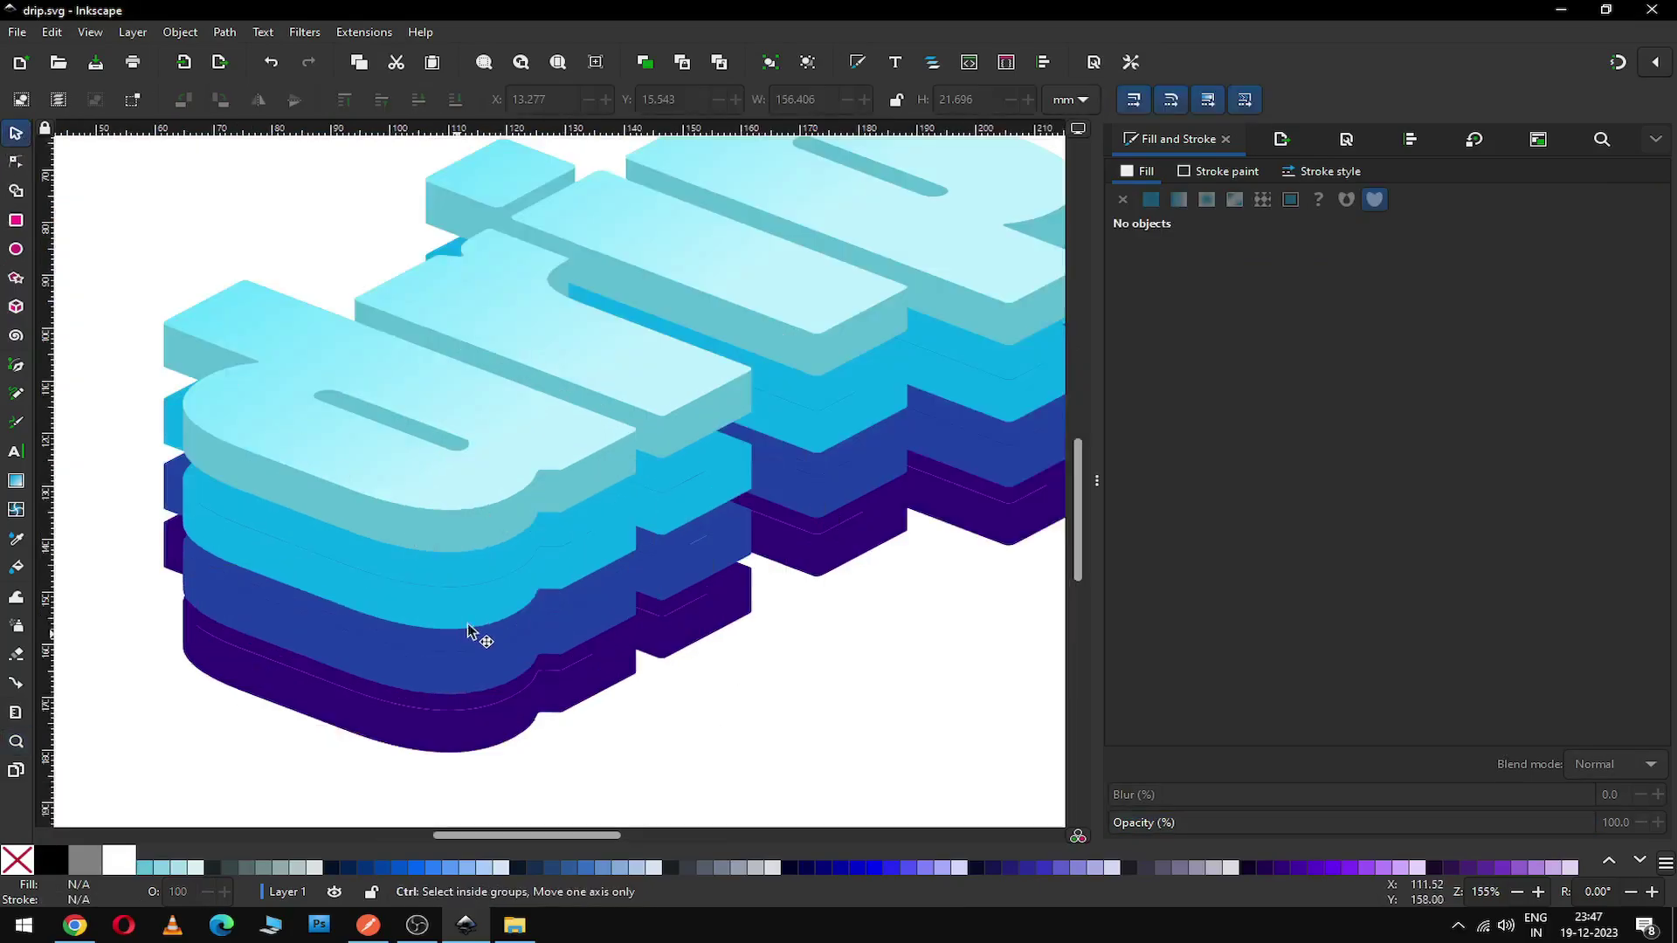
pyautogui.click(461, 568)
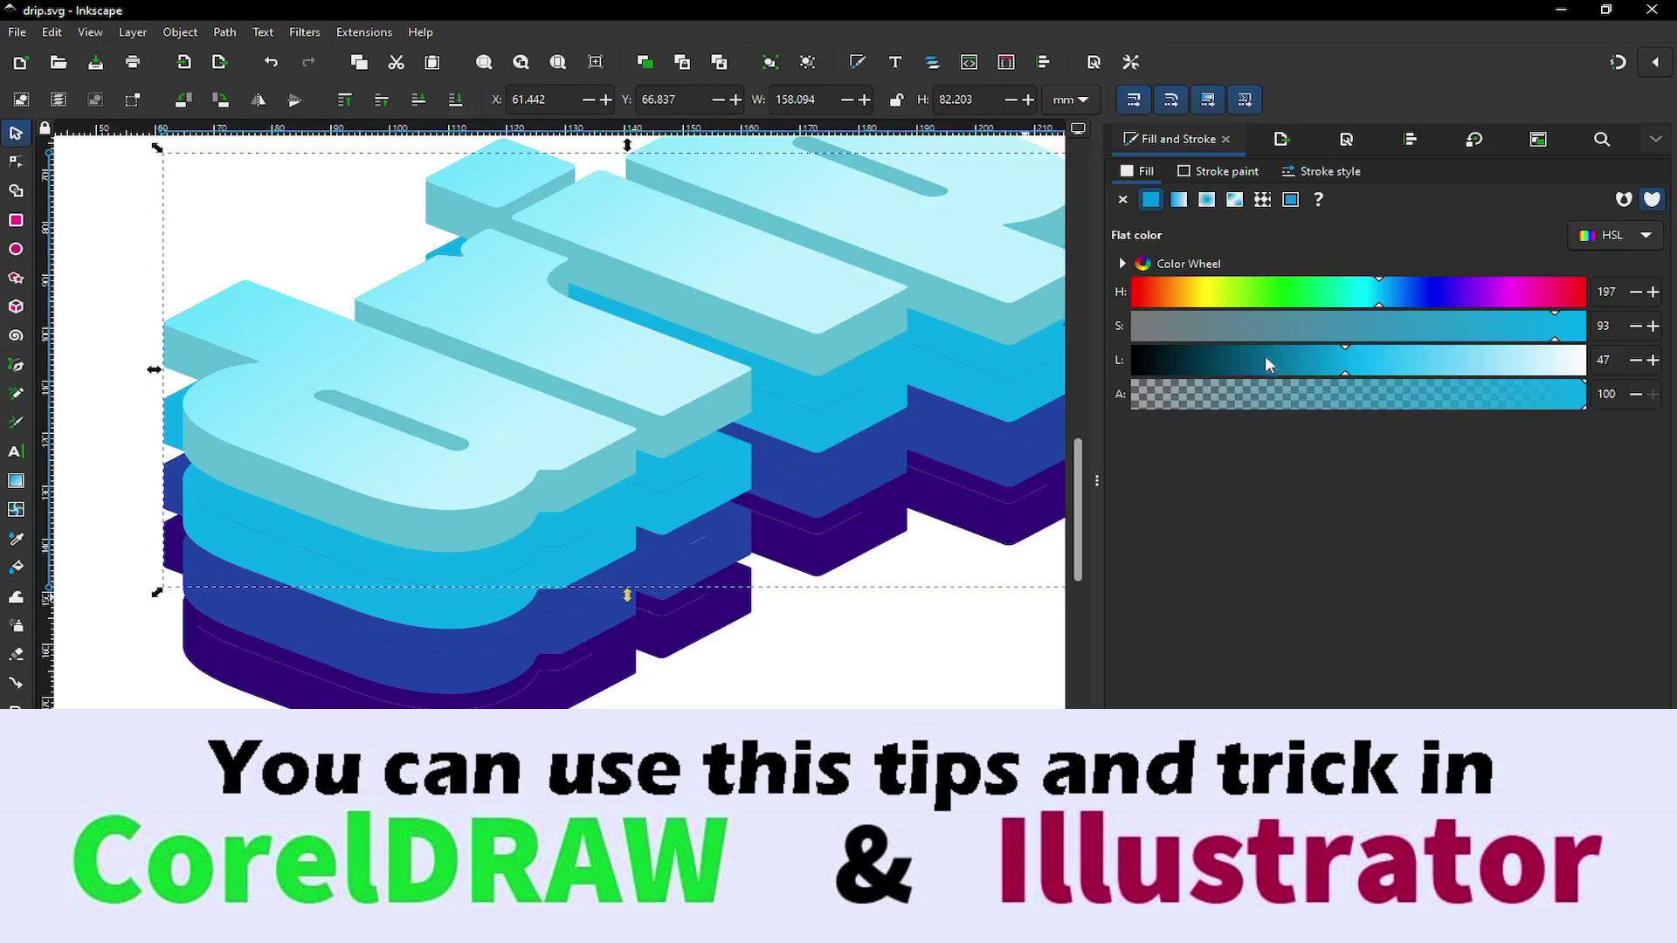
pyautogui.moveTo(1269, 363); pyautogui.dragTo(1208, 360)
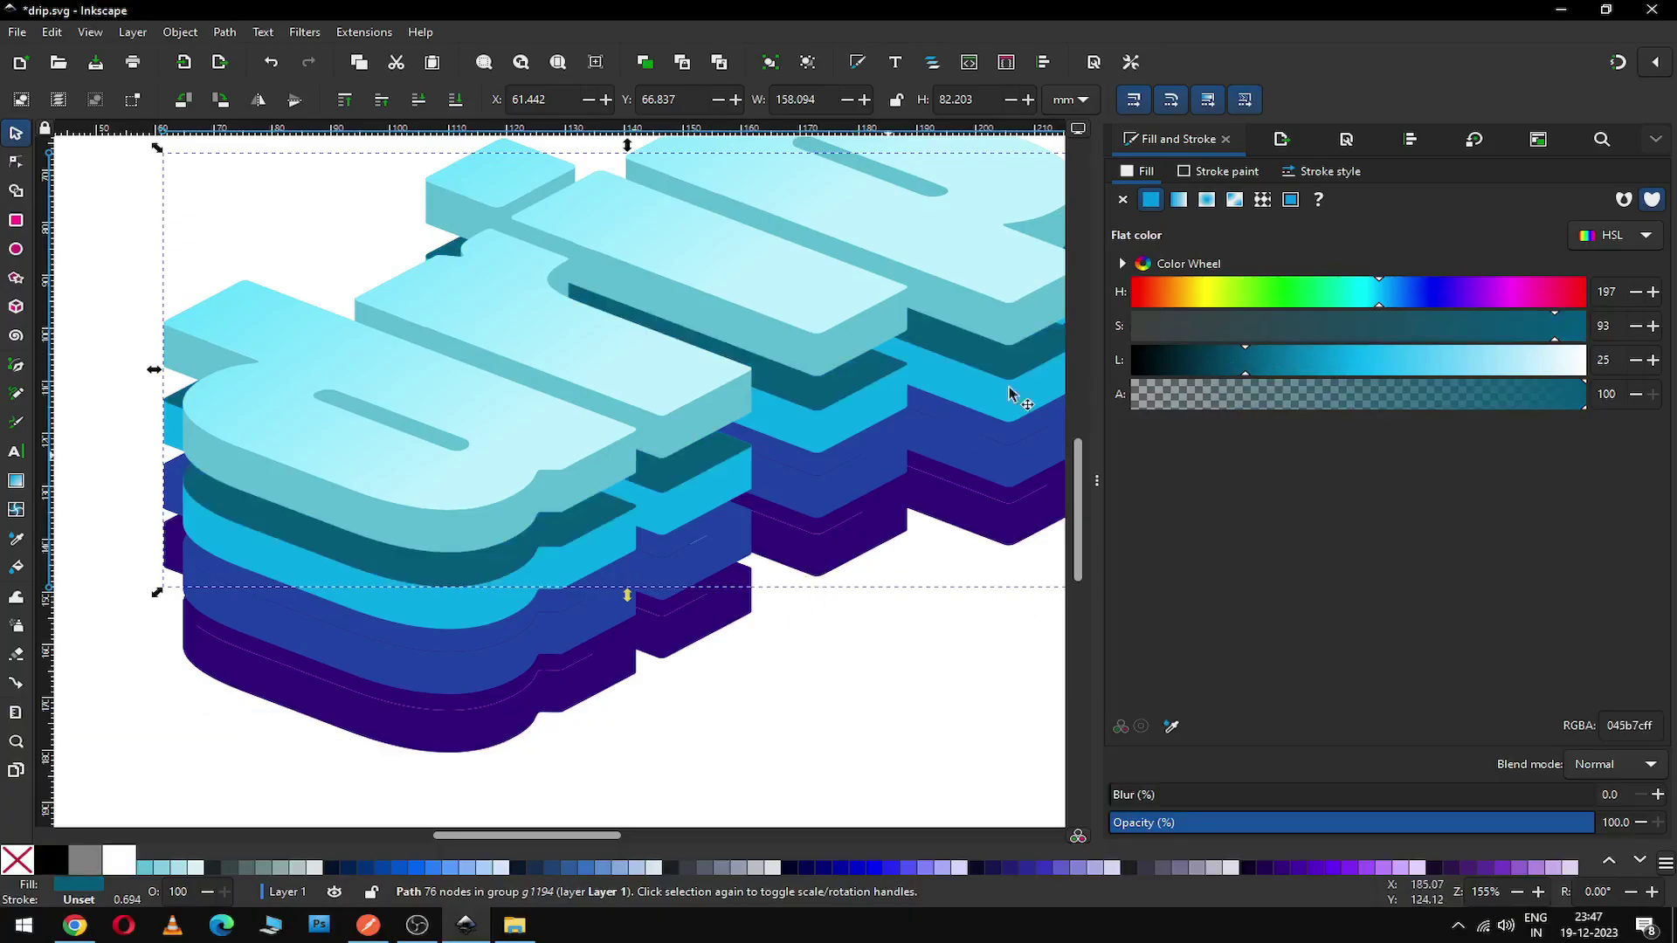
pyautogui.click(1225, 371)
pyautogui.click(822, 659)
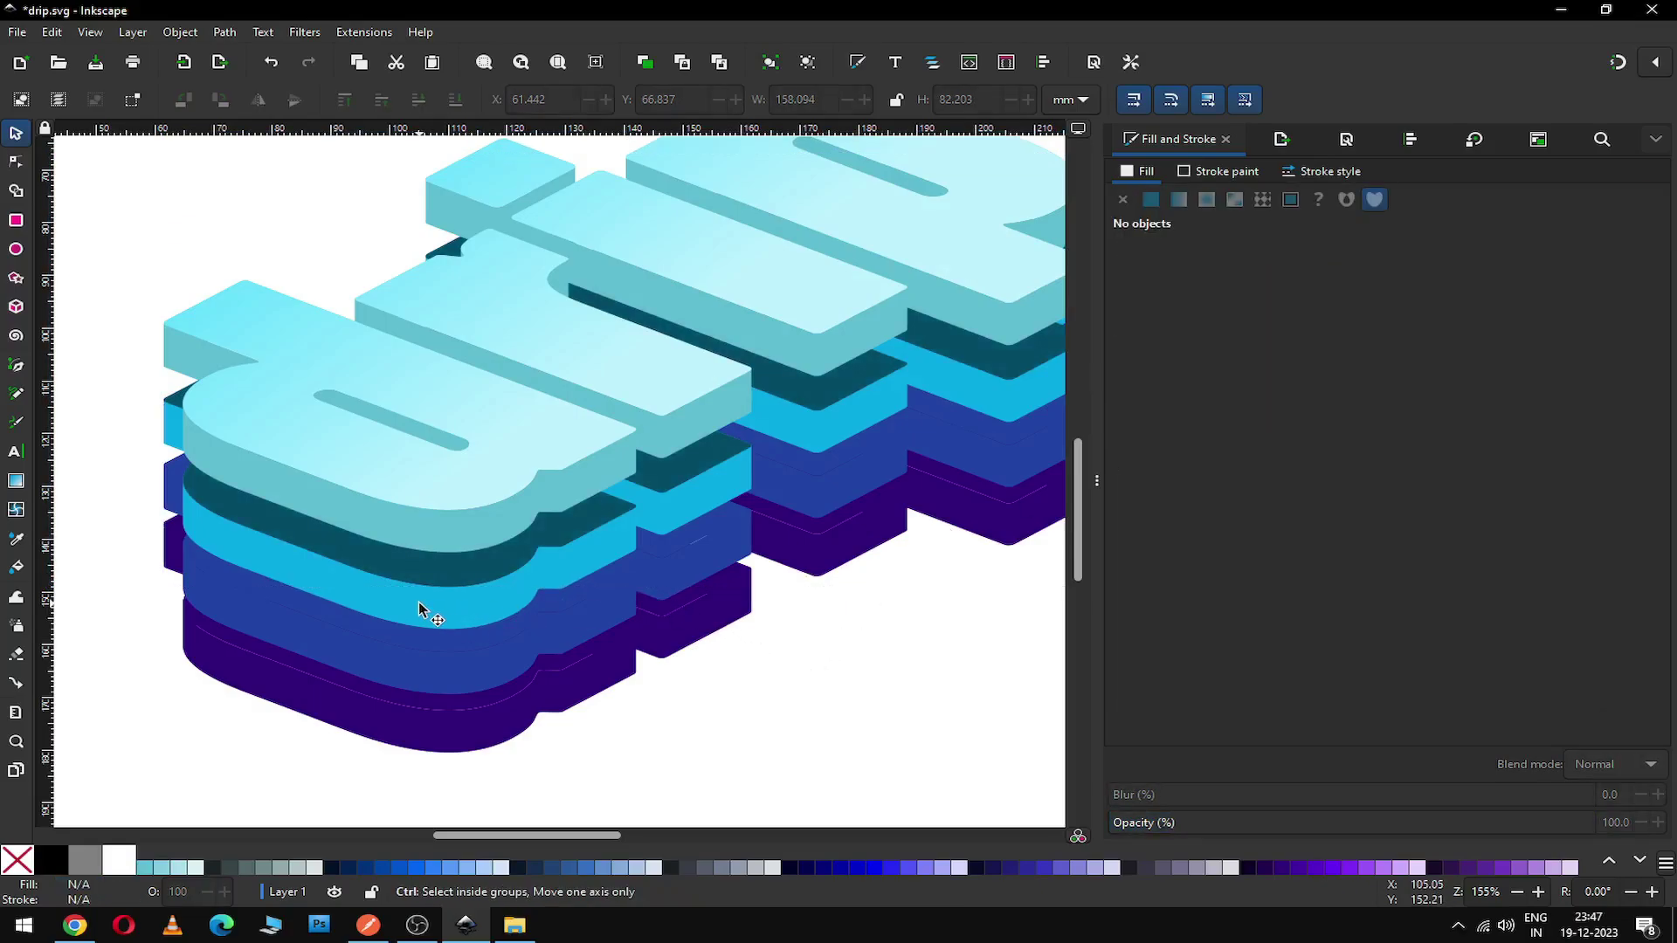
# Step: Darken the upper face of the blue, second-lowest lettering copy by setting its HSL lightness to 21
pyautogui.keyDown('ctrl'); pyautogui.click(639, 501); pyautogui.keyUp('ctrl')
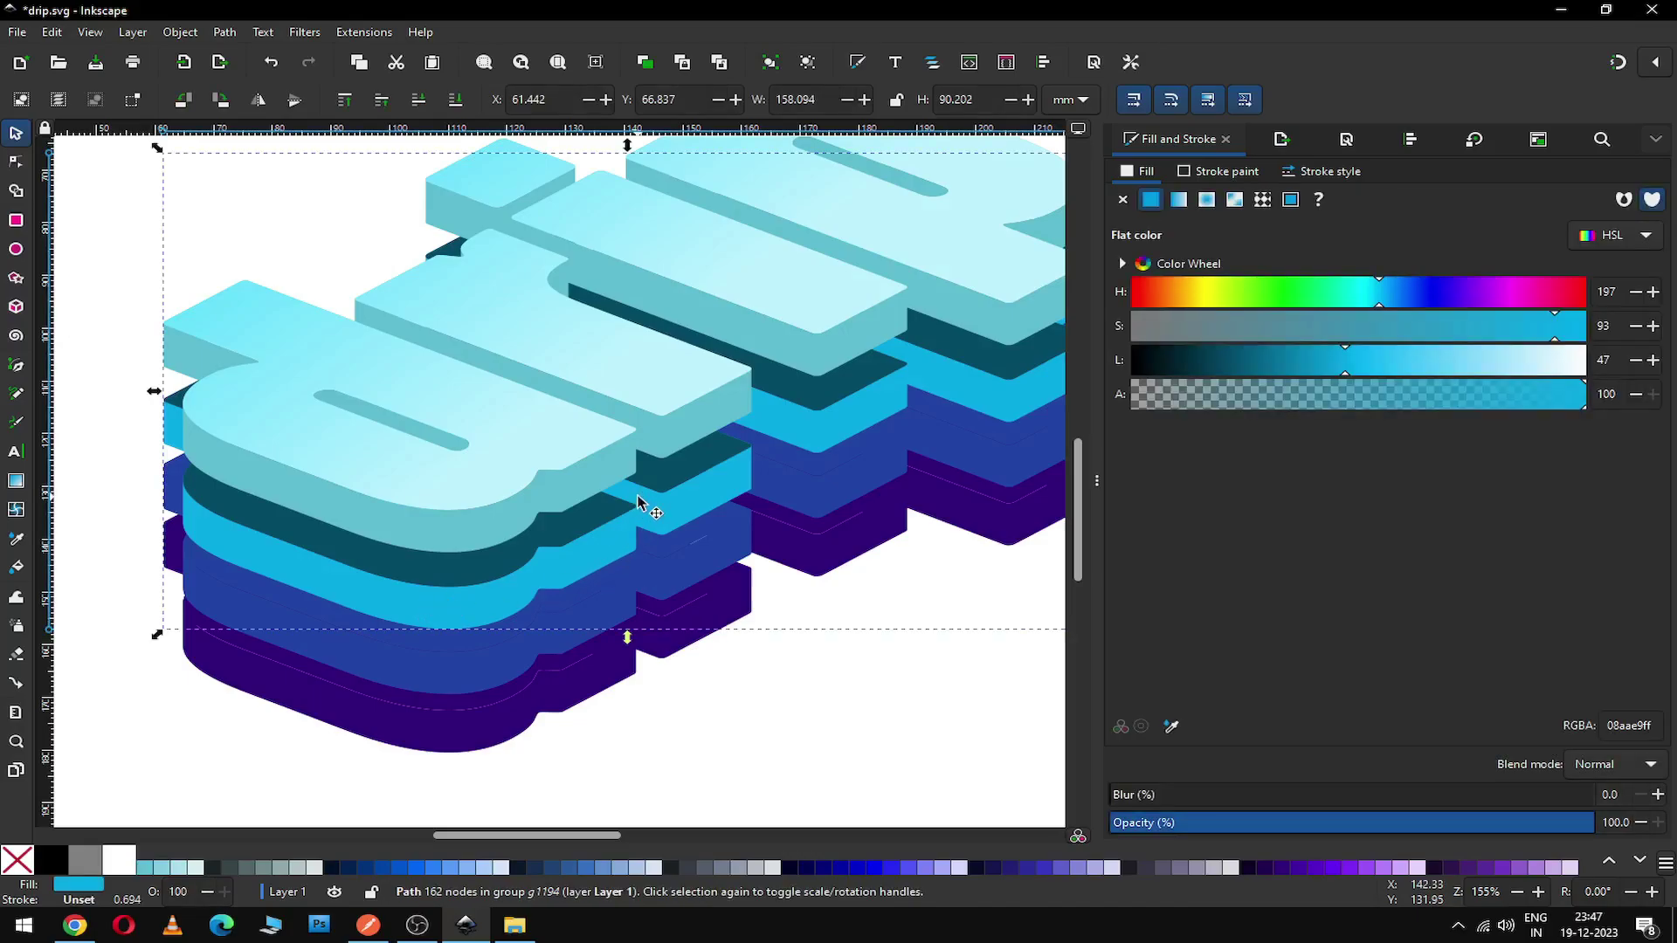
pyautogui.click(761, 695)
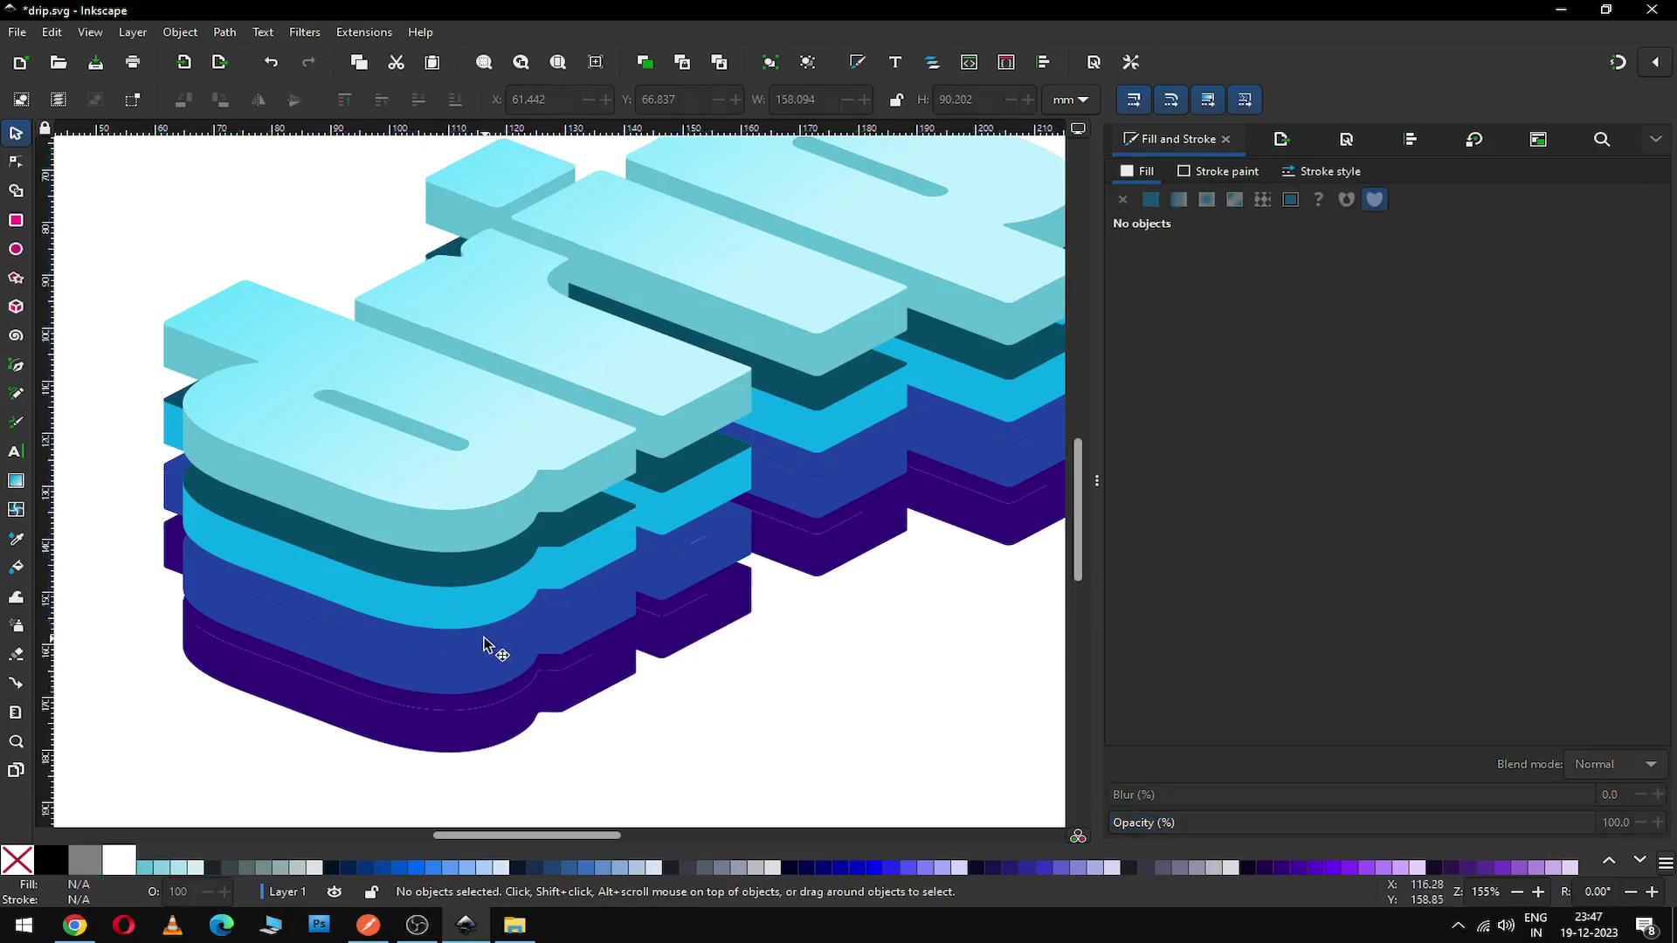
pyautogui.keyDown('ctrl'); pyautogui.click(422, 646); pyautogui.keyUp('ctrl')
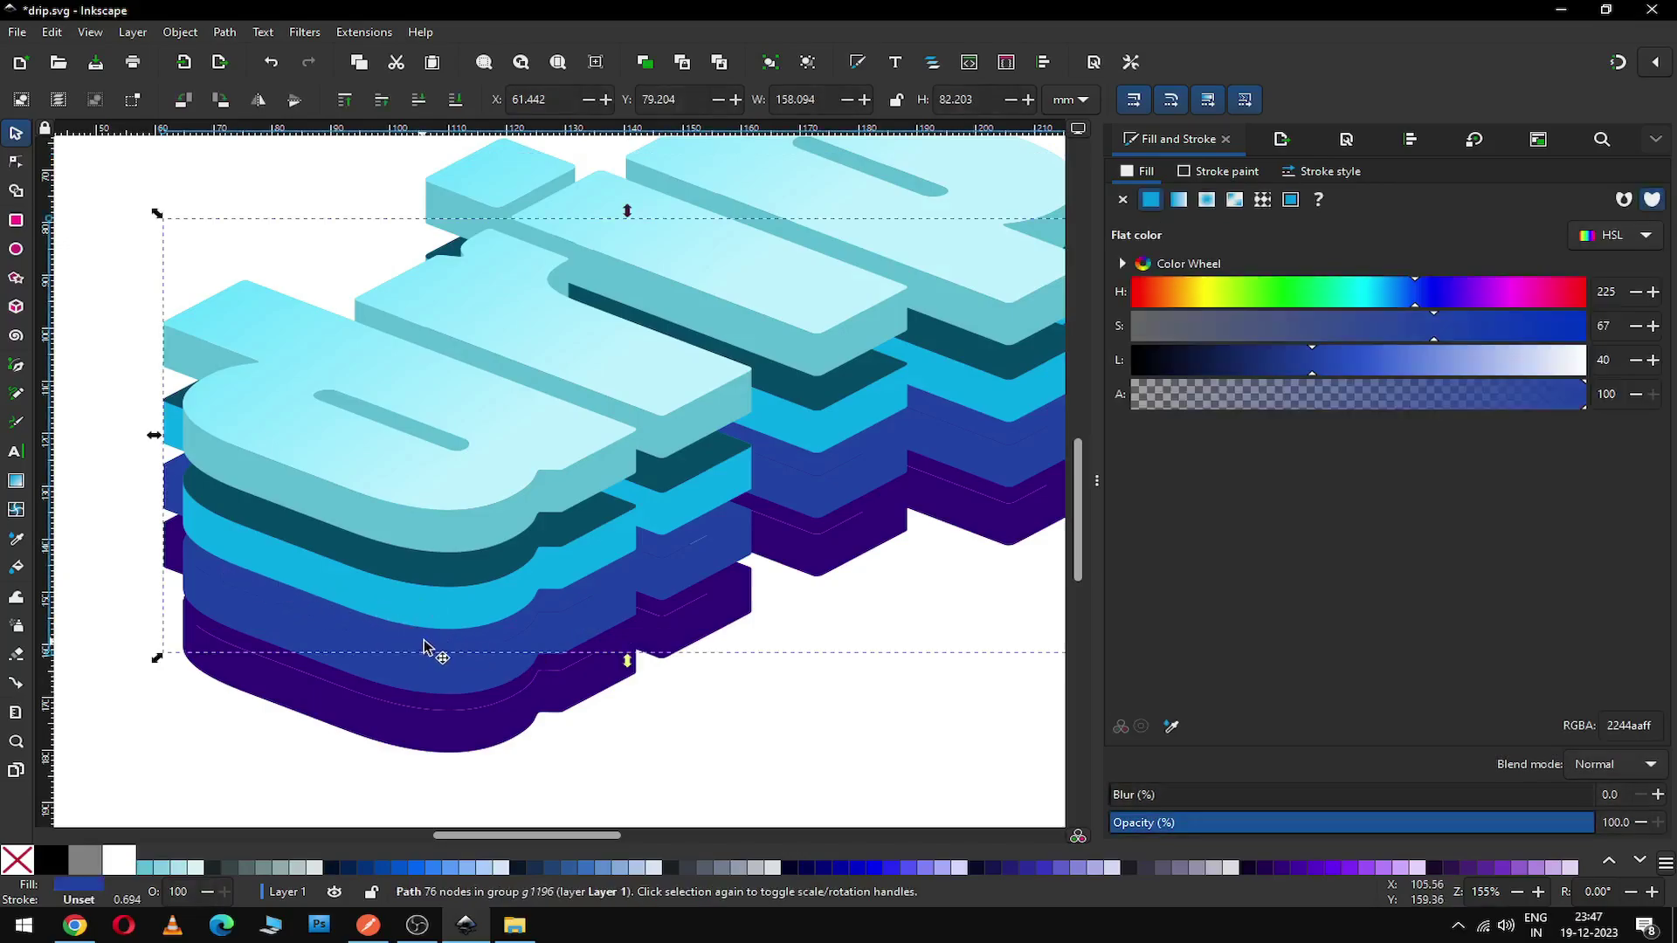
pyautogui.click(1226, 359)
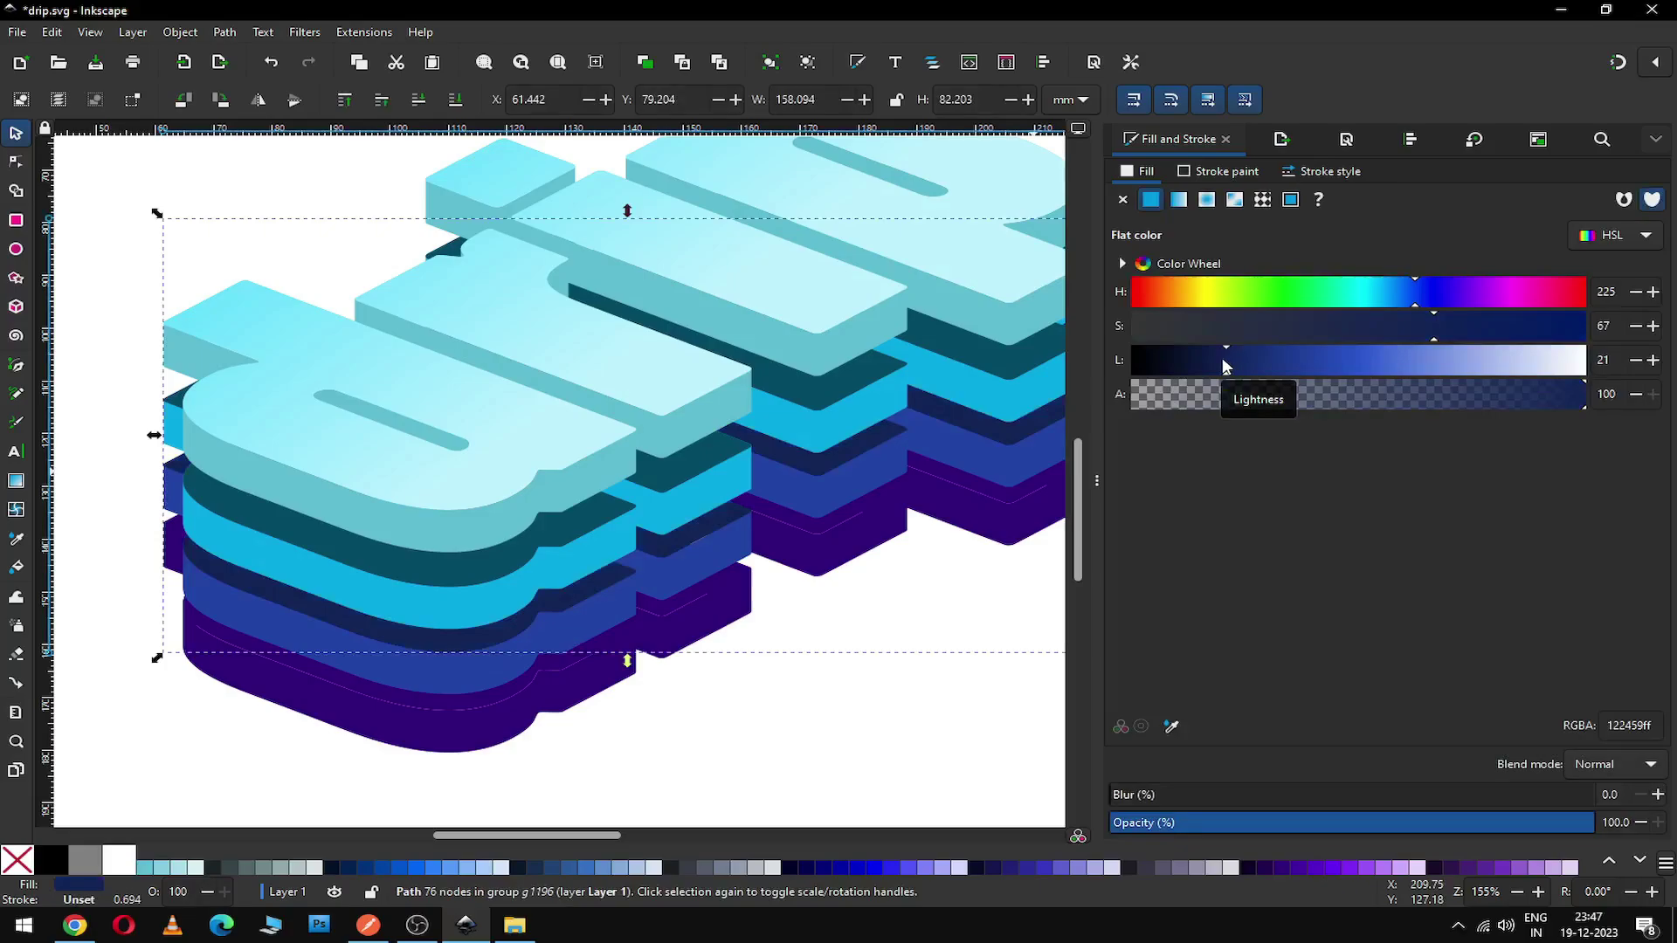
pyautogui.click(773, 677)
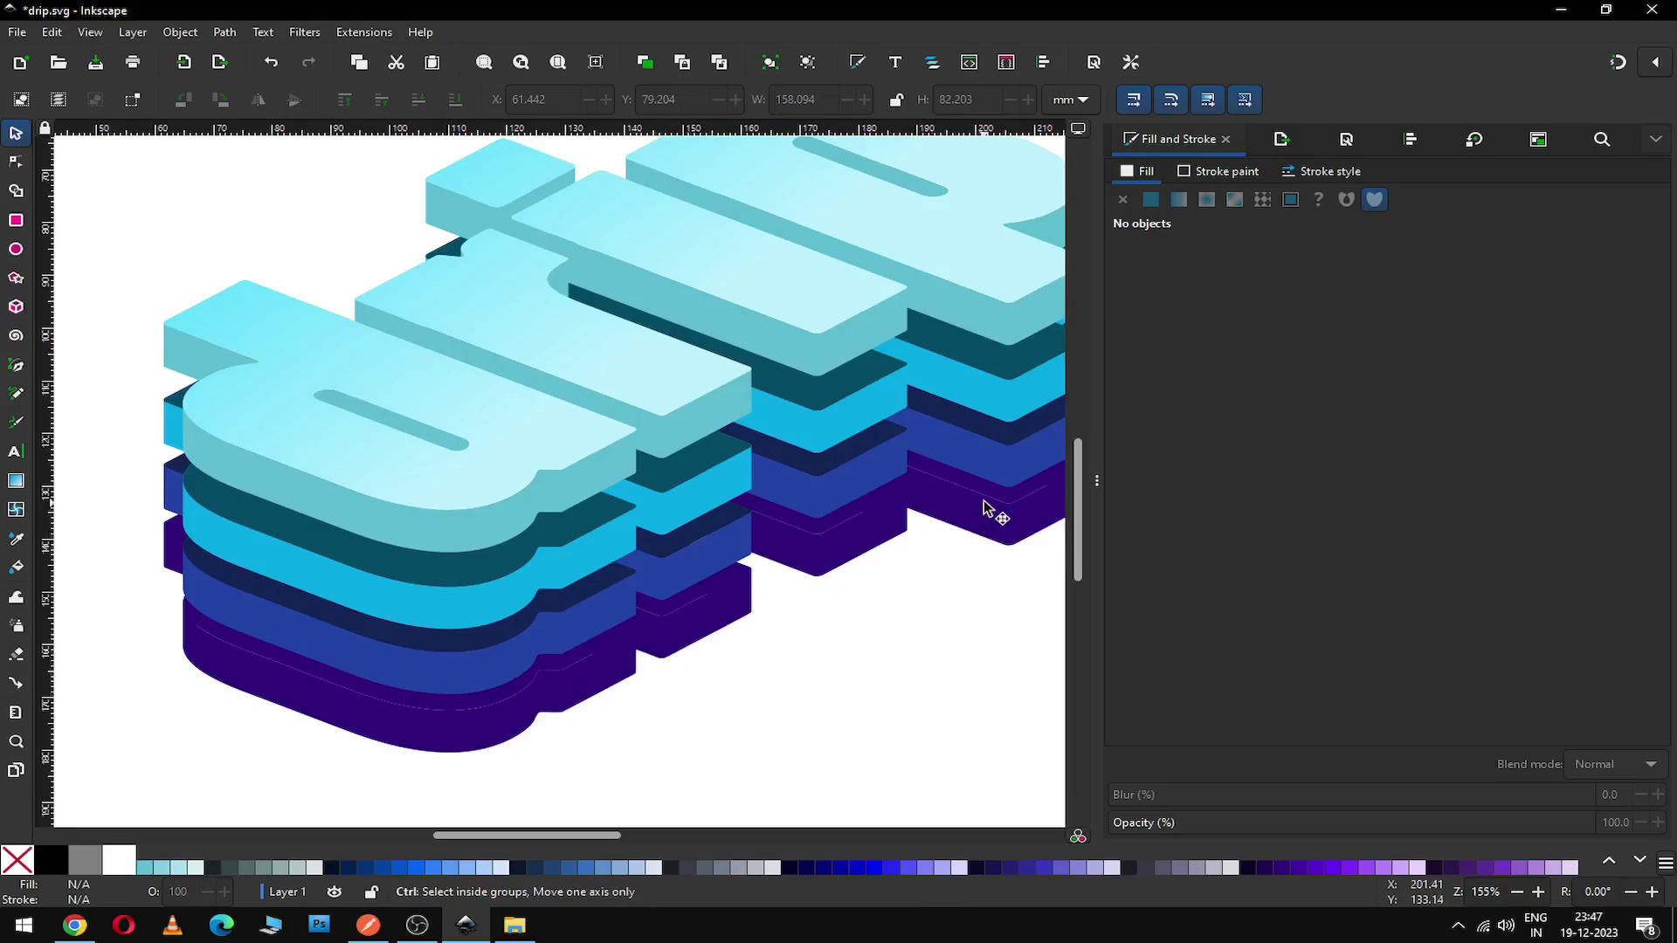
# Step: Darken the upper face of the lowest, purple lettering copy by setting its HSL lightness to 12
pyautogui.keyDown('ctrl'); pyautogui.click(169, 535); pyautogui.keyUp('ctrl')
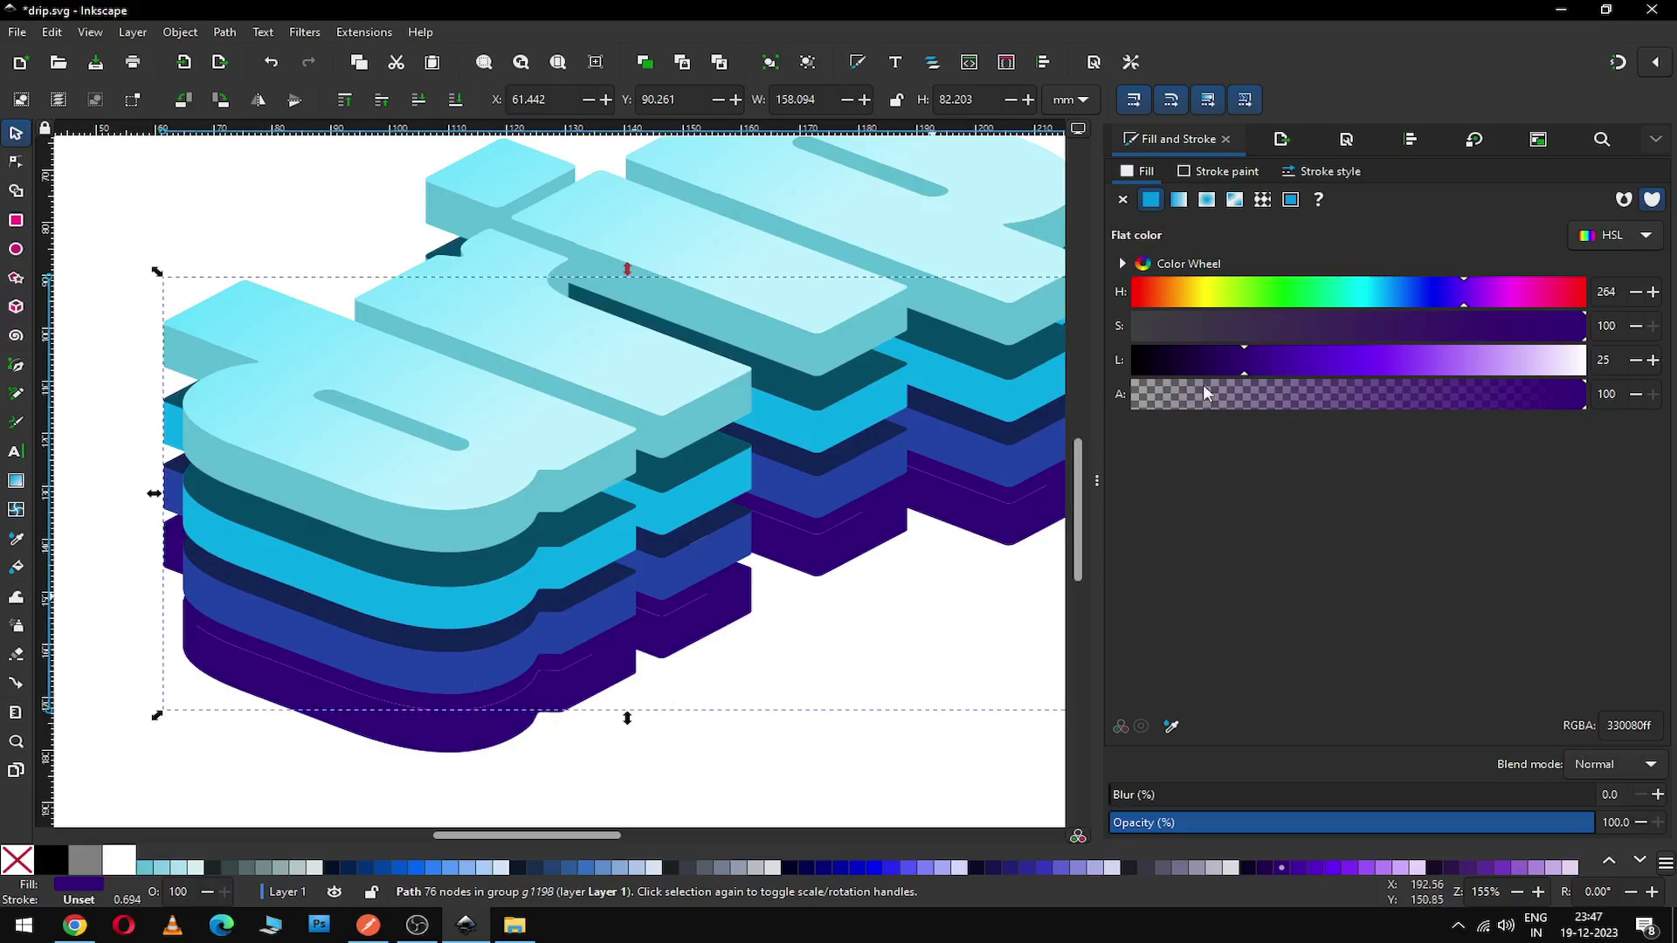
pyautogui.click(1202, 355)
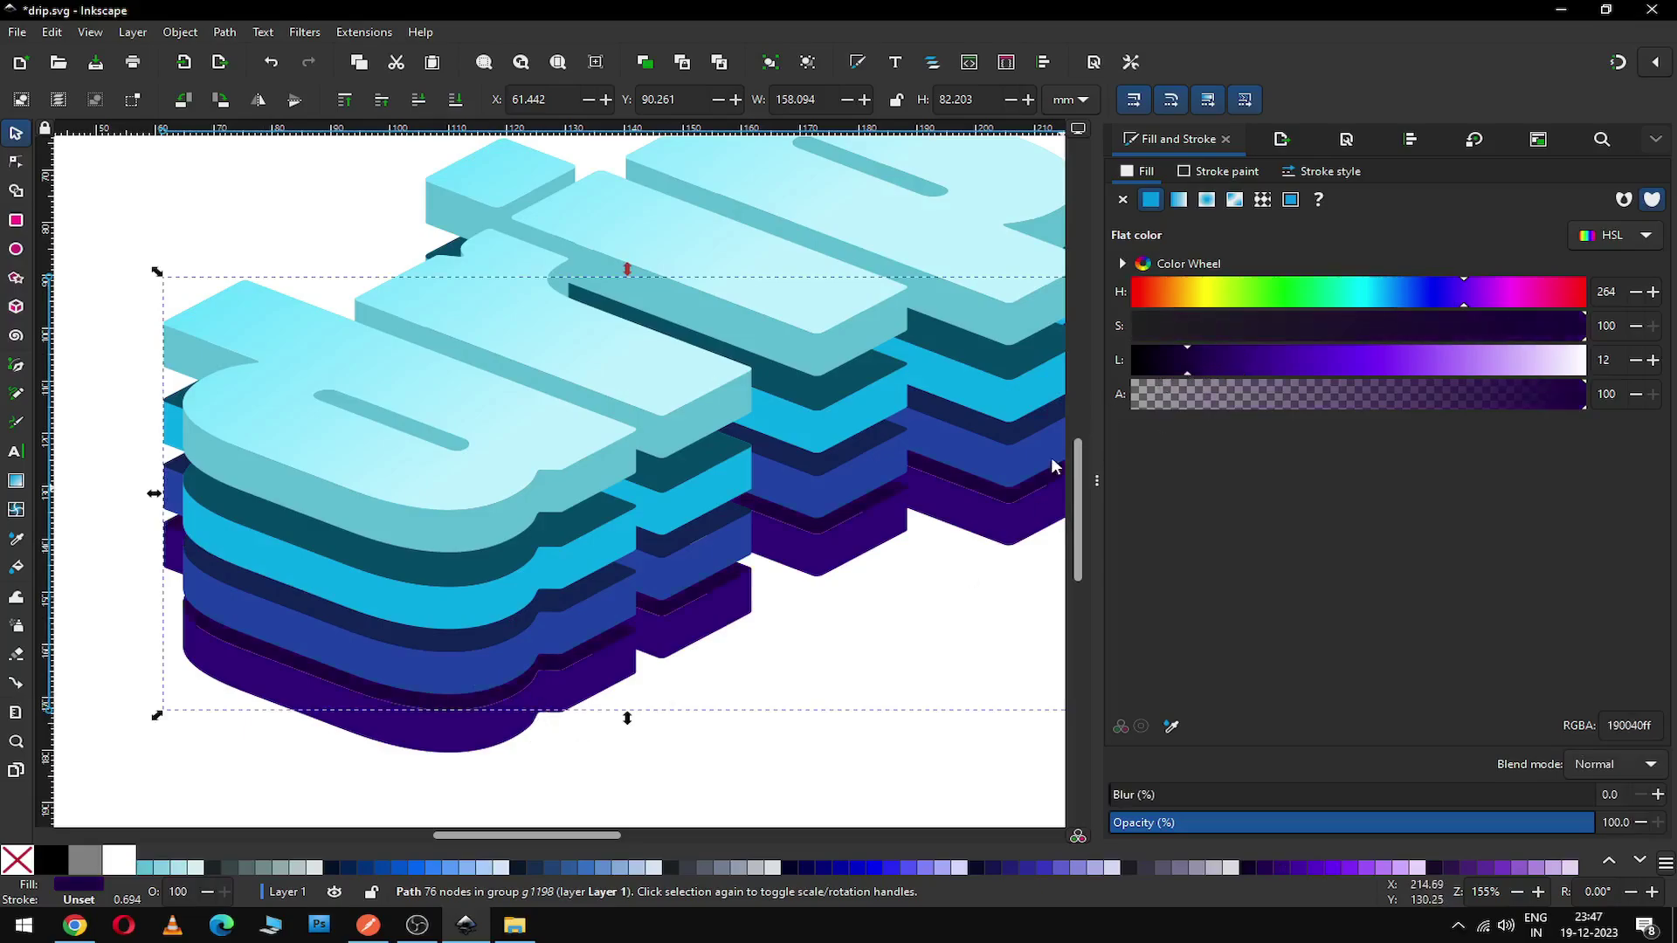
pyautogui.click(808, 742)
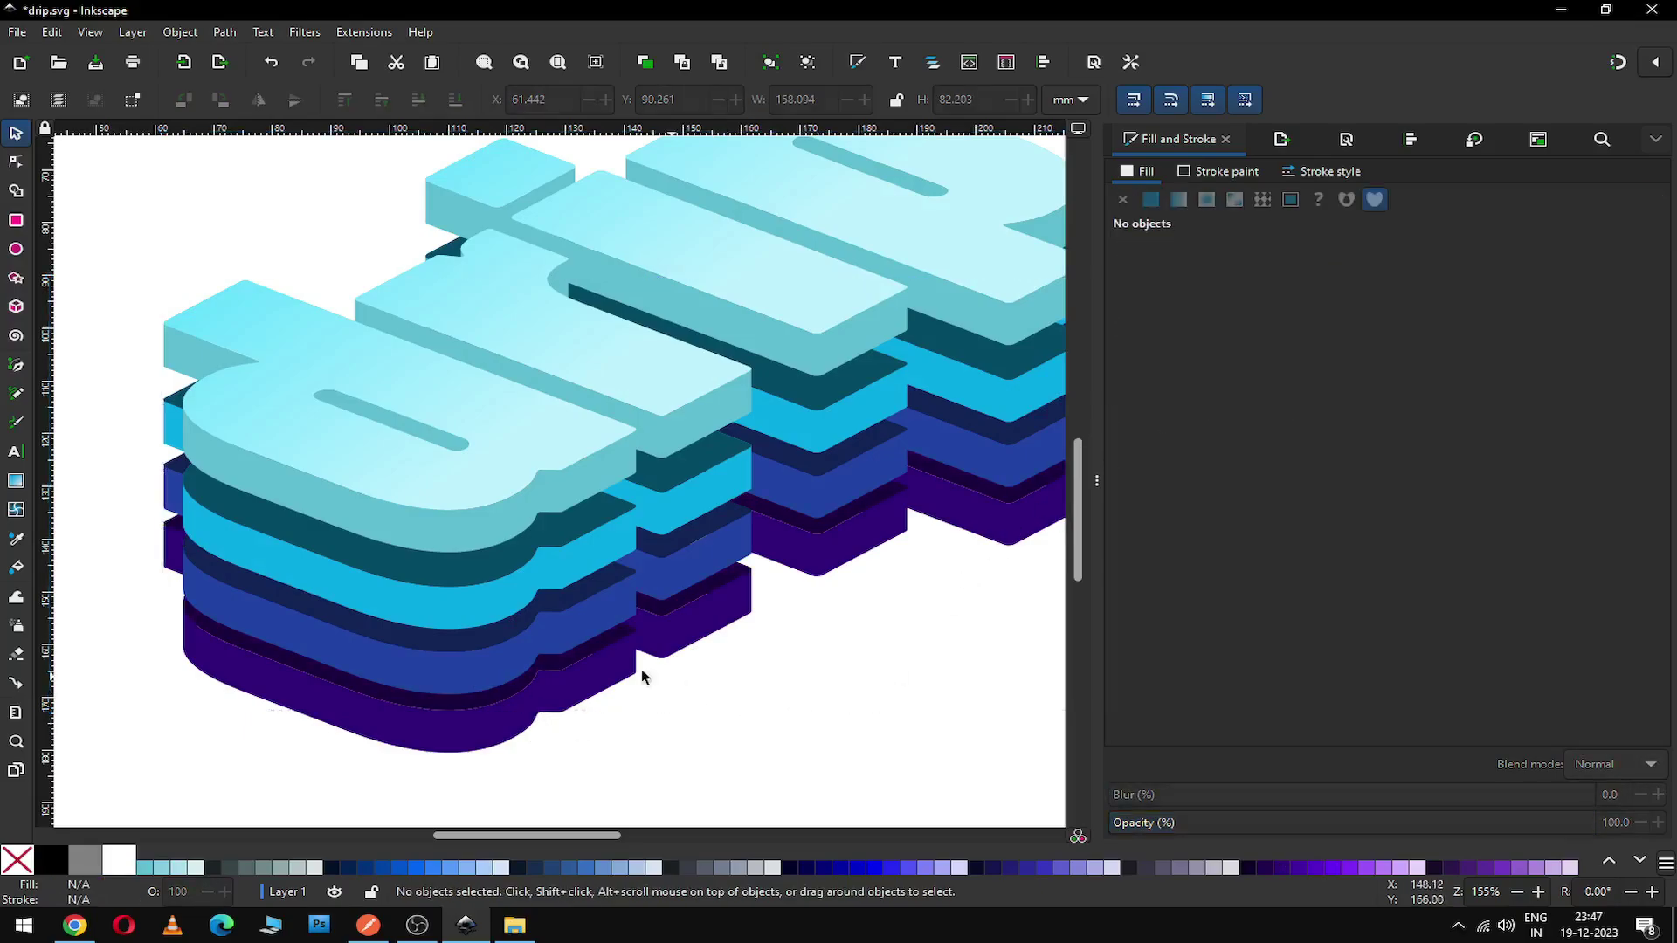
# Step: Move the blue lettering copy straight down about 2.5 mm, leaving only a thin dark strip above the purple side
pyautogui.press('z')
pyautogui.moveTo(300, 468); pyautogui.dragTo(749, 762)
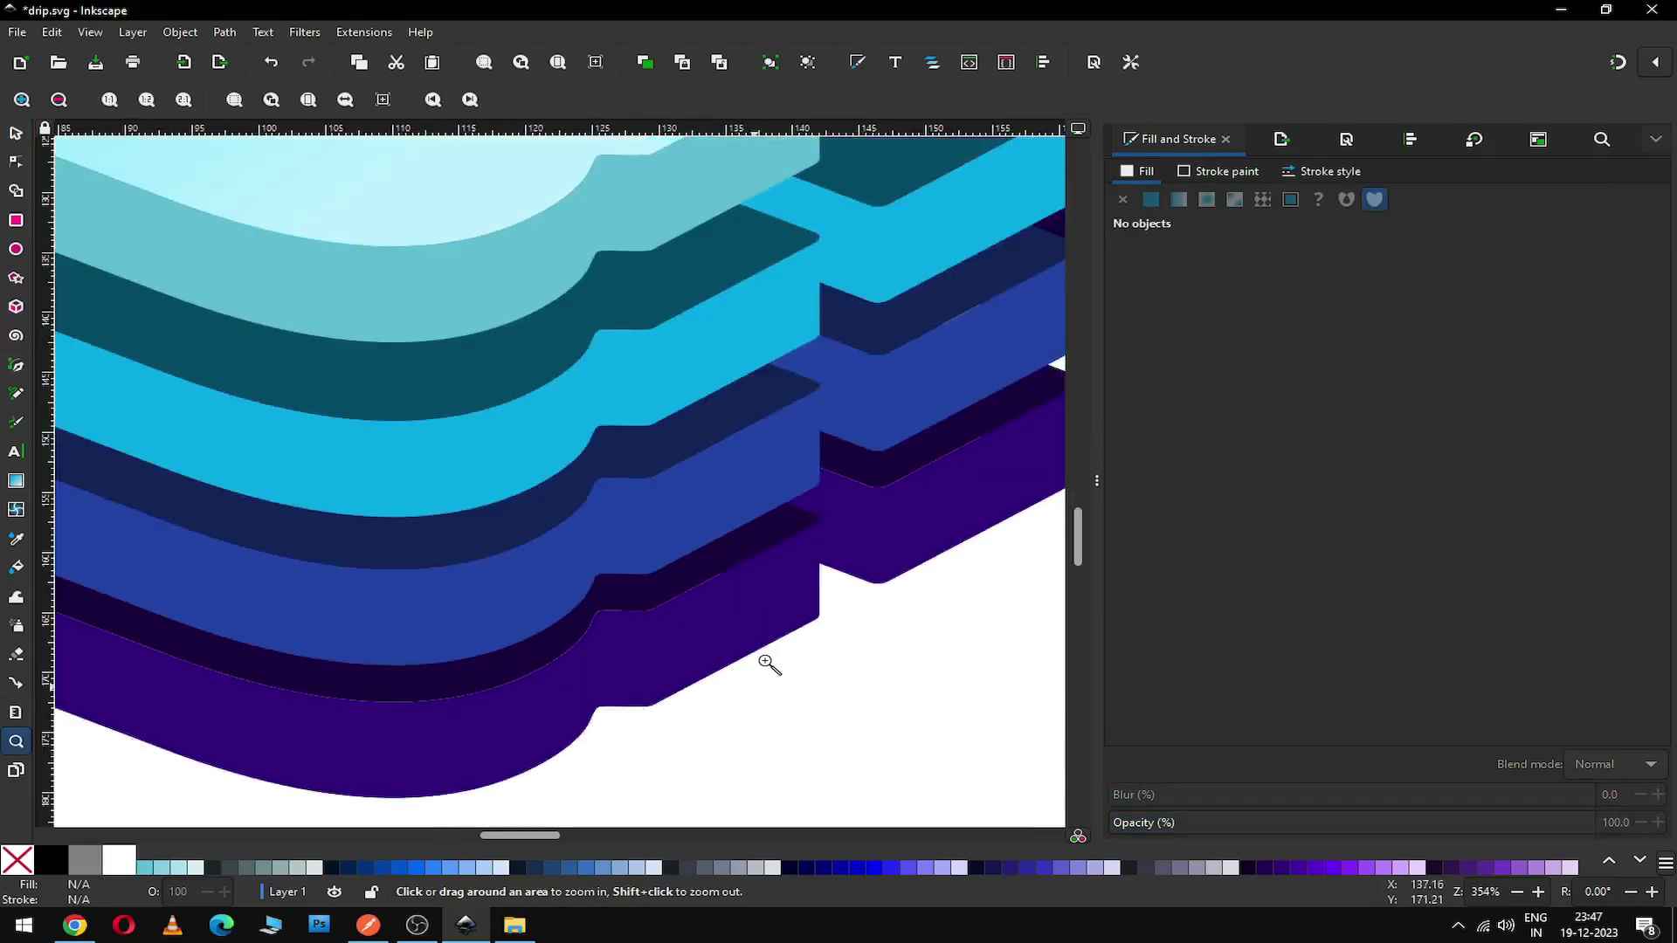
pyautogui.click(16, 137)
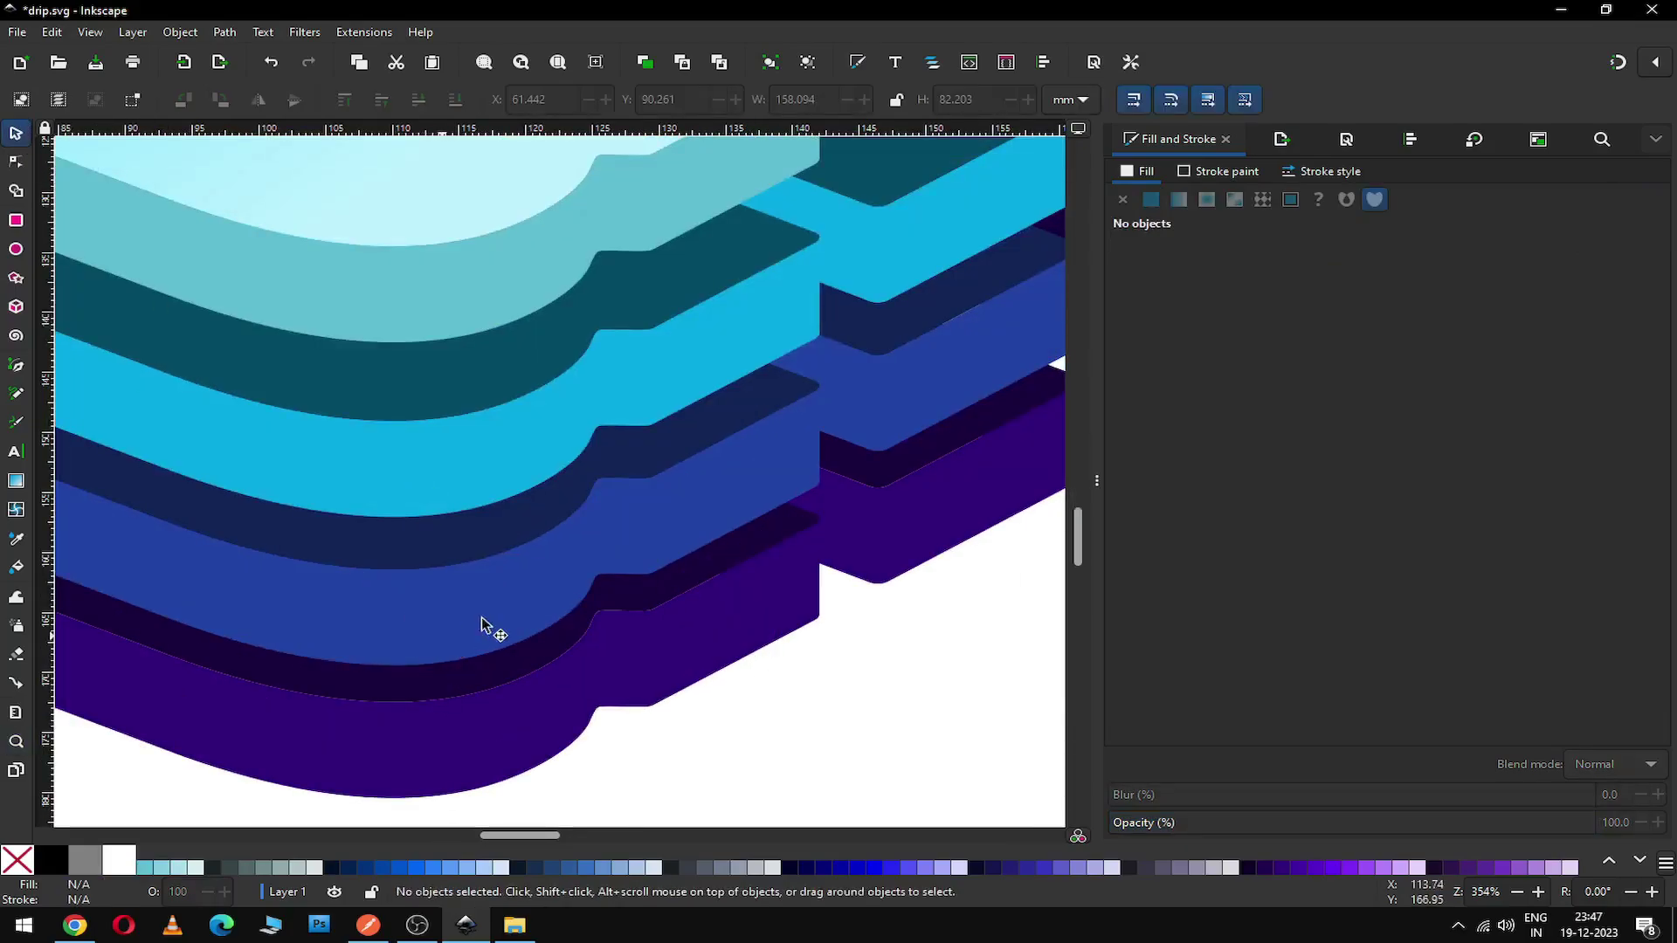
pyautogui.moveTo(486, 627)
pyautogui.mouseDown()
pyautogui.moveTo(498, 618)
pyautogui.moveTo(486, 651)
pyautogui.mouseUp()
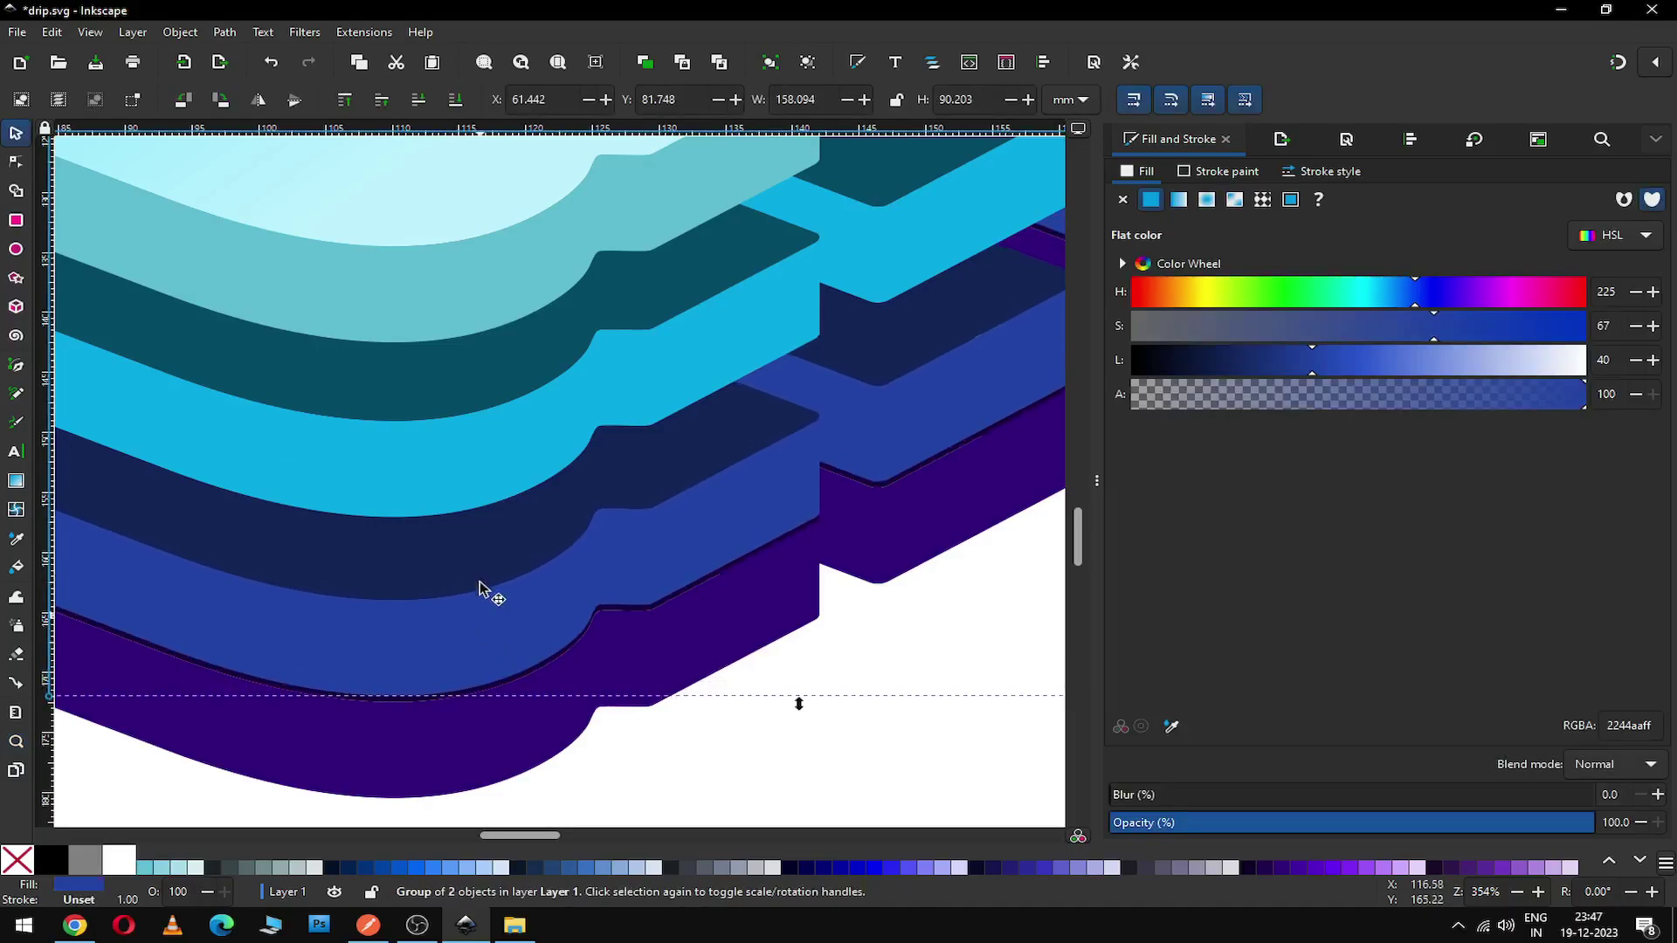
pyautogui.click(748, 727)
# Step: Move the light blue lettering copy straight down about 6.4 mm, leaving a thin dark strip above the blue side
pyautogui.click(501, 443)
pyautogui.moveTo(501, 443); pyautogui.dragTo(491, 519)
pyautogui.moveTo(490, 525); pyautogui.dragTo(490, 525)
pyautogui.click(834, 703)
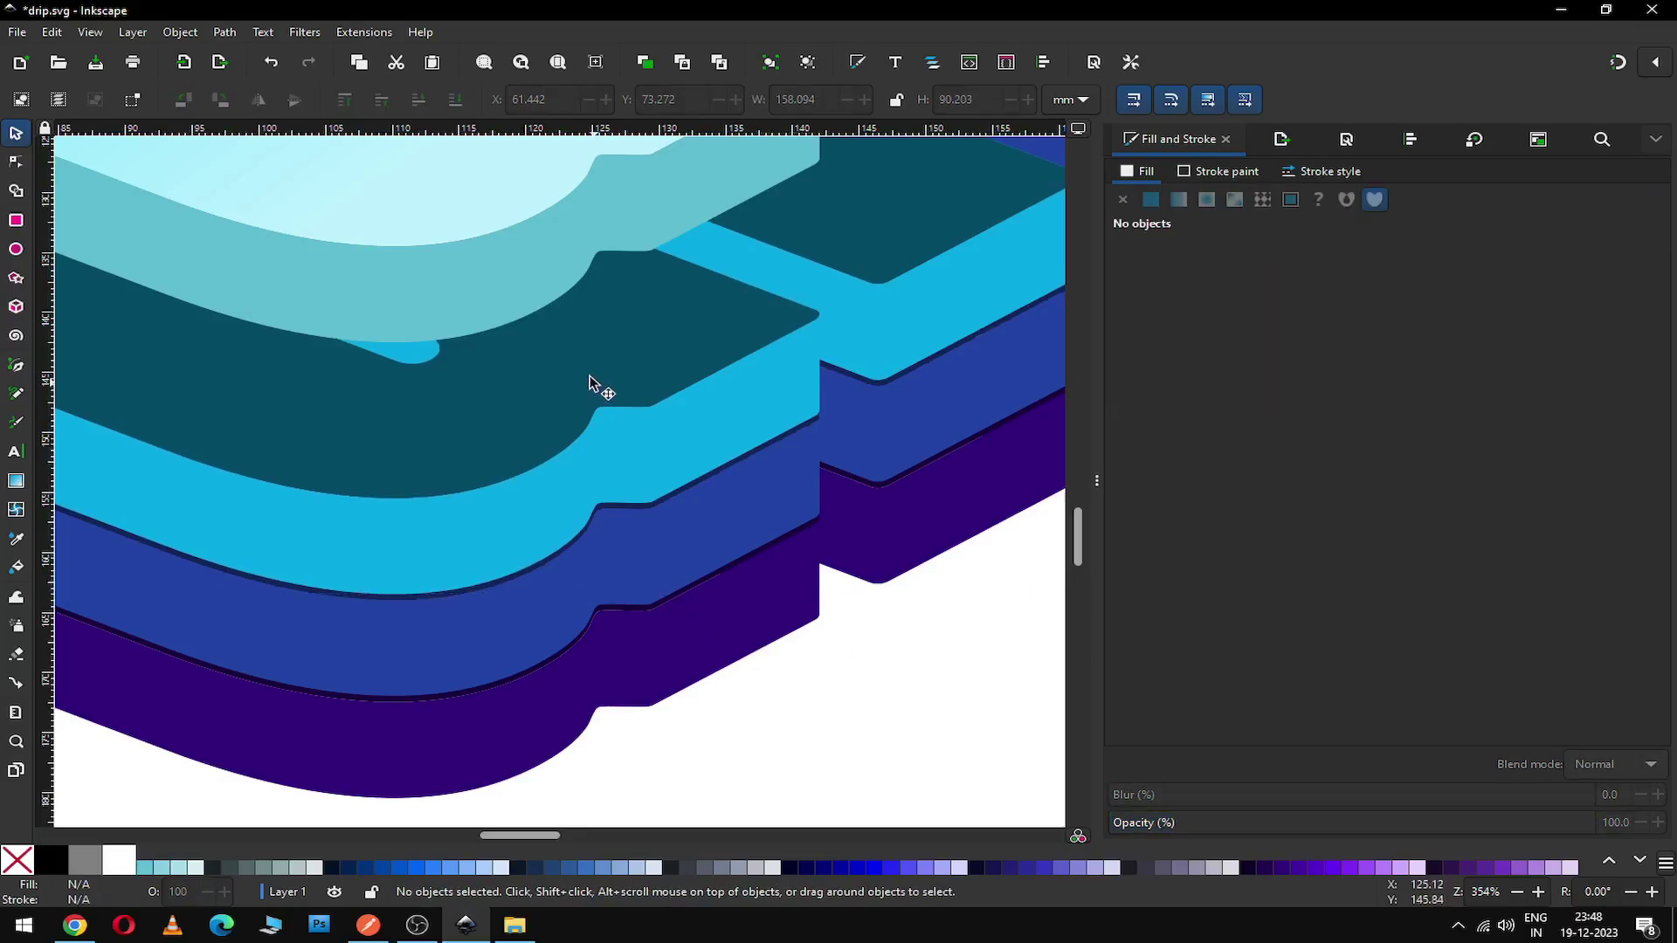
# Step: Move the top gradient lettering copy straight down about 12.7 mm onto the light blue copy and save the drawing
pyautogui.click(483, 303)
pyautogui.moveTo(509, 276); pyautogui.dragTo(486, 429)
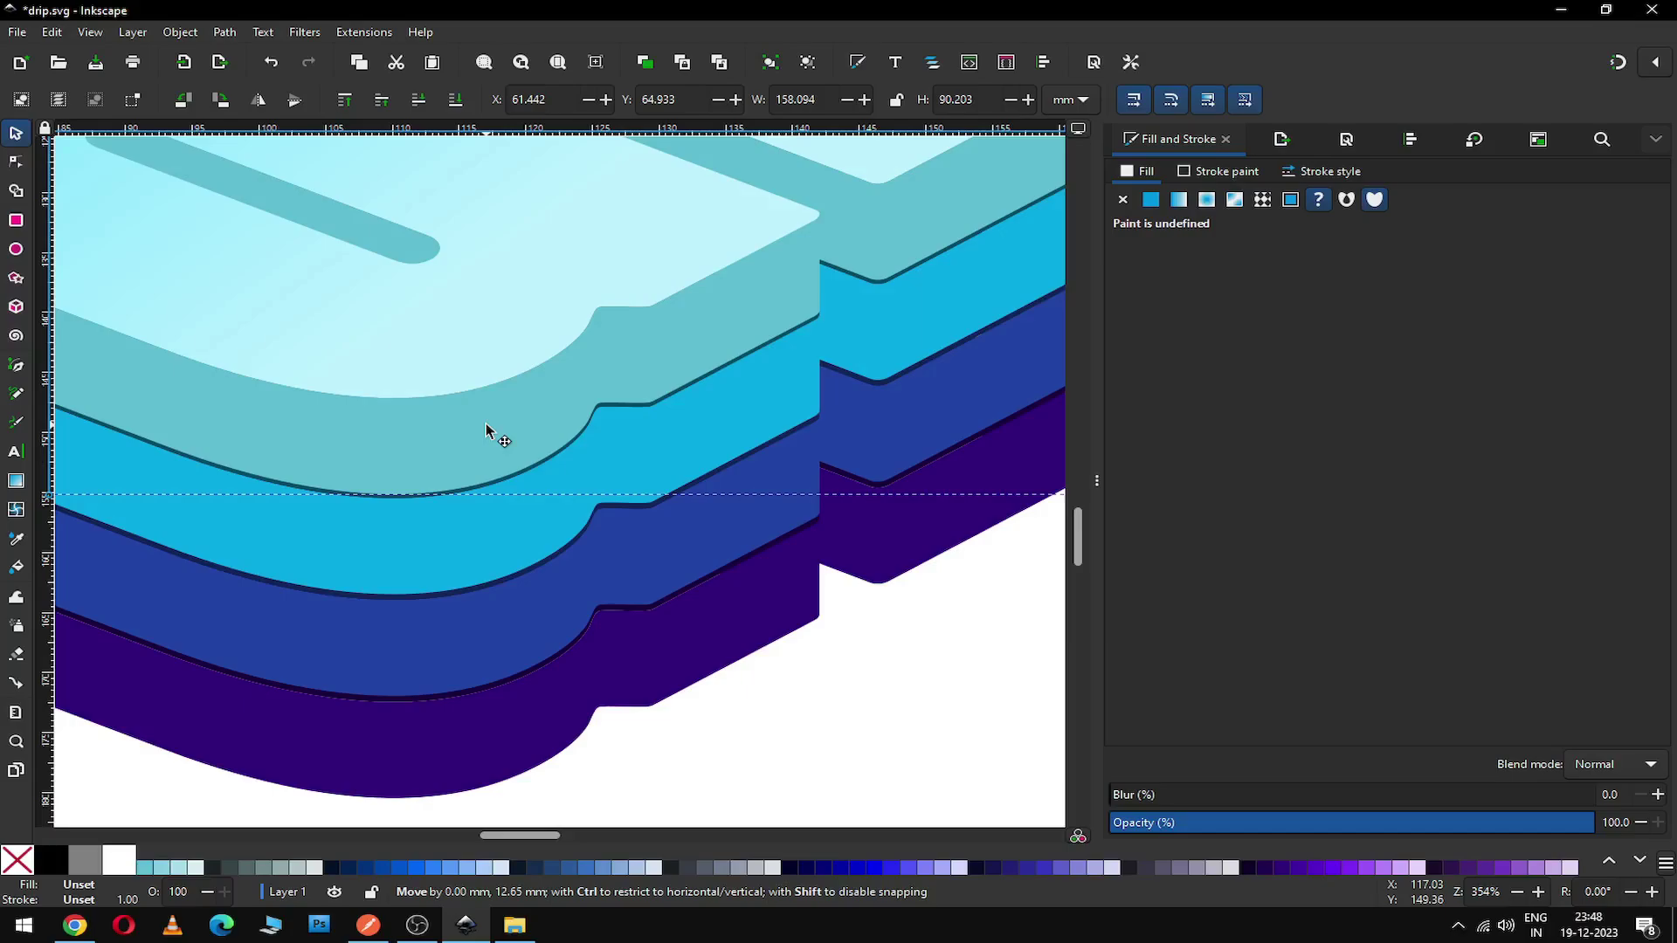
pyautogui.moveTo(486, 429); pyautogui.dragTo(487, 429)
pyautogui.click(774, 714)
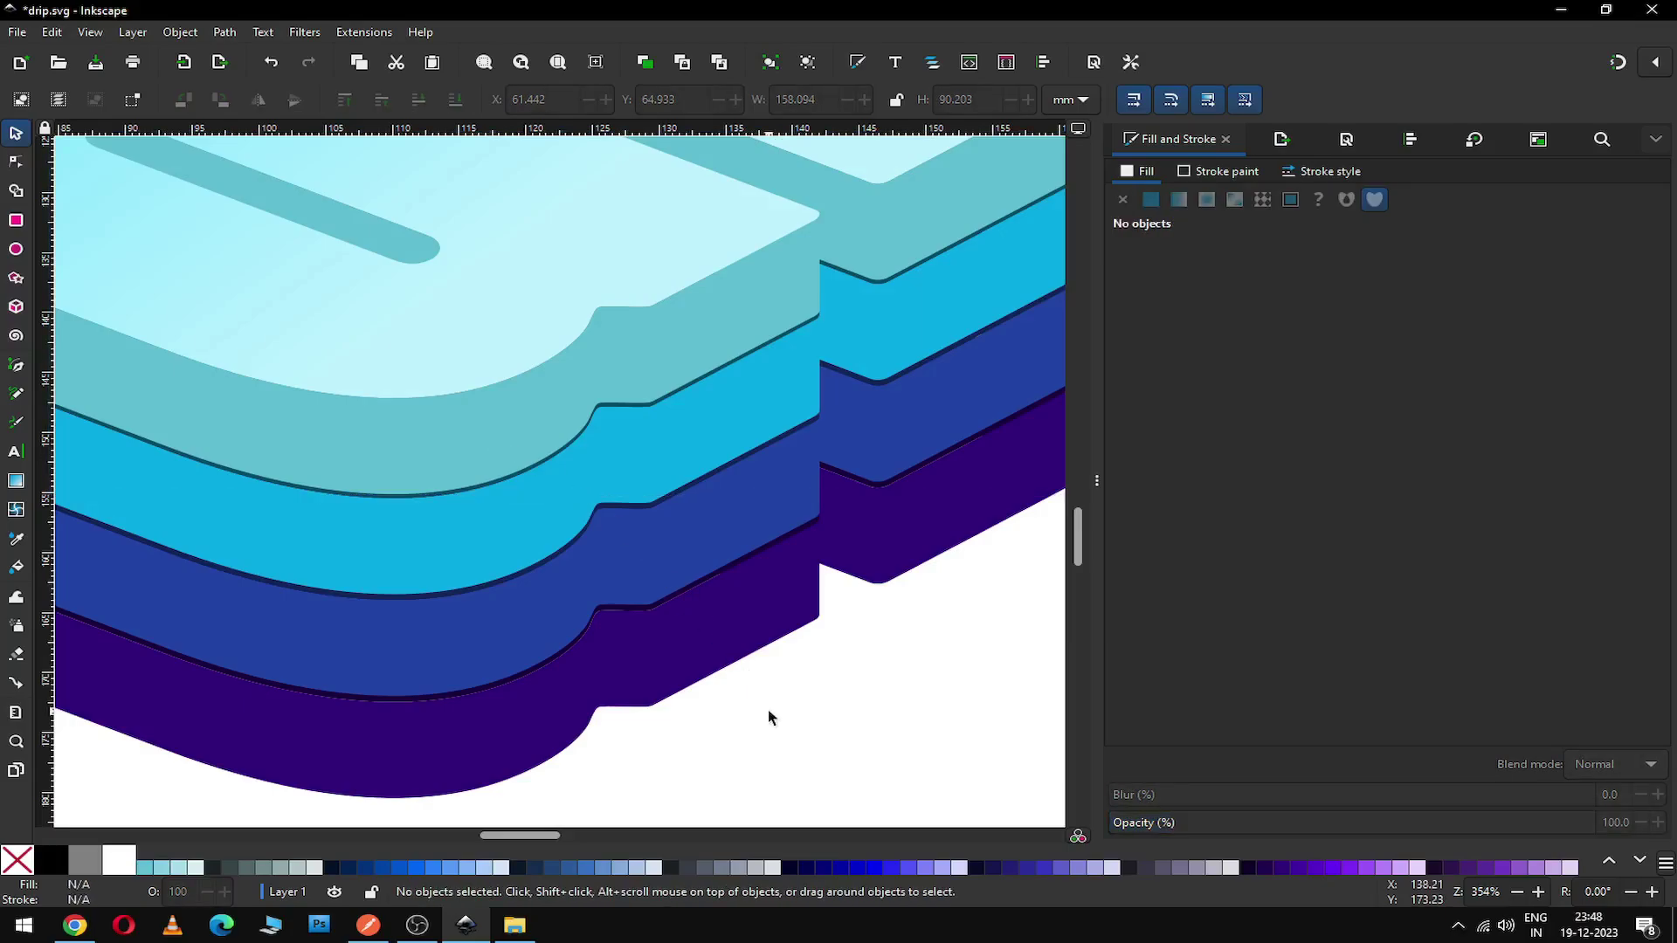
pyautogui.keyDown('ctrl'); pyautogui.scroll(-6, 767, 709); pyautogui.keyUp('ctrl')
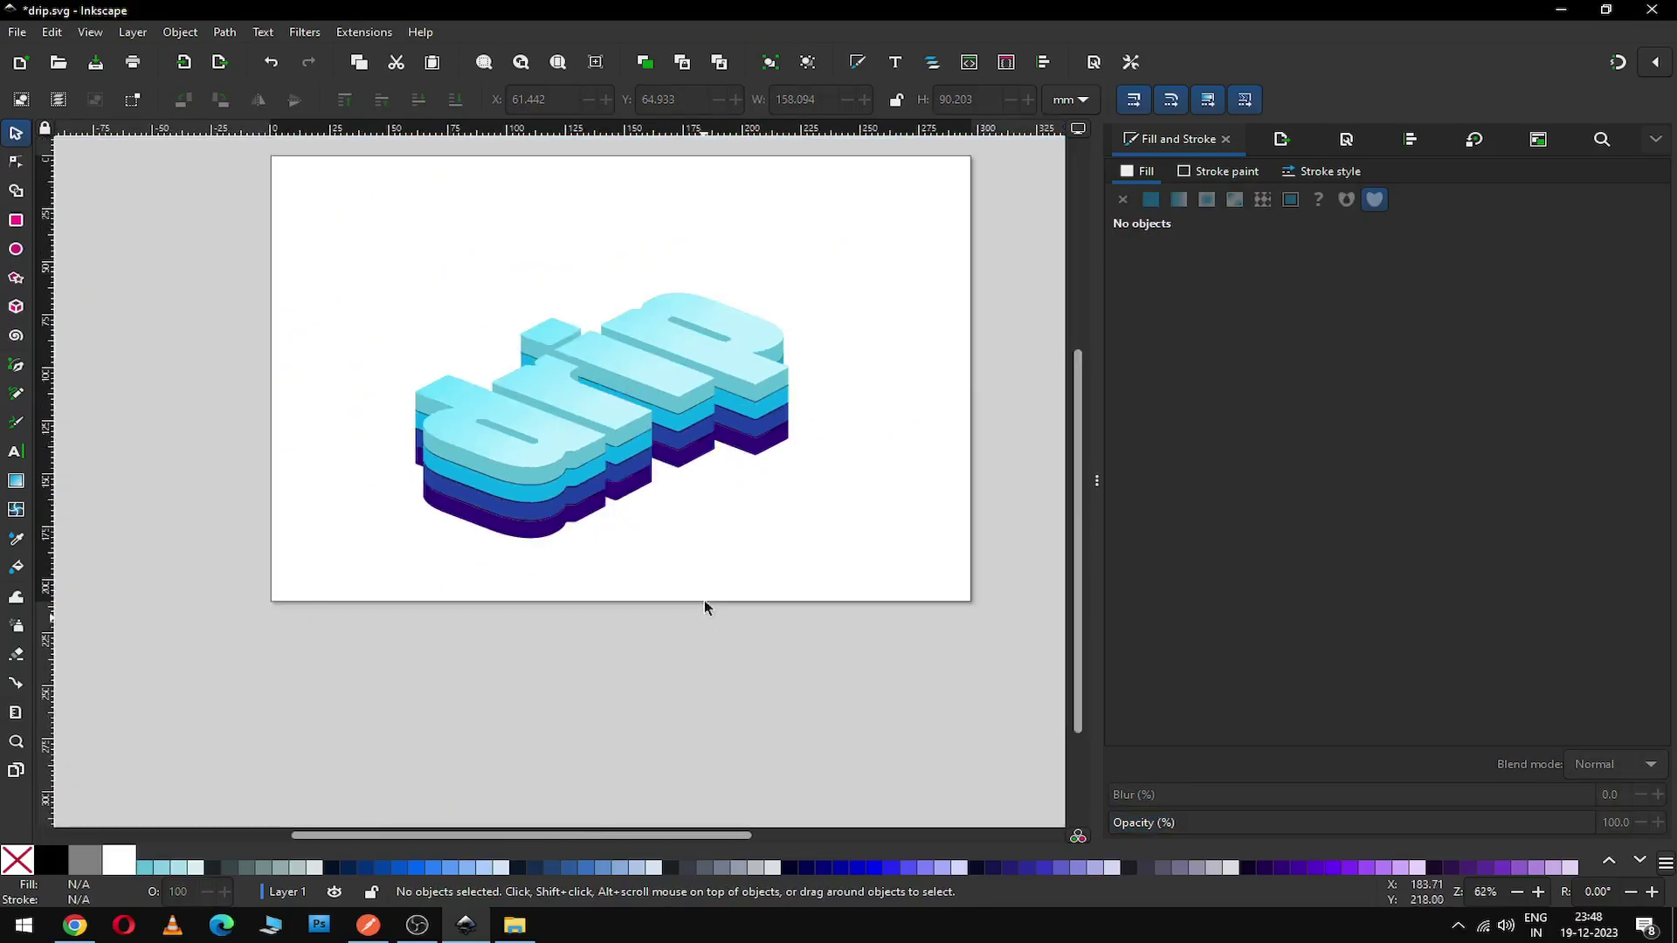
pyautogui.hotkey('ctrl', 's')
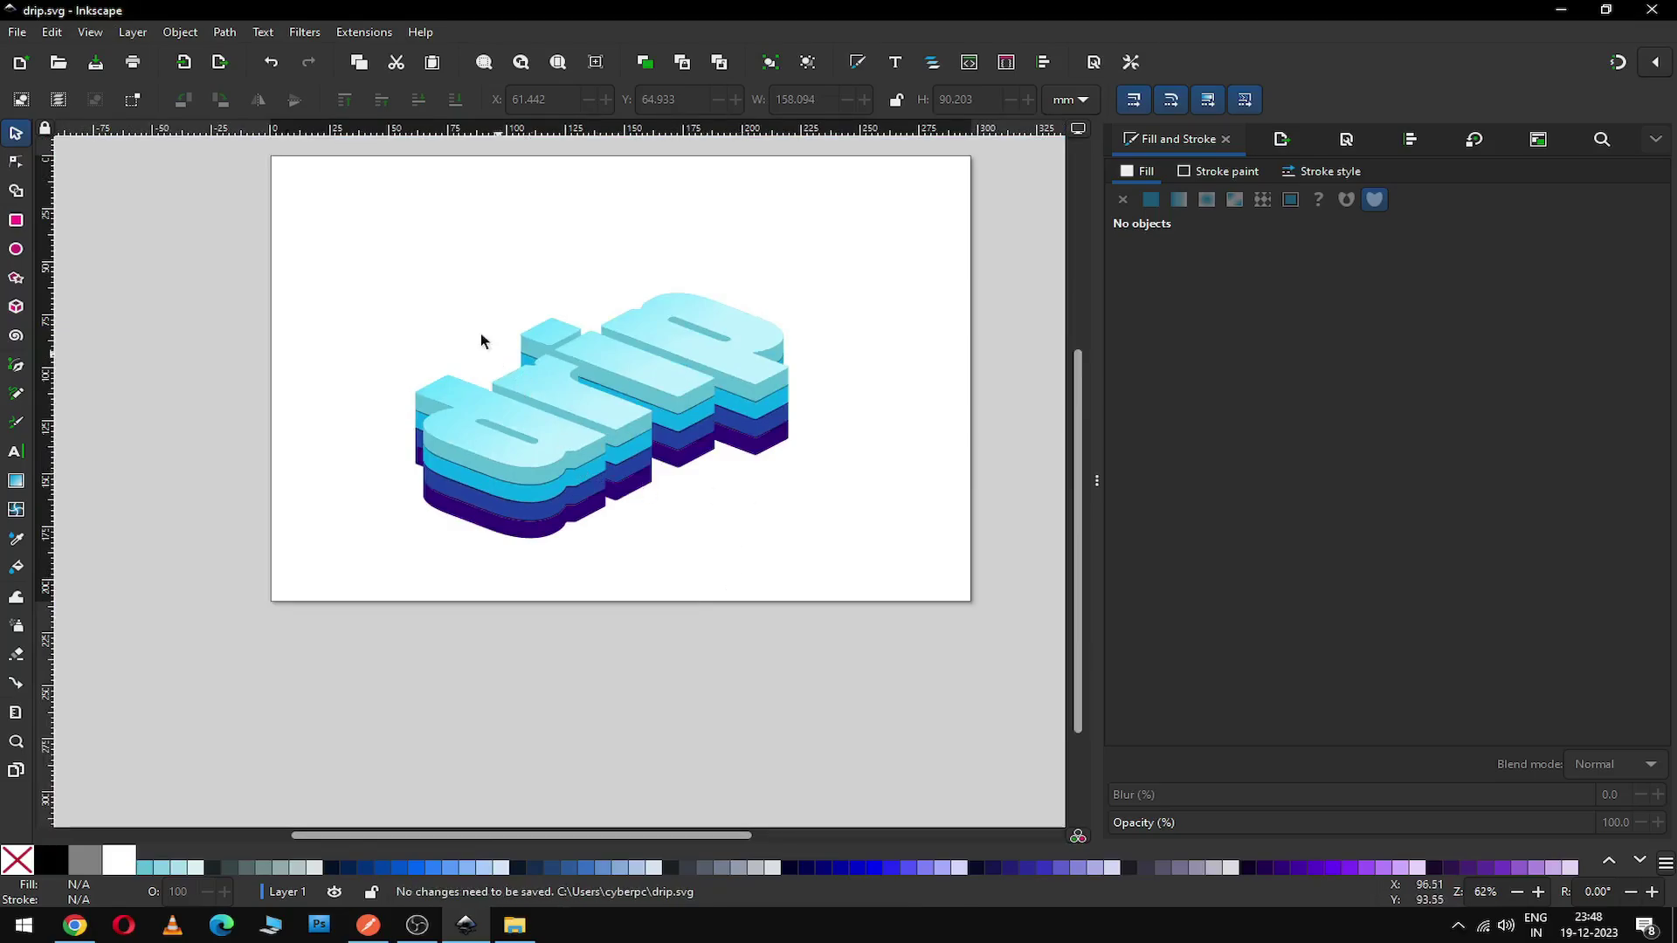
# Step: Nudge the top copy down about 0.3 mm, and then the top and light blue copies together by another 0.3 mm
pyautogui.moveTo(297, 234); pyautogui.dragTo(904, 580)
pyautogui.press('z')
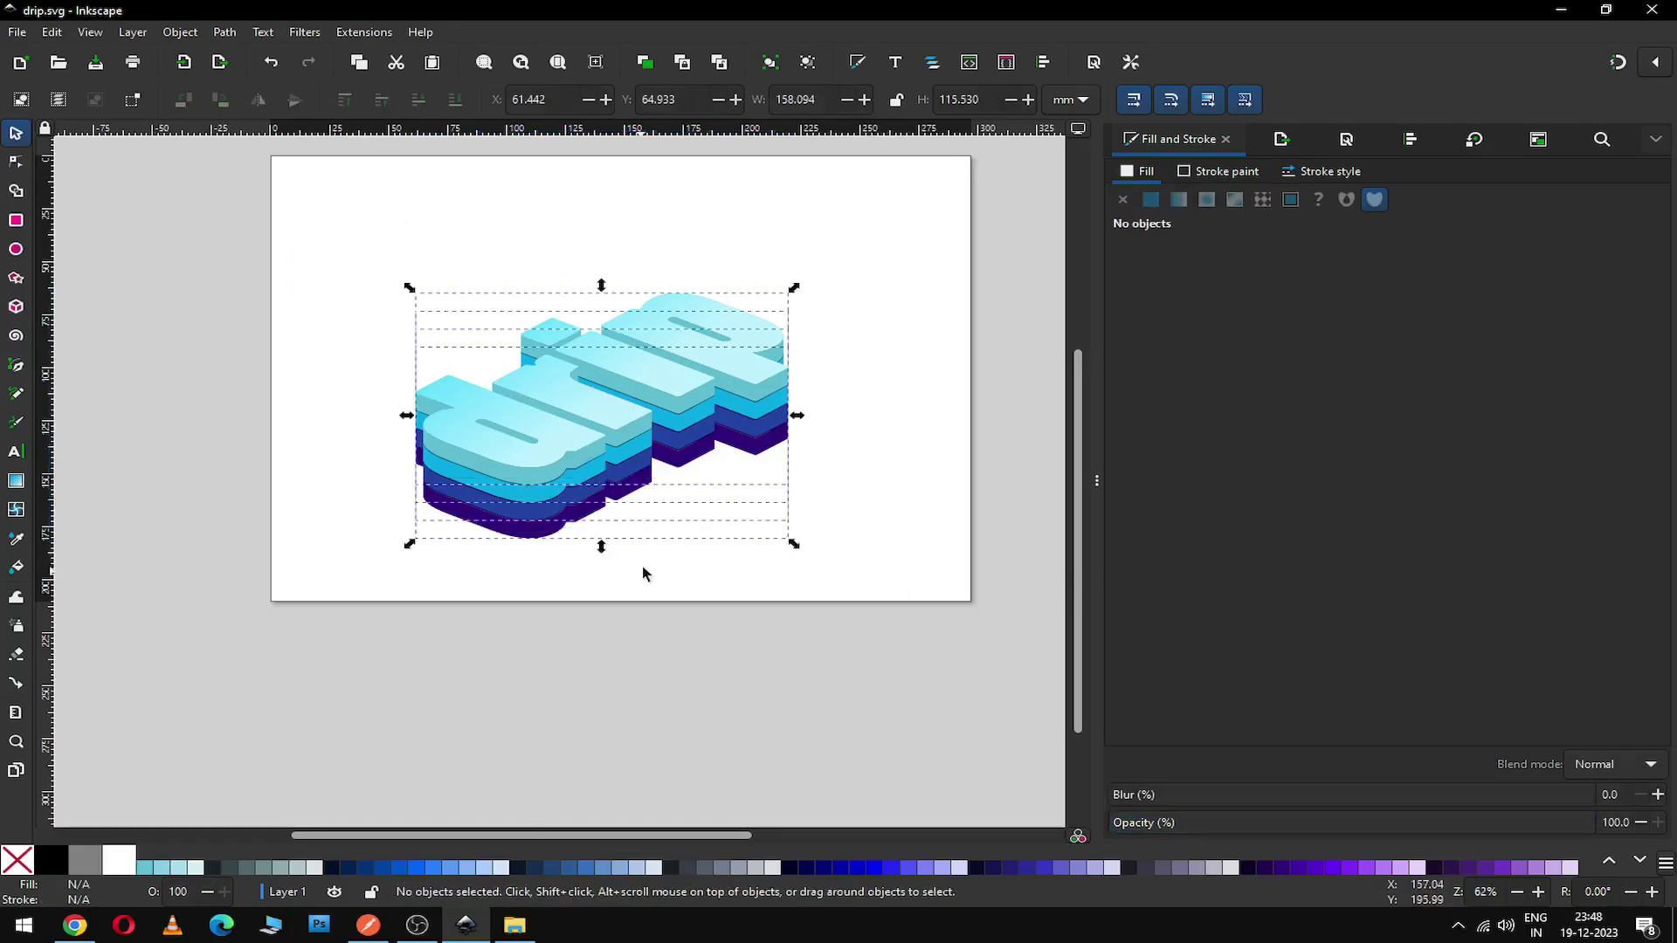
pyautogui.moveTo(411, 393); pyautogui.dragTo(622, 536)
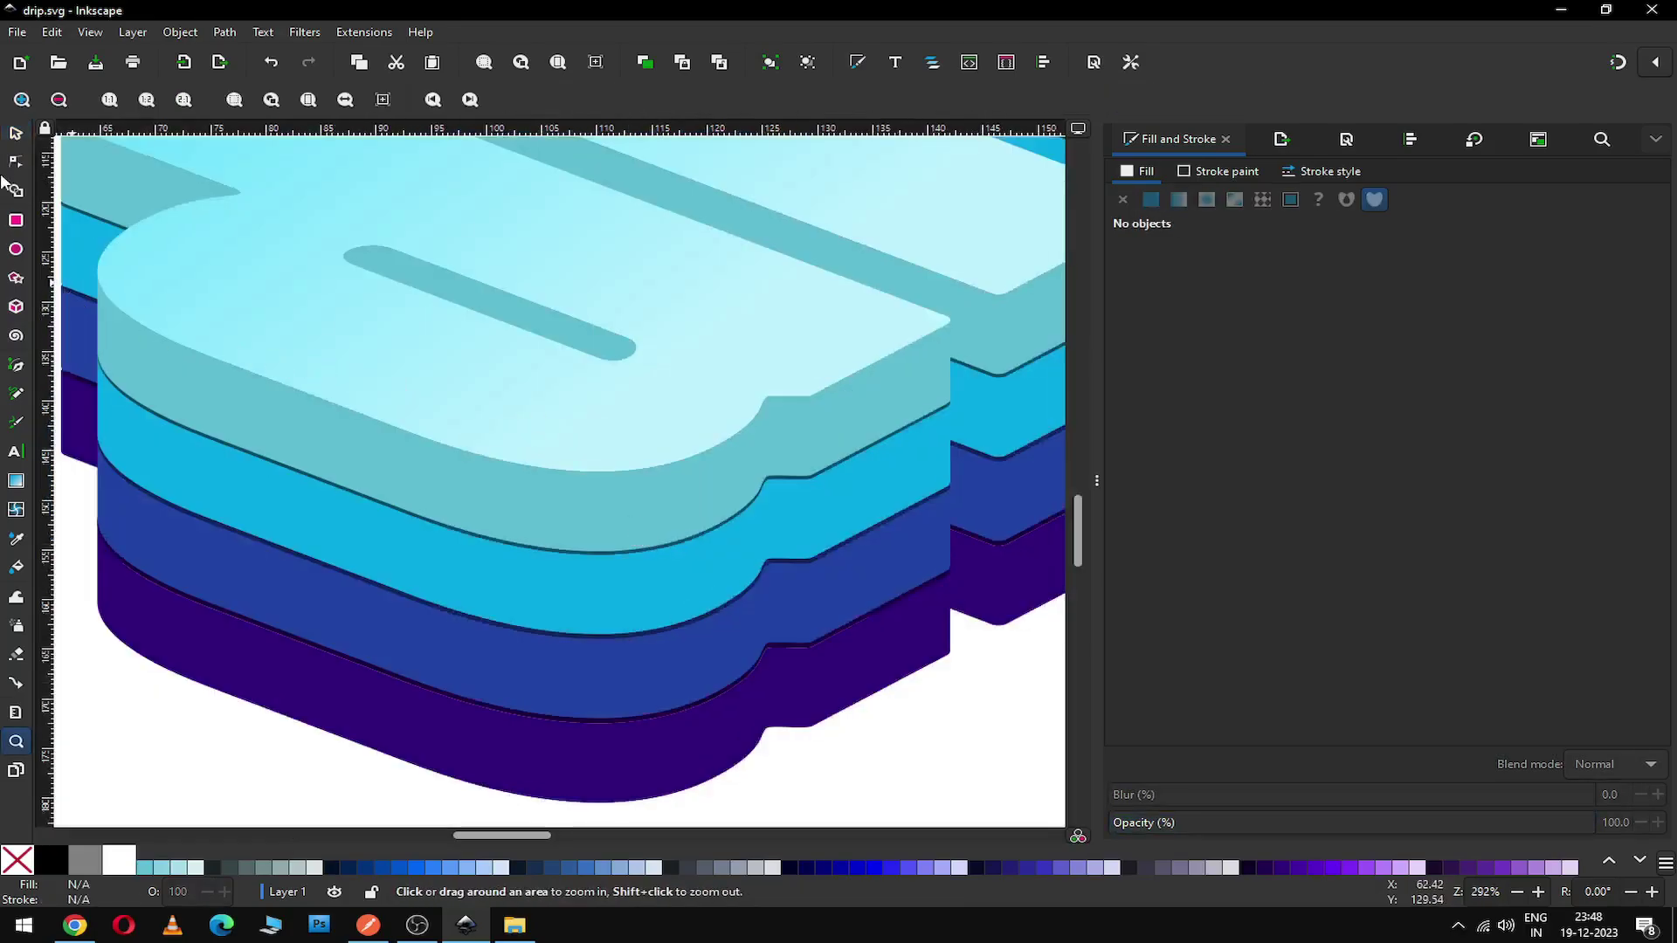
pyautogui.click(16, 133)
pyautogui.click(559, 533)
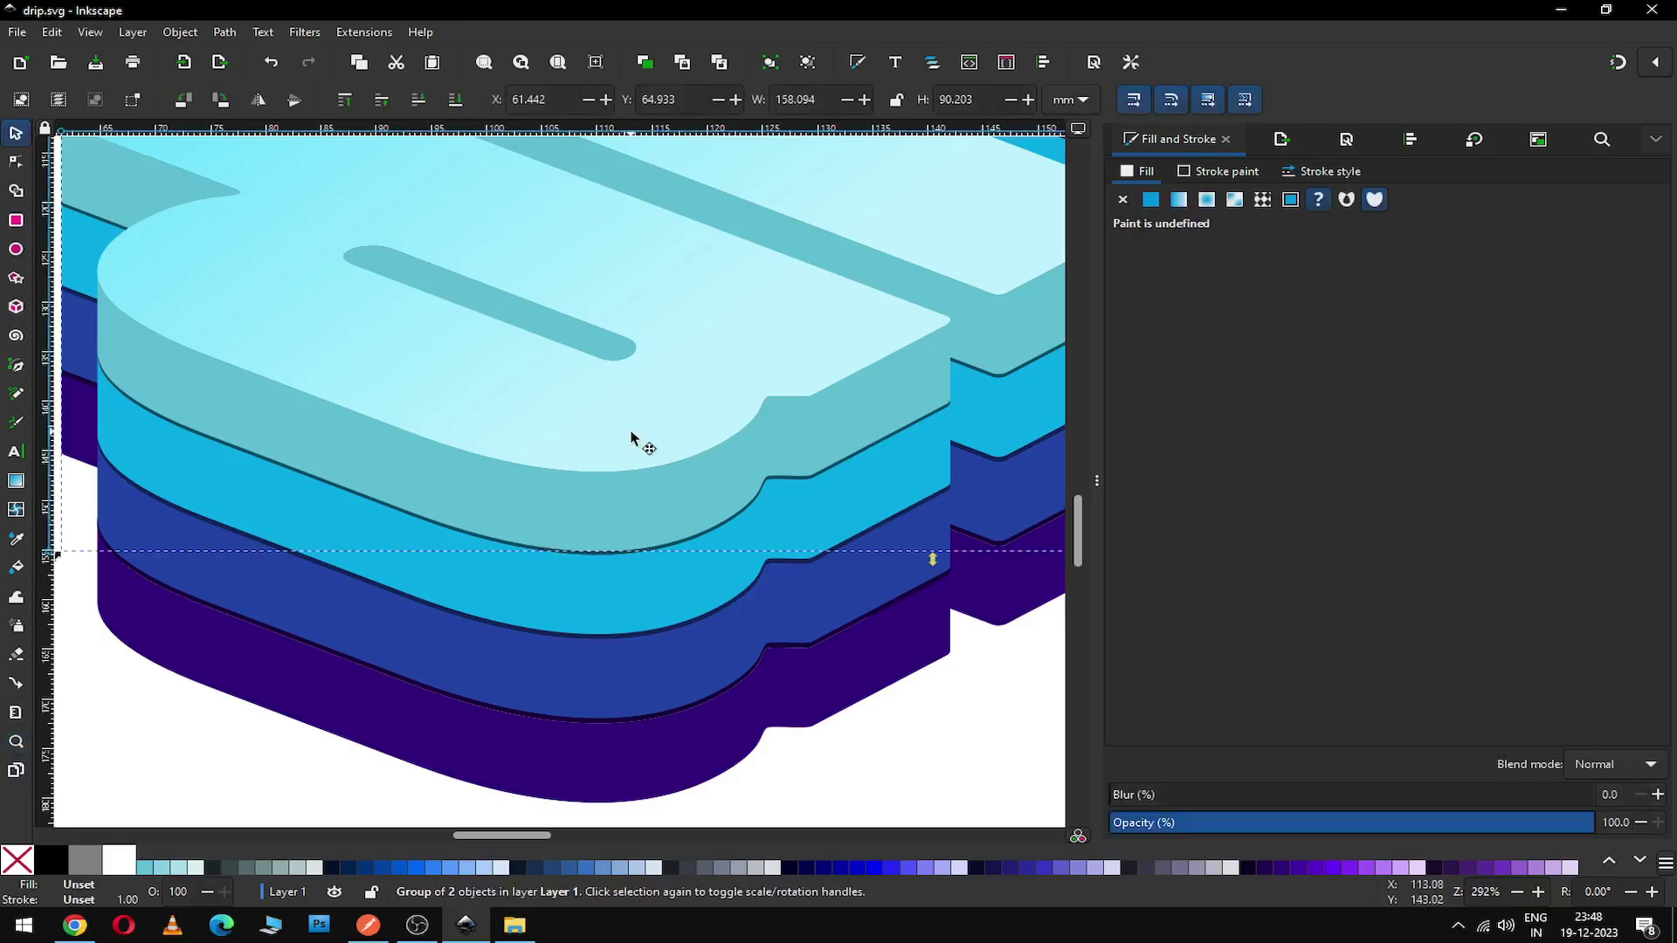
pyautogui.moveTo(632, 434); pyautogui.dragTo(632, 443)
pyautogui.keyDown('shift'); pyautogui.click(620, 601); pyautogui.keyUp('shift')
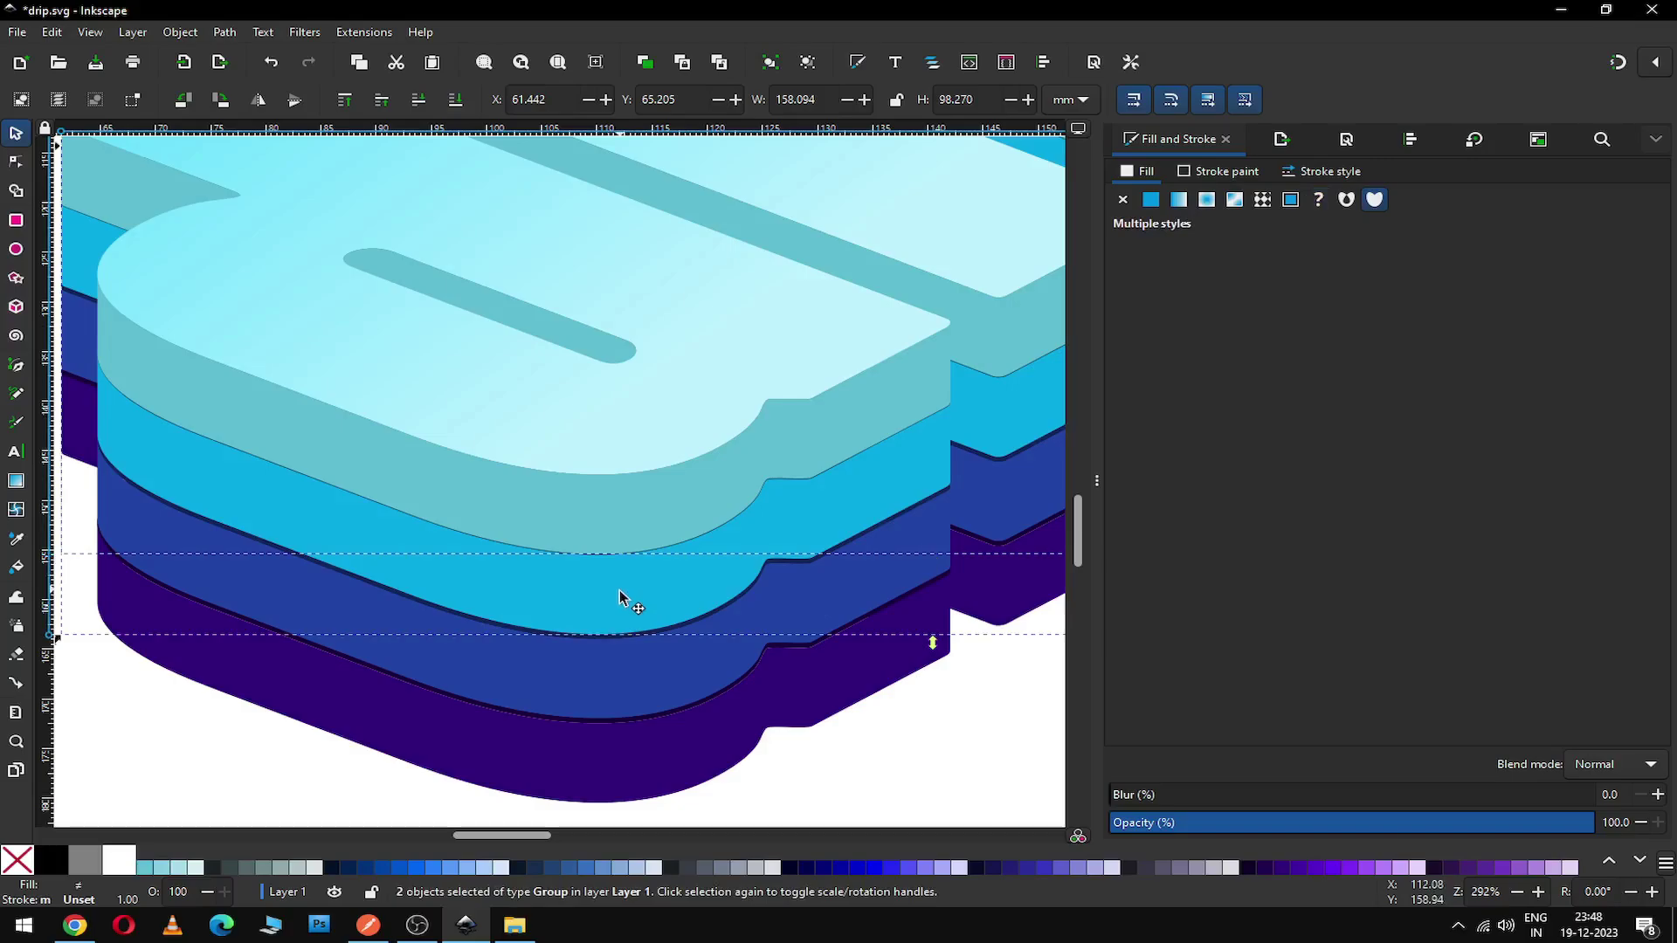
pyautogui.moveTo(620, 601); pyautogui.dragTo(622, 604)
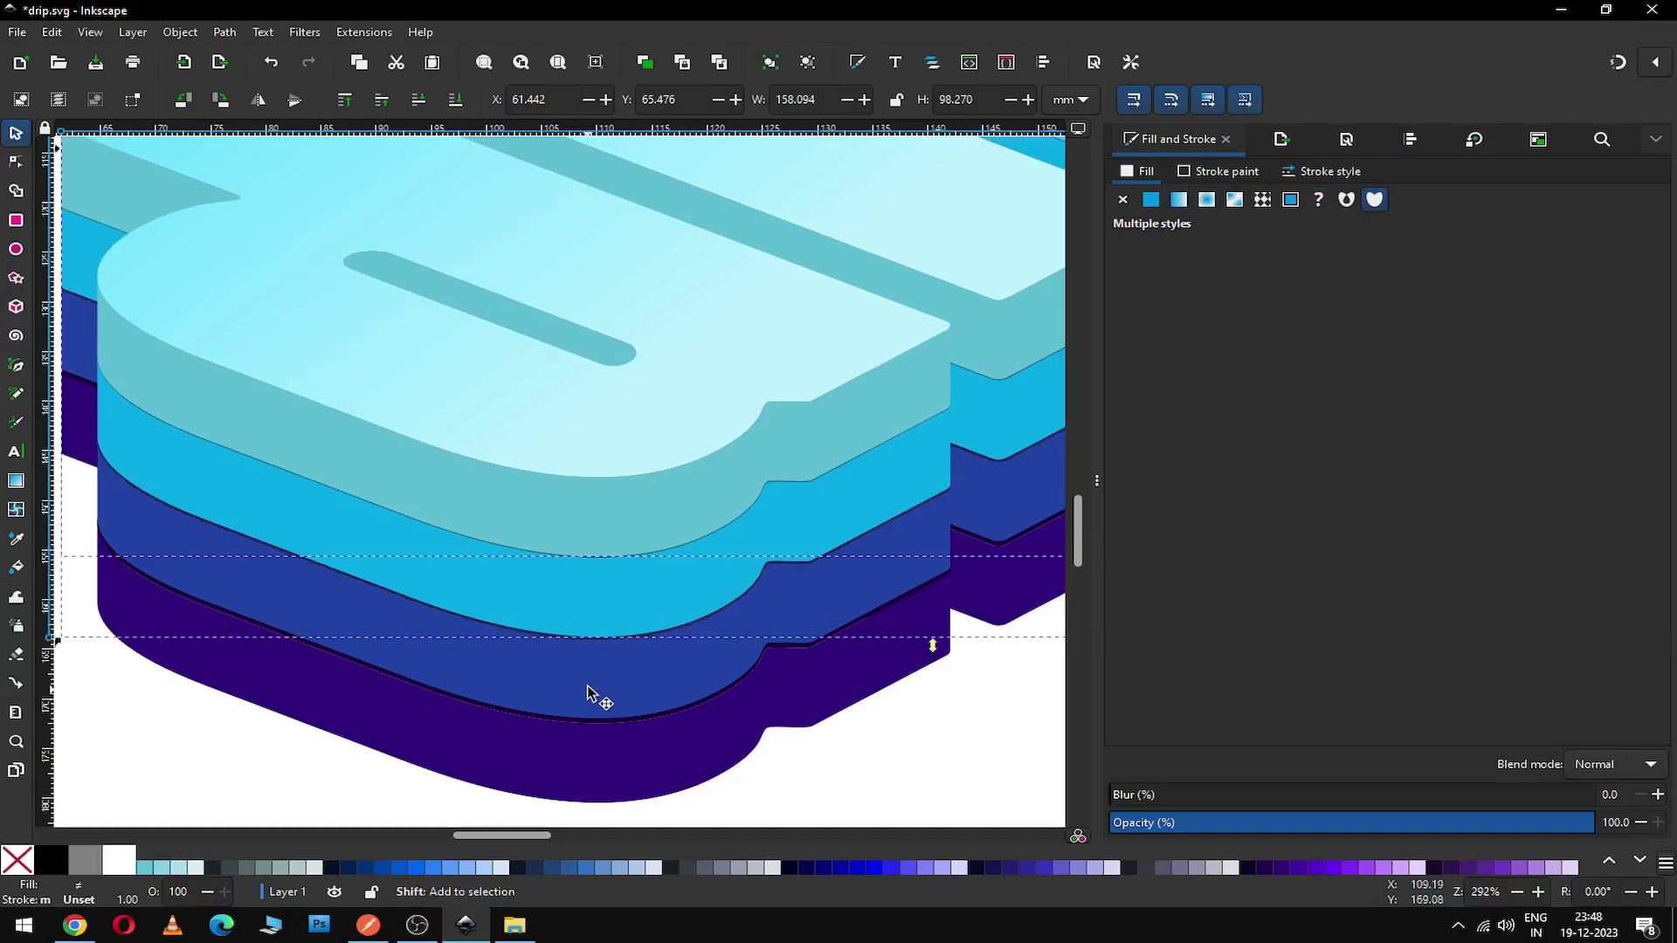
# Step: Add the blue copy to the selection, nudge all three upper copies down about 0.3 mm, and save the drawing
pyautogui.keyDown('shift'); pyautogui.click(636, 683); pyautogui.keyUp('shift')
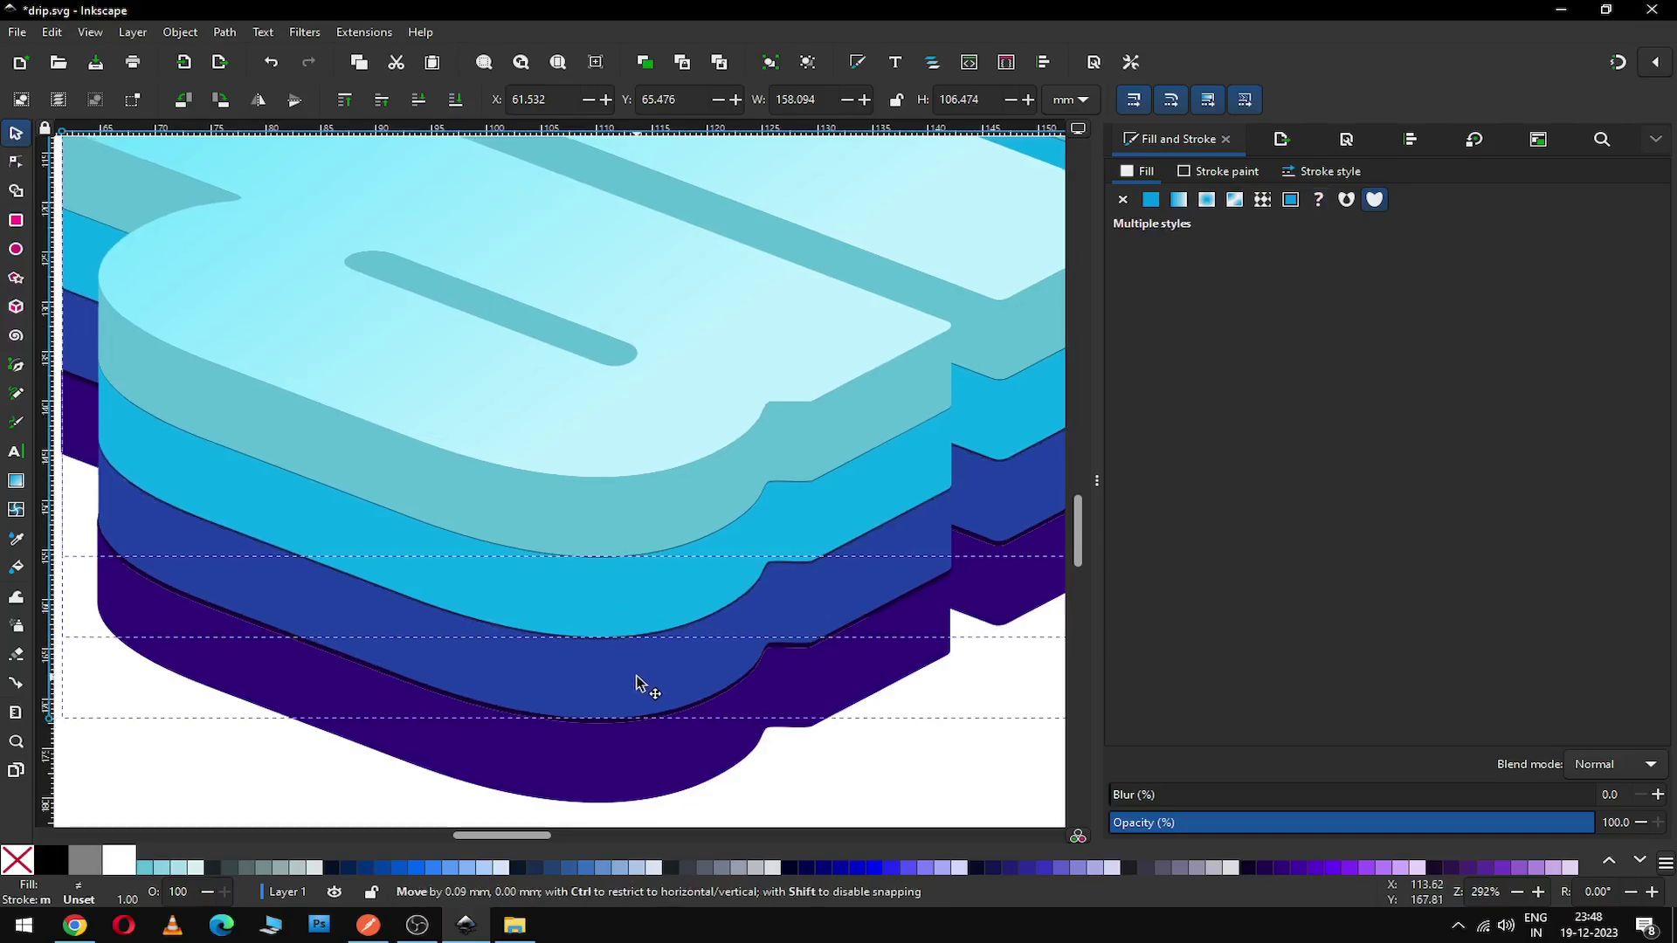
pyautogui.moveTo(636, 676); pyautogui.dragTo(635, 678)
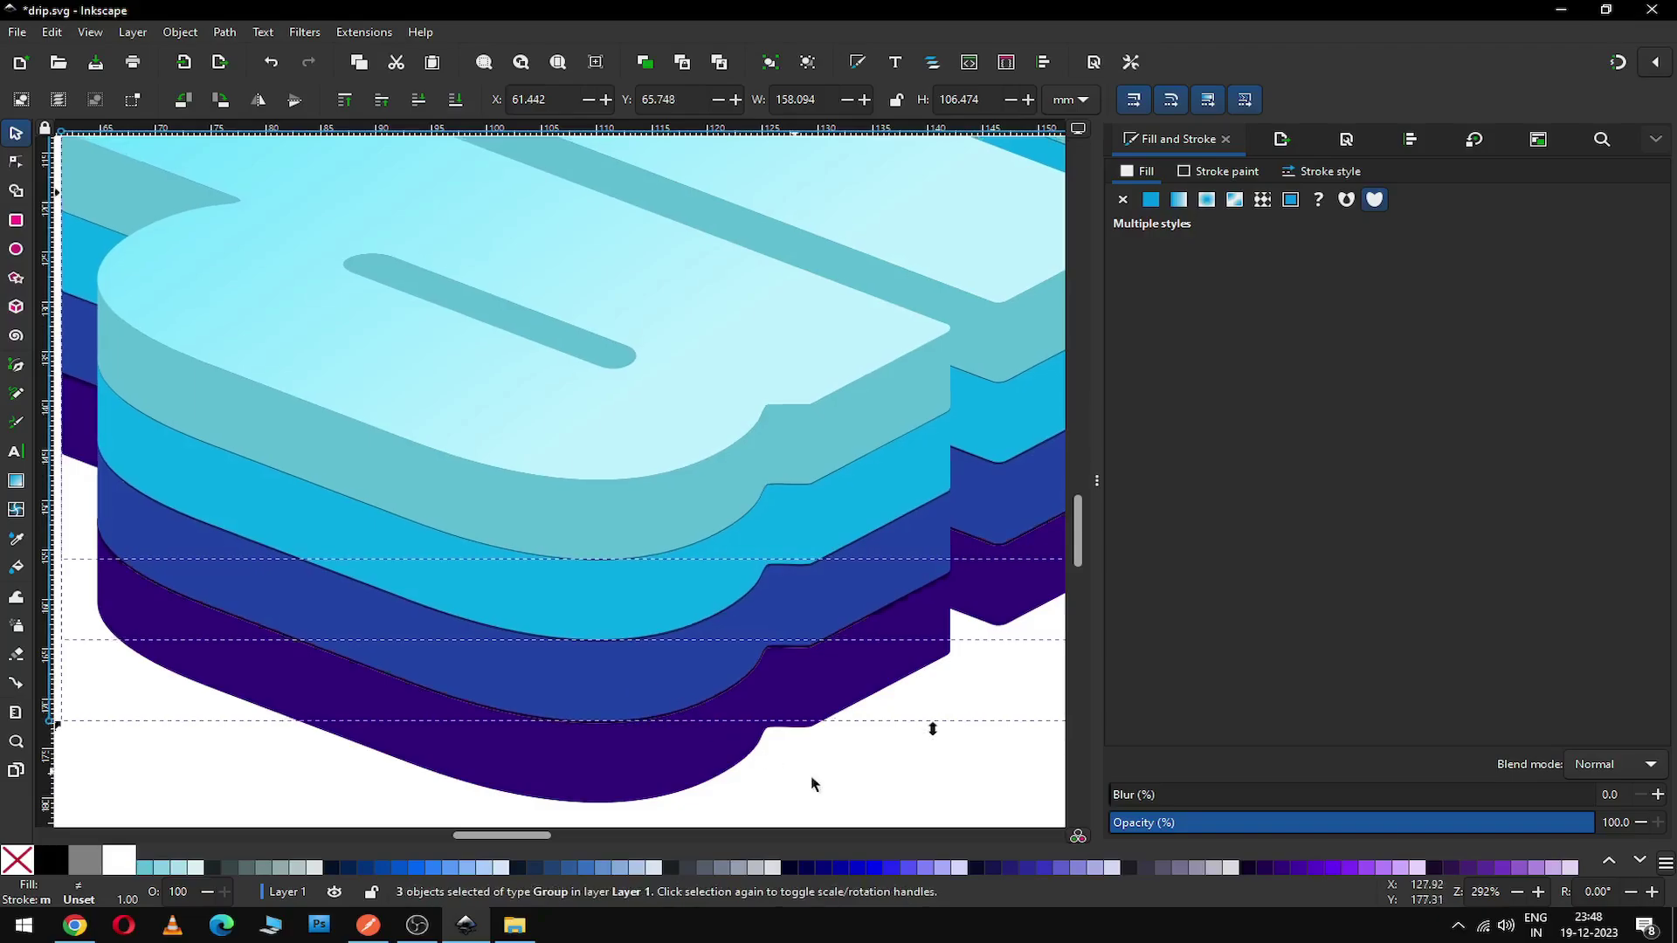
pyautogui.click(843, 787)
pyautogui.hotkey('ctrl', 's')
pyautogui.hotkey('ctrl', 's')
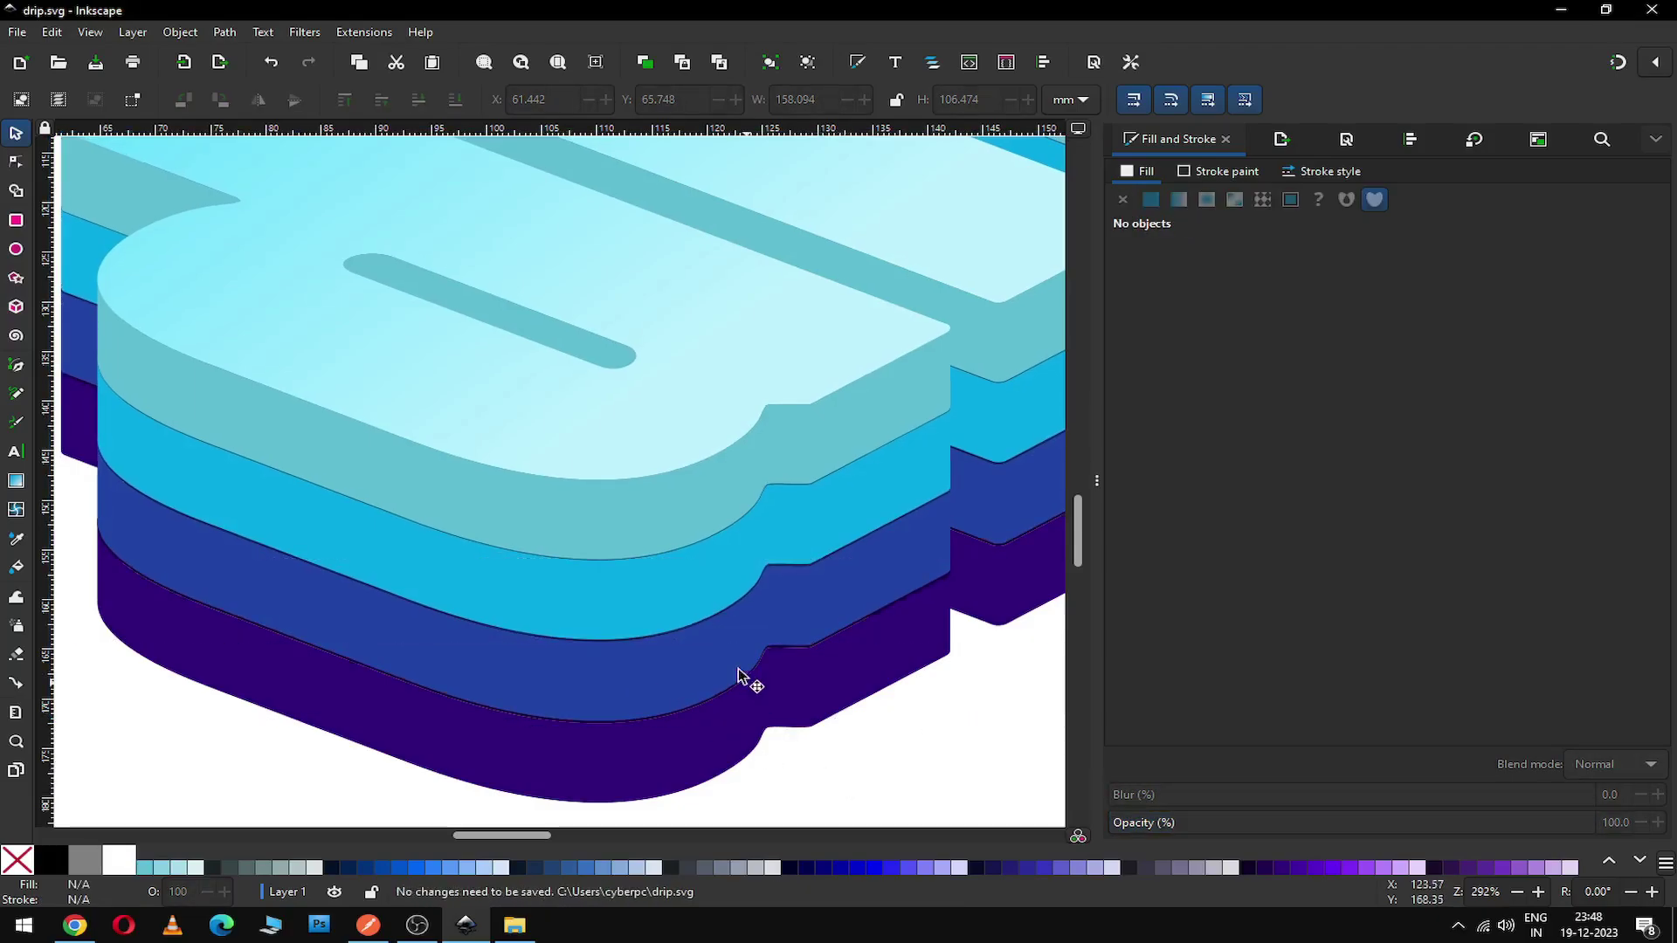
# Step: Nudge the top lettering copy back up about 0.1 mm to even out its dark seam, and save the drawing
pyautogui.click(619, 526)
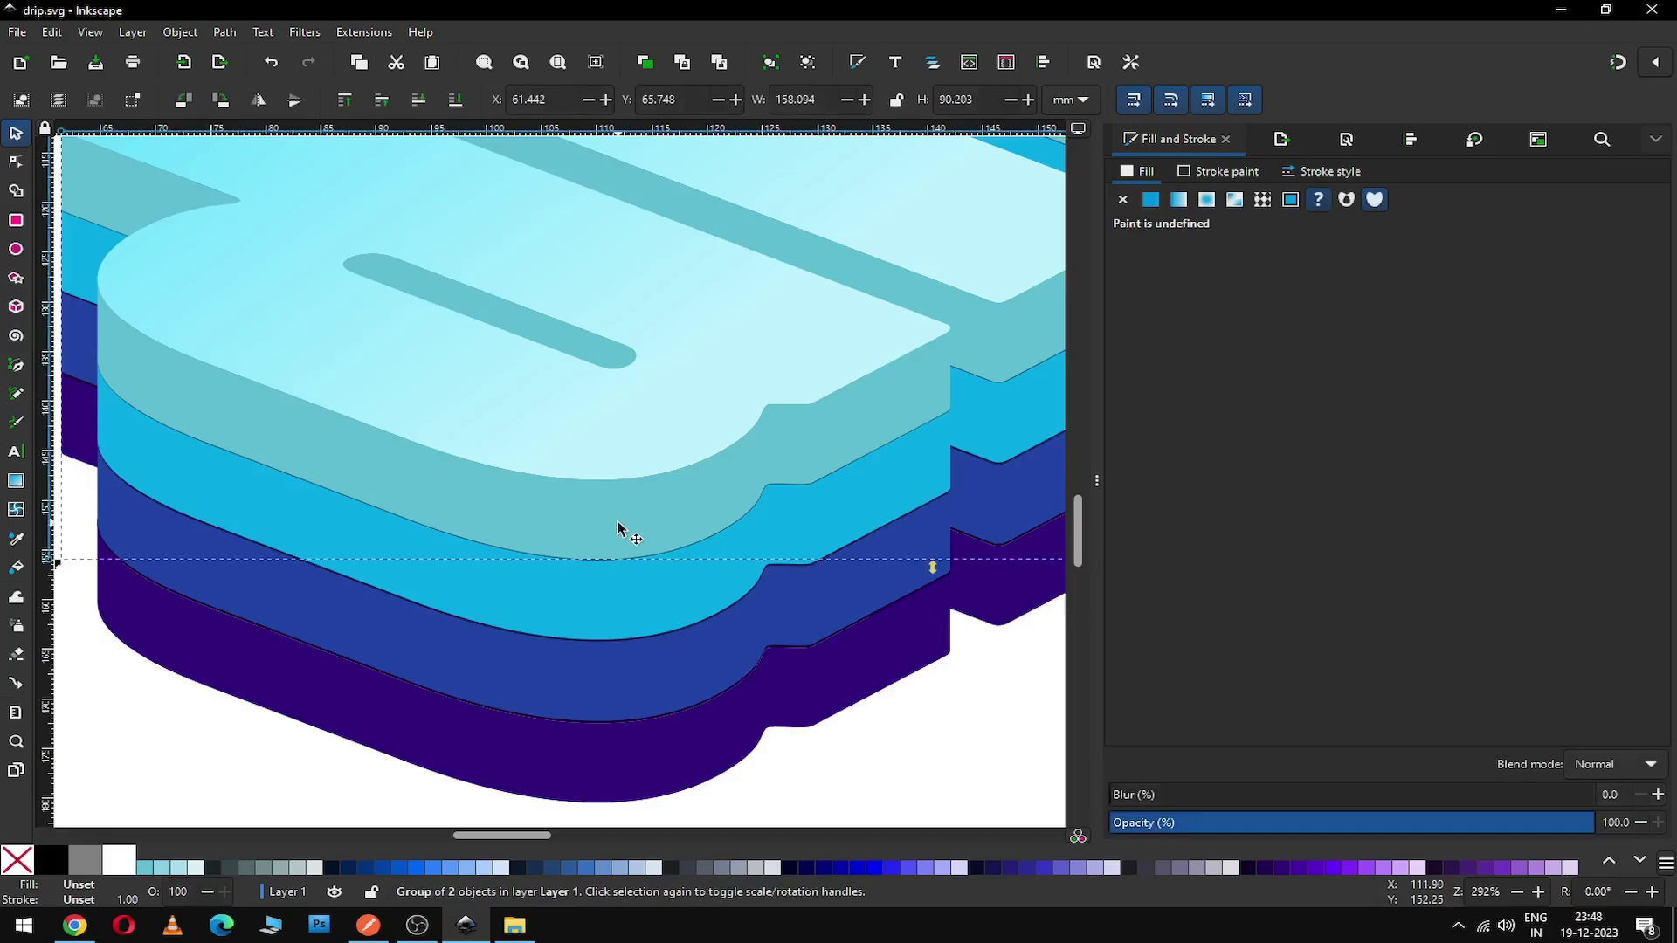
pyautogui.moveTo(619, 525); pyautogui.dragTo(617, 523)
pyautogui.click(917, 774)
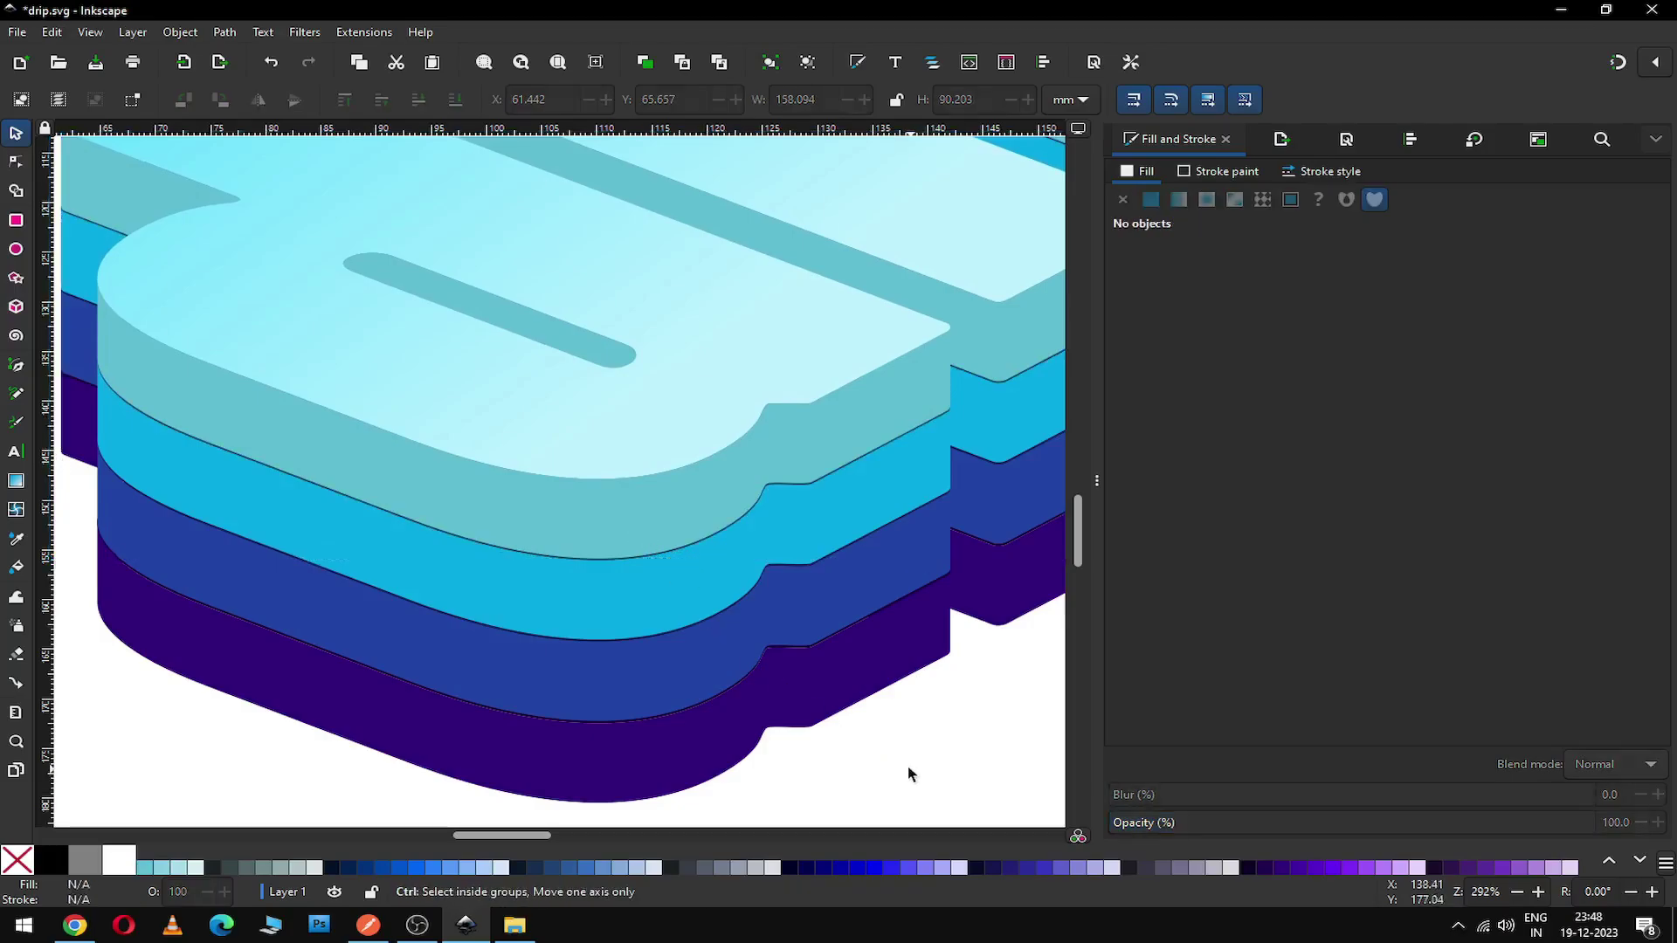
pyautogui.hotkey('ctrl', 's')
pyautogui.hotkey('ctrl', 's')
pyautogui.scroll(-5, 756, 659)
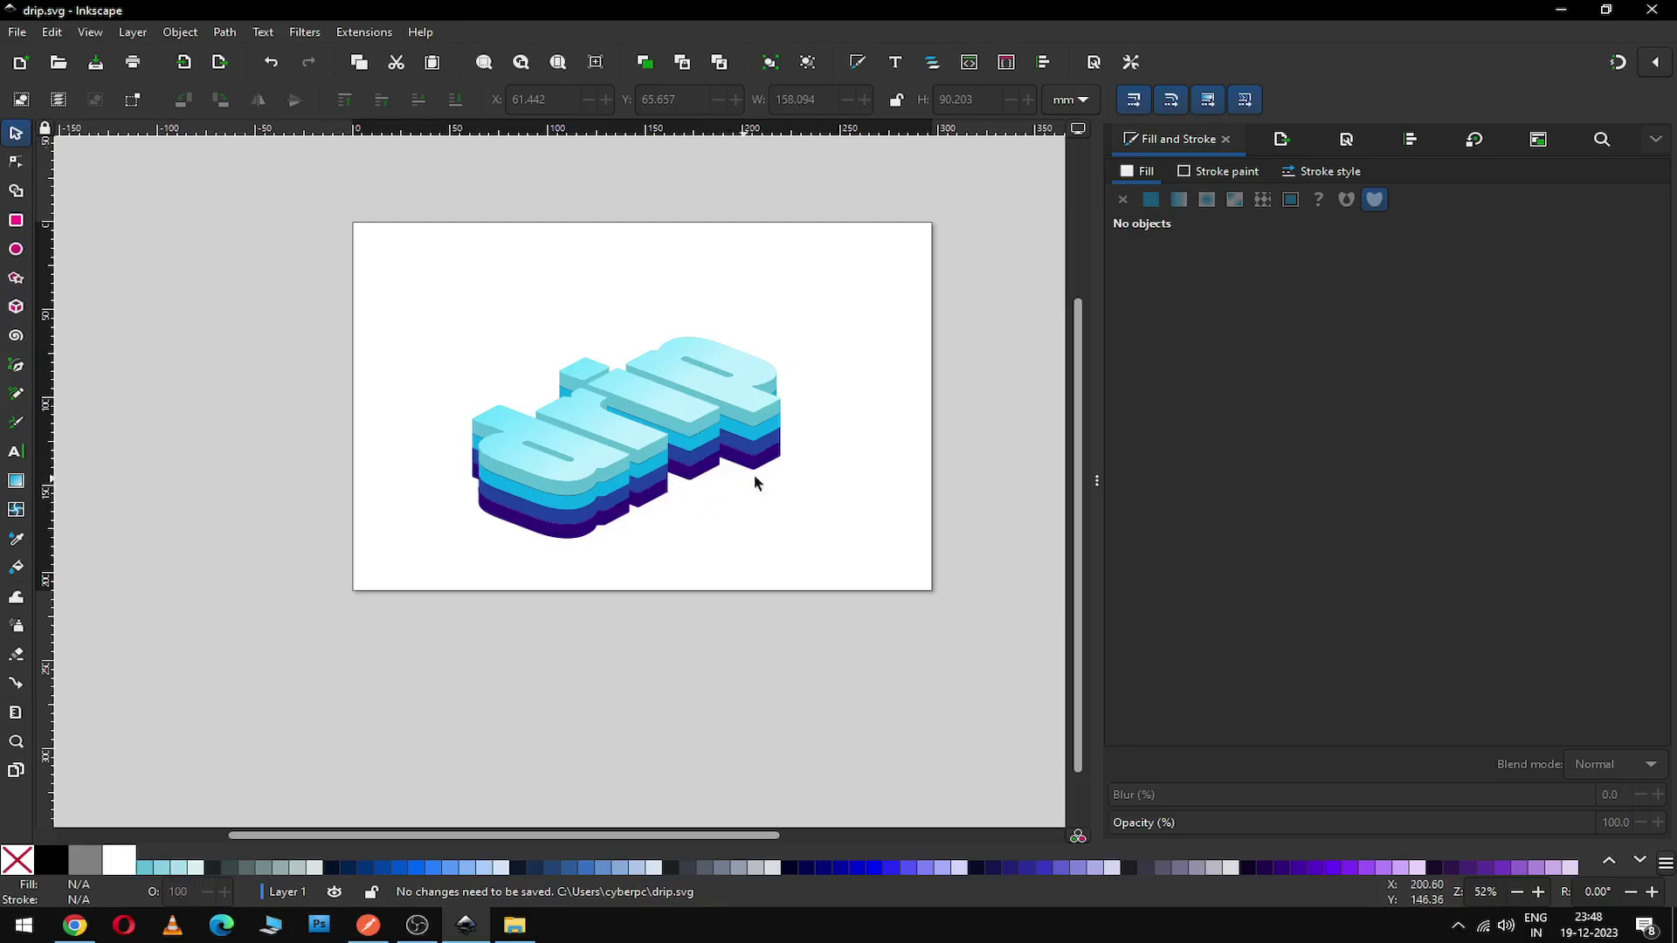
pyautogui.press('z')
pyautogui.moveTo(281, 236); pyautogui.dragTo(970, 603)
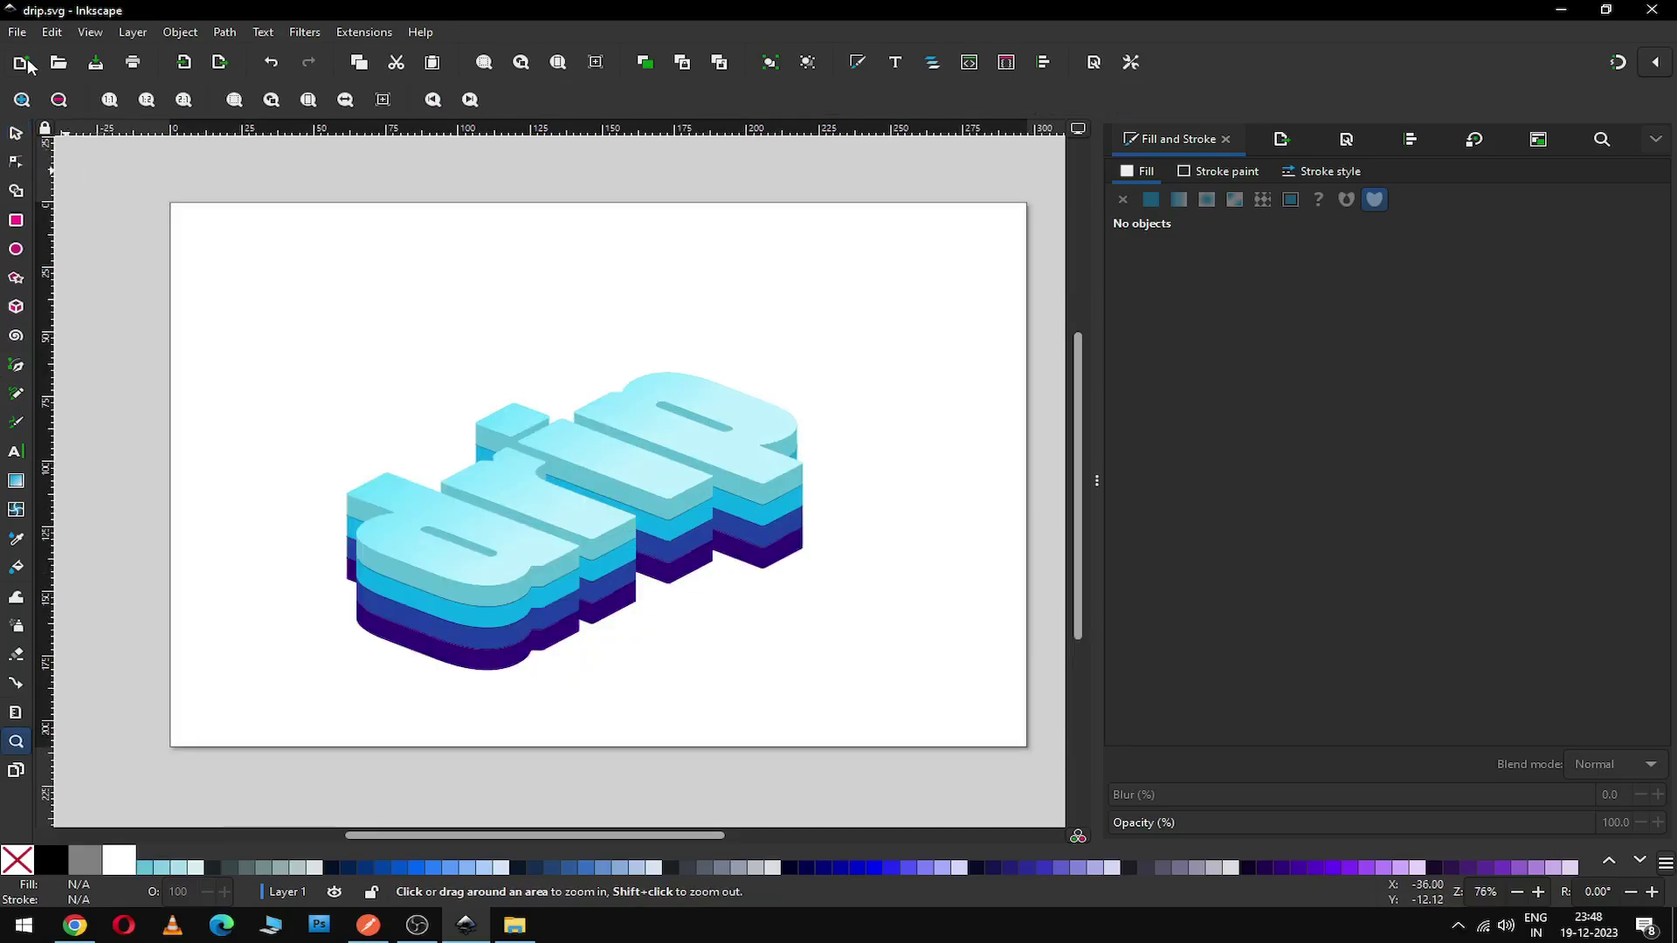
pyautogui.click(17, 135)
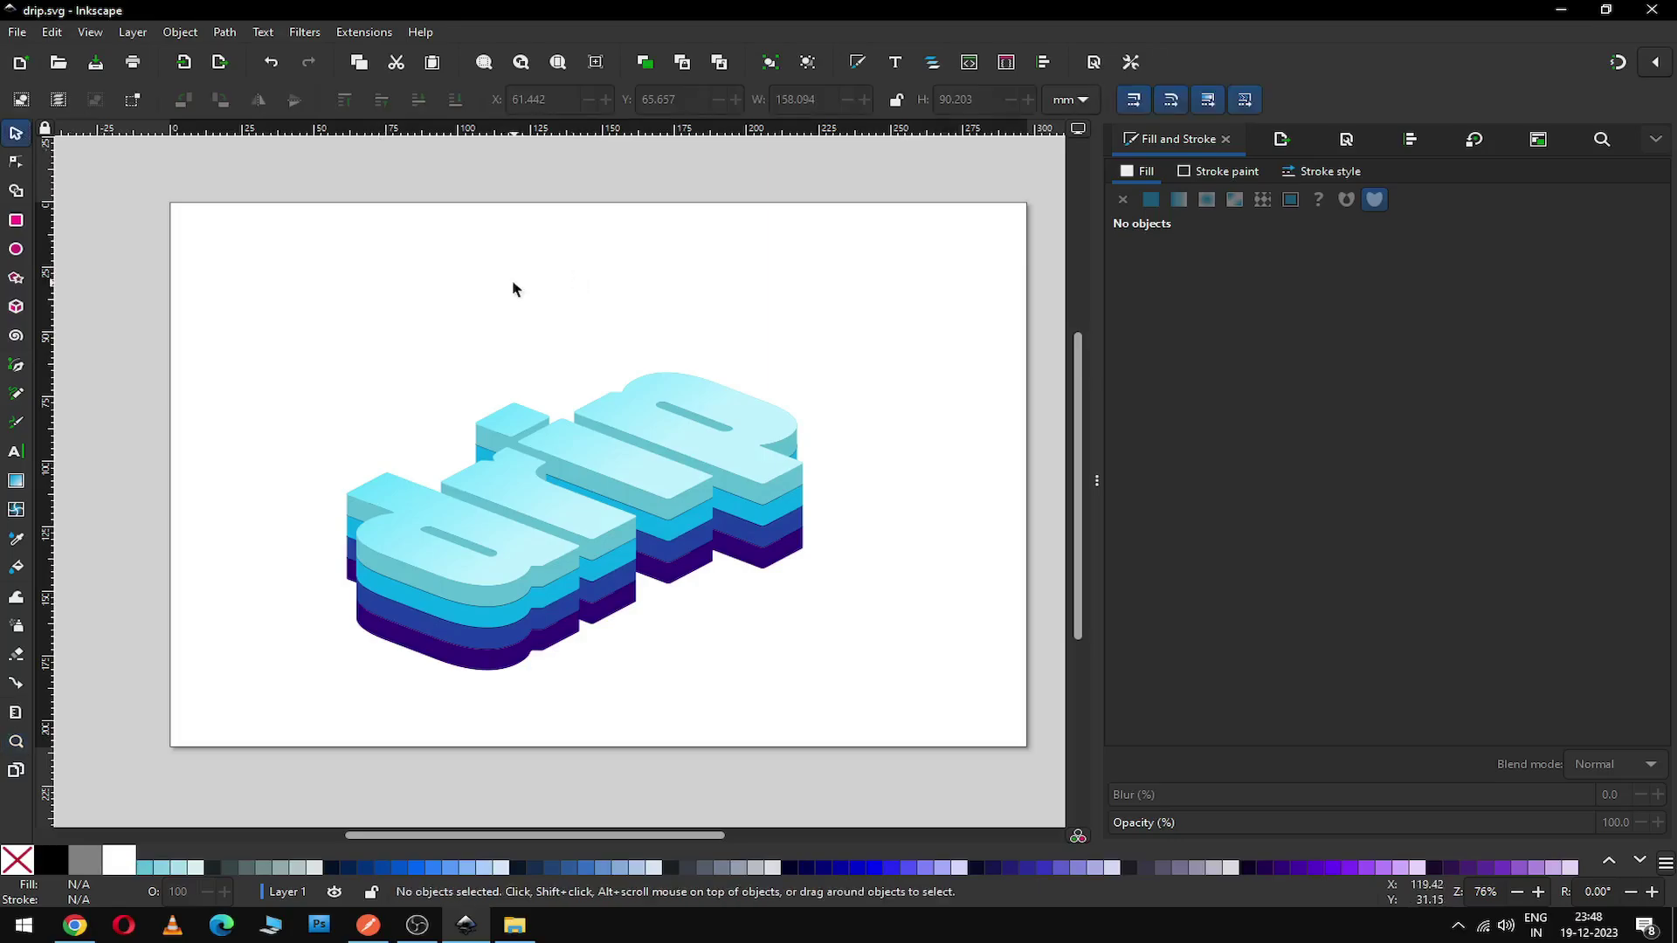
# Step: Draw a dark purple background rectangle about 298 by 211 mm covering the whole page and lower it to the bottom of the stack
pyautogui.click(16, 222)
pyautogui.moveTo(171, 204); pyautogui.dragTo(1025, 749)
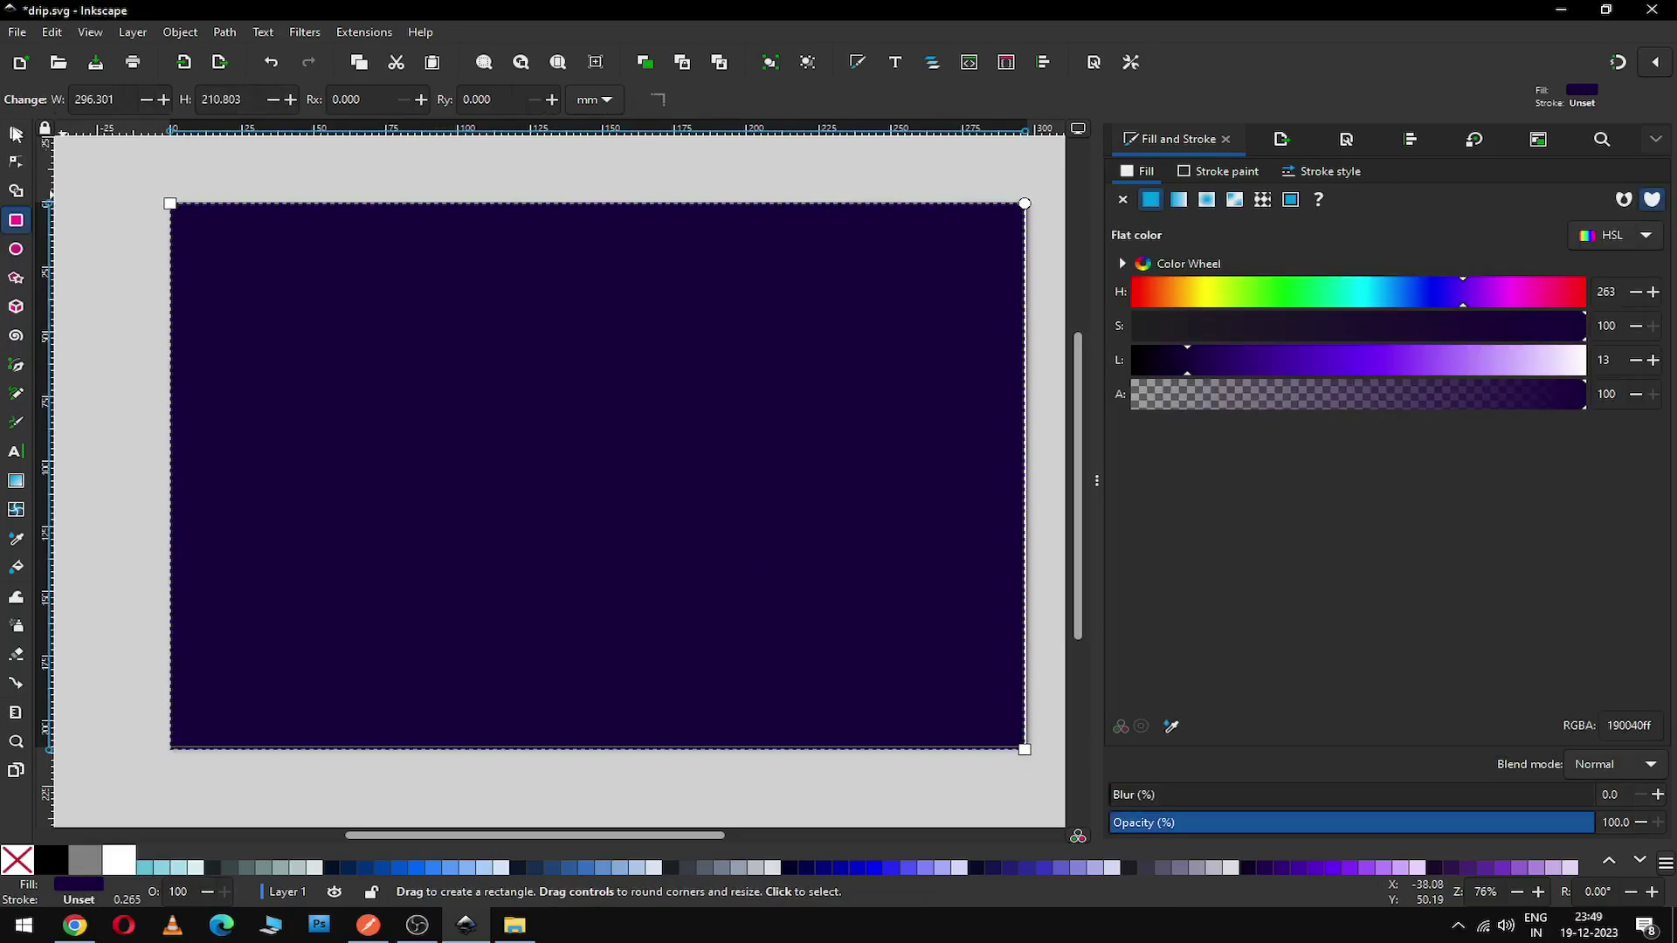
pyautogui.click(16, 133)
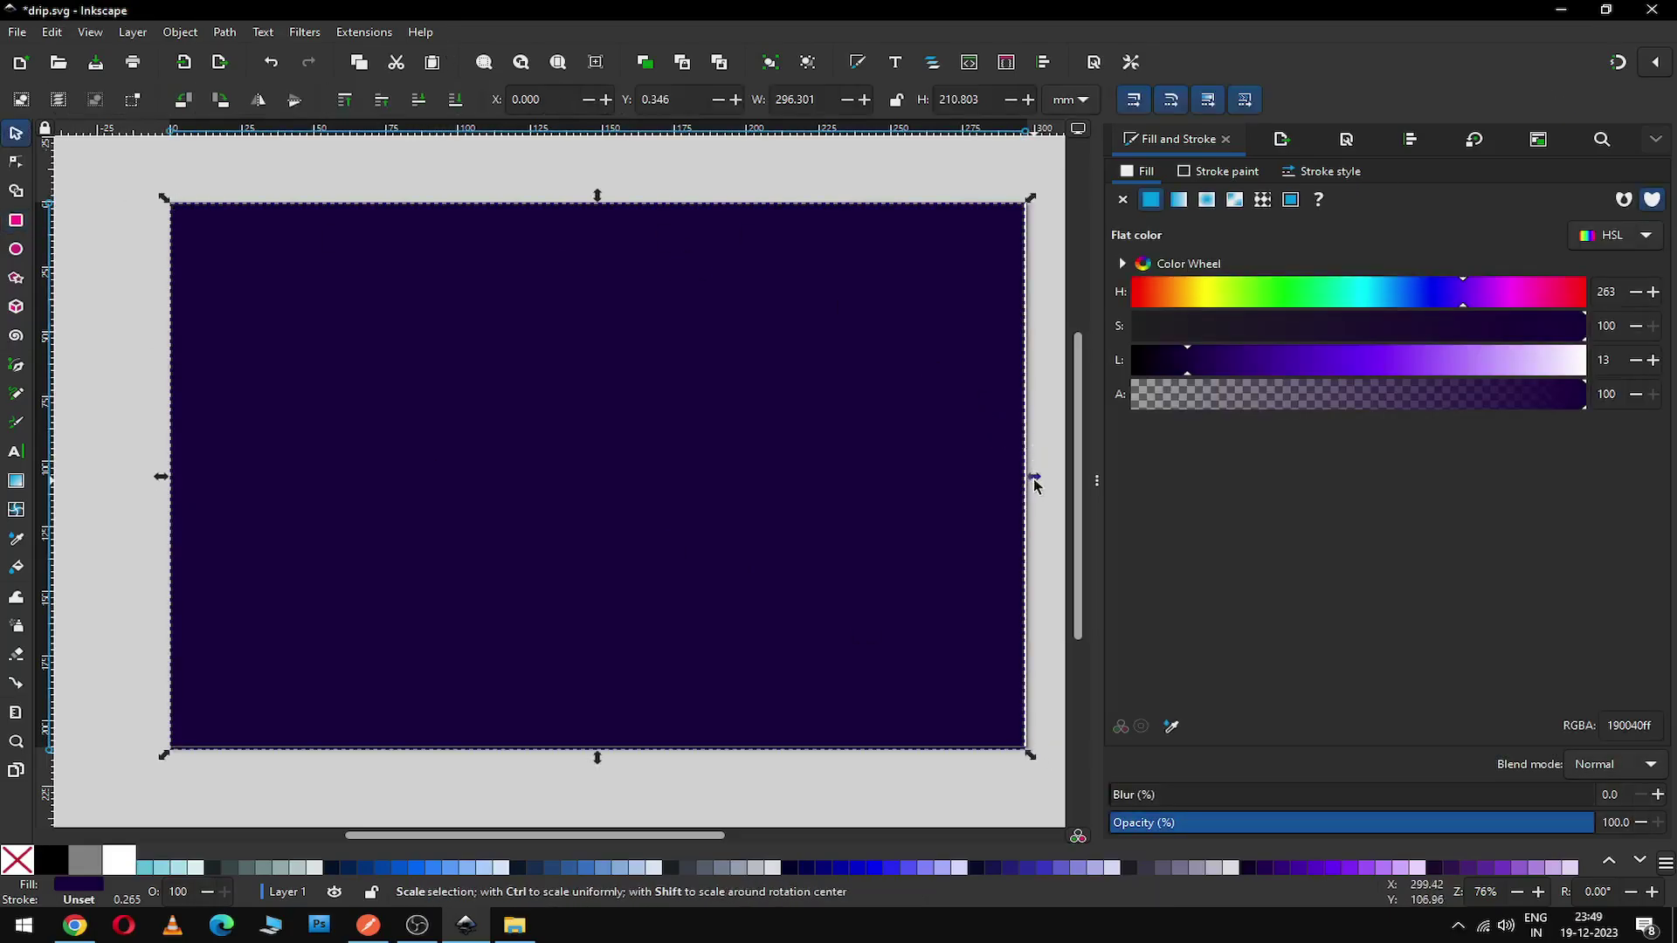
pyautogui.moveTo(1035, 479); pyautogui.dragTo(1037, 483)
pyautogui.click(174, 35)
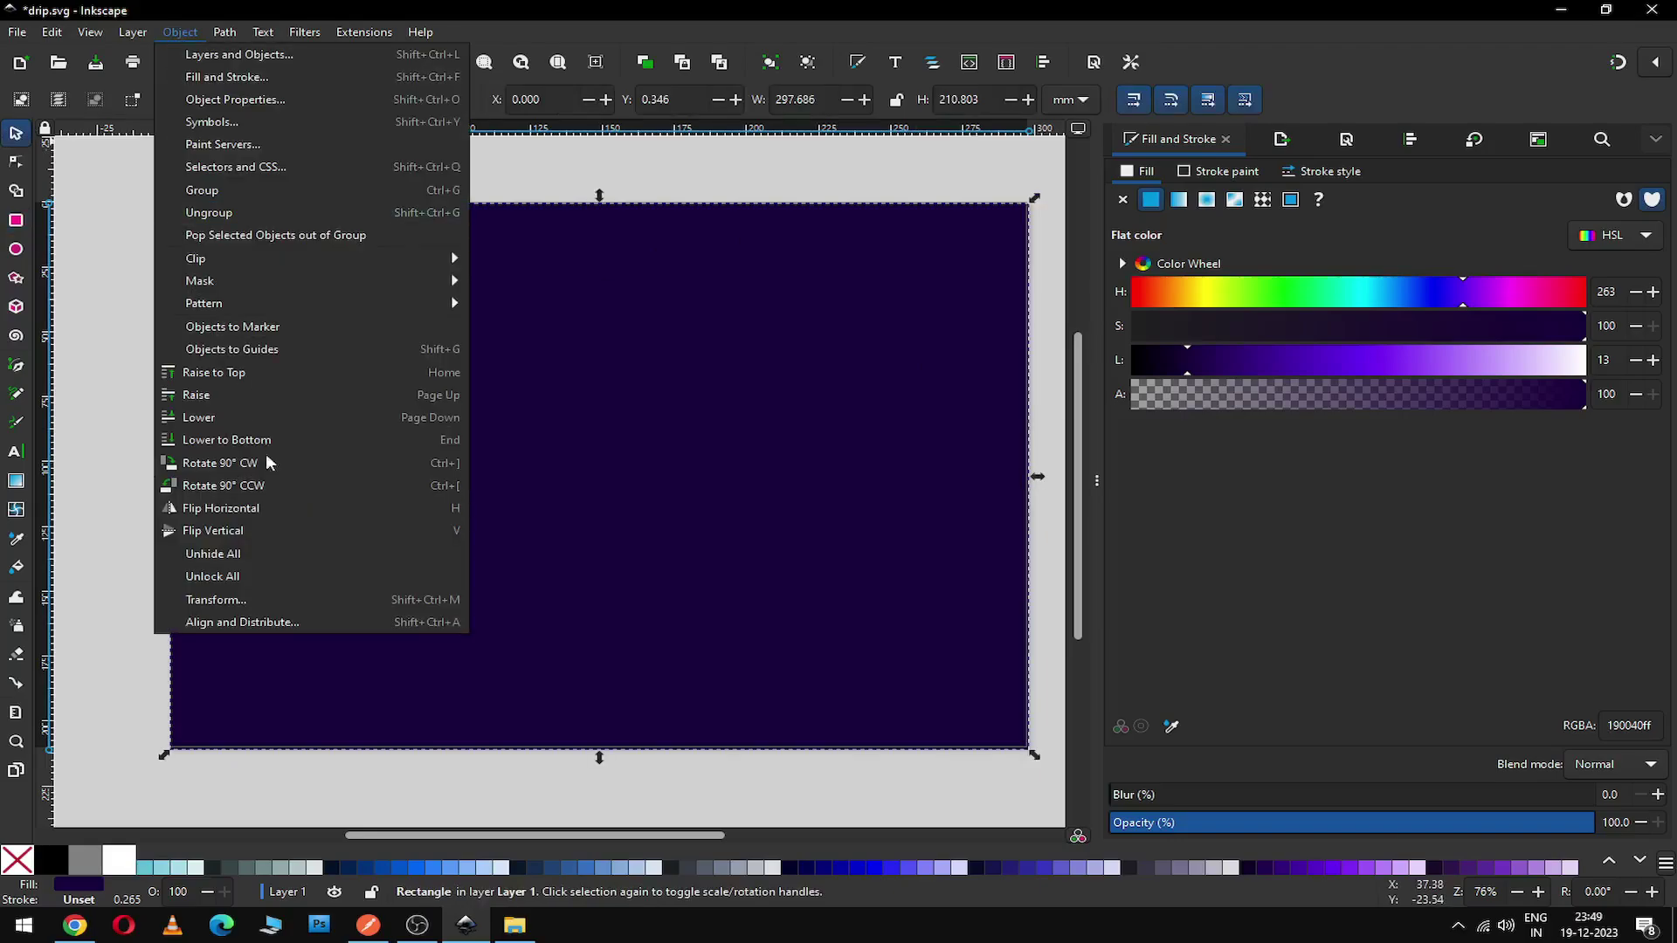
pyautogui.click(302, 439)
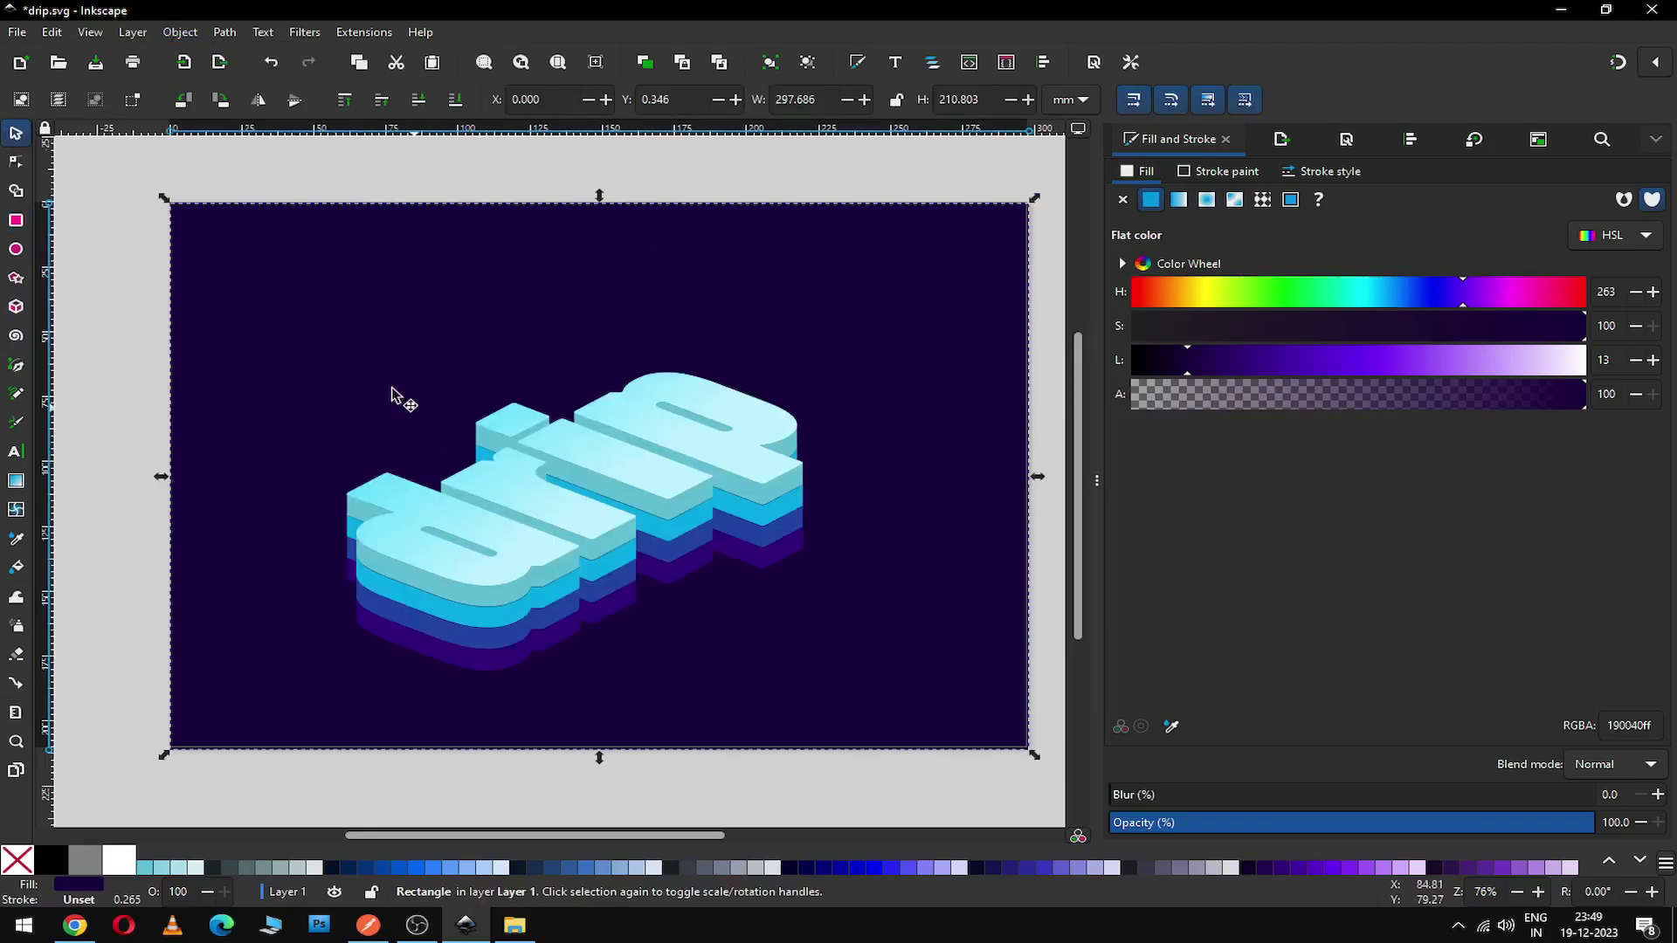
# Step: Move all four lettering groups together about 19 mm up and 5 mm right to centre them on the background
pyautogui.moveTo(123, 317); pyautogui.dragTo(887, 690)
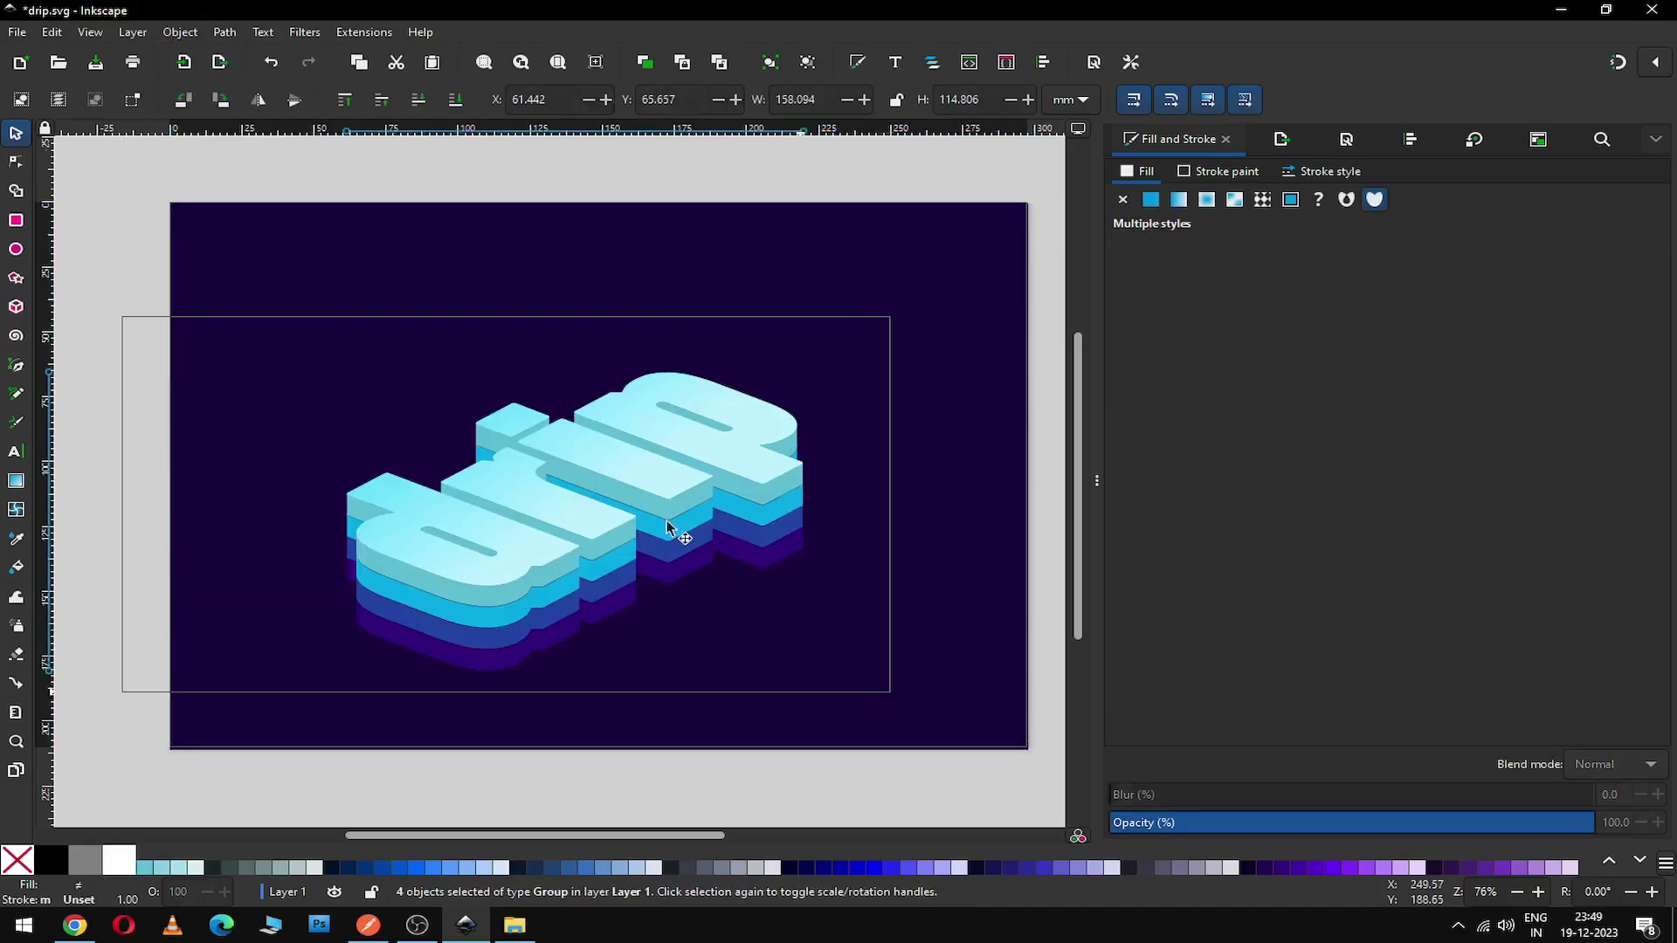
pyautogui.moveTo(638, 482); pyautogui.dragTo(649, 430)
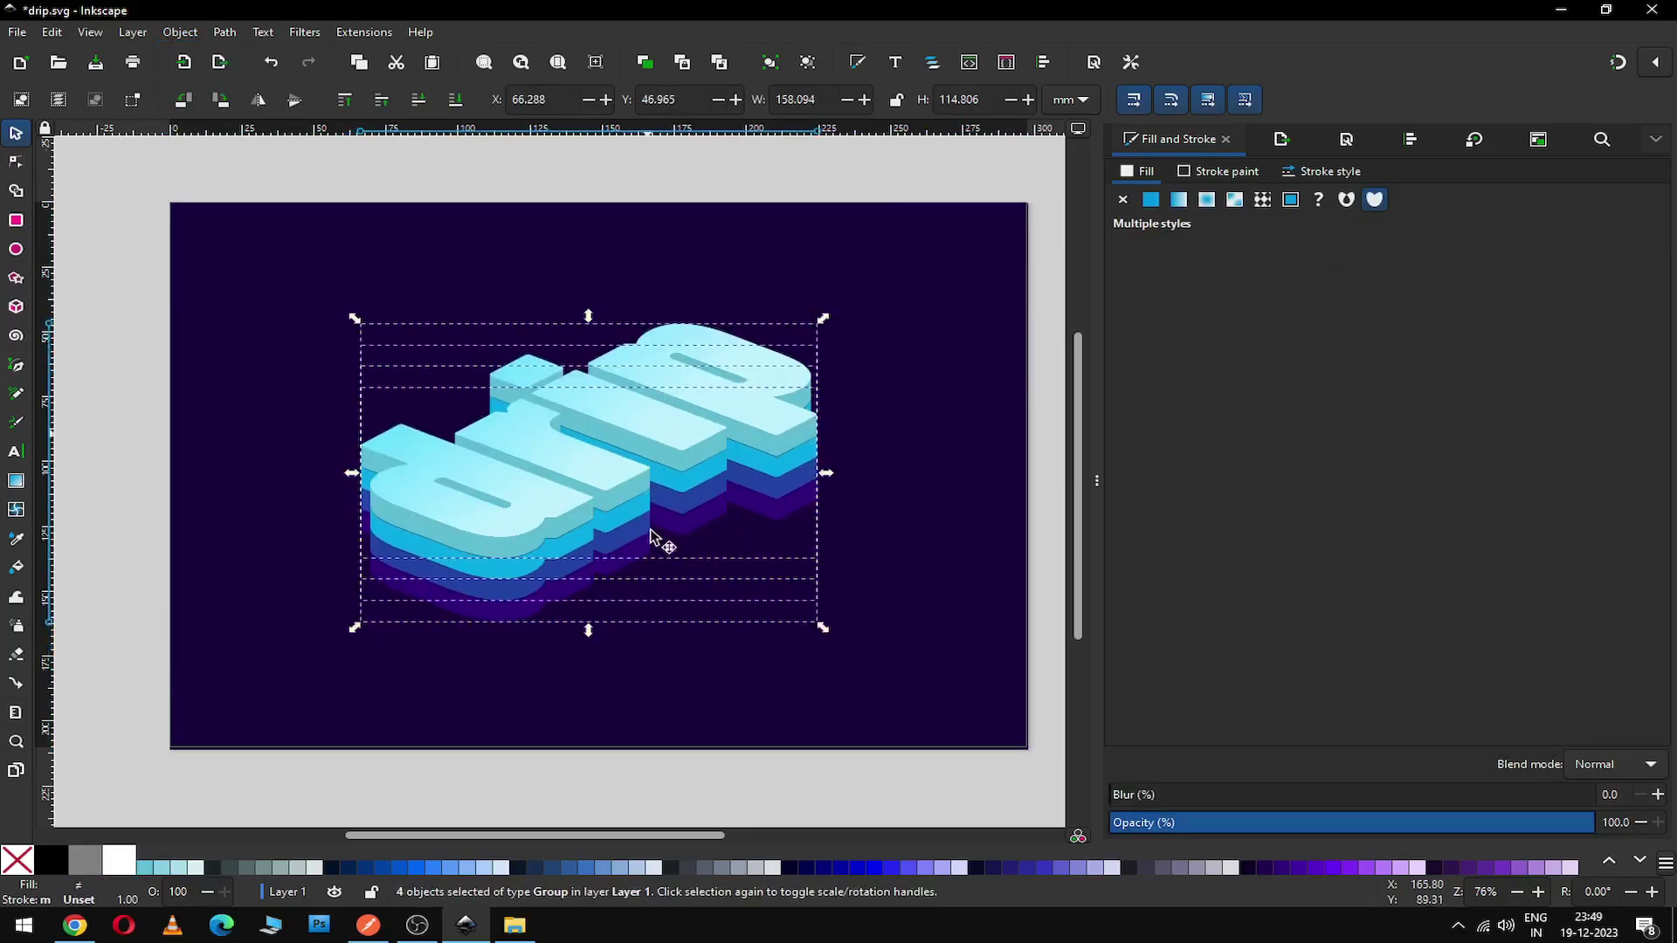
# Step: Lower the lightness of the background rectangle's fill to a near-black purple
pyautogui.click(664, 669)
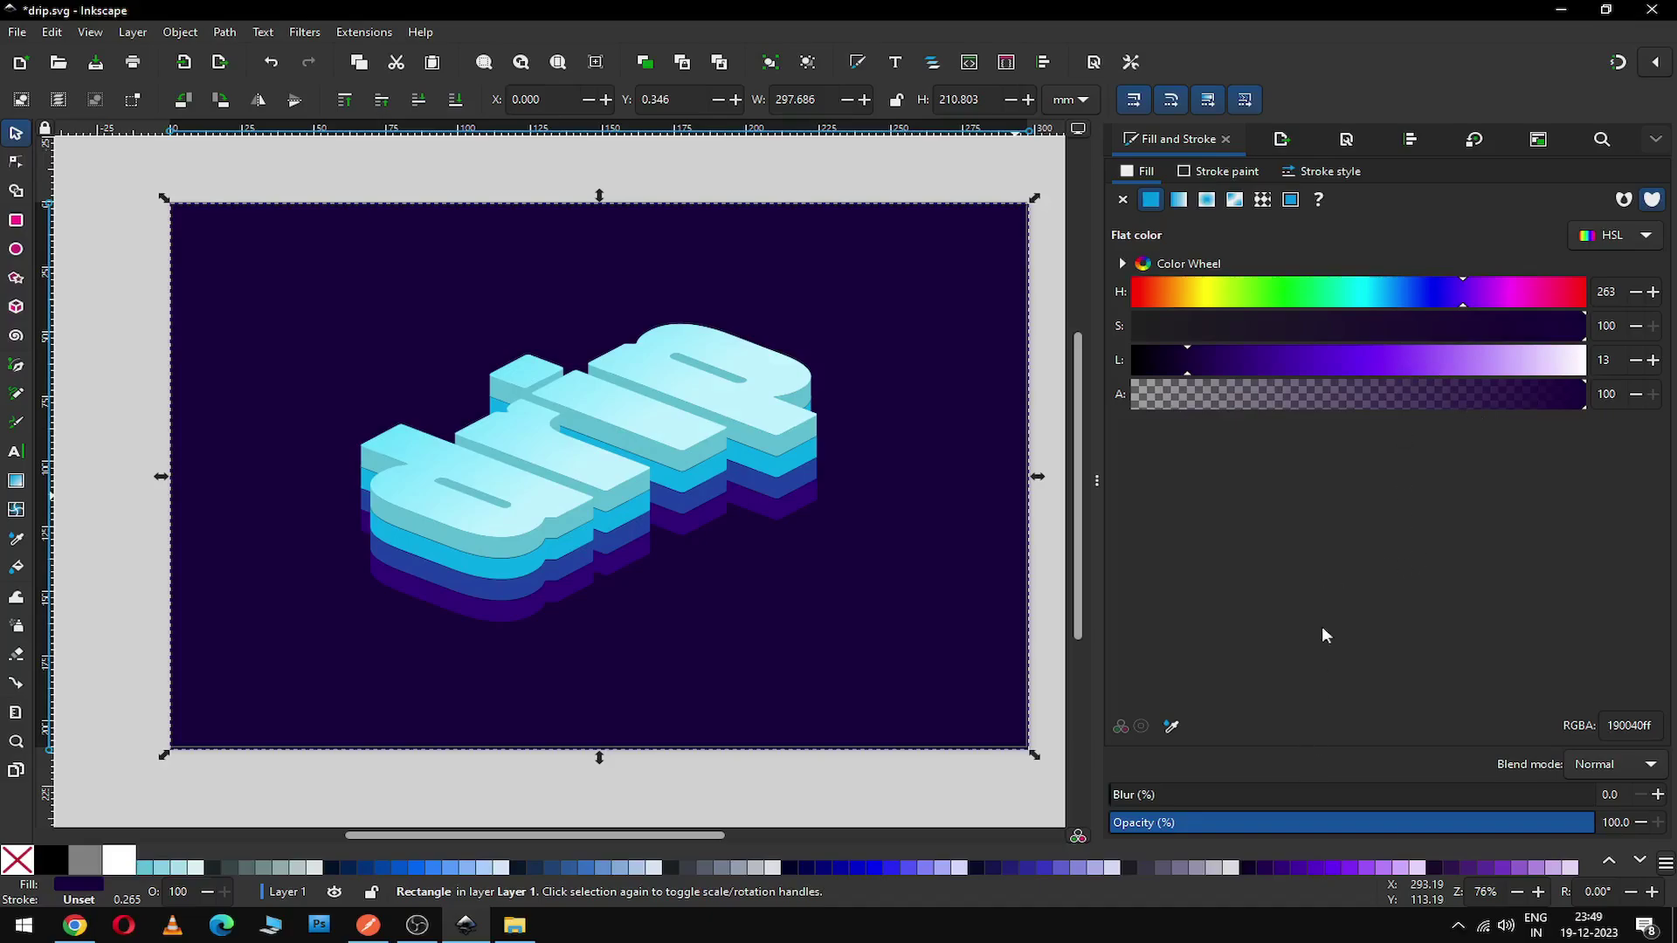
pyautogui.click(1171, 361)
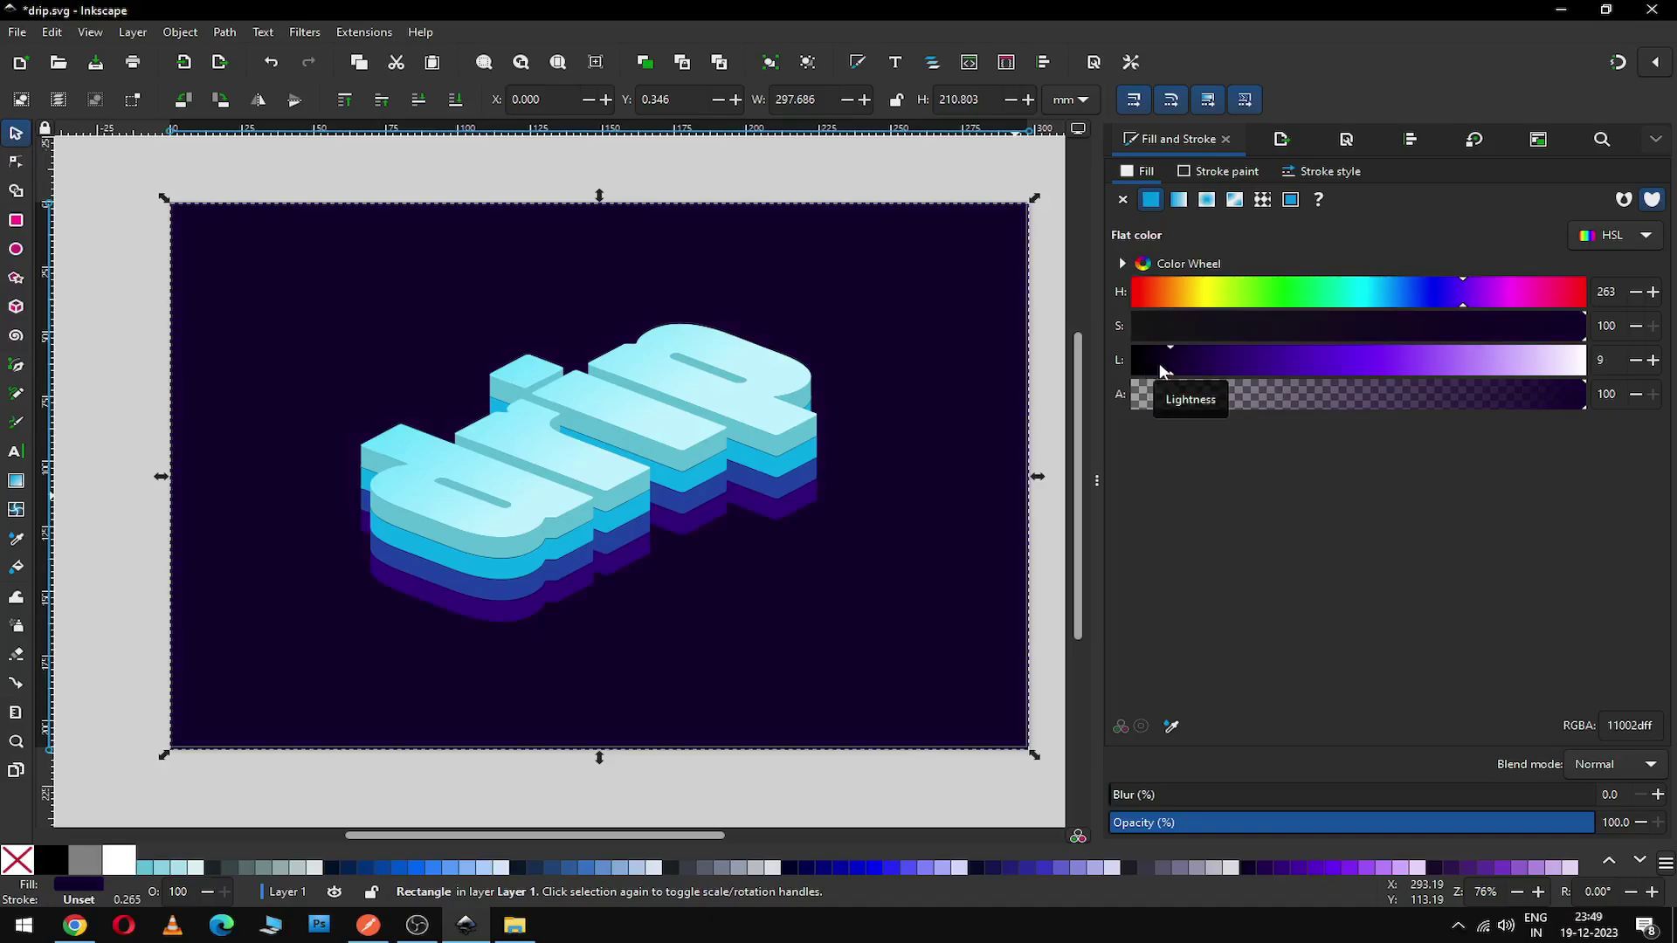
pyautogui.click(1165, 361)
pyautogui.click(103, 479)
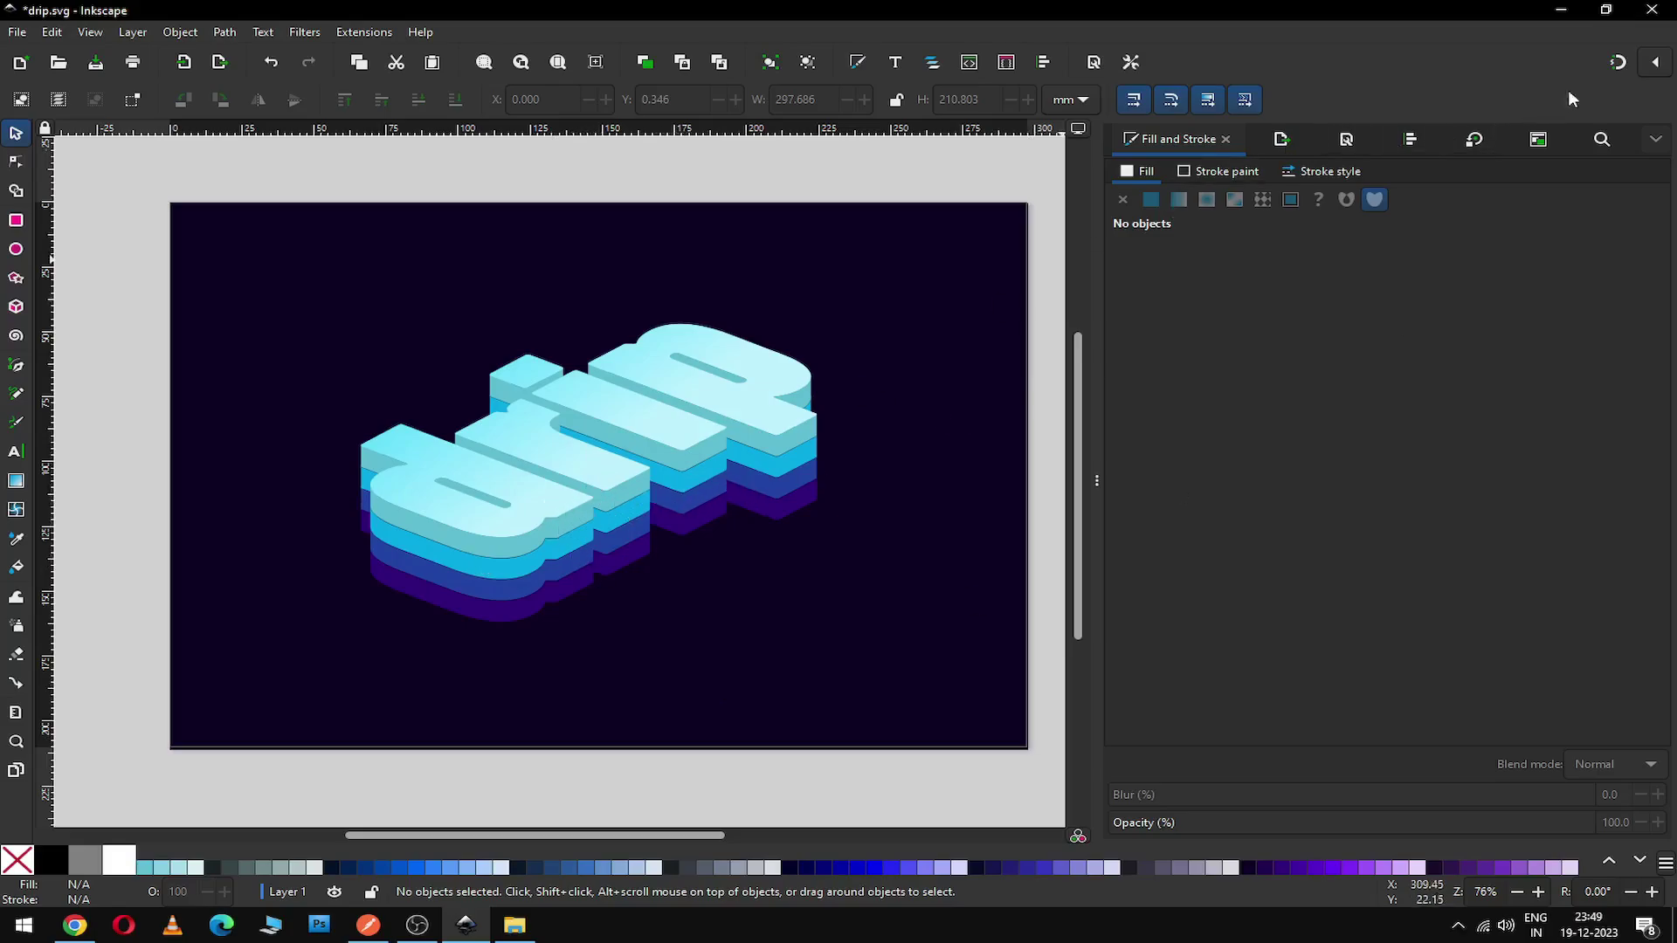
# Step: Turn on snapping and shift the upper lettering copies slightly down against the layers below to close the thin dark seams
pyautogui.click(1618, 62)
pyautogui.press('z')
pyautogui.moveTo(397, 553); pyautogui.dragTo(612, 648)
pyautogui.press('s')
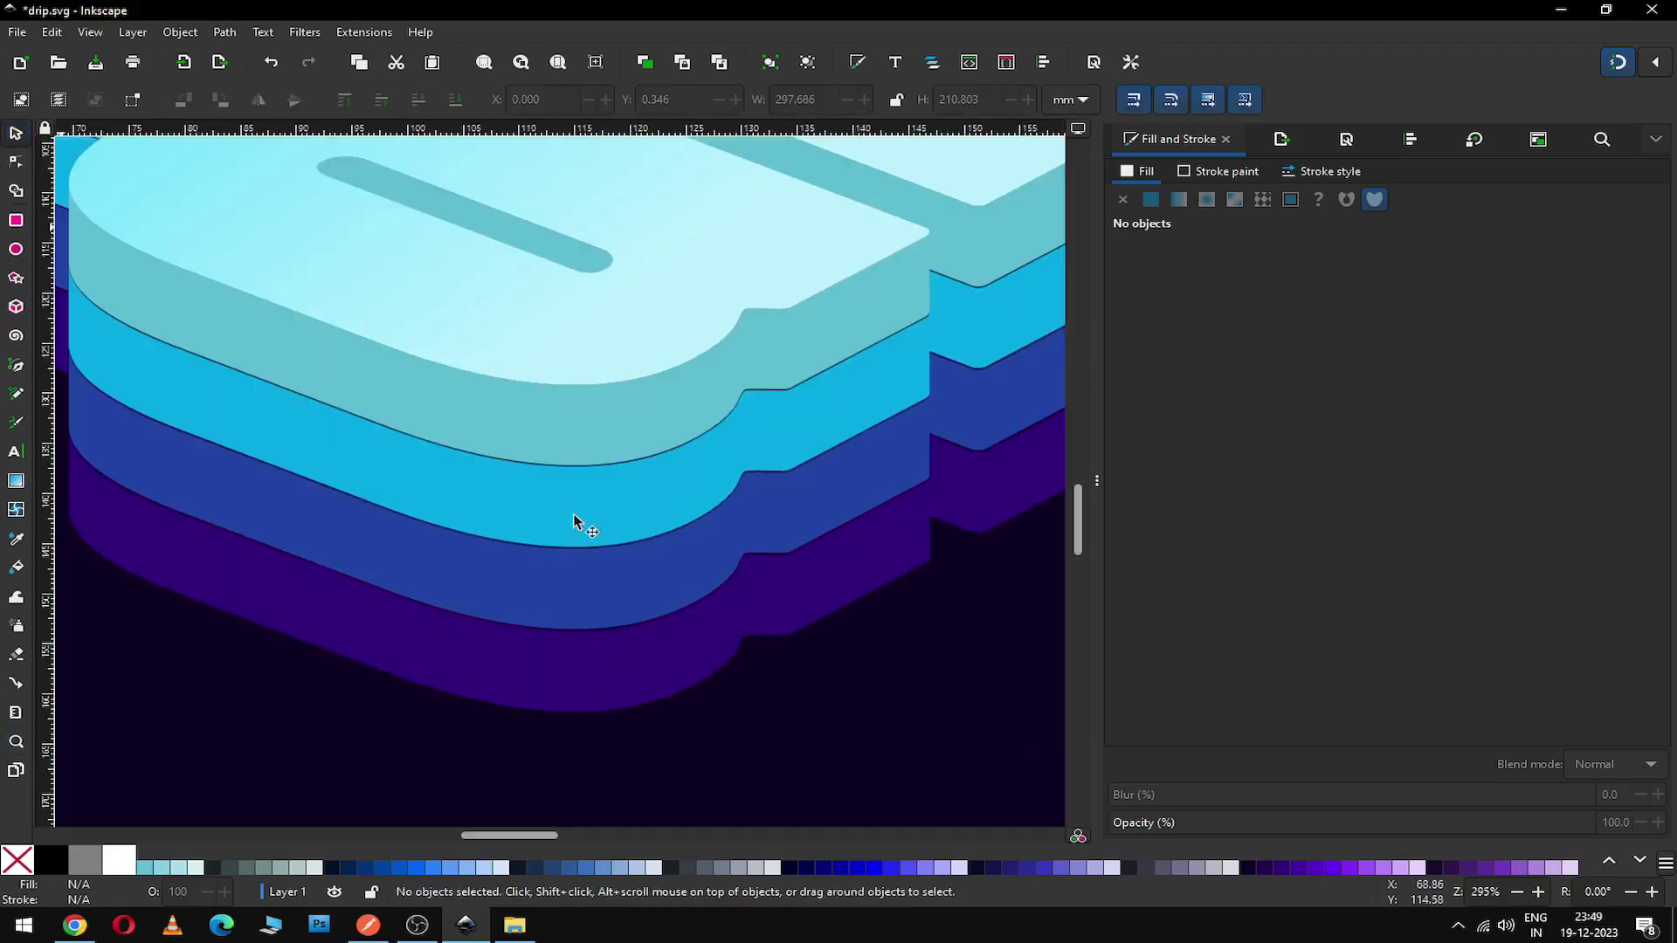
pyautogui.moveTo(637, 580); pyautogui.dragTo(618, 588)
pyautogui.click(599, 511)
pyautogui.moveTo(599, 507); pyautogui.dragTo(587, 442)
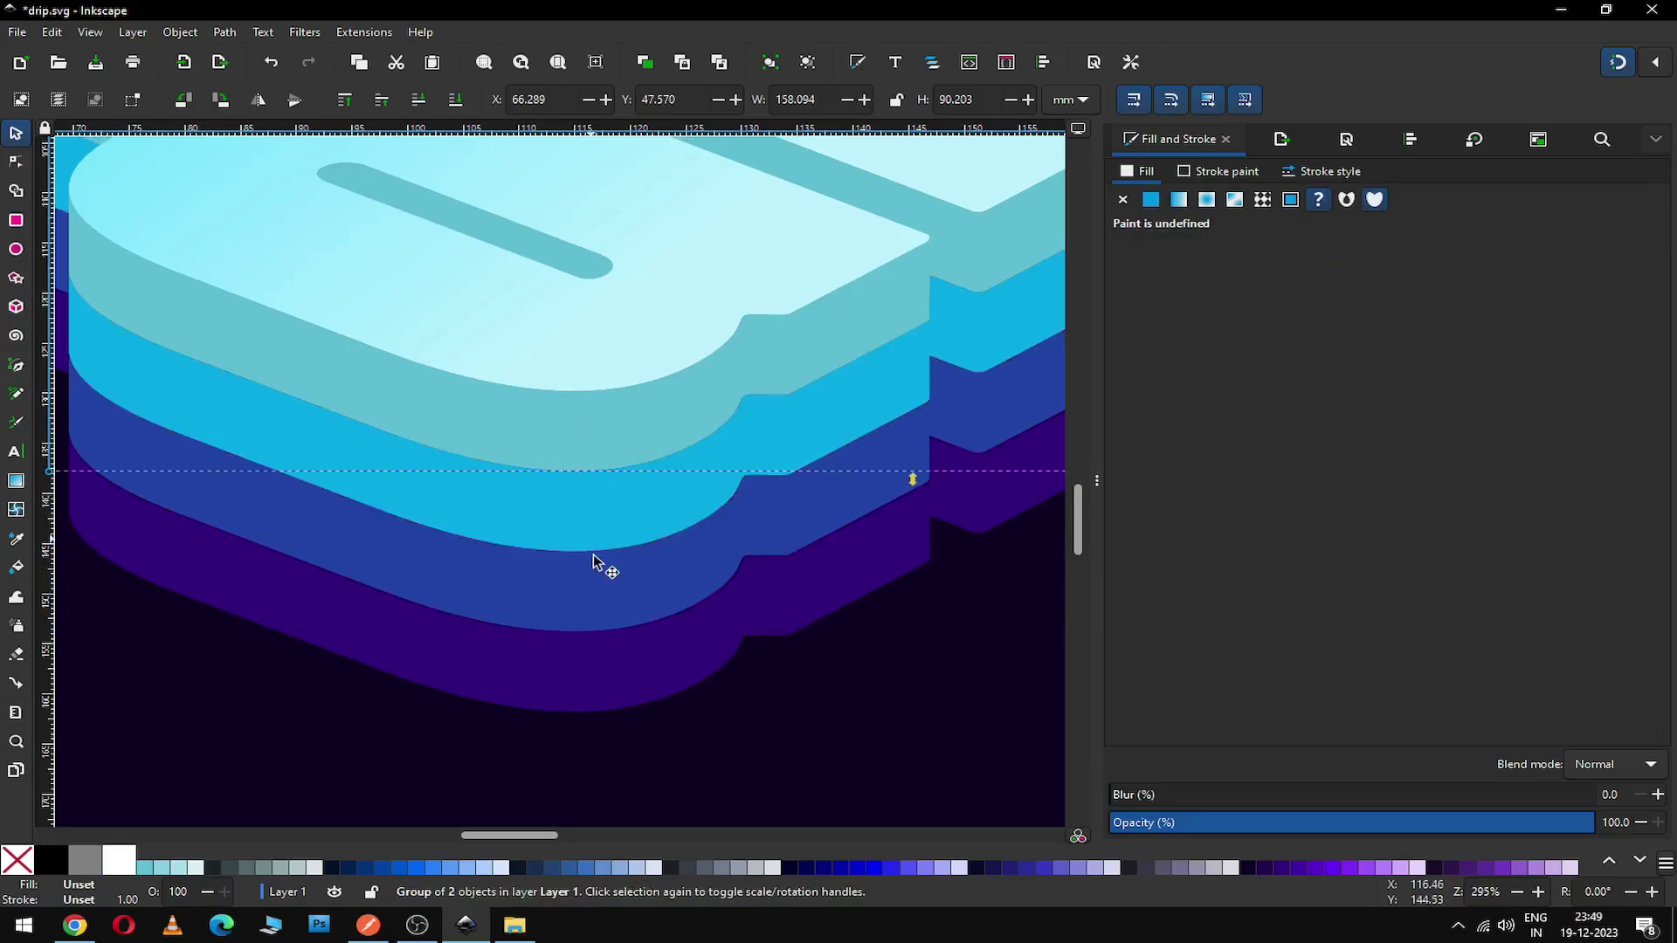
# Step: Clear the selection and save the finished drawing with the whole page framed
pyautogui.scroll(-5, 594, 561)
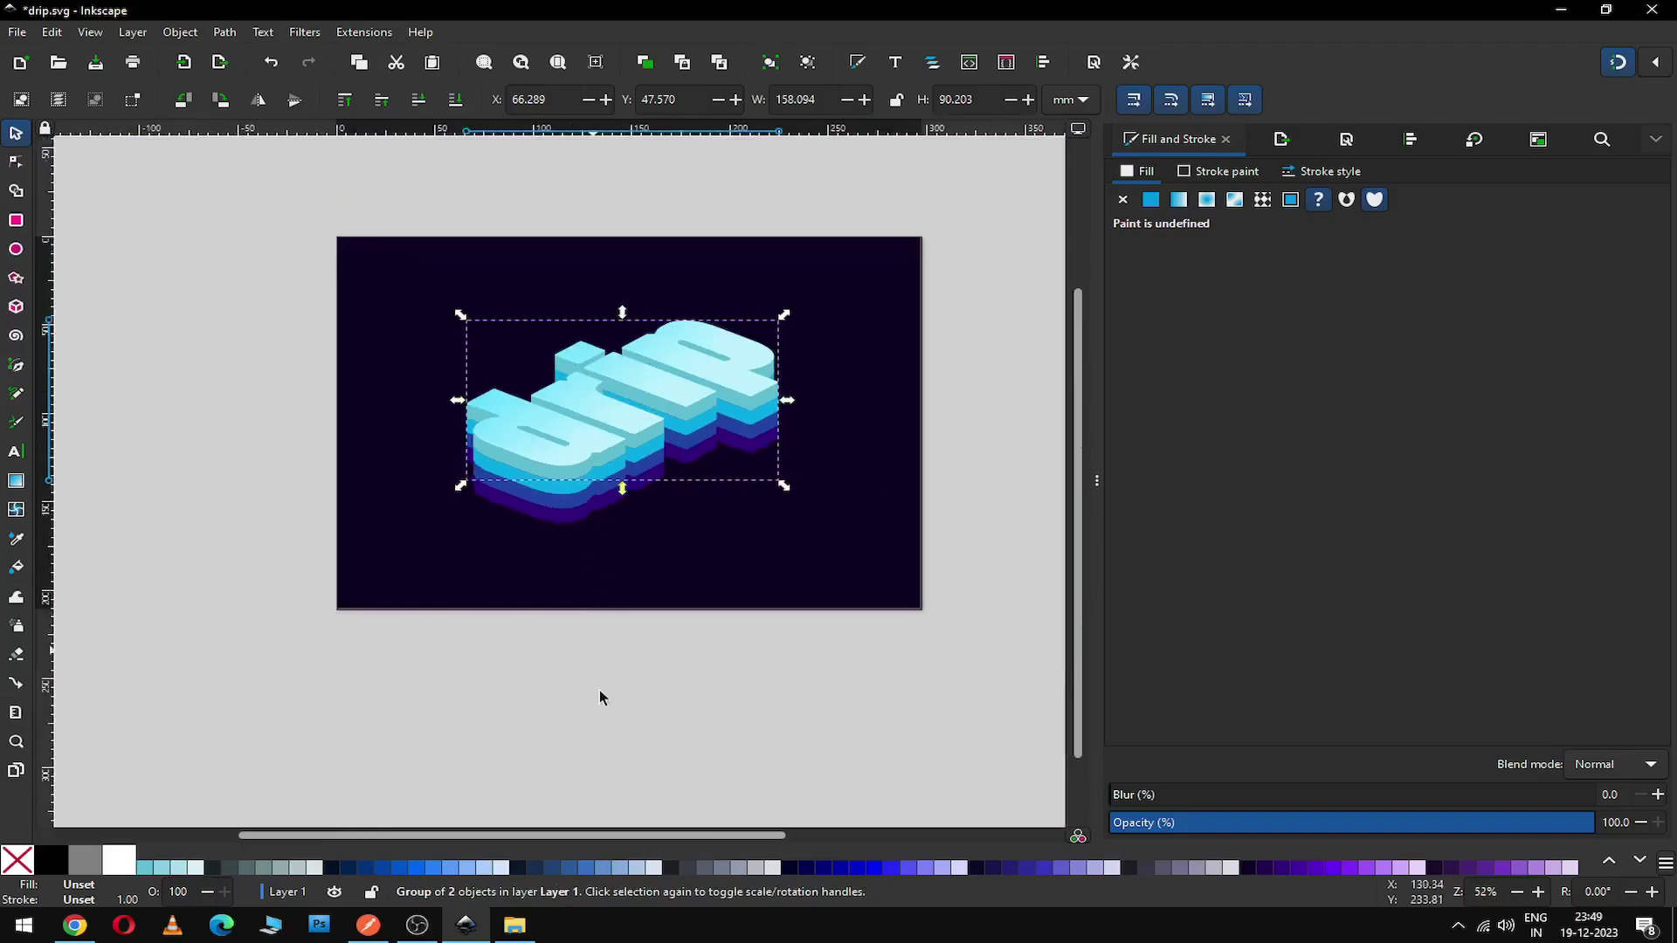
pyautogui.click(609, 704)
pyautogui.hotkey('ctrl', 's')
pyautogui.hotkey('ctrl', 's')
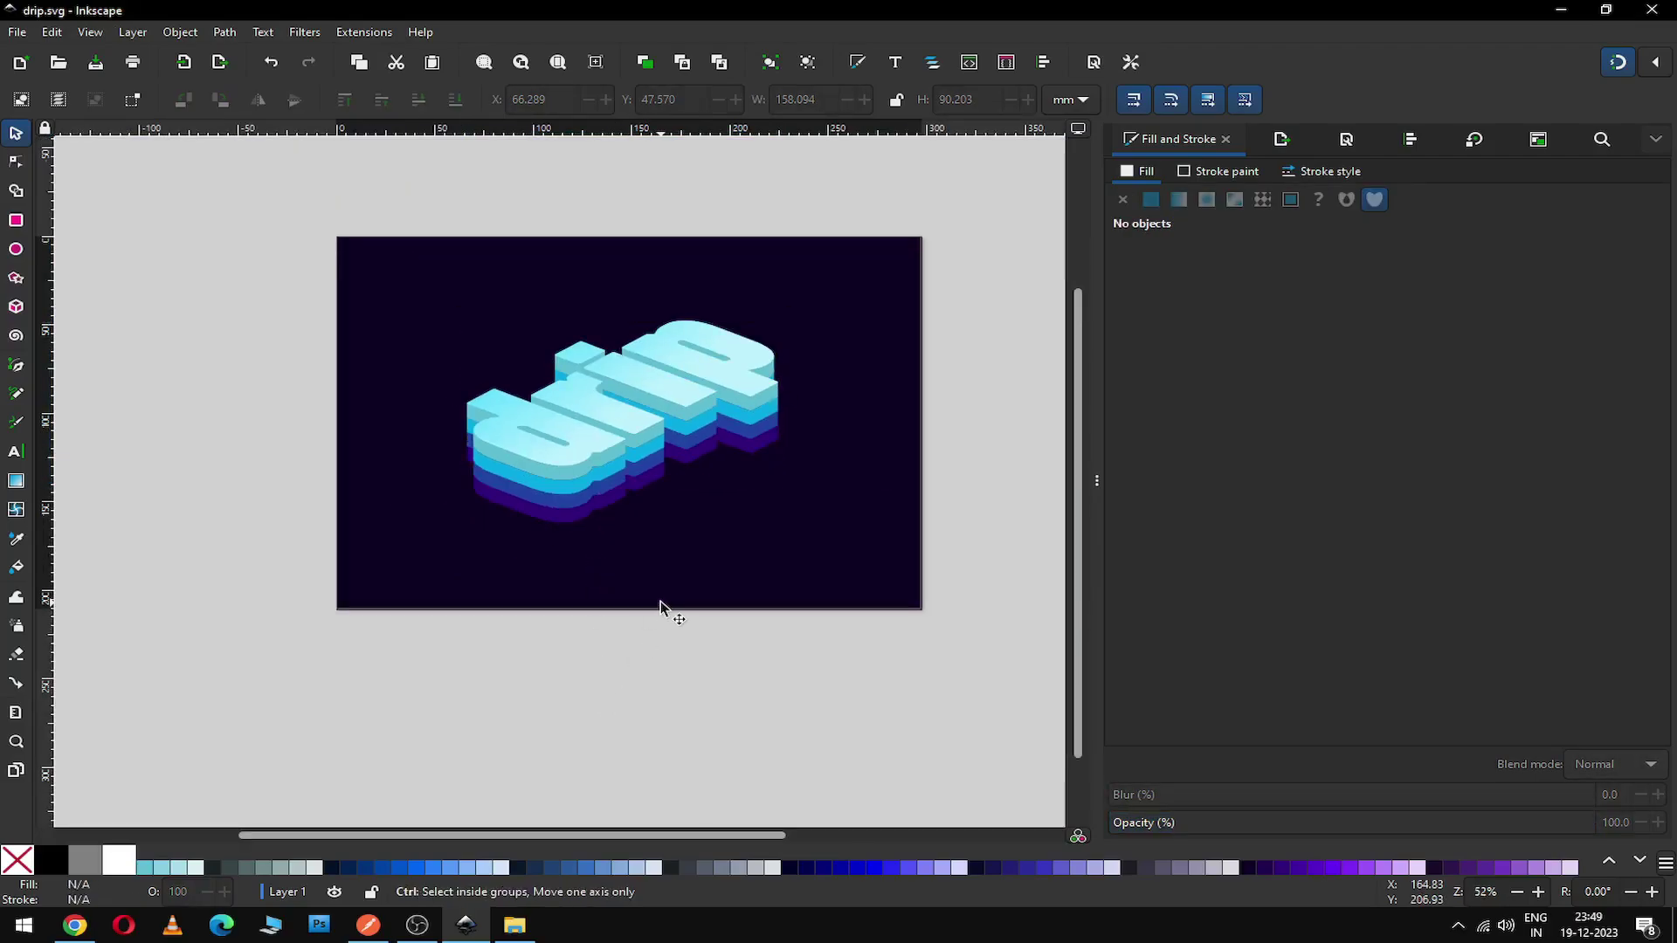
pyautogui.press('z')
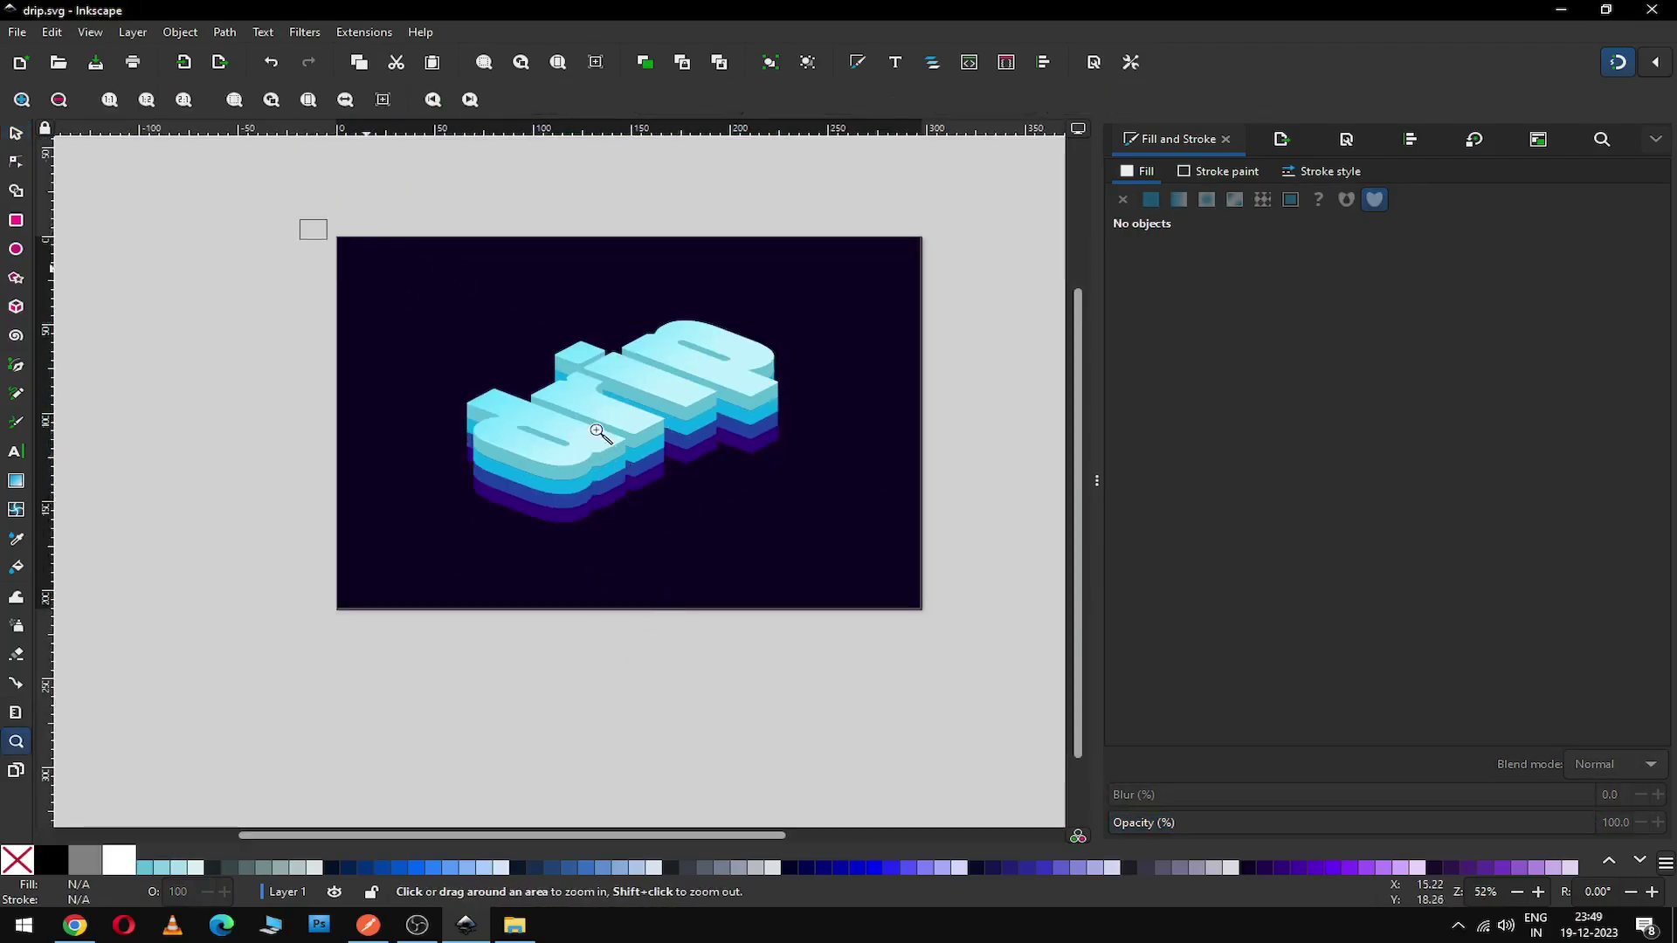
pyautogui.moveTo(305, 220); pyautogui.dragTo(961, 629)
pyautogui.hotkey('ctrl', 's')
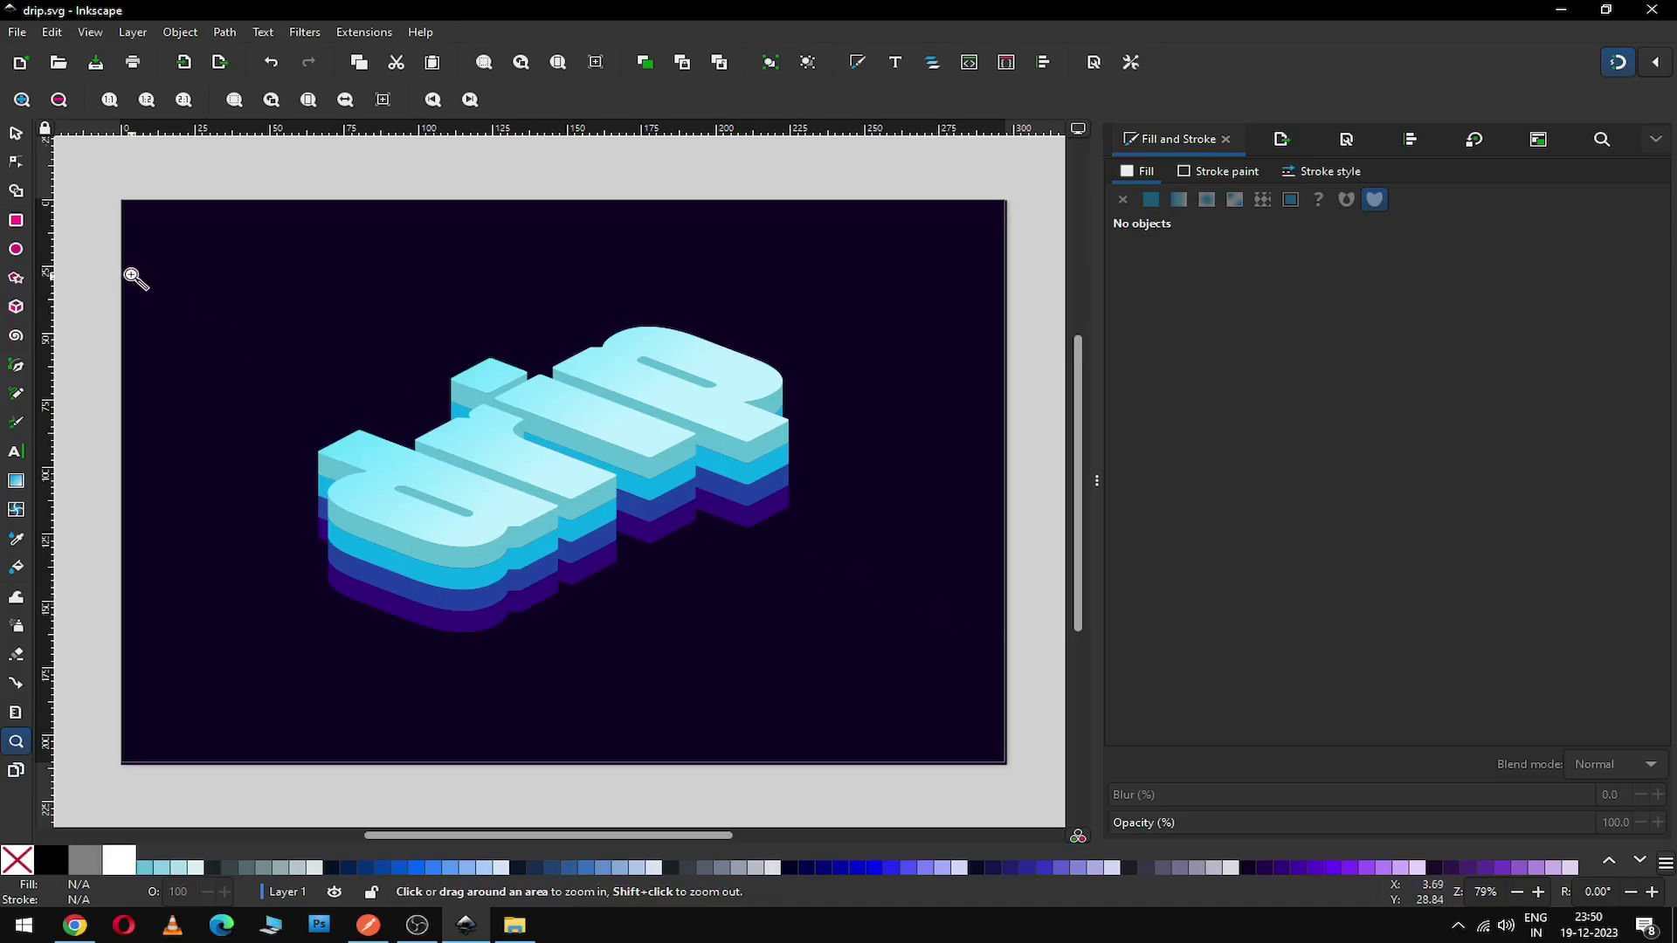
pyautogui.click(16, 133)
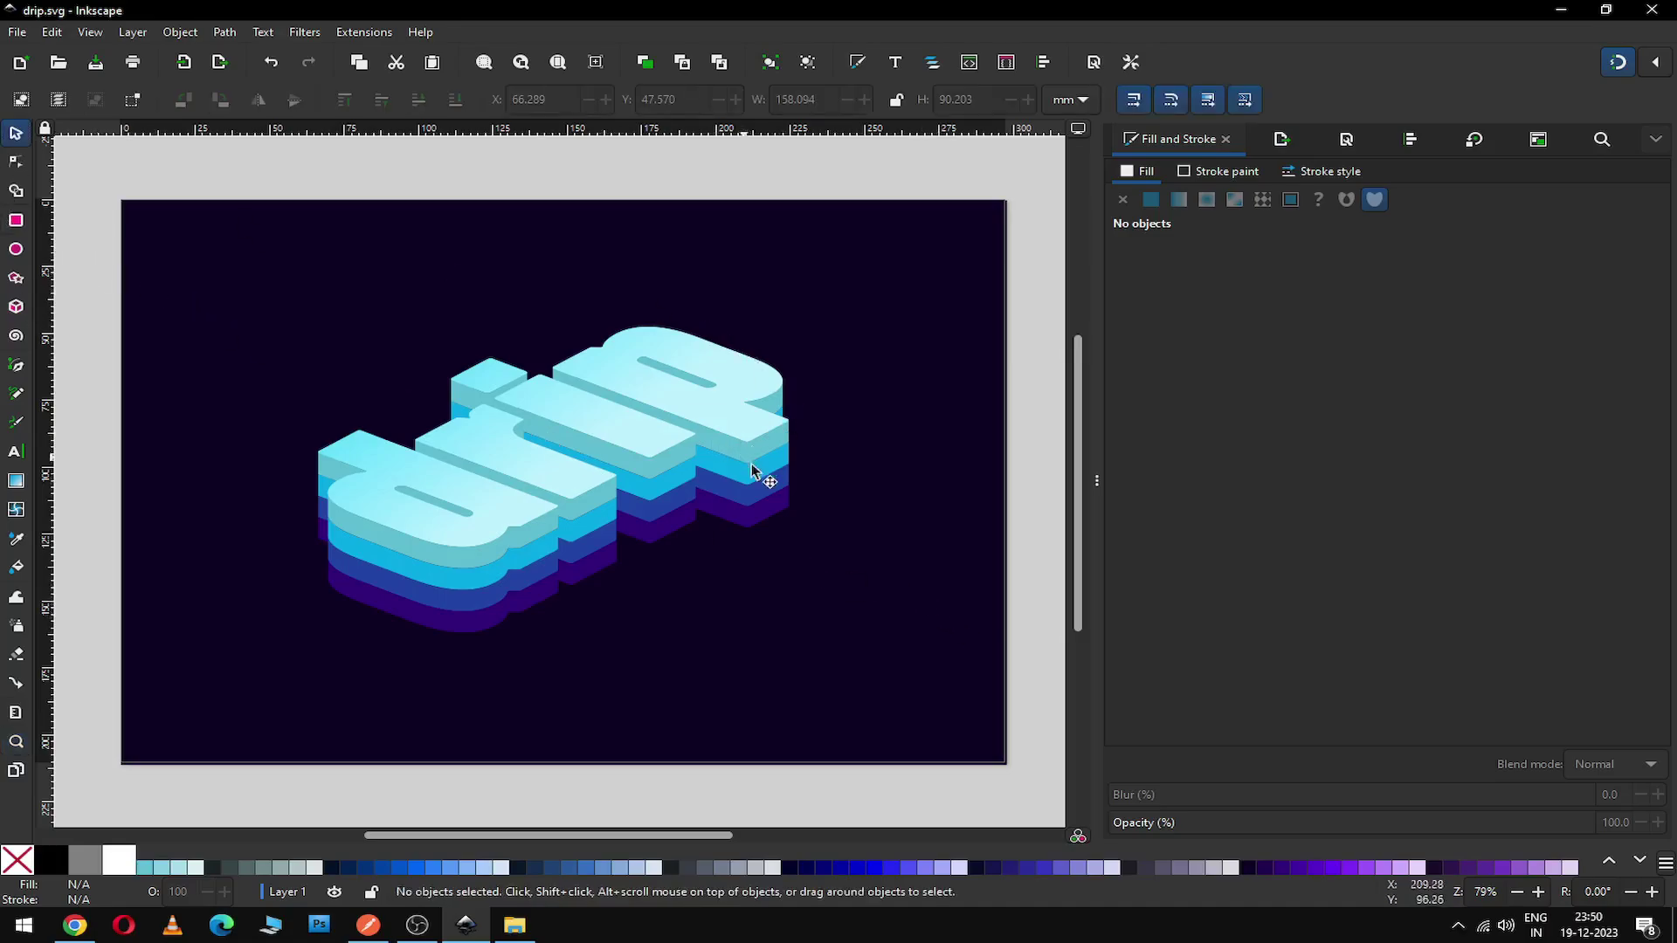